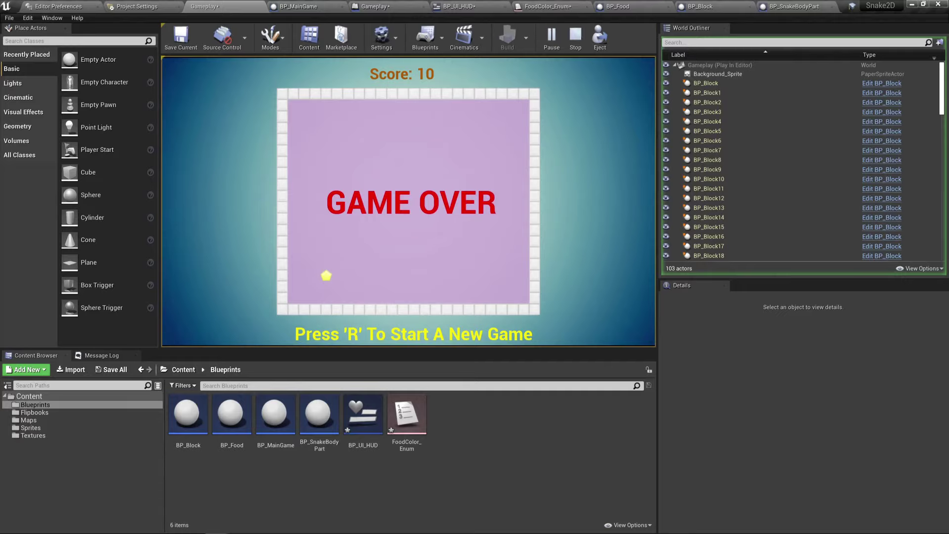
# Start a new game, steer the snake around the arena collecting food, restart after the run ends, and stop the play session
pyautogui.press('r')
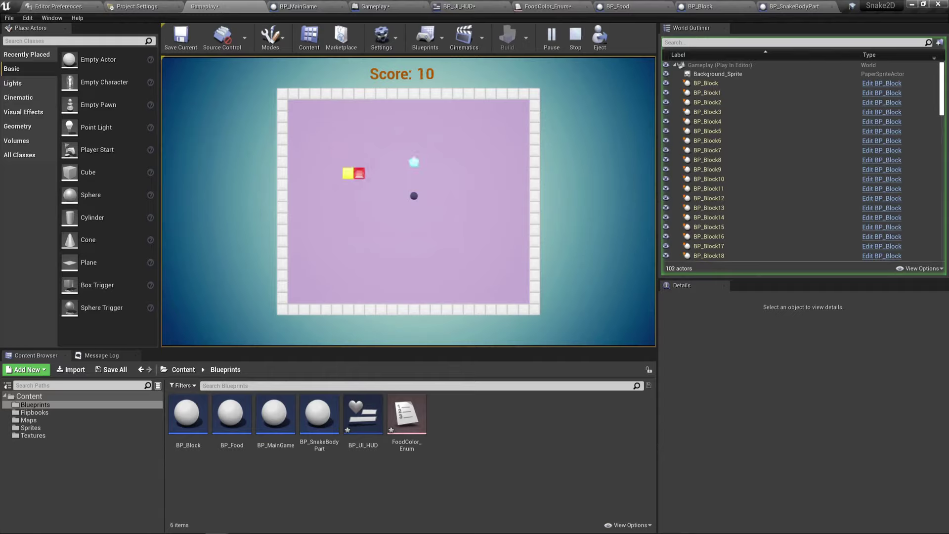
pyautogui.press('Up')
pyautogui.press('Right')
pyautogui.press('Down')
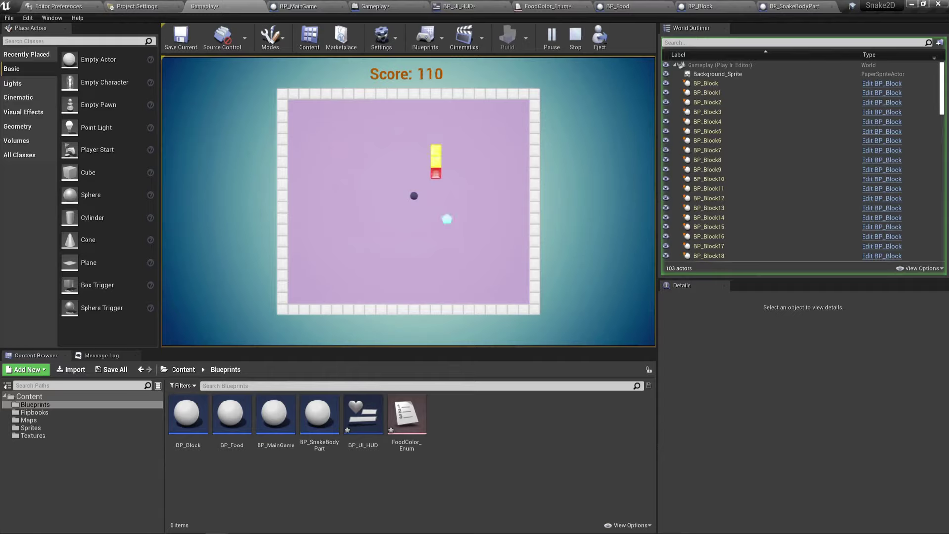
pyautogui.press('Up')
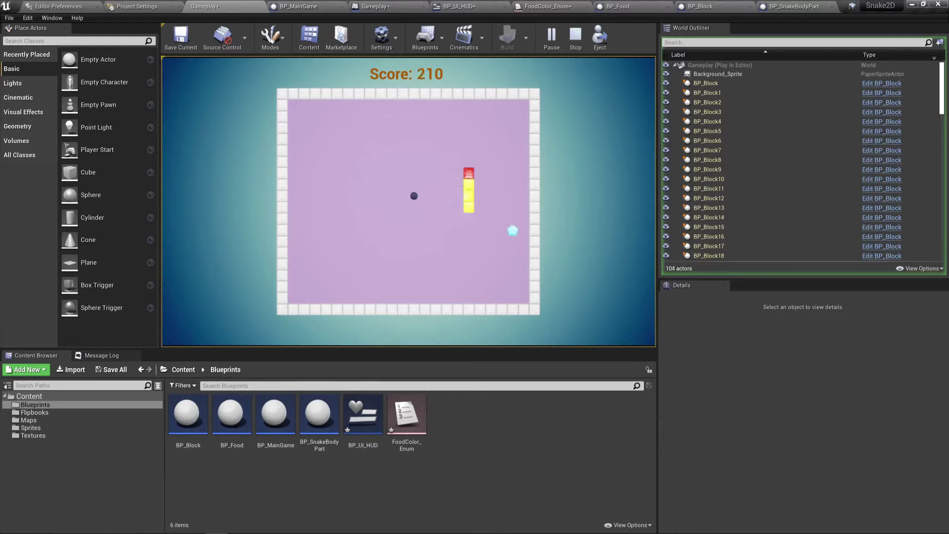
pyautogui.press('Right')
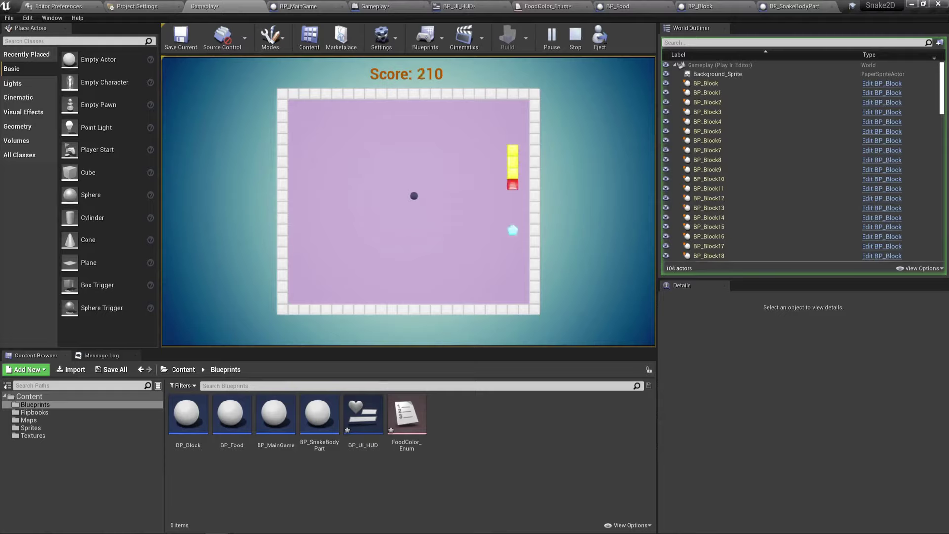
pyautogui.press('Left')
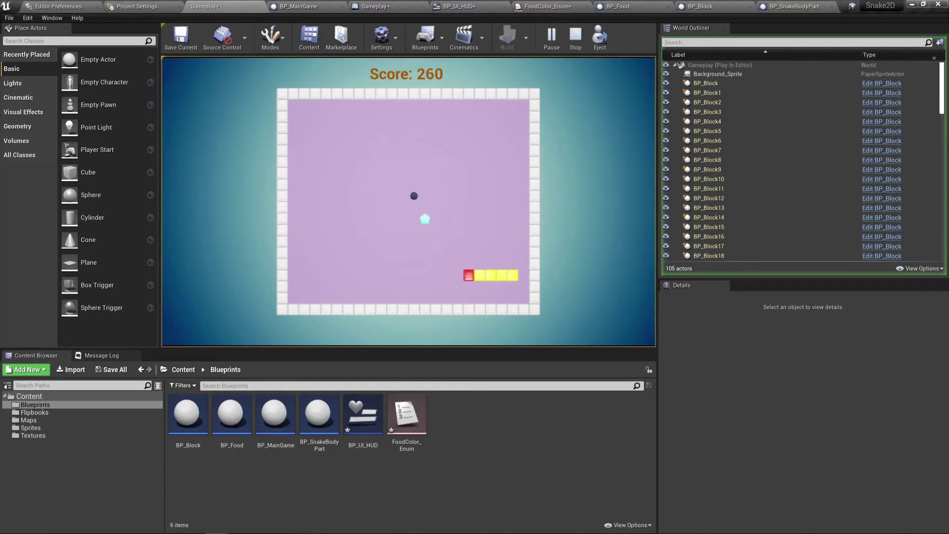
pyautogui.press('Up')
pyautogui.press('Right')
pyautogui.press('Down')
pyautogui.press('Right')
pyautogui.press('Up')
pyautogui.press('Left')
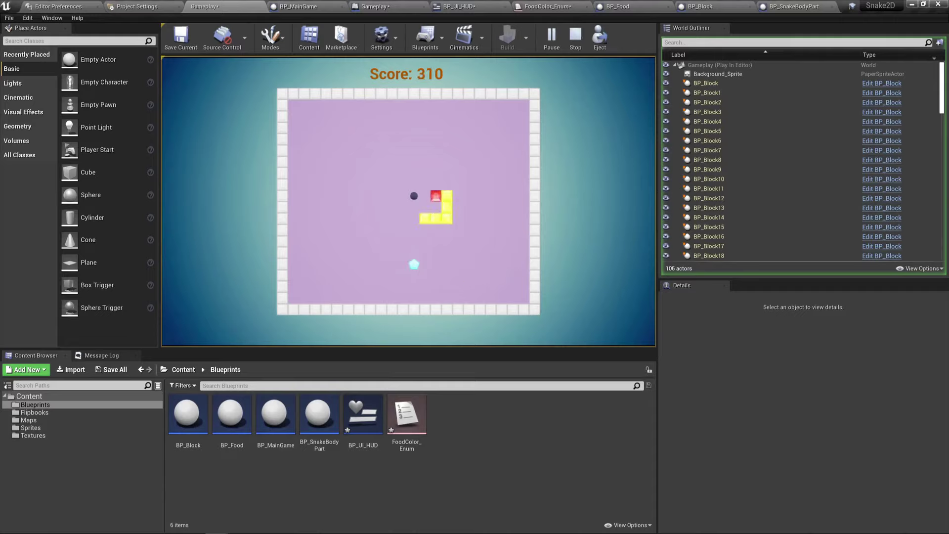
pyautogui.press('Up')
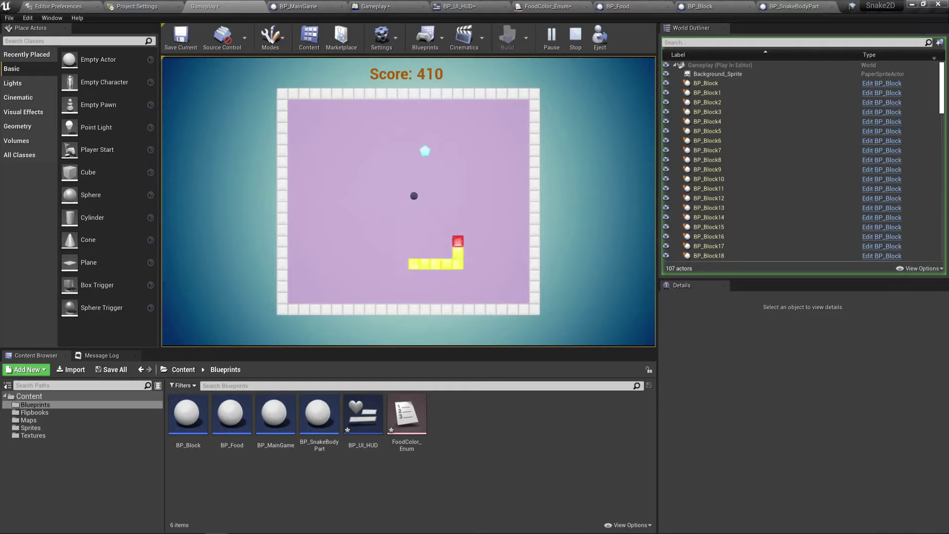
pyautogui.press('Left')
pyautogui.press('Up')
pyautogui.press('Left')
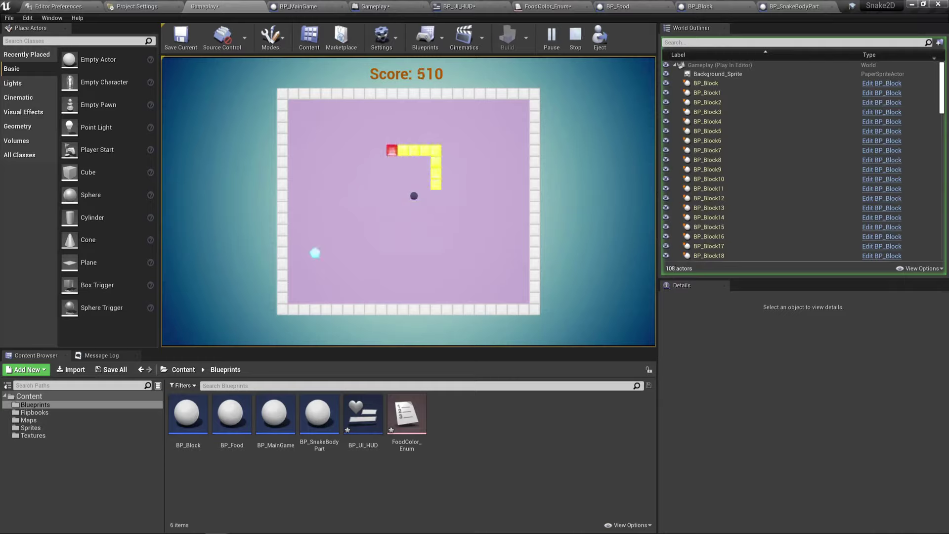
pyautogui.press('Down')
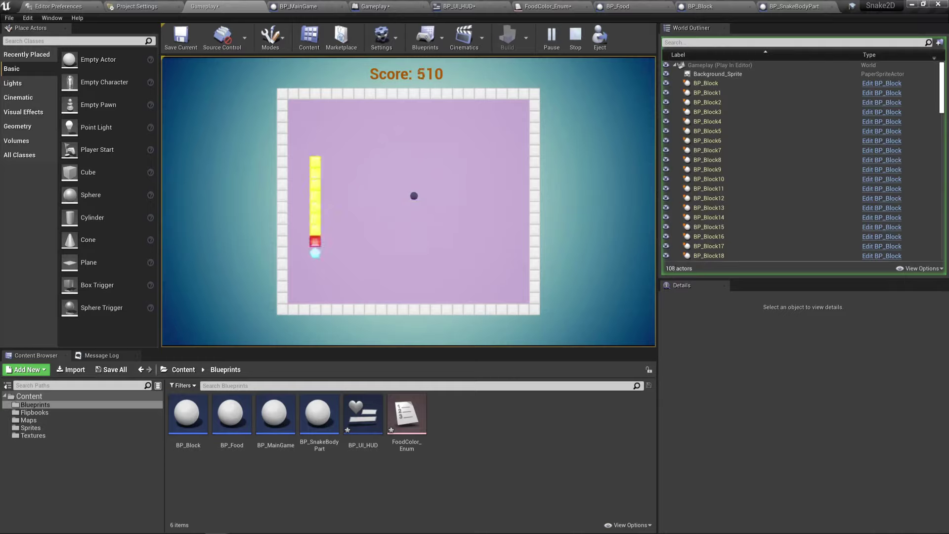
pyautogui.press('Right')
pyautogui.press('Up')
pyautogui.press('Right')
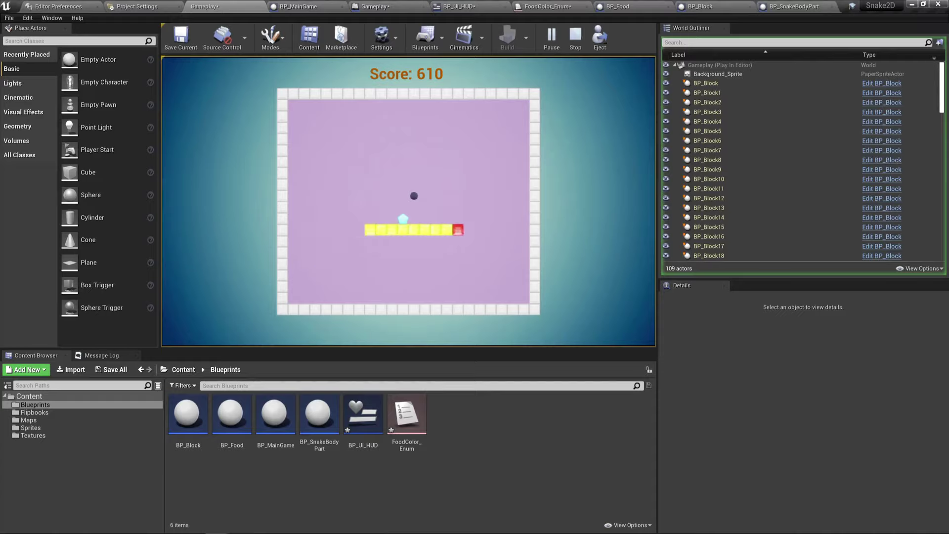
pyautogui.press('Up')
pyautogui.press('Left')
pyautogui.press('Up')
pyautogui.press('Right')
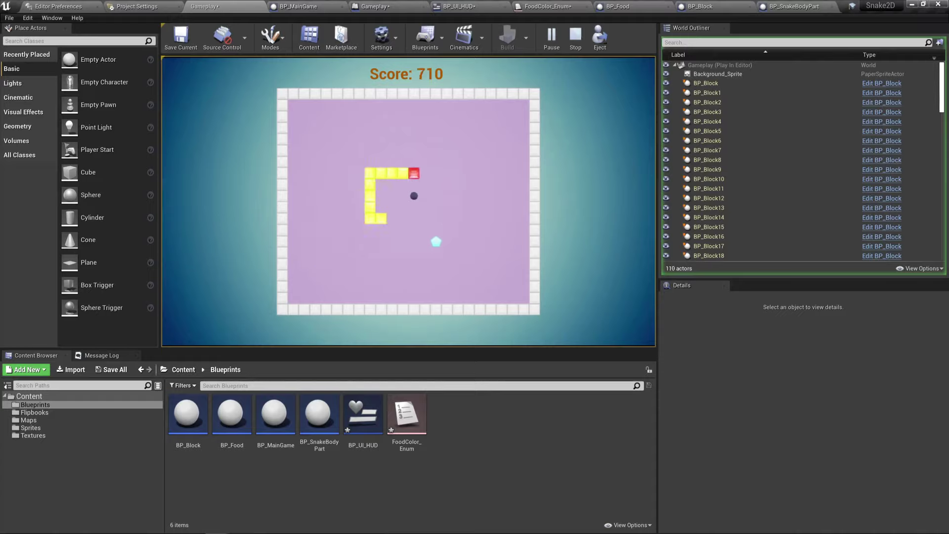
pyautogui.press('Down')
pyautogui.press('Left')
pyautogui.press('Up')
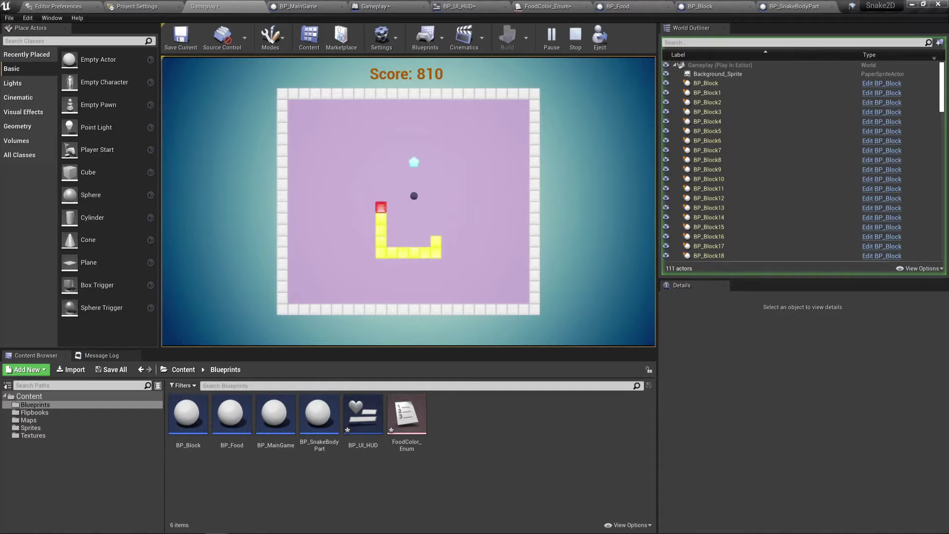
pyautogui.press('Right')
pyautogui.press('Up')
pyautogui.press('Left')
pyautogui.press('Down')
pyautogui.press('Right')
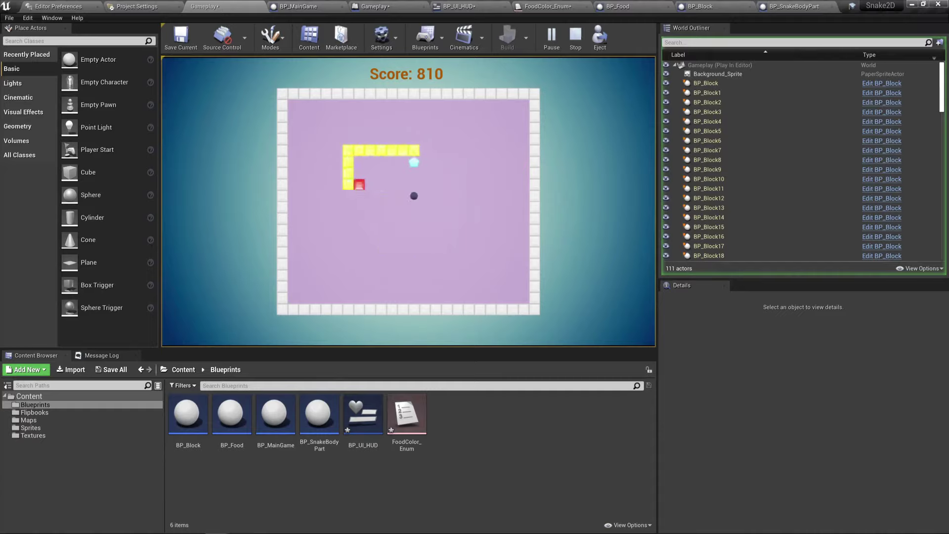
pyautogui.press('Up')
pyautogui.press('Right')
pyautogui.press('Down')
pyautogui.press('Left')
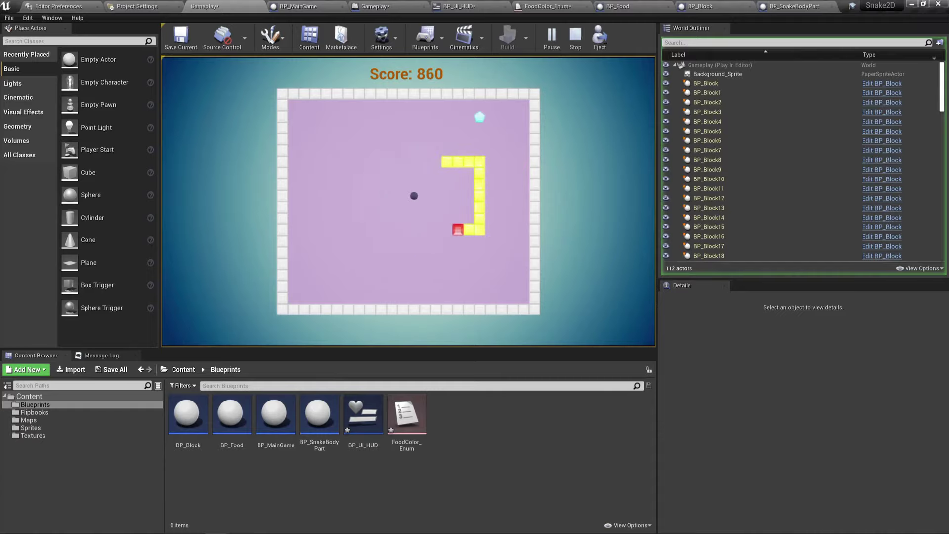
pyautogui.press('Up')
pyautogui.press('Right')
pyautogui.press('Down')
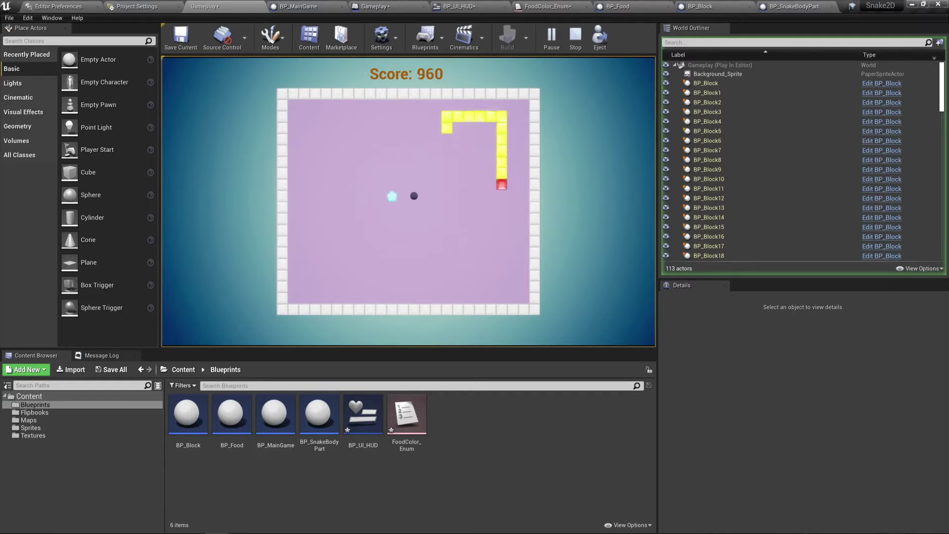
pyautogui.press('Left')
pyautogui.press('Up')
pyautogui.press('Left')
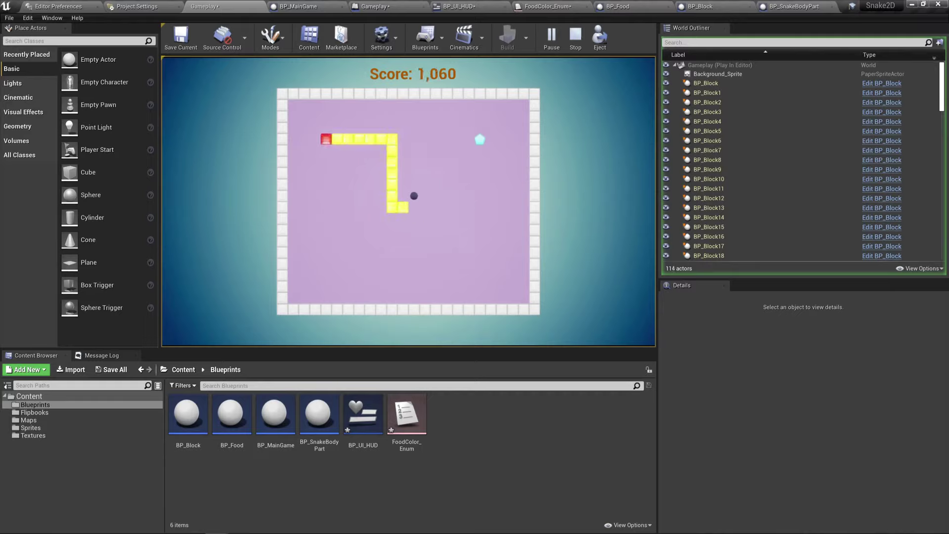
pyautogui.press('Down')
pyautogui.press('Right')
pyautogui.press('Up')
pyautogui.press('Right')
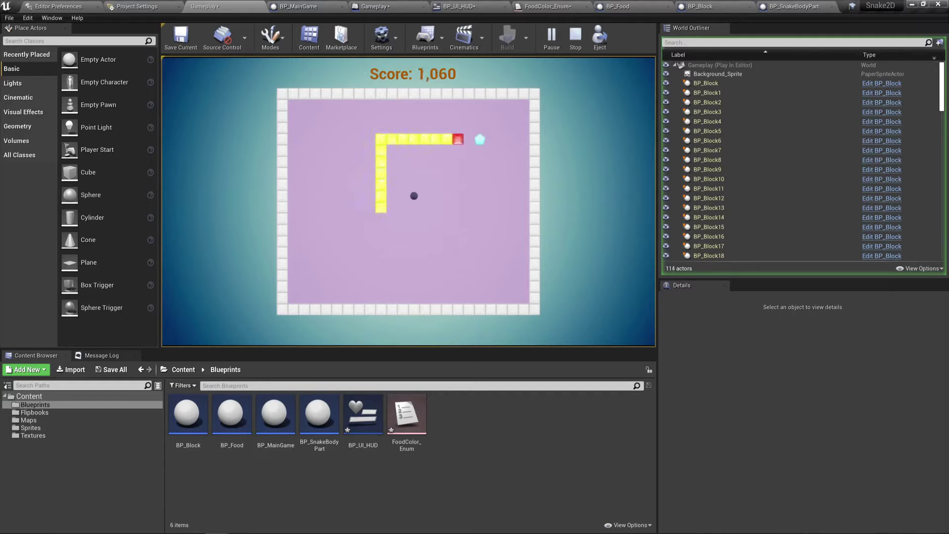
pyautogui.press('Down')
pyautogui.press('Left')
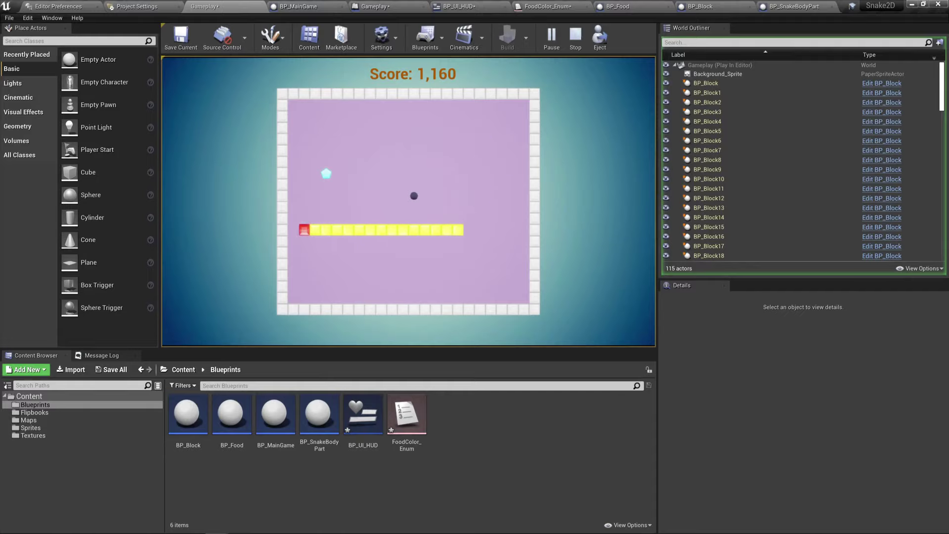
pyautogui.press('r')
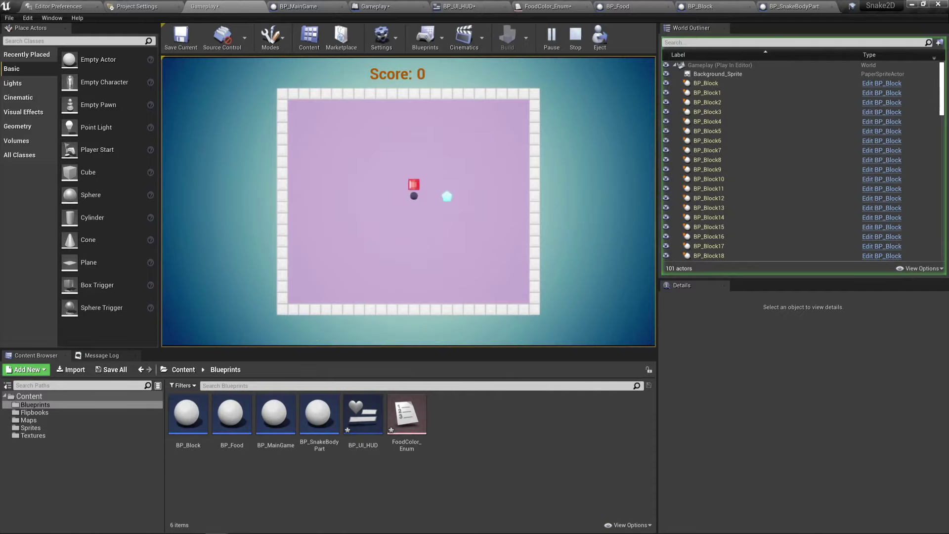
pyautogui.press('Escape')
# Set Delay to 0.1 in BP_MainGame's Set Update Delay (Snake Speed) graph, and compile and save the blueprint
pyautogui.click(317, 6)
pyautogui.click(452, 242)
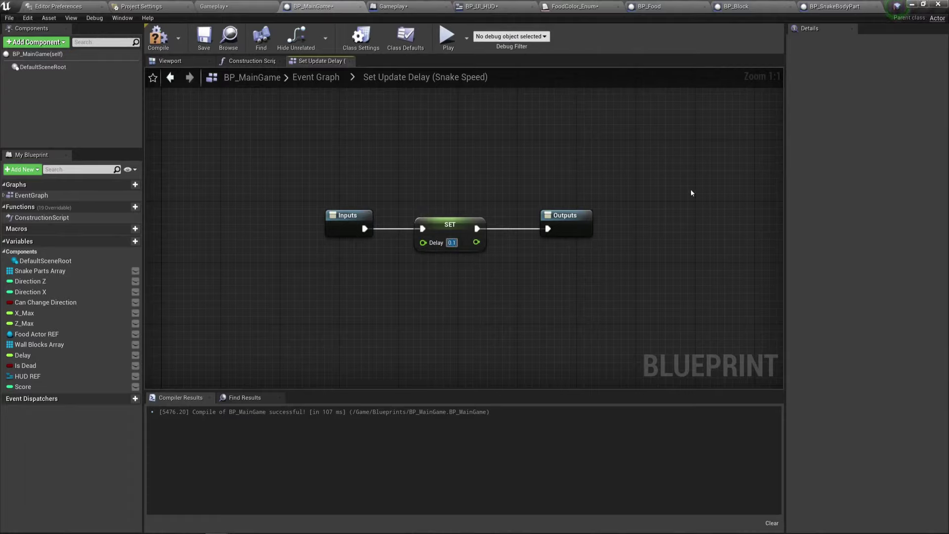
pyautogui.click(159, 37)
pyautogui.click(204, 37)
# Play the Gameplay level in the editor and test the new snake speed by steering the snake to collect food
pyautogui.click(213, 7)
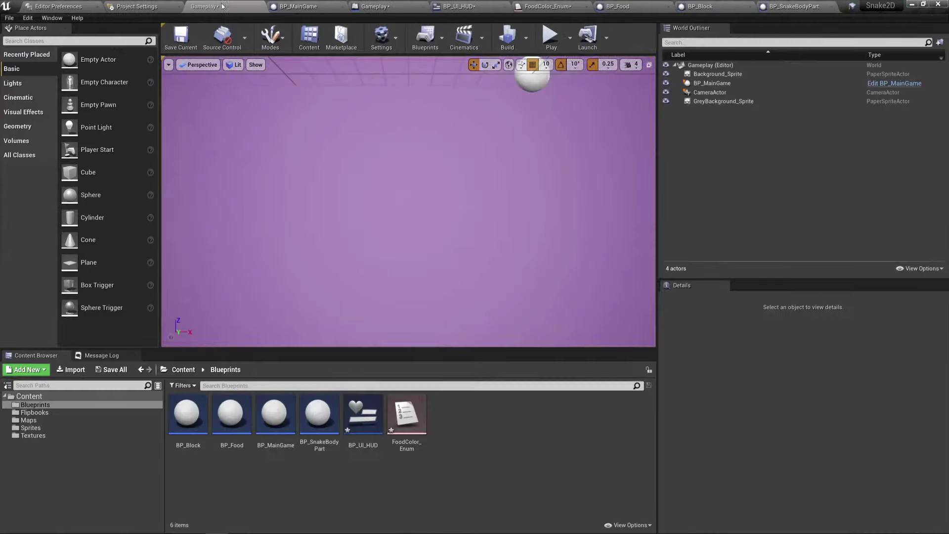
pyautogui.click(556, 38)
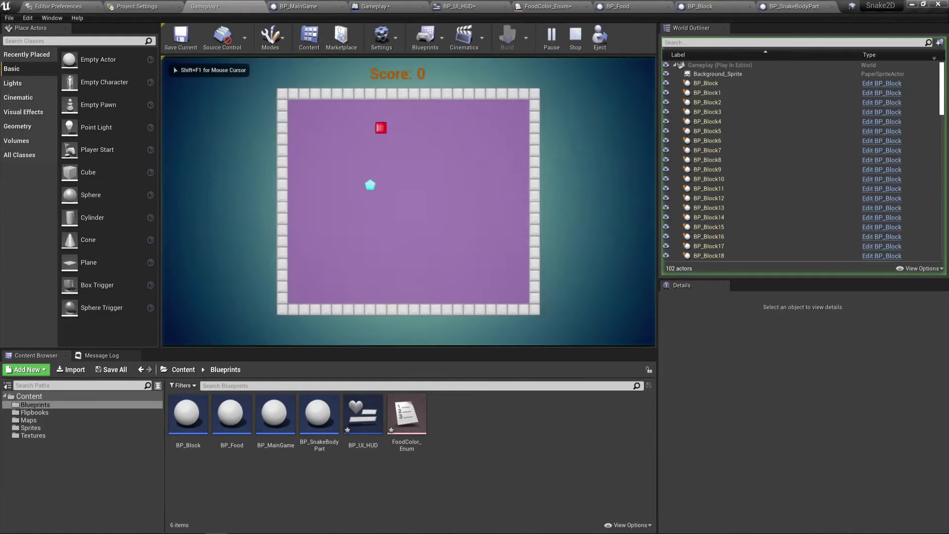
pyautogui.press('Left')
pyautogui.press('Down')
pyautogui.press('Left')
pyautogui.press('Up')
pyautogui.press('Right')
pyautogui.press('Down')
pyautogui.press('Left')
pyautogui.press('Up')
pyautogui.press('Right')
pyautogui.press('Down')
pyautogui.press('Left')
pyautogui.press('Up')
pyautogui.press('Right')
pyautogui.press('Down')
pyautogui.press('Right')
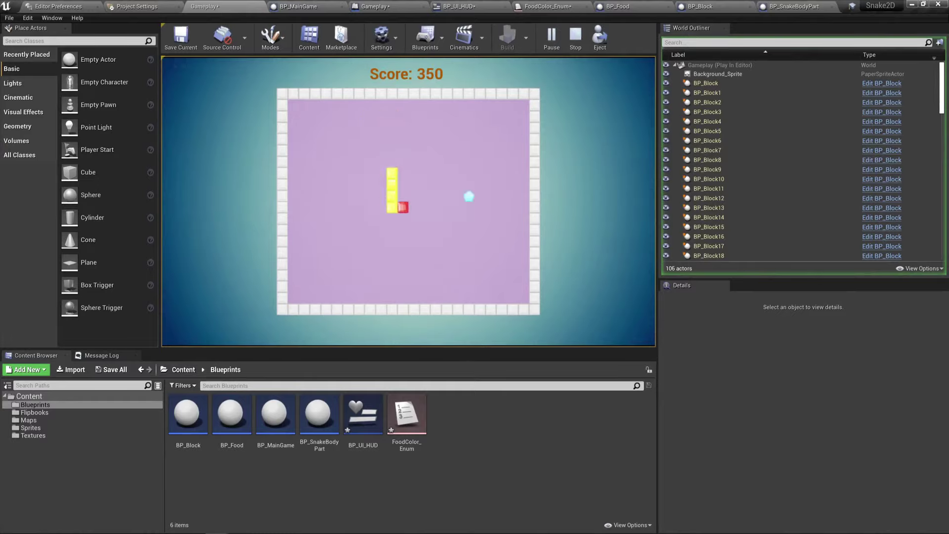
pyautogui.press('Up')
pyautogui.press('Left')
pyautogui.press('Down')
pyautogui.press('Right')
pyautogui.press('Up')
pyautogui.press('Right')
pyautogui.press('Up')
pyautogui.press('Left')
pyautogui.press('Down')
pyautogui.press('Right')
pyautogui.press('Down')
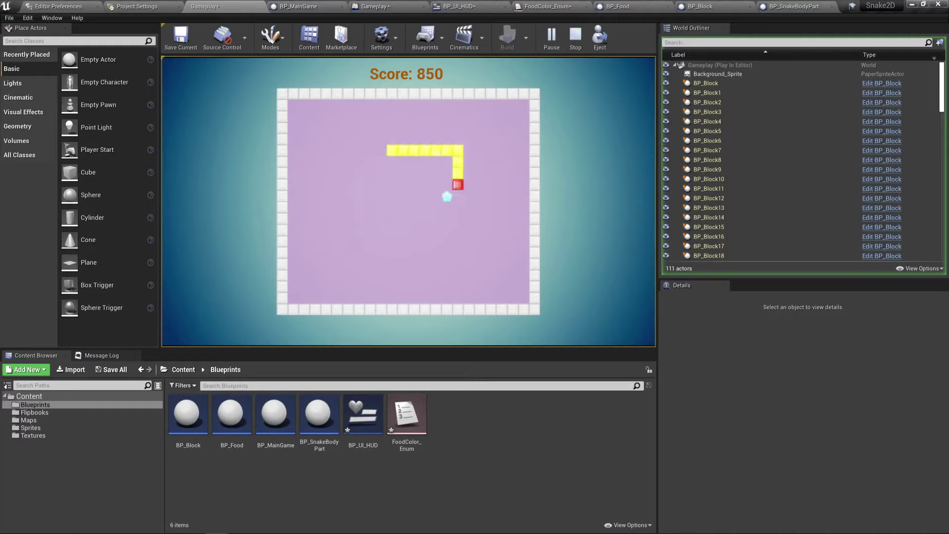
pyautogui.press('Left')
pyautogui.press('Up')
pyautogui.press('Right')
pyautogui.press('Down')
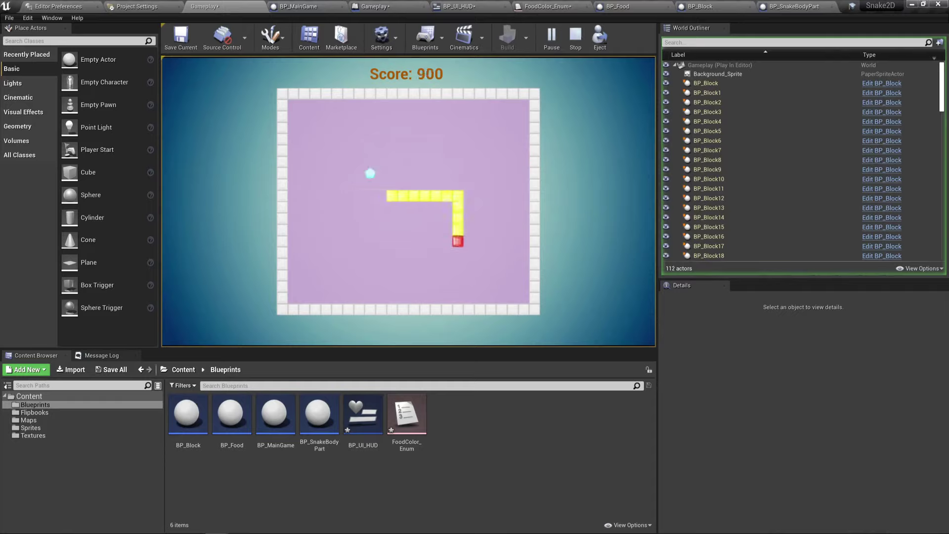
pyautogui.press('Left')
pyautogui.press('Up')
pyautogui.press('Right')
pyautogui.press('Down')
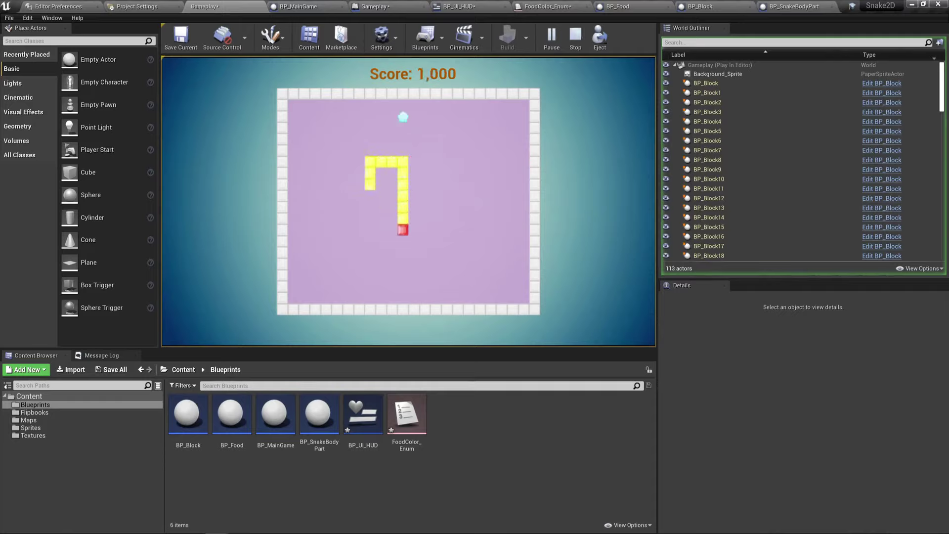
pyautogui.press('Left')
pyautogui.press('Up')
pyautogui.press('Right')
pyautogui.press('Down')
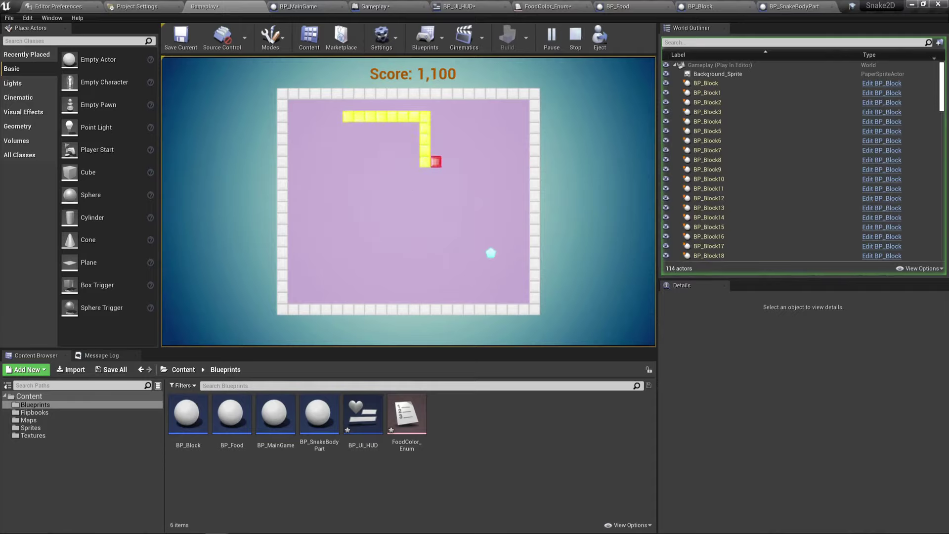
pyautogui.press('Right')
pyautogui.press('Down')
pyautogui.press('Left')
pyautogui.press('Right')
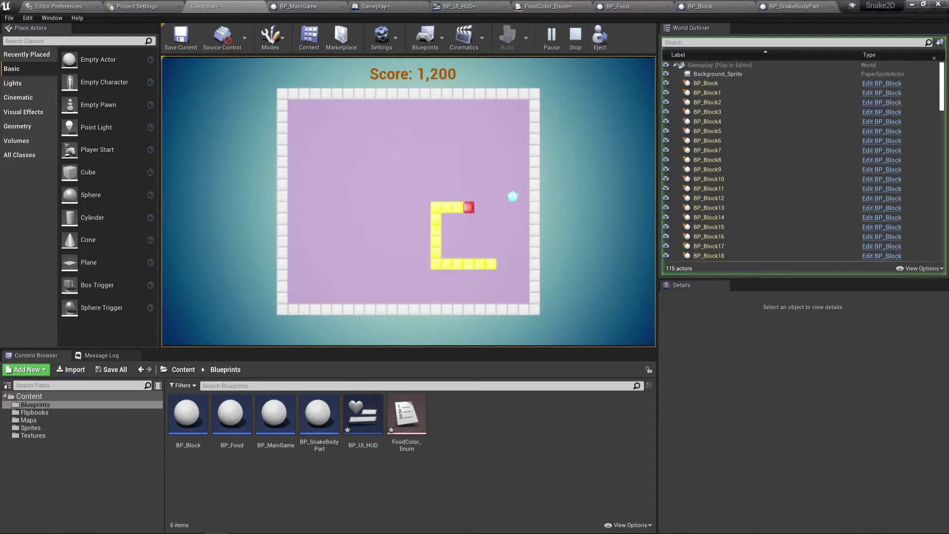
pyautogui.press('Up')
pyautogui.press('Left')
pyautogui.press('Down')
pyautogui.press('Right')
pyautogui.press('Down')
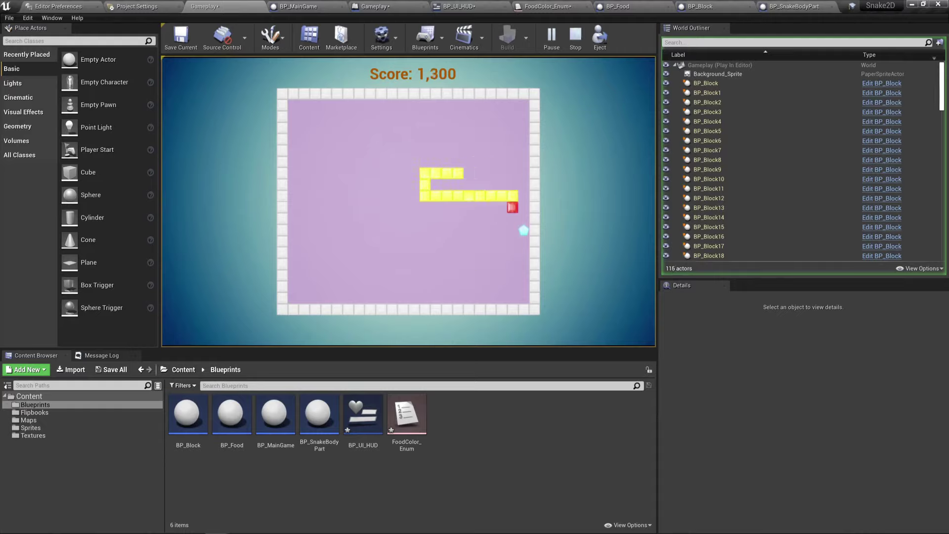
pyautogui.press('Left')
pyautogui.press('Up')
pyautogui.press('Right')
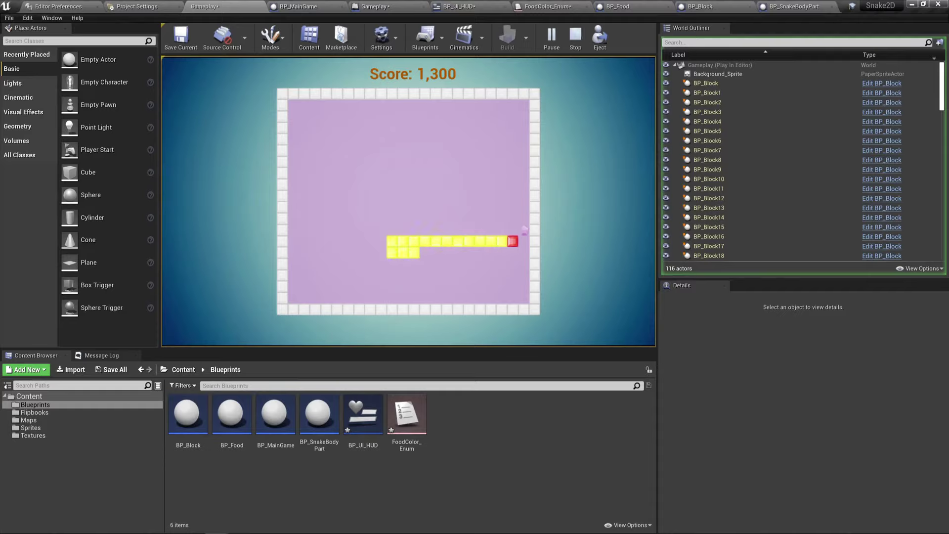
pyautogui.press('Up')
pyautogui.press('Left')
pyautogui.press('Down')
pyautogui.press('Right')
pyautogui.press('Up')
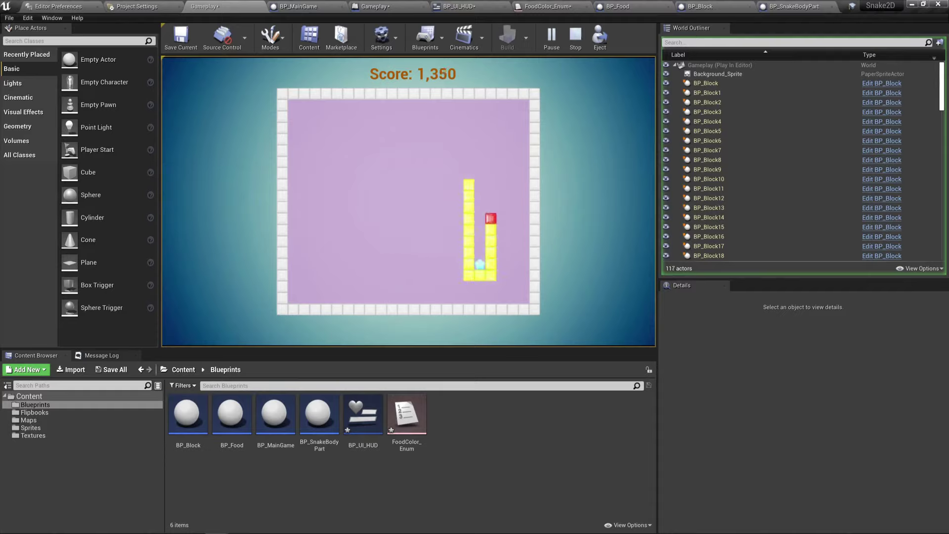
pyautogui.press('Left')
pyautogui.press('Down')
pyautogui.press('Left')
pyautogui.press('Up')
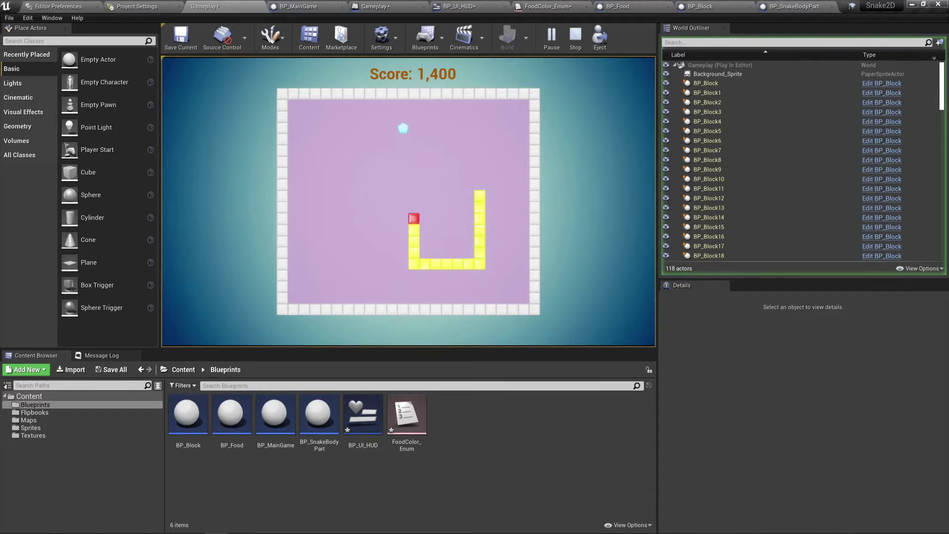
pyautogui.press('Left')
pyautogui.press('Down')
pyautogui.press('Left')
pyautogui.press('Up')
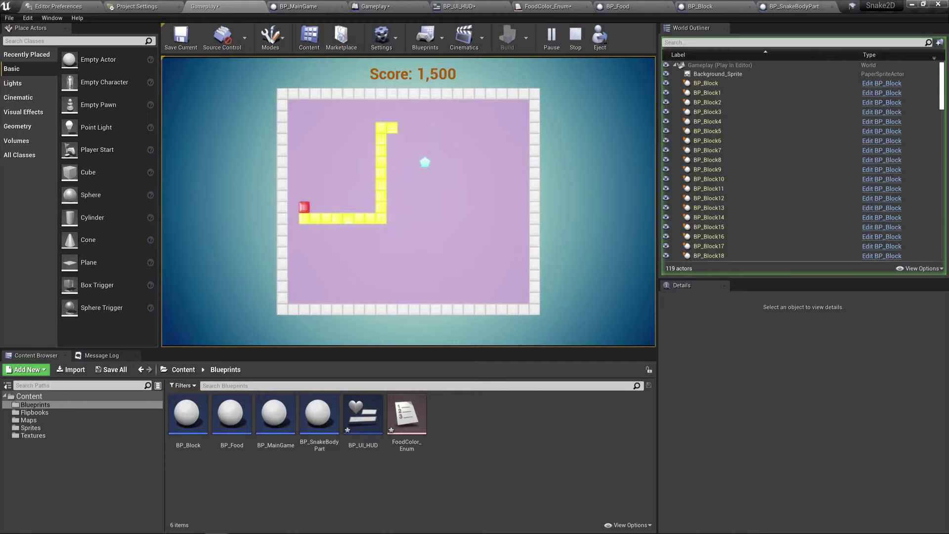
pyautogui.press('Right')
pyautogui.press('Down')
pyautogui.press('Left')
pyautogui.press('Up')
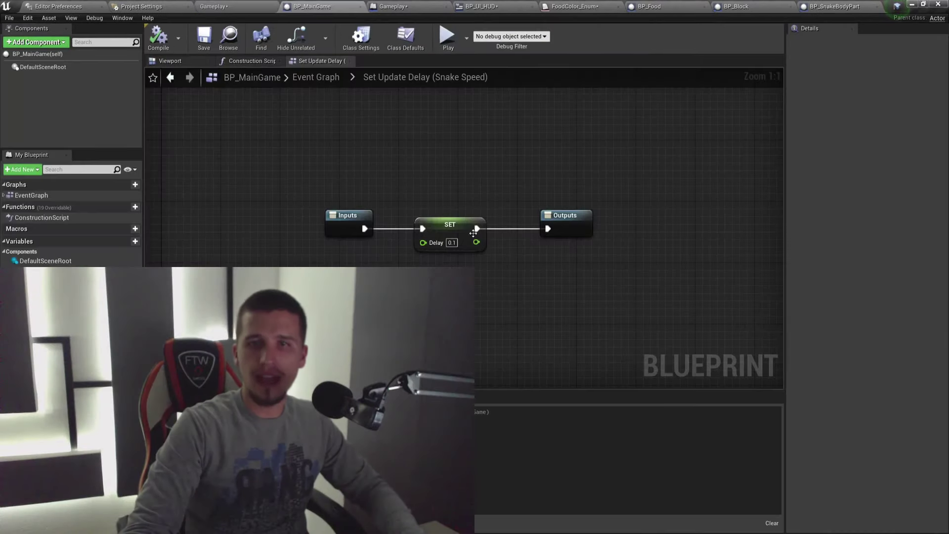
# Set Delay to 0.2 in the Set Update Delay (Snake Speed) graph, compile BP_MainGame, and return to the Gameplay level
pyautogui.click(452, 242)
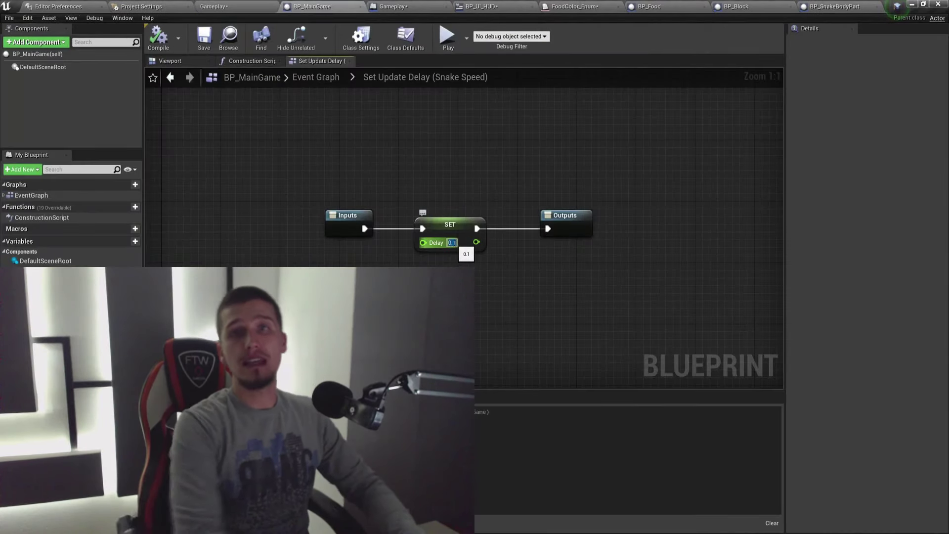
pyautogui.write('2')
pyautogui.press('Return')
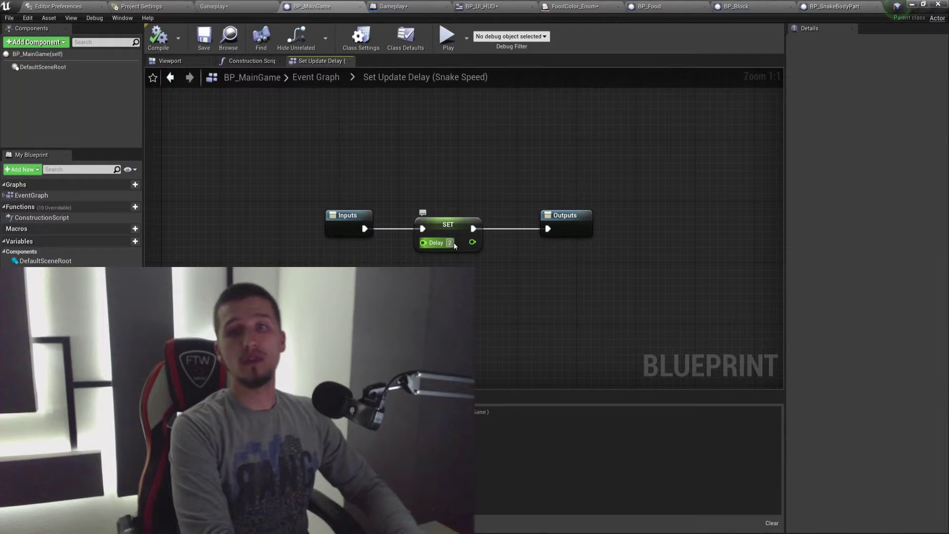
pyautogui.click(450, 243)
pyautogui.write('0.2')
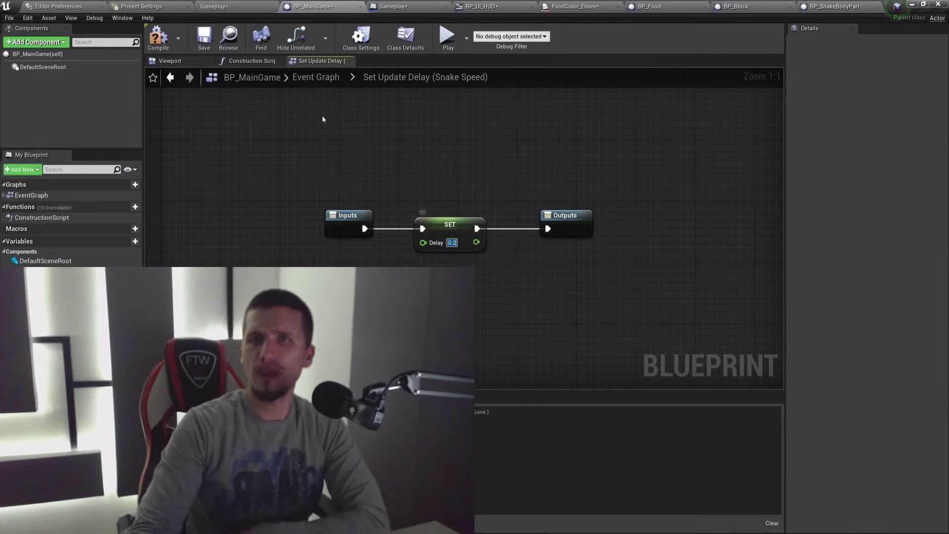
pyautogui.click(158, 37)
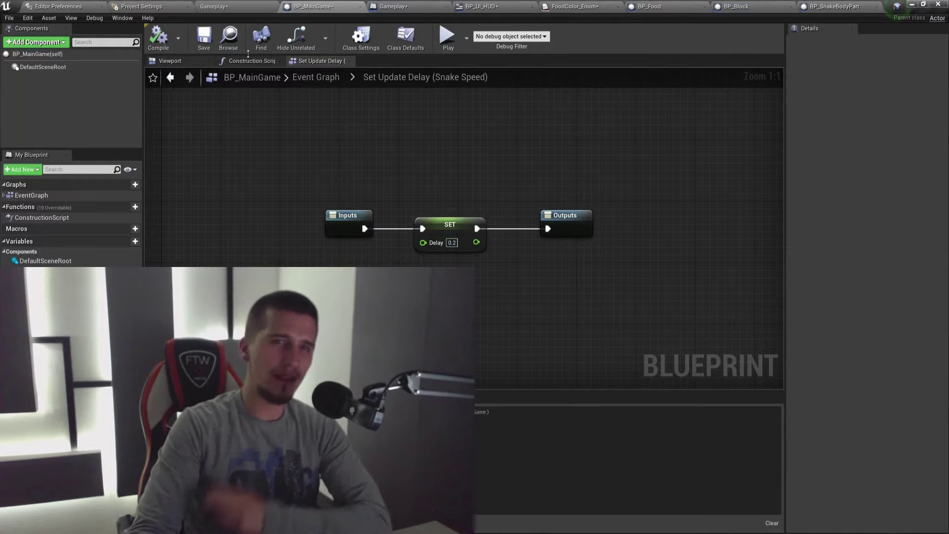
pyautogui.click(217, 7)
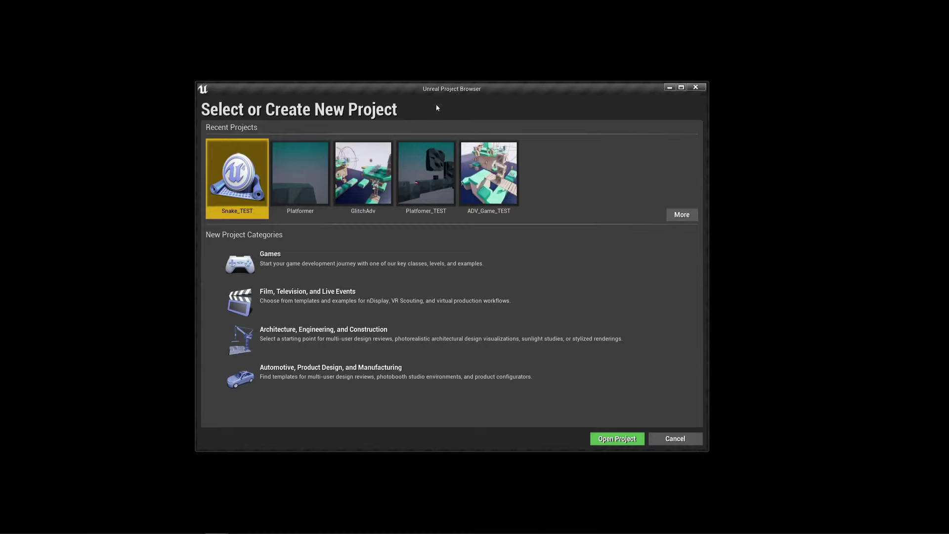
# Start a new project in the Games category using the Blank template
pyautogui.click(286, 252)
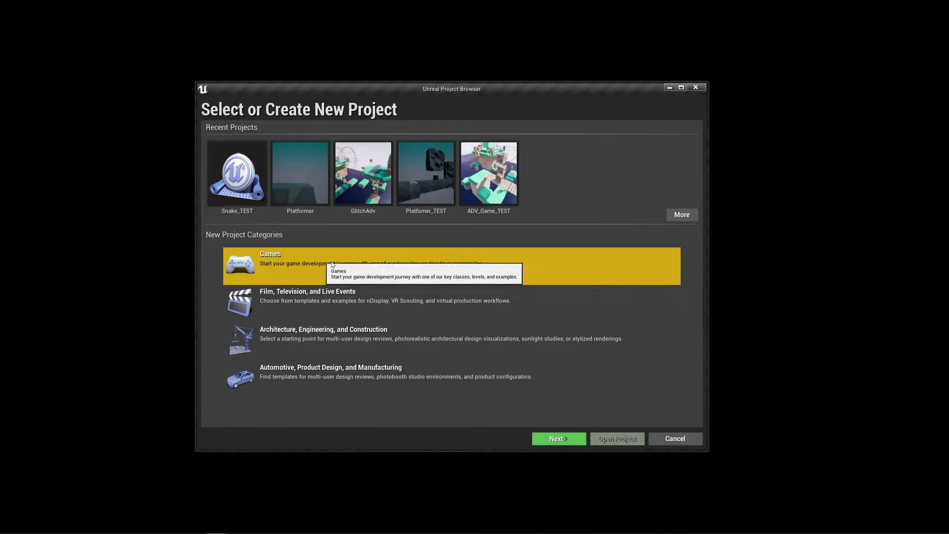
pyautogui.click(569, 438)
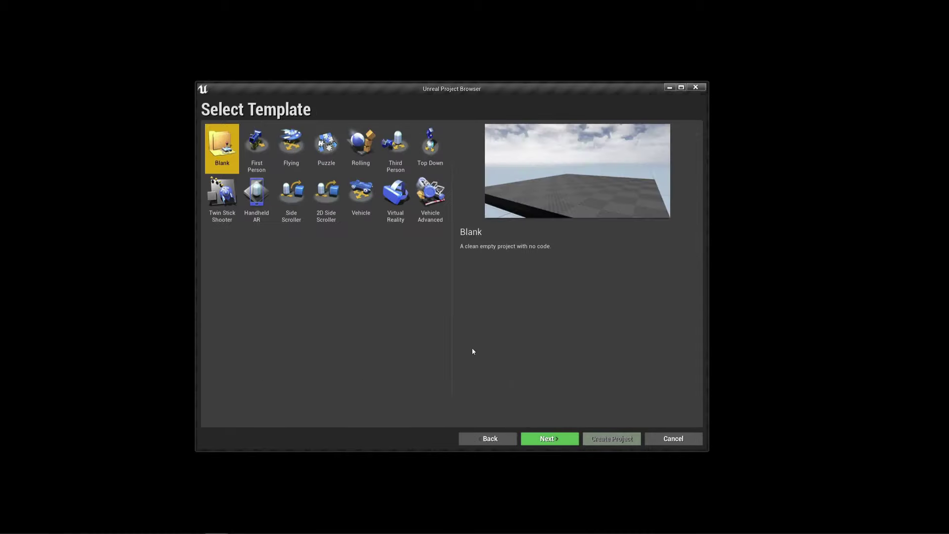
pyautogui.click(542, 439)
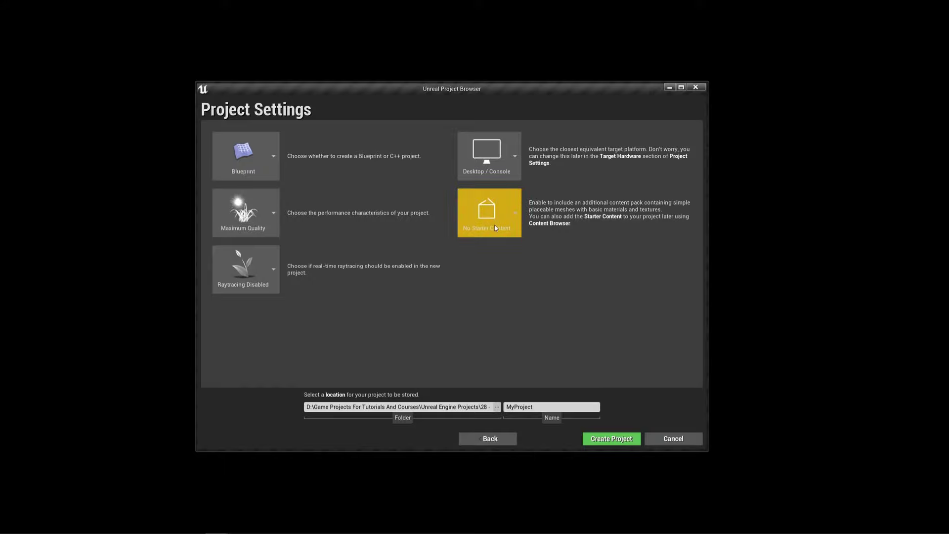
# Check the project location, name the project Snake2D, and create it as a Blueprint project with No Starter Content
pyautogui.click(497, 407)
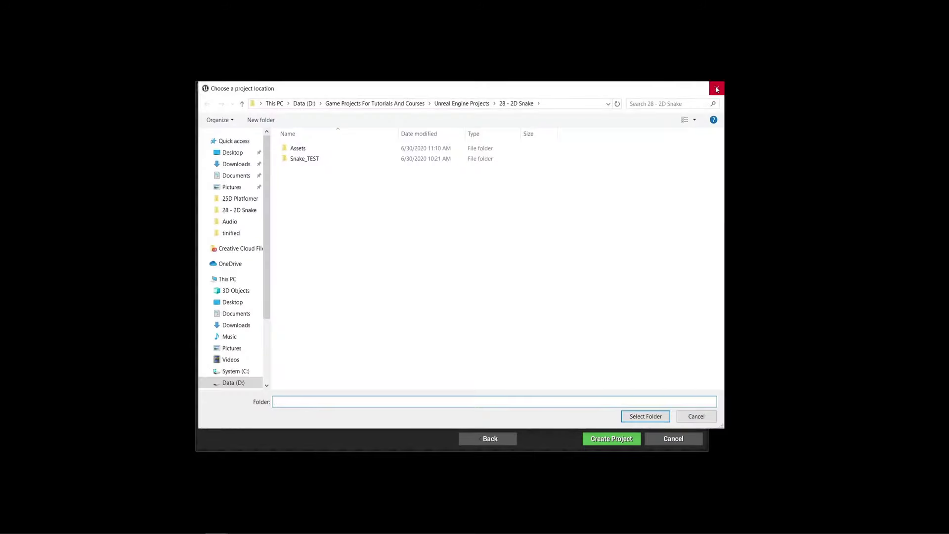
pyautogui.click(717, 89)
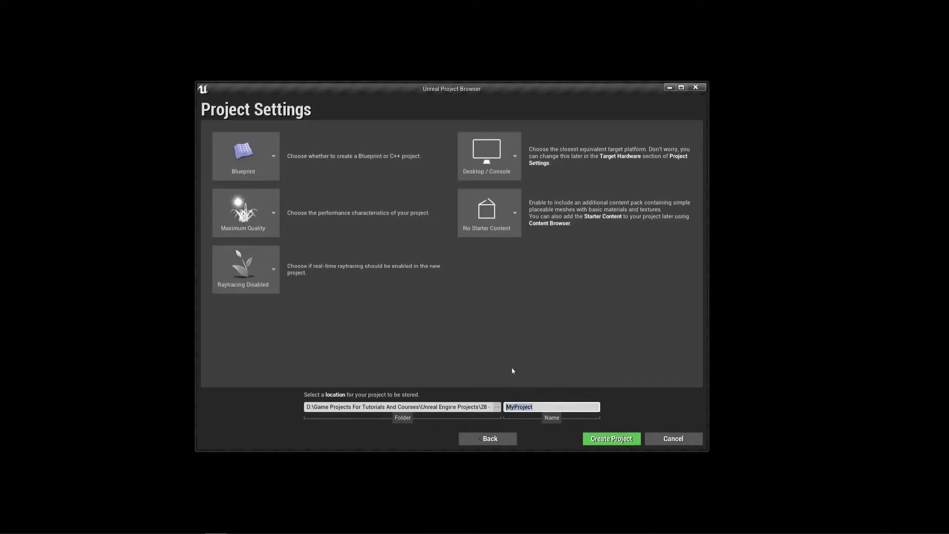
pyautogui.write('2D')
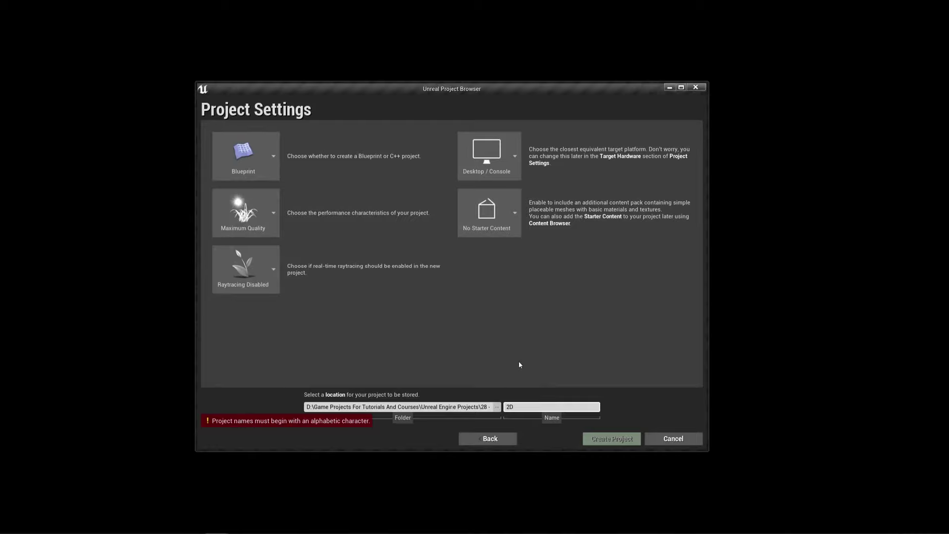
pyautogui.press('BackSpace')
pyautogui.press('BackSpace')
pyautogui.write('Snake2D')
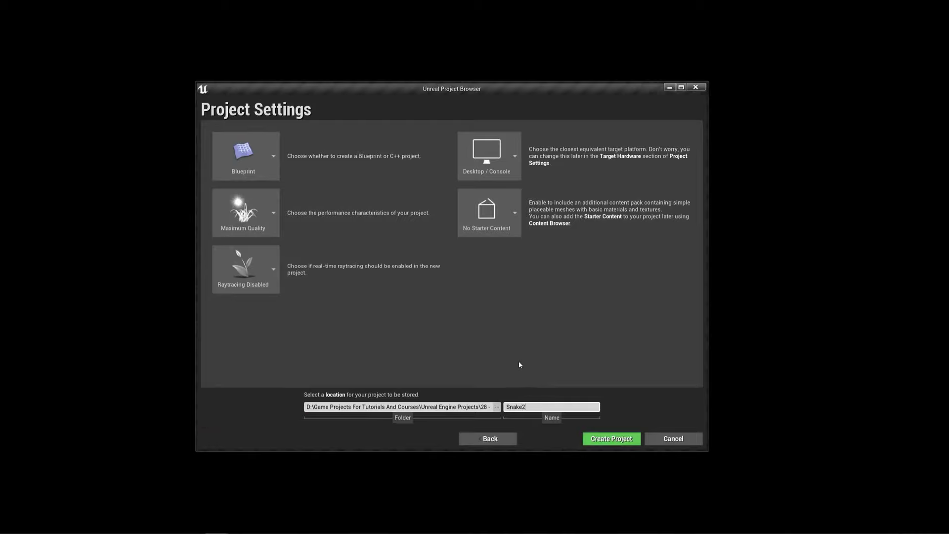
pyautogui.click(610, 440)
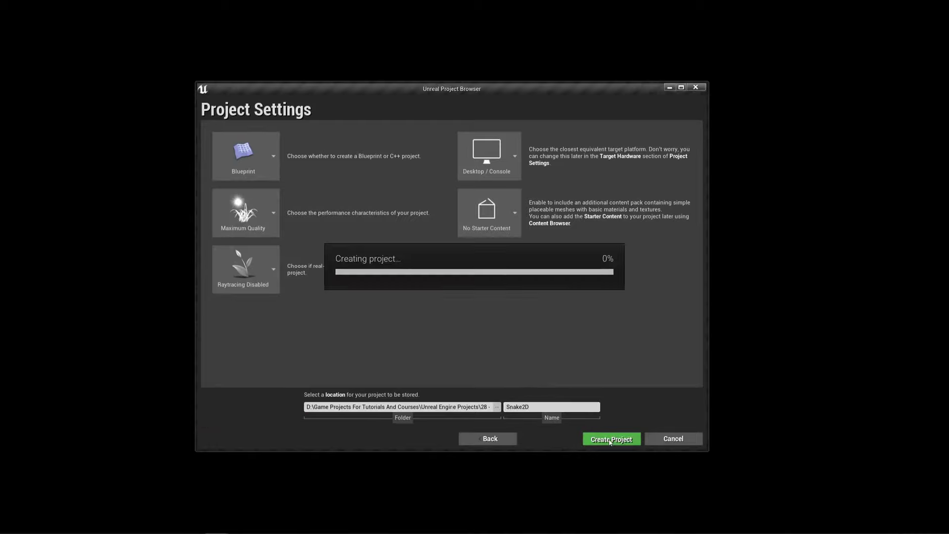
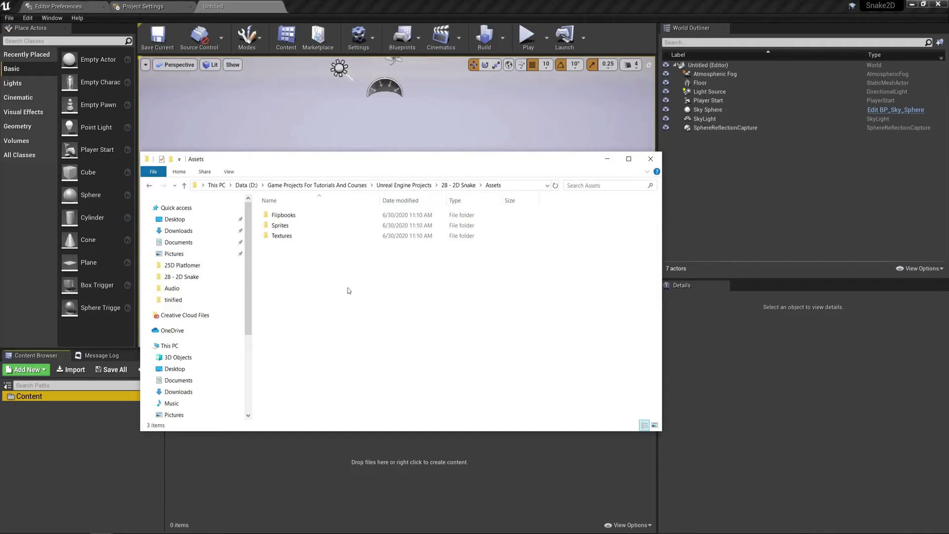
# Select the Flipbooks, Sprites and Textures folders in Assets, and show the Snake2D project's Content folder in File Explorer
pyautogui.moveTo(346, 290); pyautogui.dragTo(292, 217)
pyautogui.click(305, 317)
pyautogui.moveTo(325, 294); pyautogui.dragTo(291, 220)
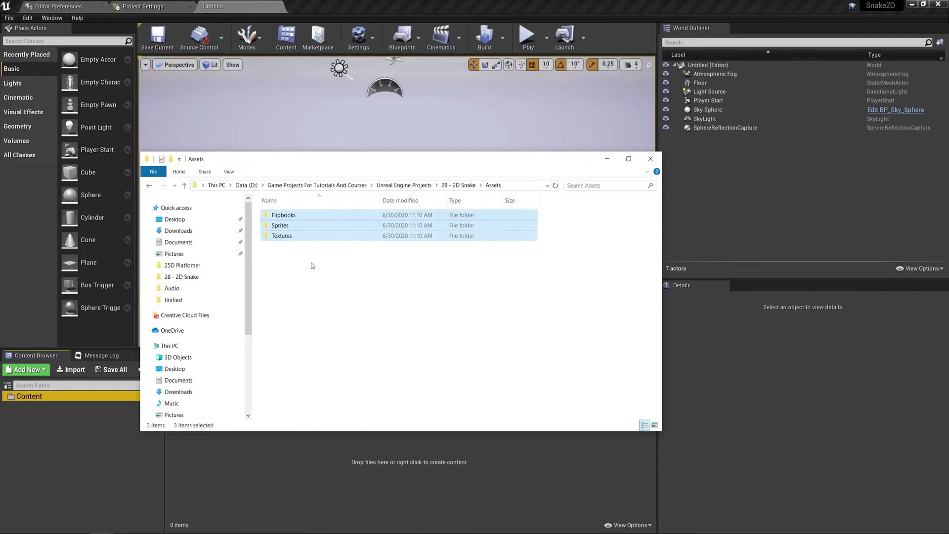
pyautogui.click(37, 412)
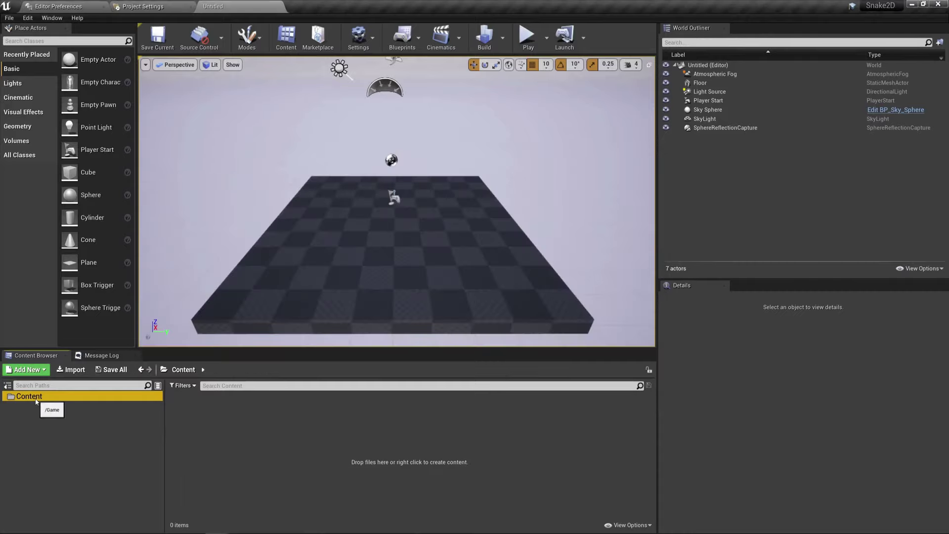
pyautogui.rightClick(36, 401)
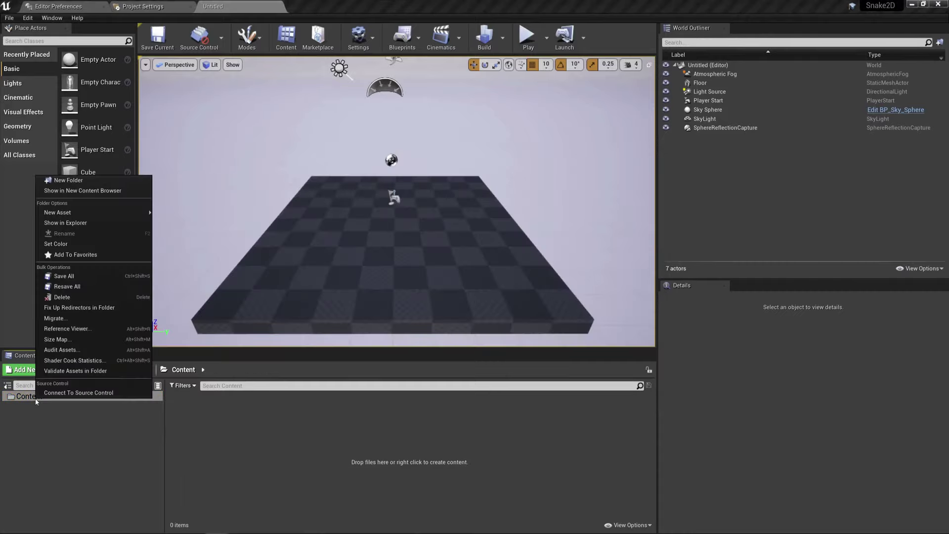
pyautogui.click(85, 224)
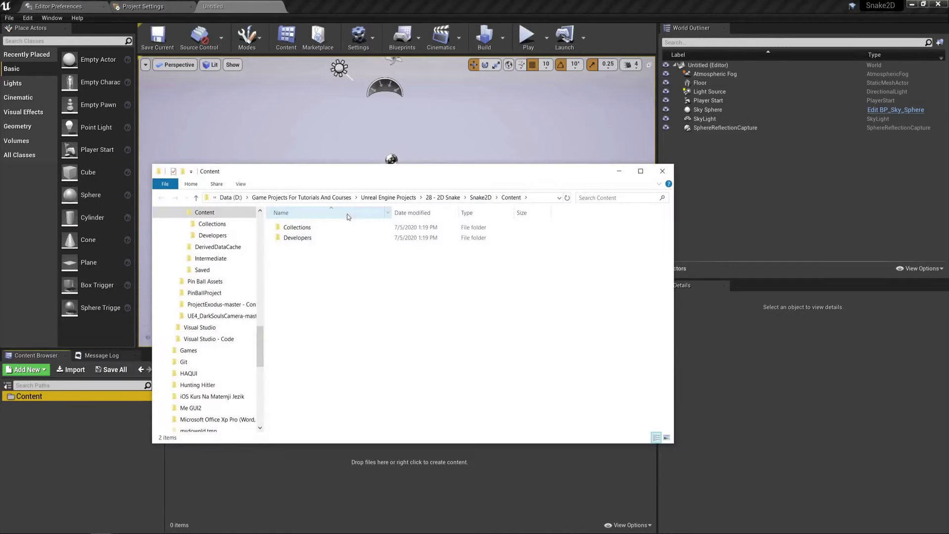
pyautogui.moveTo(376, 163)
pyautogui.mouseDown()
pyautogui.moveTo(343, 147)
pyautogui.moveTo(364, 150)
pyautogui.mouseUp()
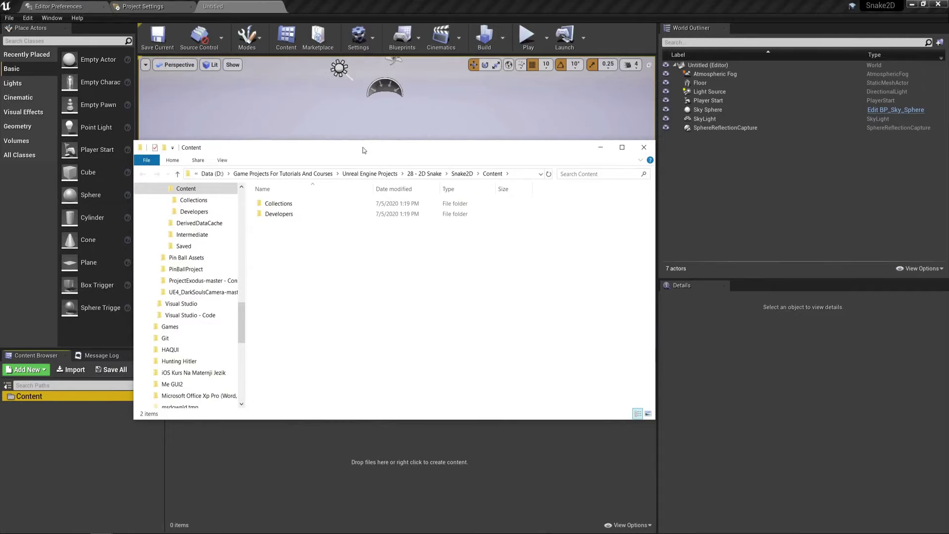
pyautogui.moveTo(362, 149); pyautogui.dragTo(370, 130)
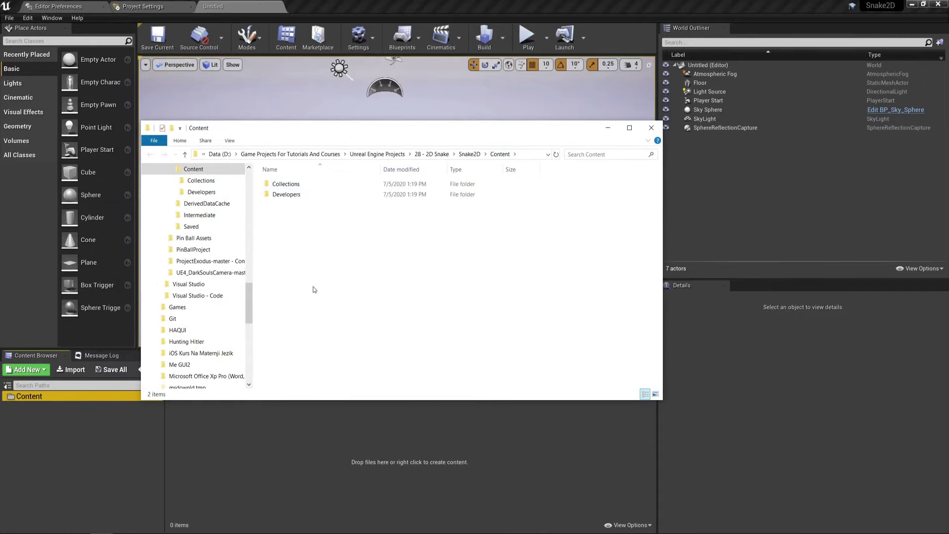
# Copy the Flipbooks, Sprites and Textures folders from Assets into Snake2D's Content folder, and return to the Unreal editor
pyautogui.moveTo(141, 531)
pyautogui.click(76, 500)
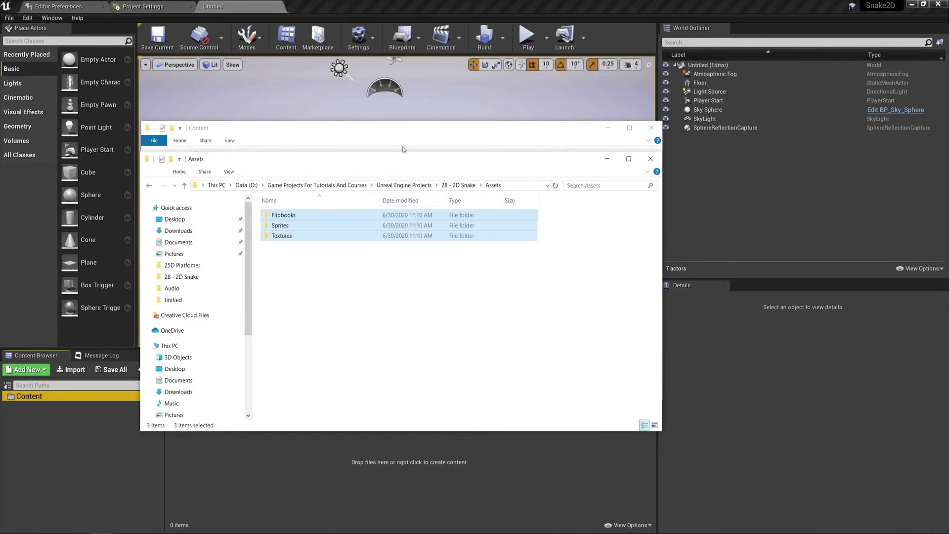
pyautogui.moveTo(363, 176); pyautogui.dragTo(402, 239)
pyautogui.moveTo(381, 372); pyautogui.dragTo(319, 278)
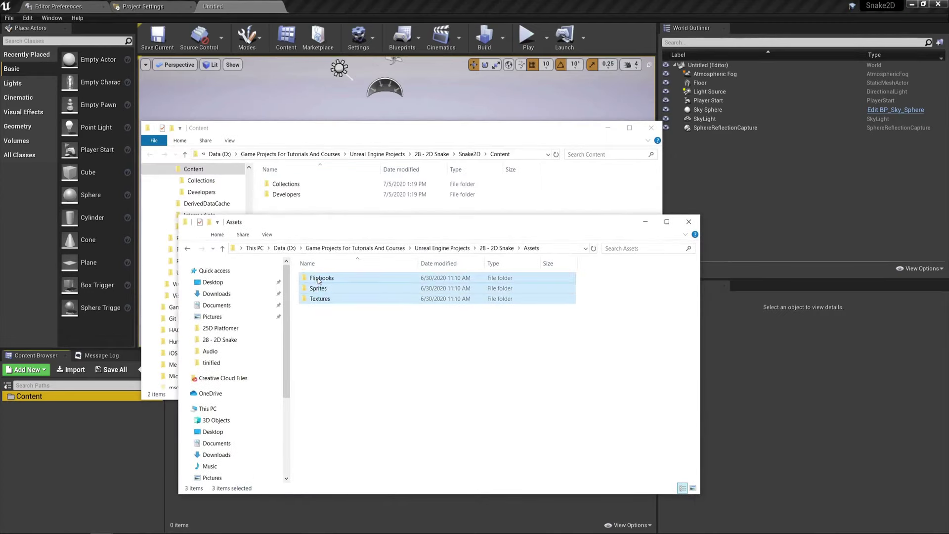
pyautogui.rightClick(318, 278)
pyautogui.click(339, 467)
pyautogui.click(394, 145)
pyautogui.hotkey('ctrl', 'v')
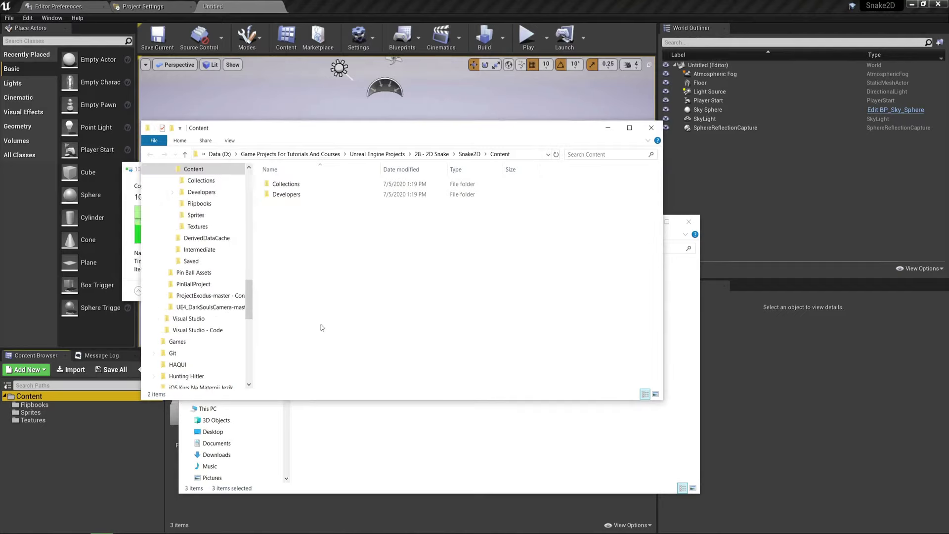
pyautogui.click(171, 480)
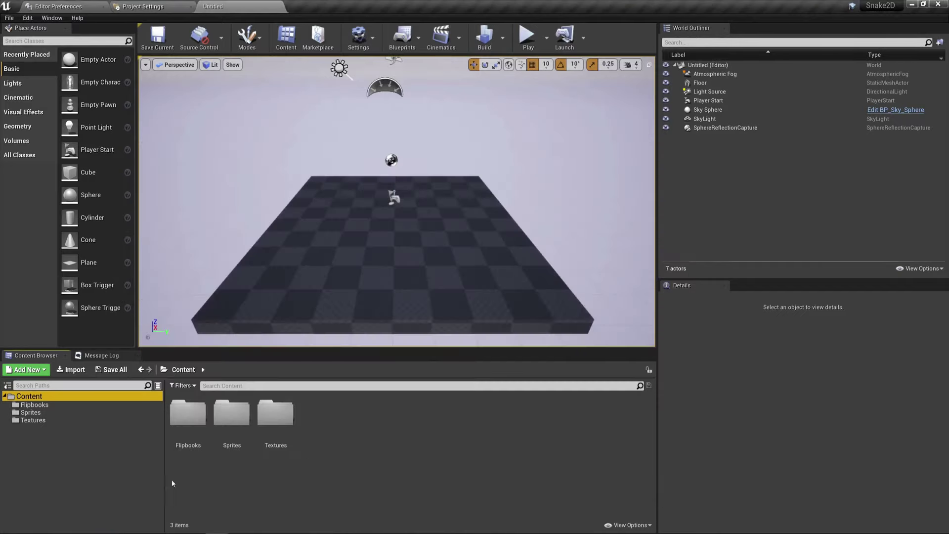
# Look through the Sprites and Flipbooks folders, preview the Beath_Flipbook animation, and close its editor
pyautogui.doubleClick(231, 412)
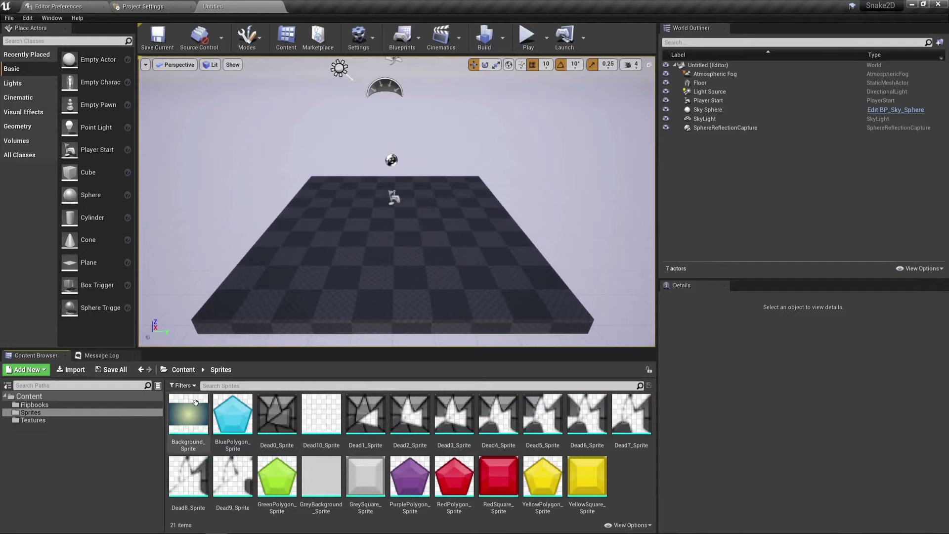
pyautogui.click(34, 405)
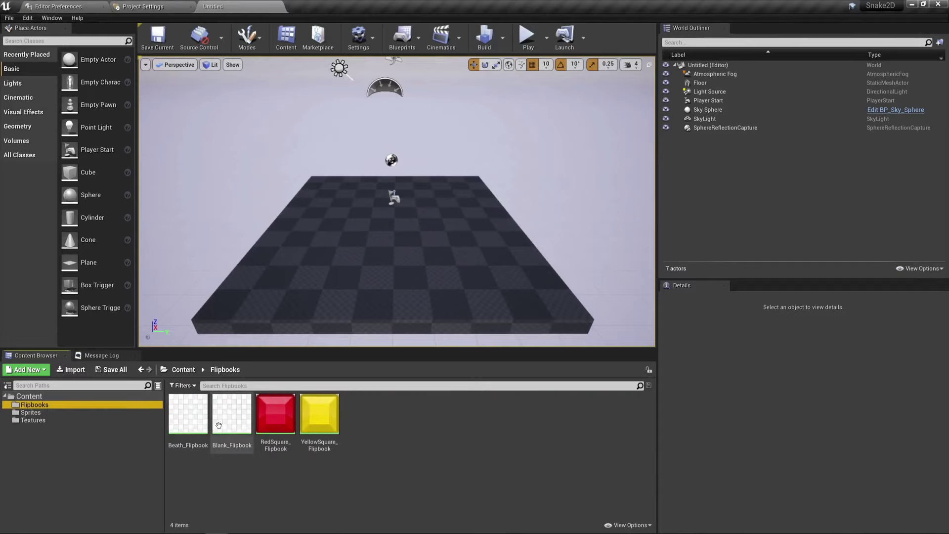
pyautogui.click(195, 414)
pyautogui.doubleClick(195, 414)
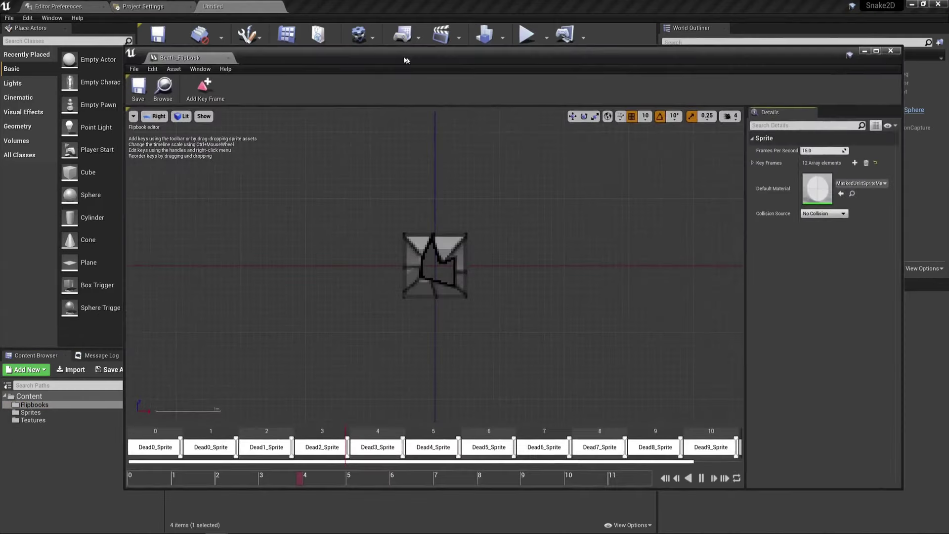
pyautogui.moveTo(125, 55); pyautogui.dragTo(316, 6)
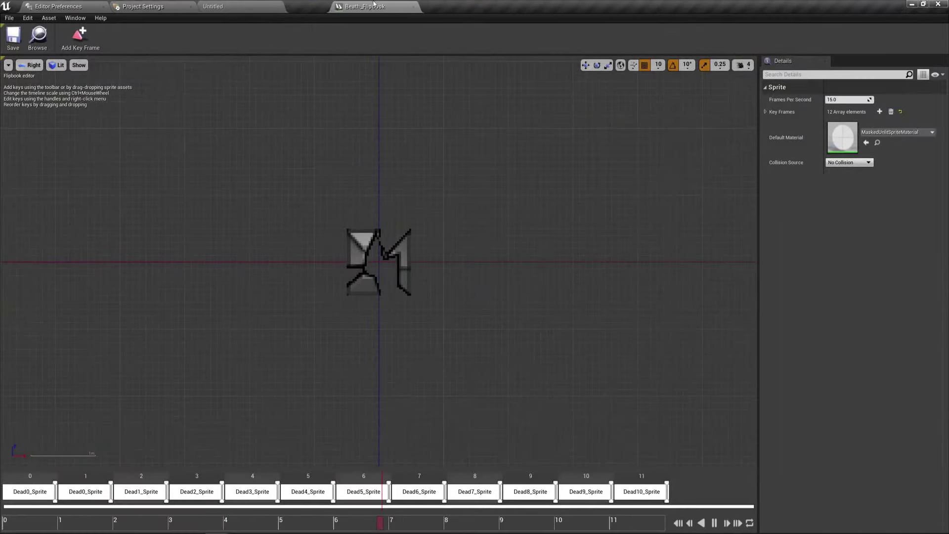
pyautogui.click(366, 7)
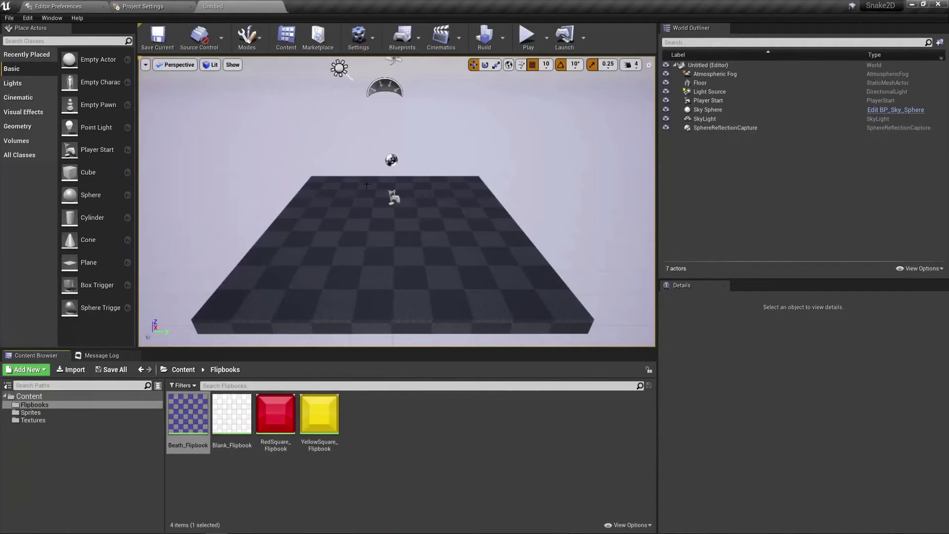
# Open Blank_Flipbook to examine its frames, and close its editor
pyautogui.doubleClick(240, 408)
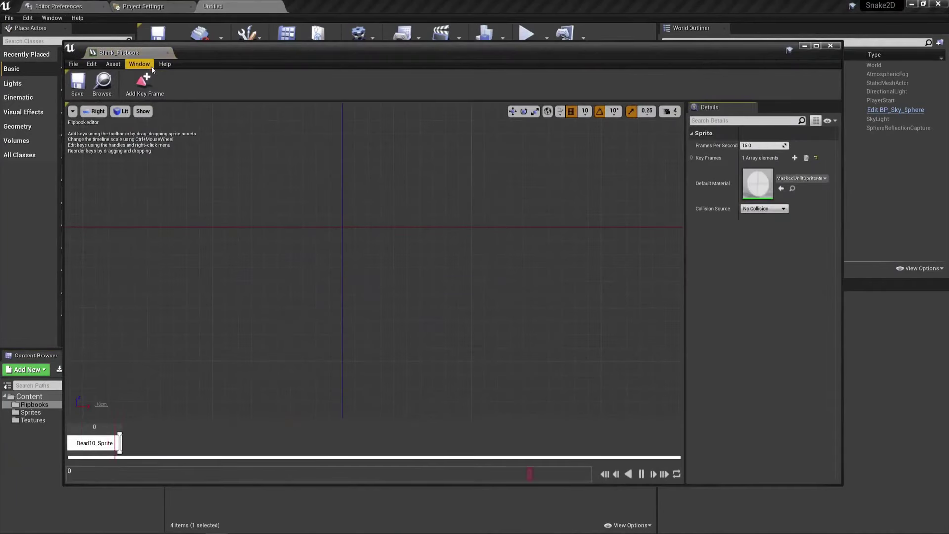
pyautogui.moveTo(119, 53); pyautogui.dragTo(316, 6)
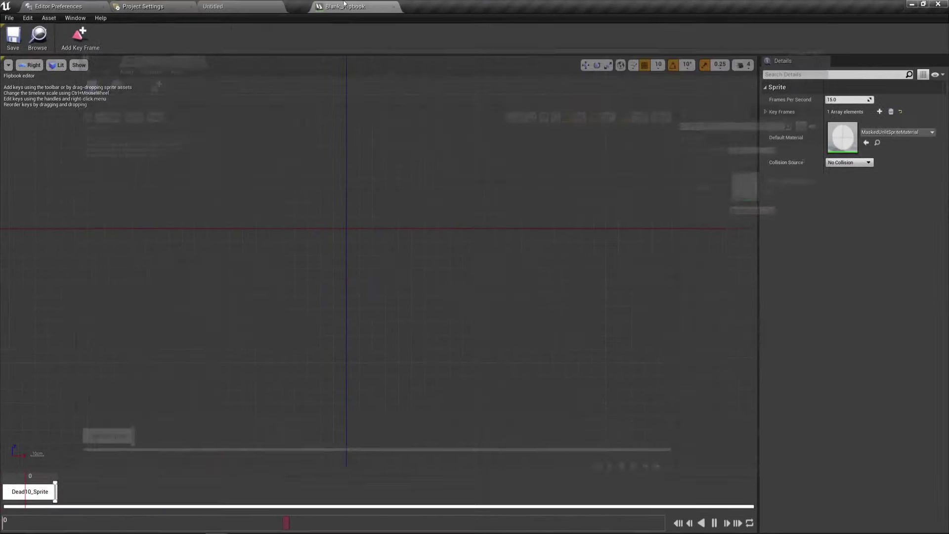
pyautogui.click(372, 7)
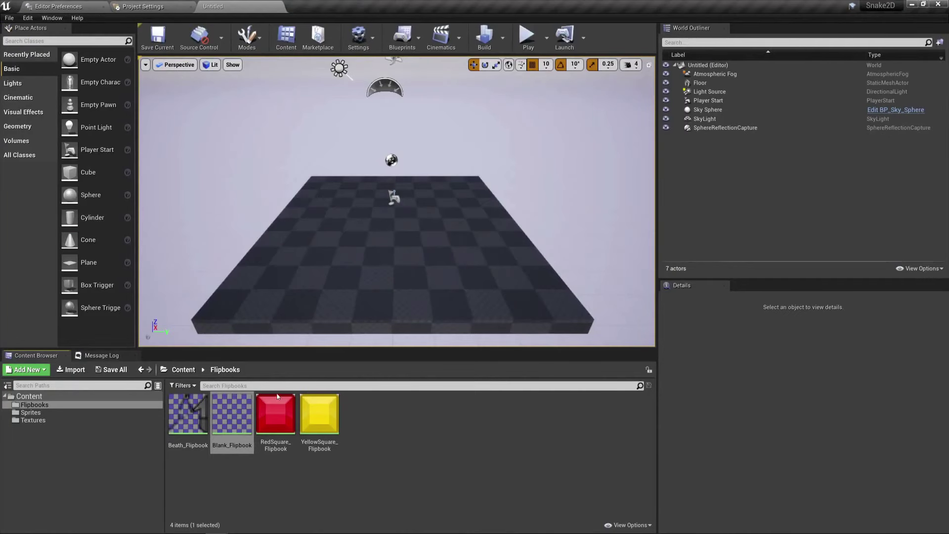
# Create a folder named Maps in the project's root Content folder
pyautogui.click(26, 398)
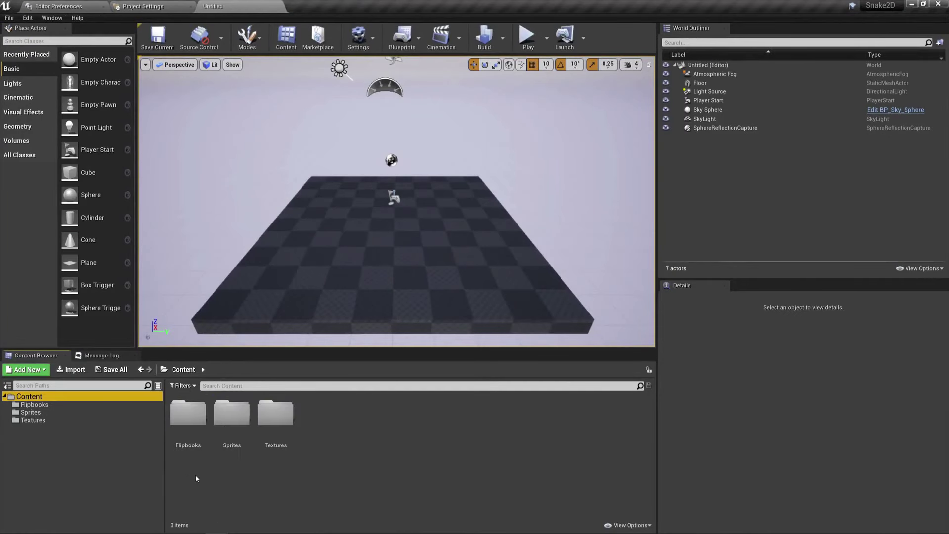
pyautogui.click(221, 475)
pyautogui.rightClick(221, 474)
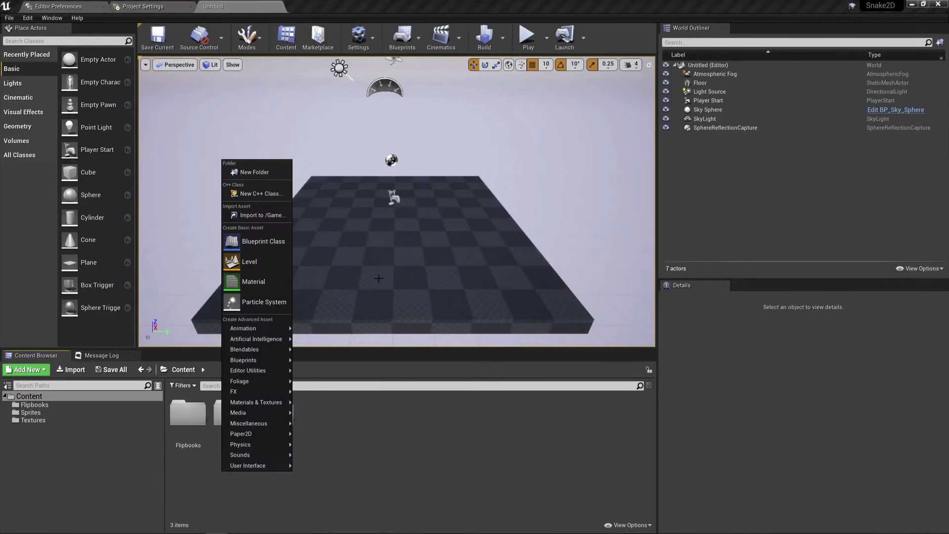
pyautogui.click(254, 172)
pyautogui.write('Maps')
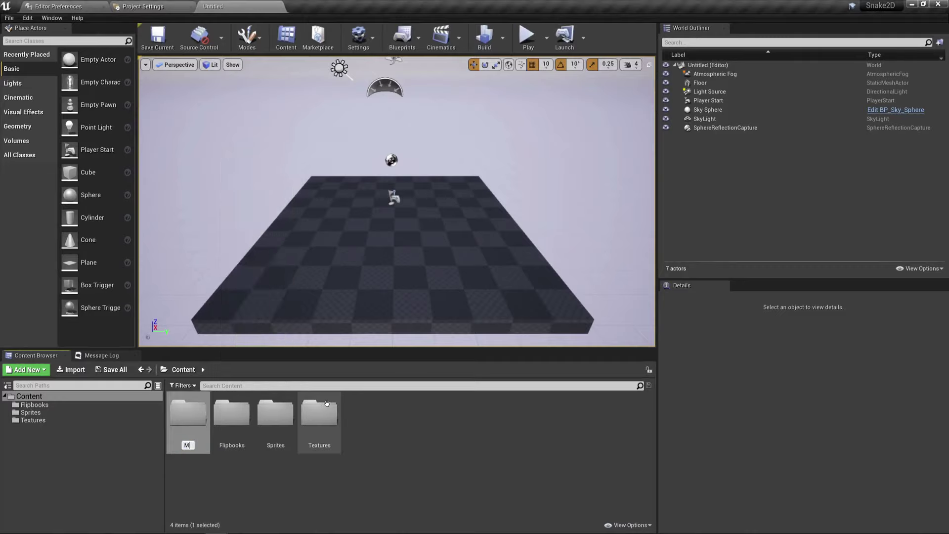
pyautogui.press('Return')
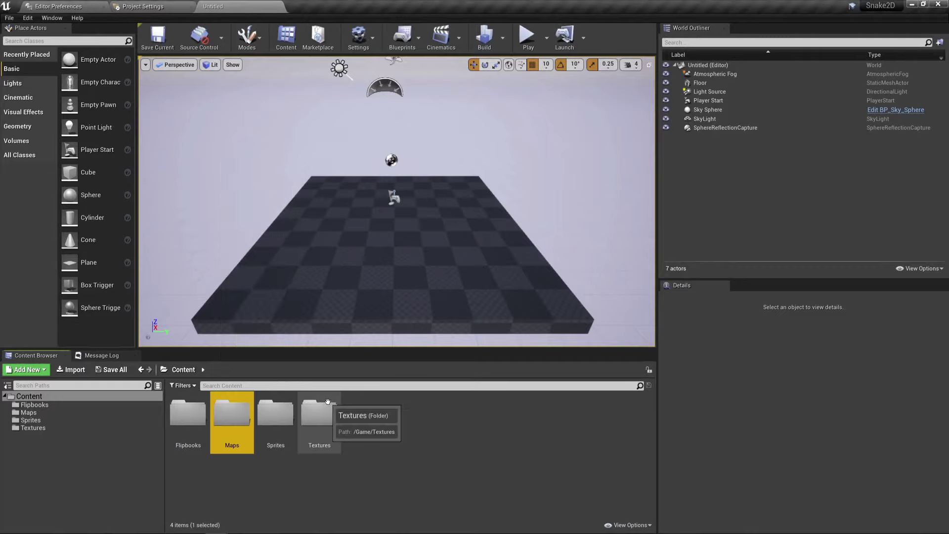
# Save the current level as Gameplay in the Maps folder, and show that folder's contents
pyautogui.hotkey('ctrl', 's')
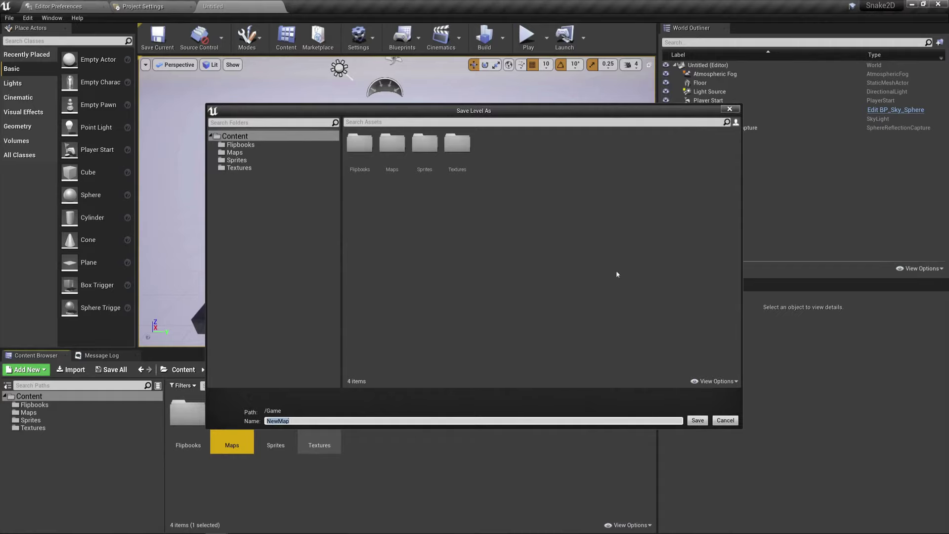
pyautogui.doubleClick(392, 144)
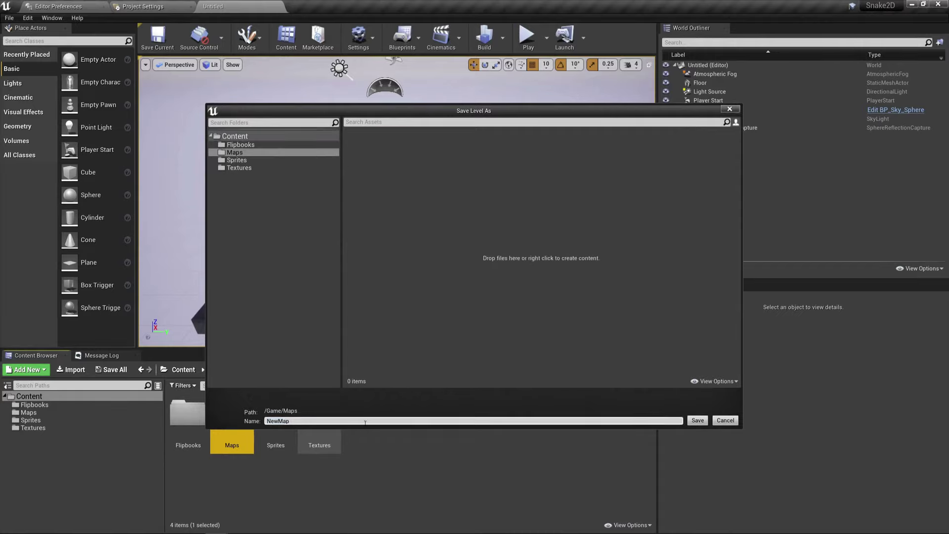
pyautogui.click(365, 423)
pyautogui.write('Gameplay')
pyautogui.press('Return')
pyautogui.doubleClick(232, 423)
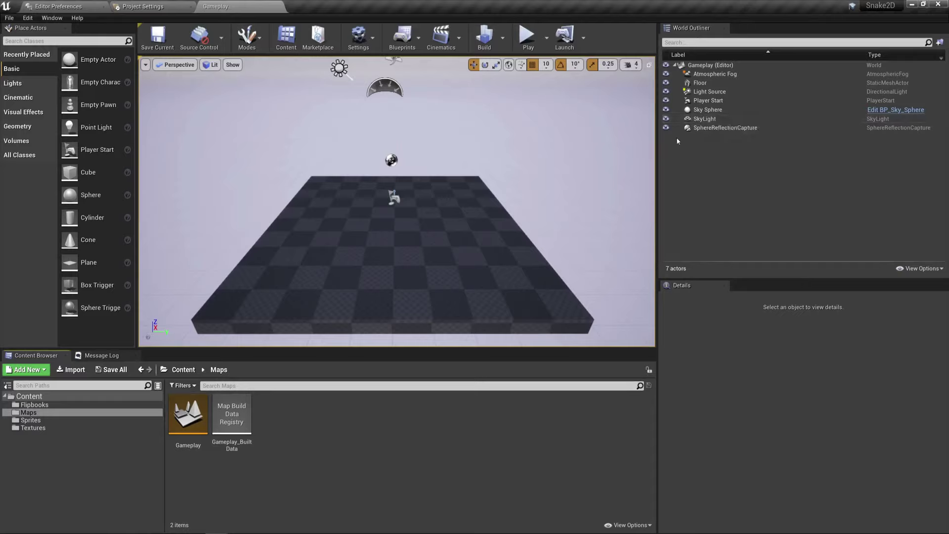
# Create a folder named Blueprints in the project's root Content folder
pyautogui.click(29, 397)
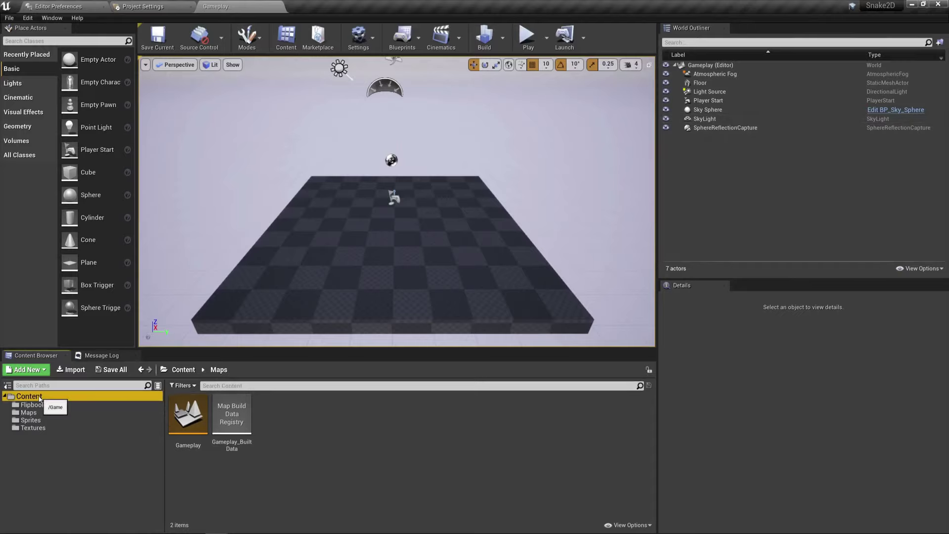
pyautogui.rightClick(238, 488)
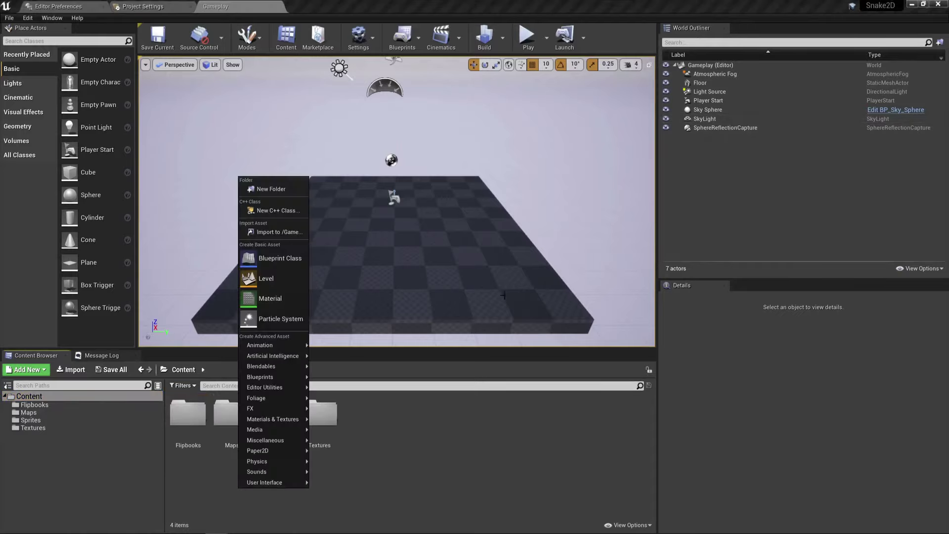
pyautogui.click(287, 189)
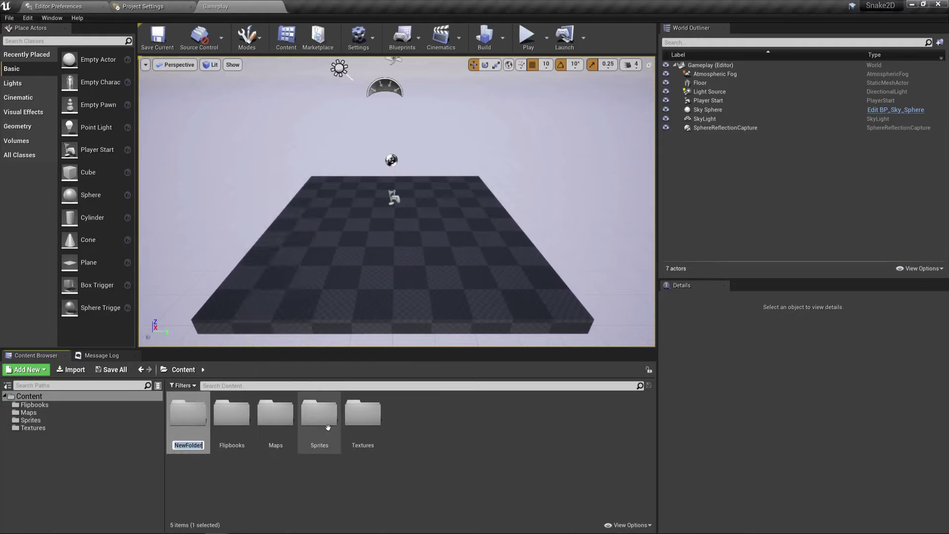
pyautogui.write('Blueprints')
pyautogui.press('Return')
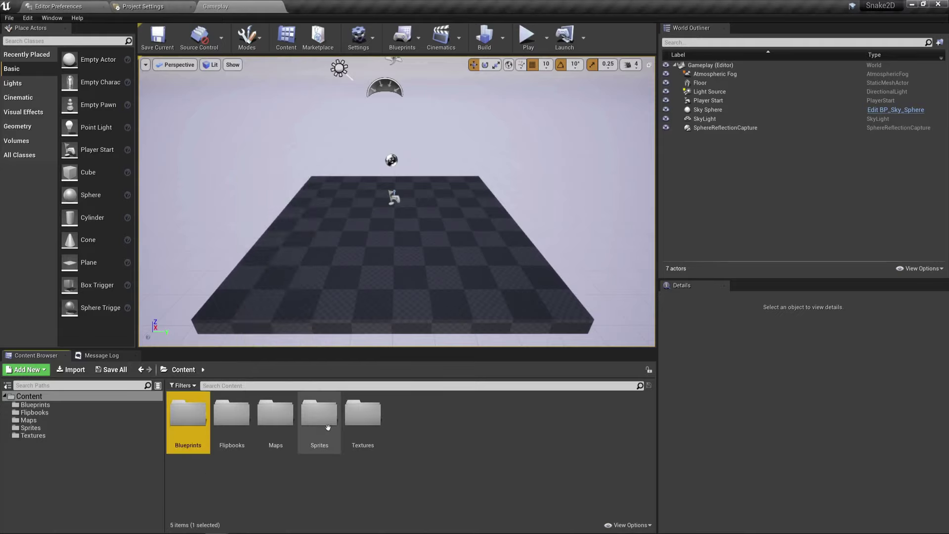
# Create a Widget Blueprint named BP_UI_HUD in the Blueprints folder, and open it docked beside the main editor tabs
pyautogui.doubleClick(205, 415)
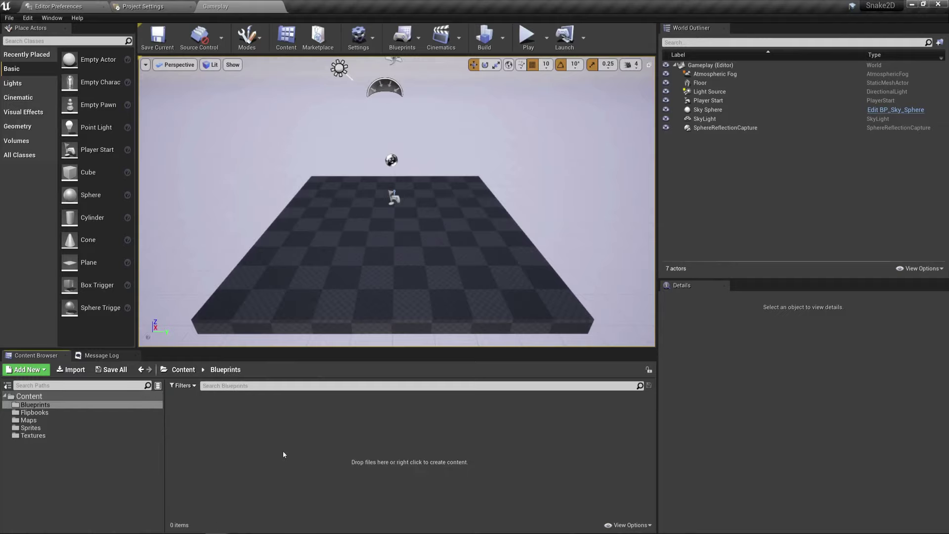
pyautogui.rightClick(246, 436)
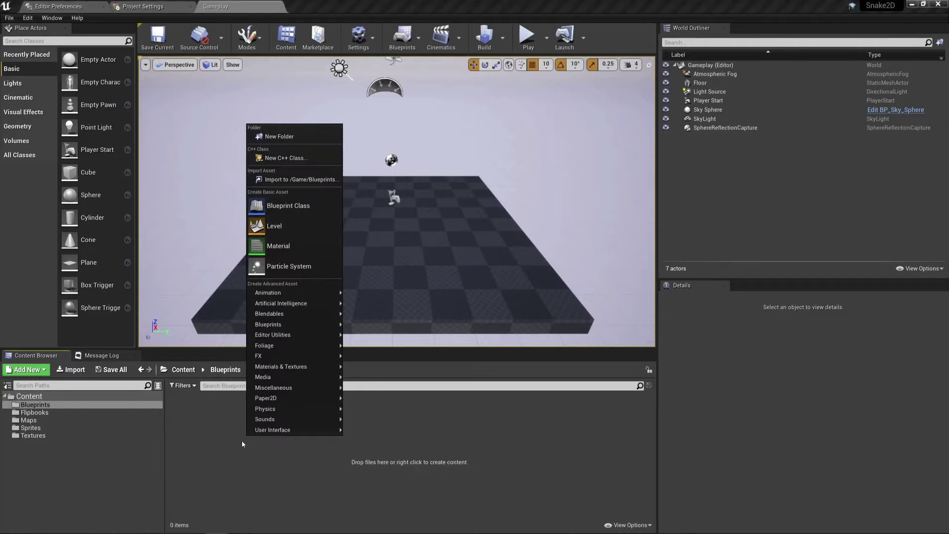
pyautogui.moveTo(316, 430)
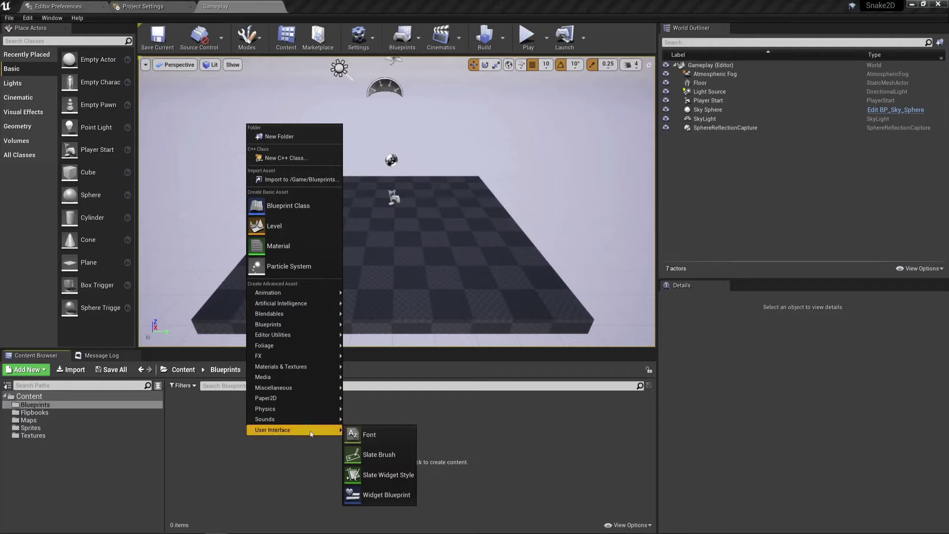
pyautogui.click(381, 495)
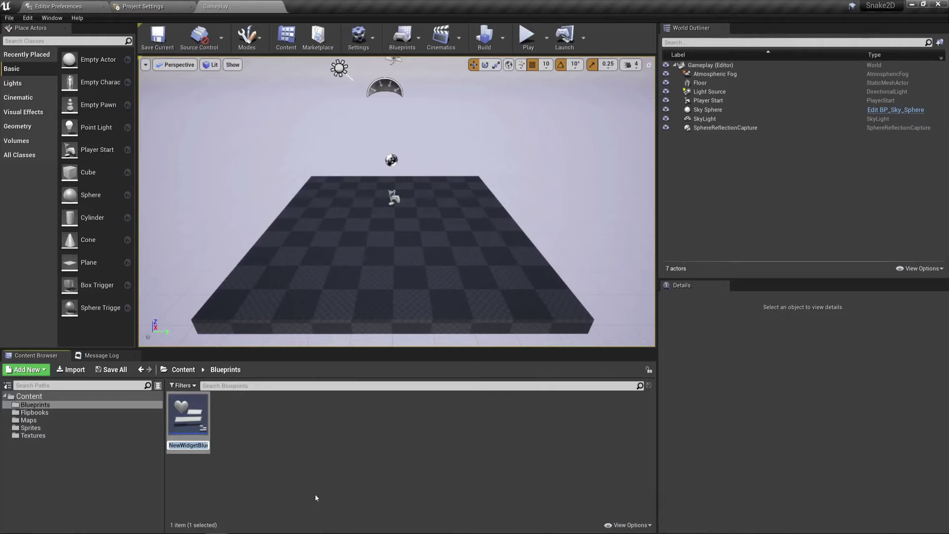
pyautogui.write('BP_UI_HUD')
pyautogui.press('Return')
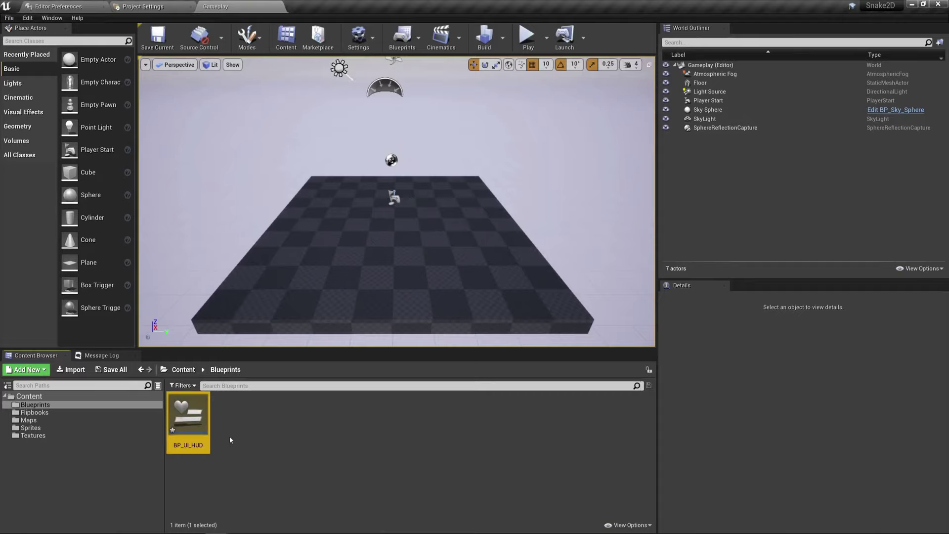
pyautogui.doubleClick(196, 415)
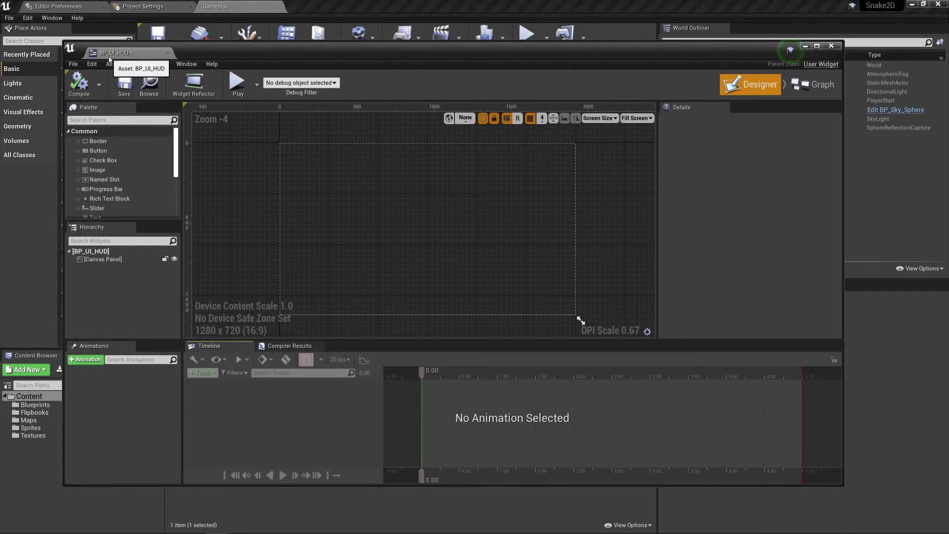
pyautogui.moveTo(115, 52); pyautogui.dragTo(316, 7)
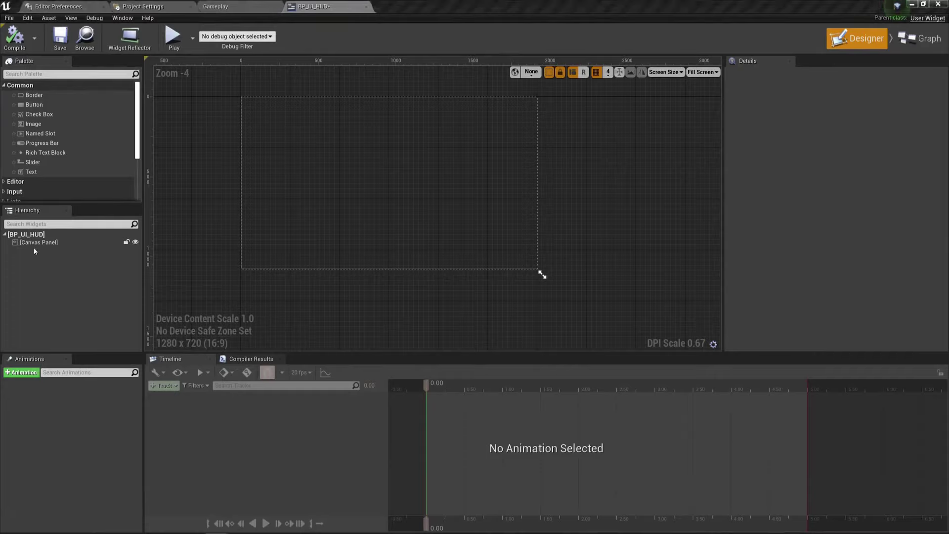
# Add a Horizontal Box to the Canvas Panel and rename it Score Box
pyautogui.click(52, 243)
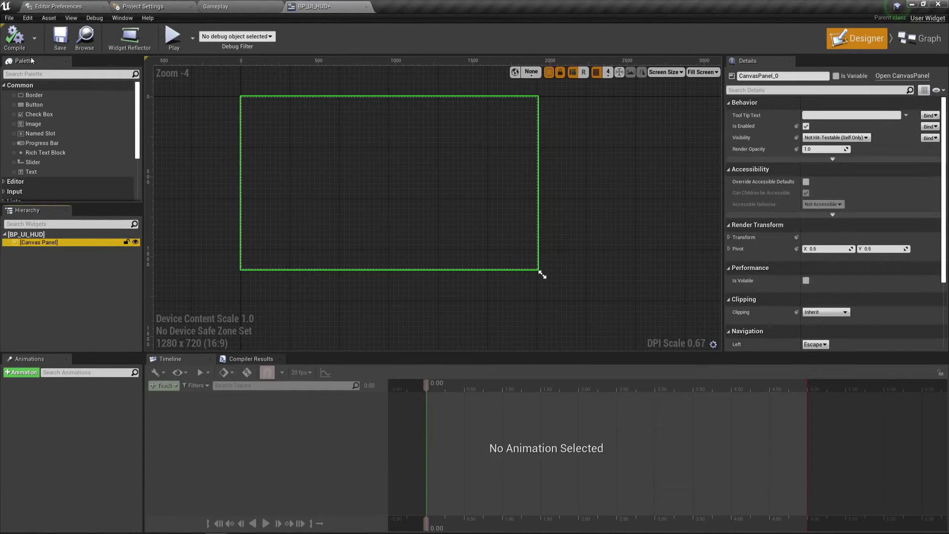
pyautogui.click(37, 74)
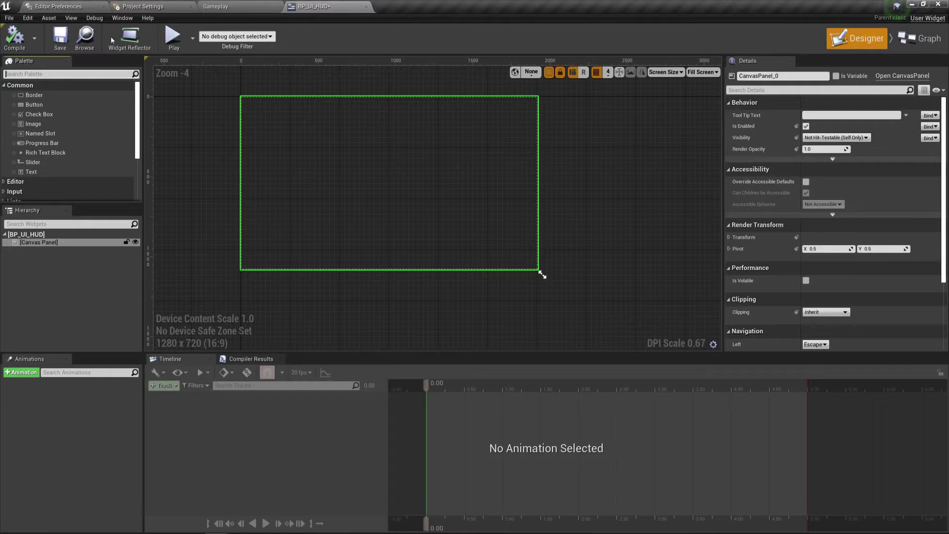
pyautogui.write('horizon')
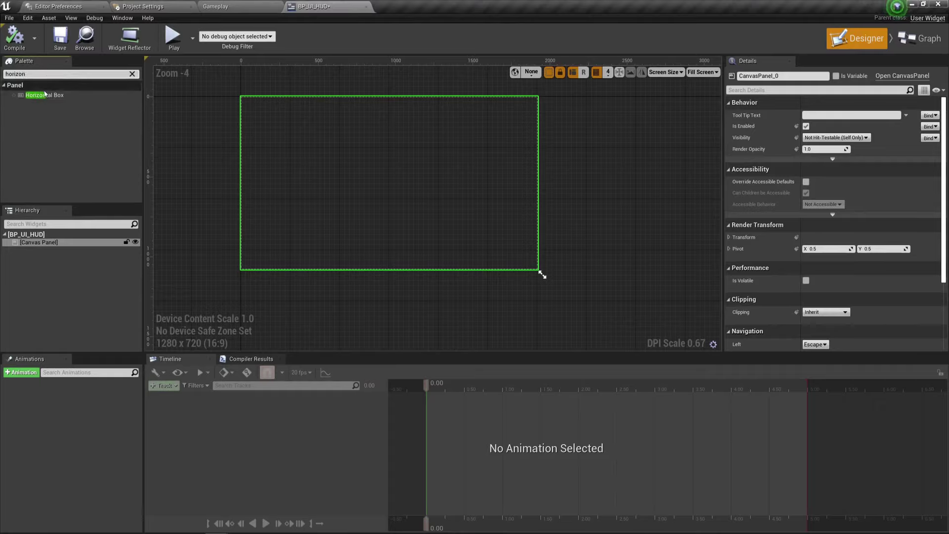
pyautogui.moveTo(47, 95); pyautogui.dragTo(42, 244)
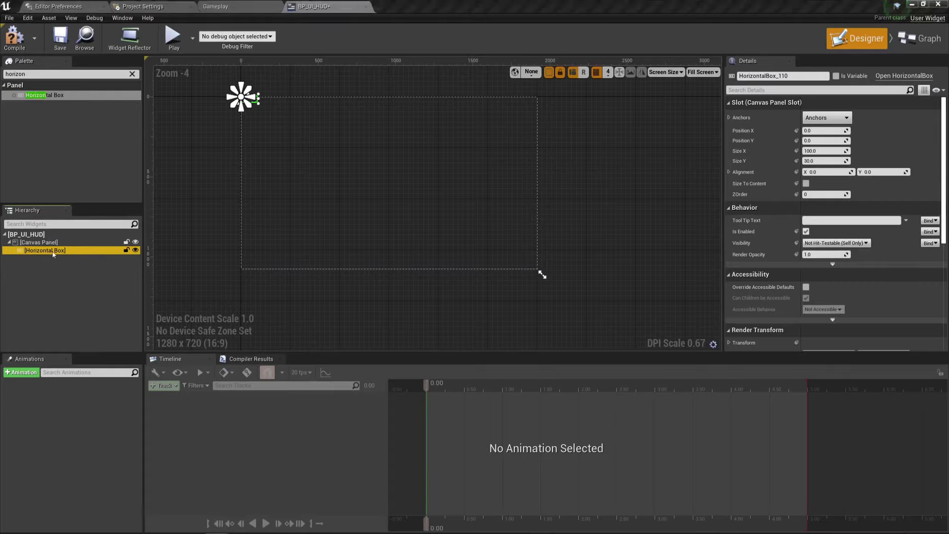
pyautogui.press('F2')
pyautogui.write('Score B')
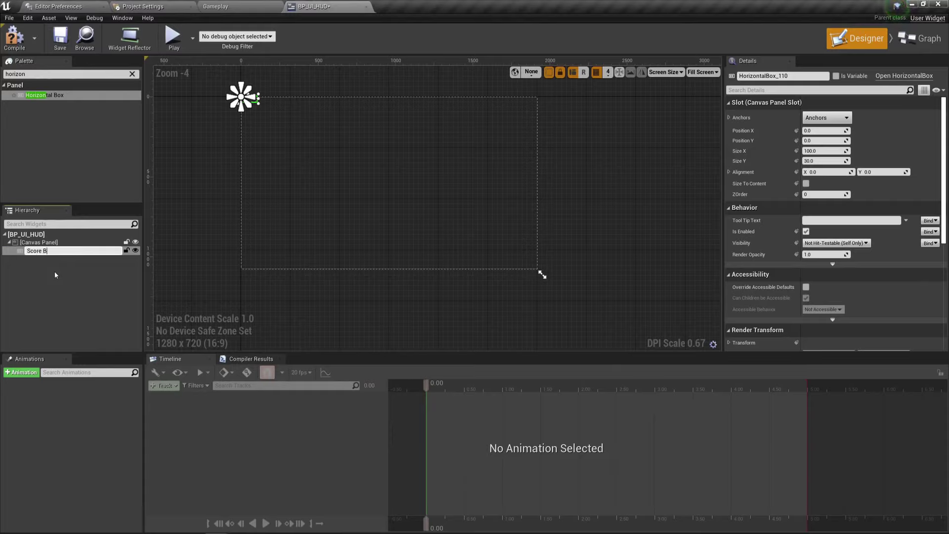
pyautogui.write('ox')
pyautogui.press('Return')
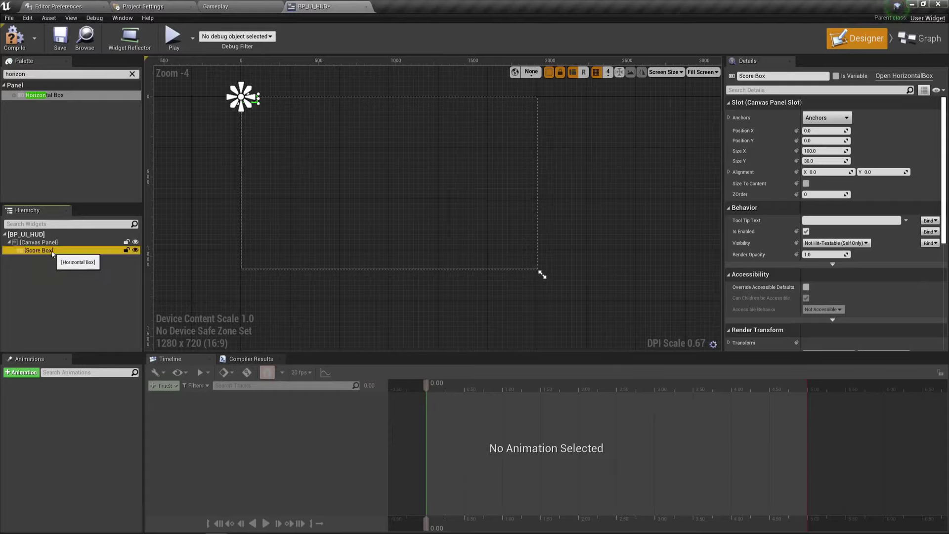
# Anchor the Score Box to the canvas's top centre, with position X -150, Y 32 and size X 400, Y 64
pyautogui.click(834, 118)
pyautogui.click(849, 143)
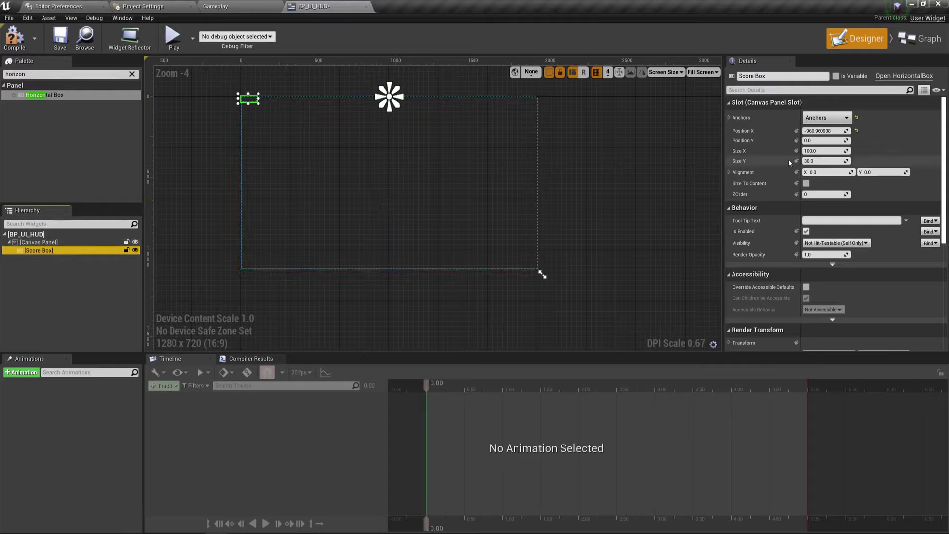
pyautogui.click(818, 131)
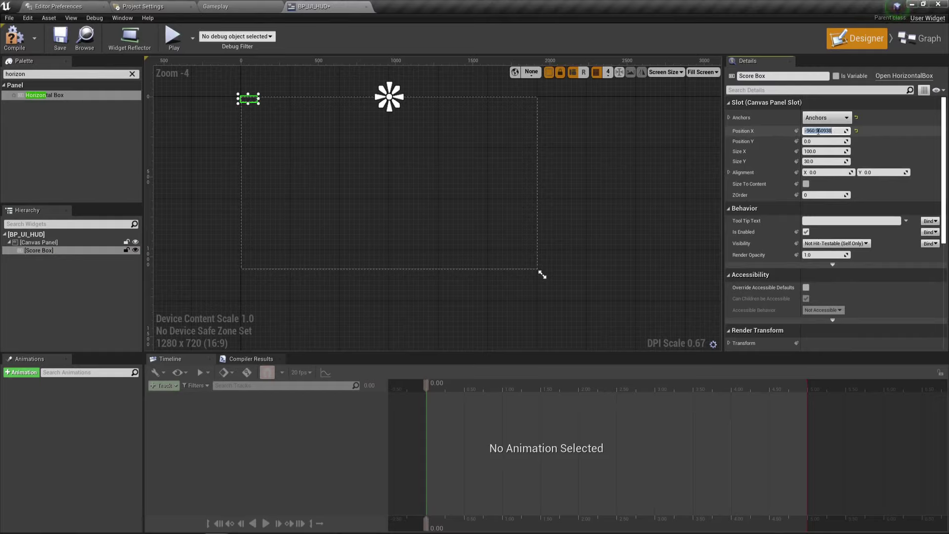
pyautogui.write('-150')
pyautogui.press('Tab')
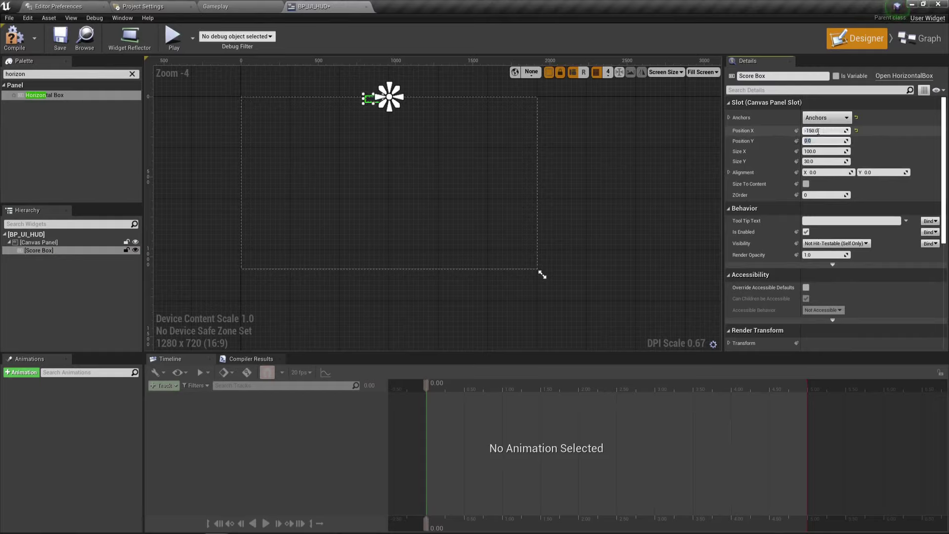
pyautogui.write('32')
pyautogui.press('Tab')
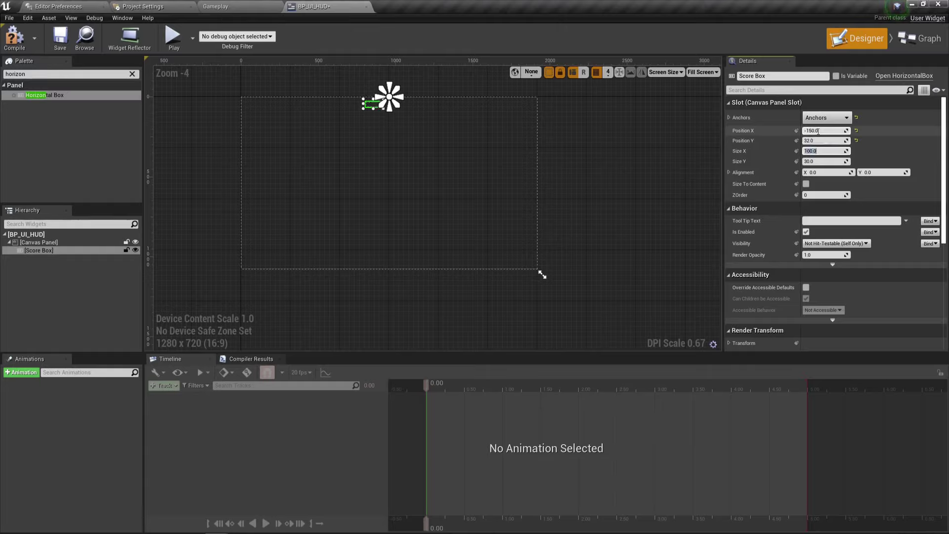
pyautogui.write('400')
pyautogui.press('Tab')
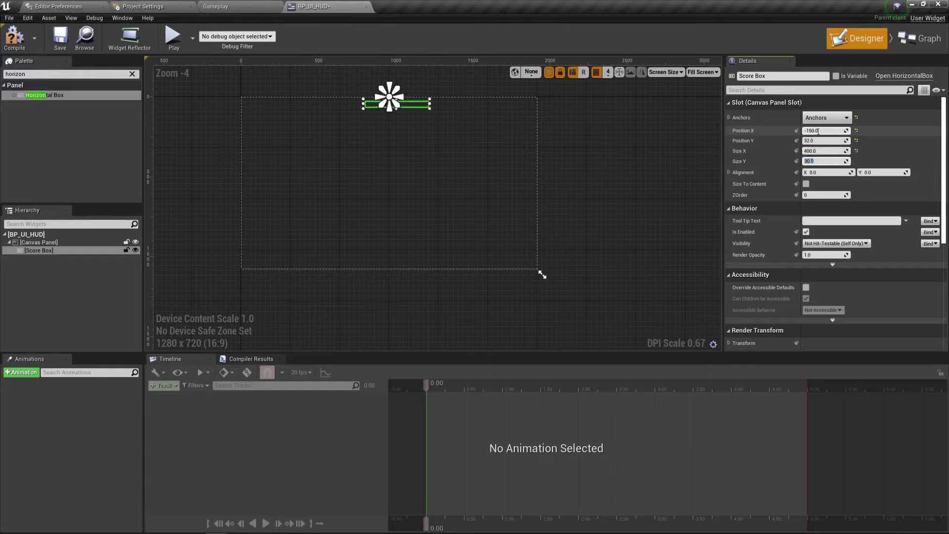
pyautogui.write('64')
pyautogui.press('Return')
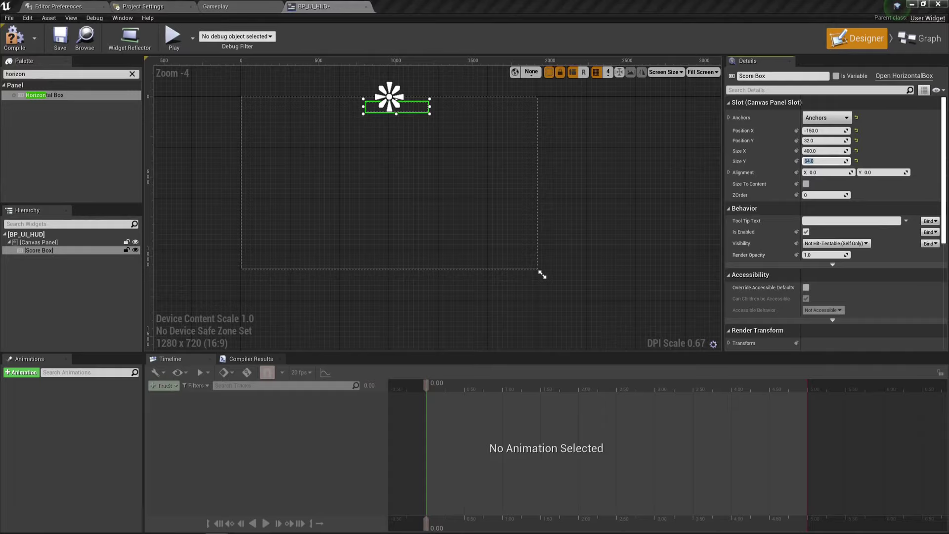
# Add a Text widget inside the Score Box and rename it Score Title
pyautogui.click(132, 73)
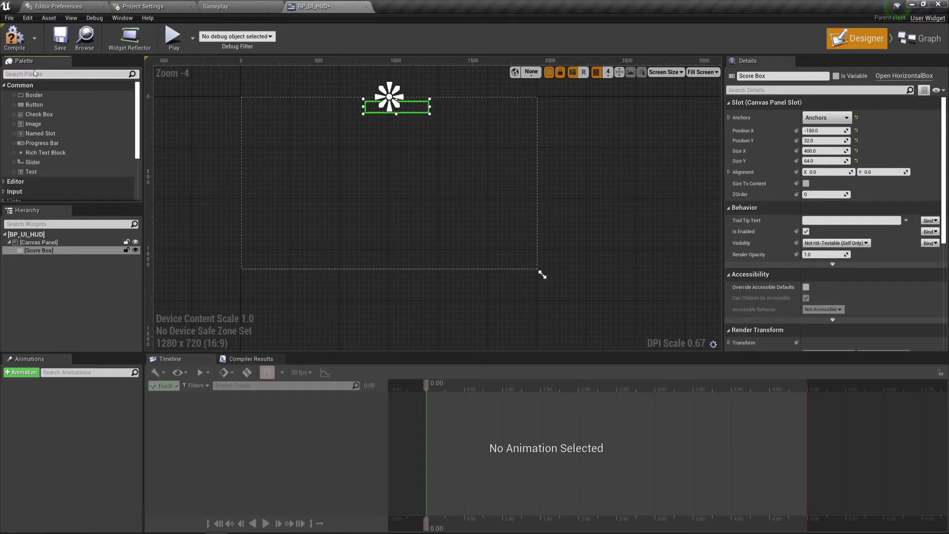
pyautogui.click(35, 74)
pyautogui.write('text')
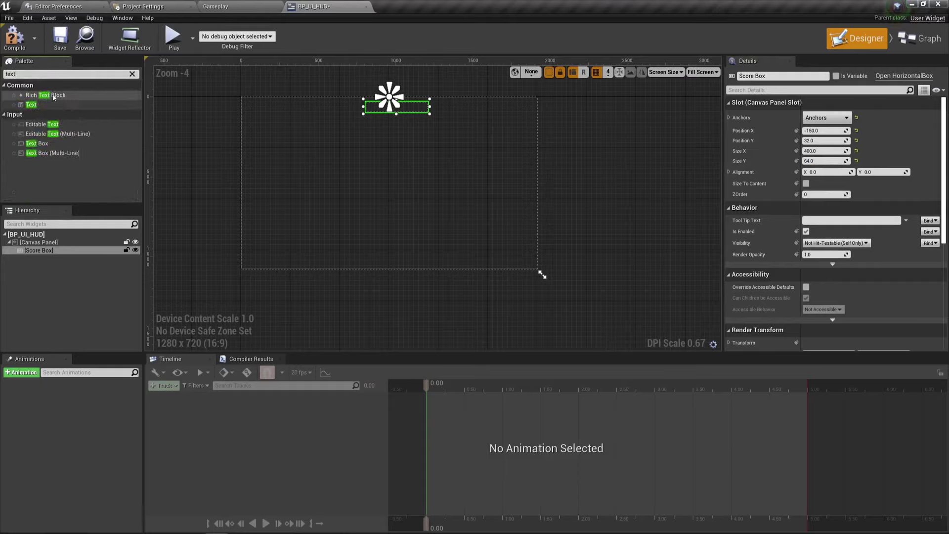
pyautogui.moveTo(31, 104); pyautogui.dragTo(34, 253)
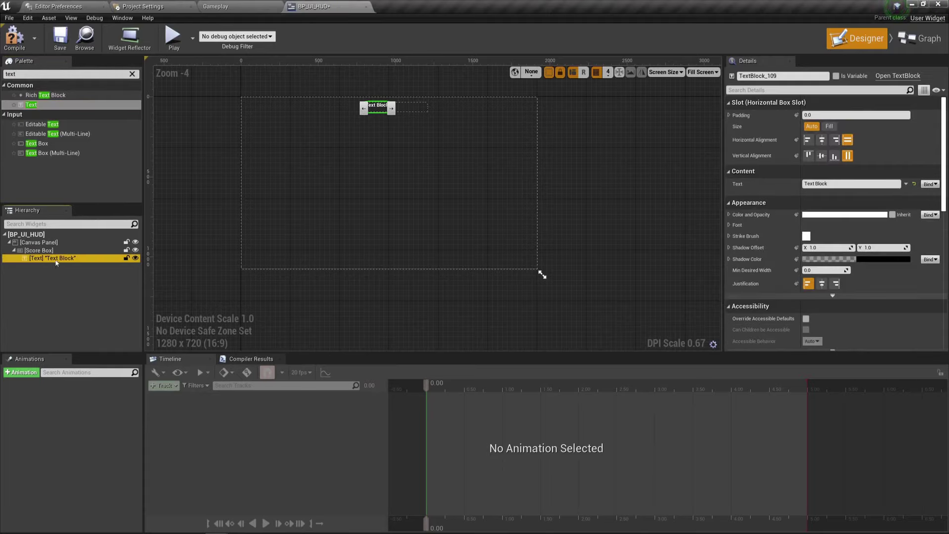
pyautogui.press('F2')
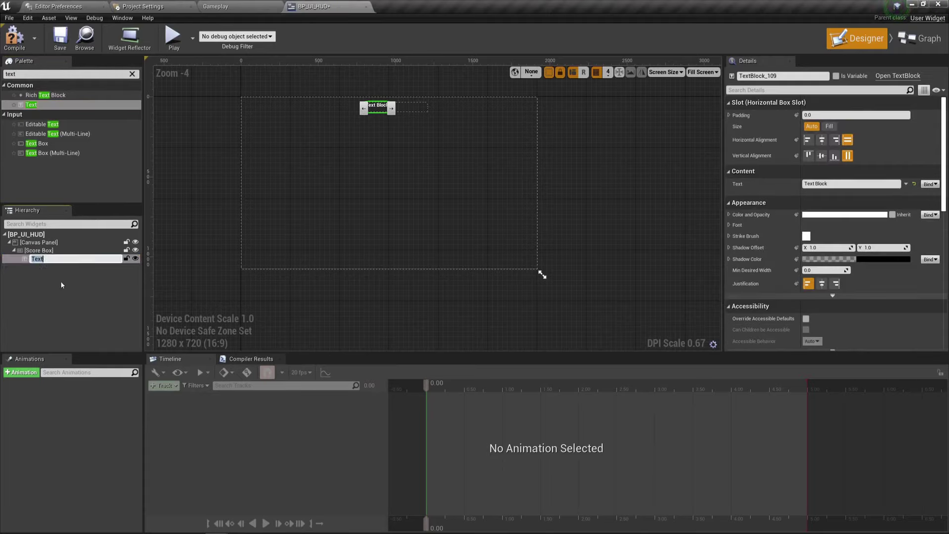
pyautogui.write('Score Title')
pyautogui.press('Return')
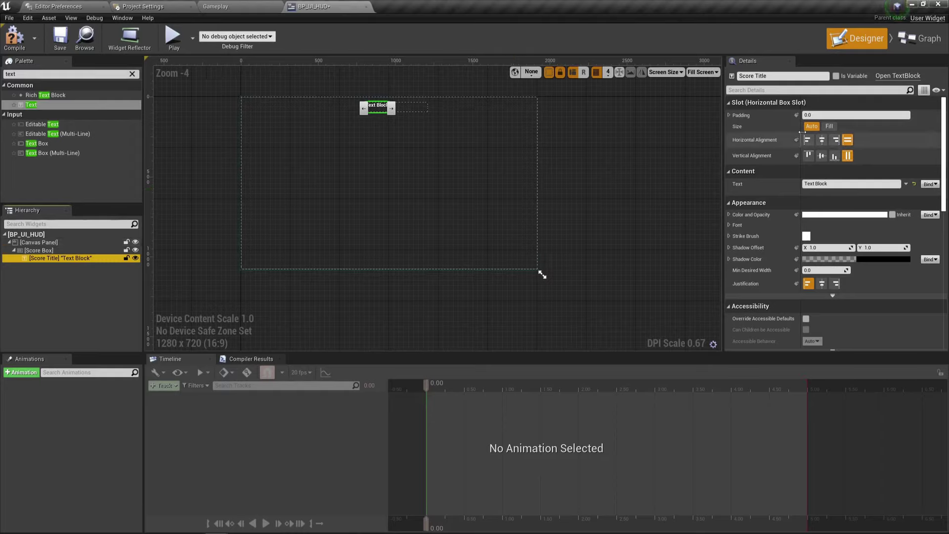
# Replace the Score Title's placeholder text with "Score: ", including a trailing space
pyautogui.click(818, 115)
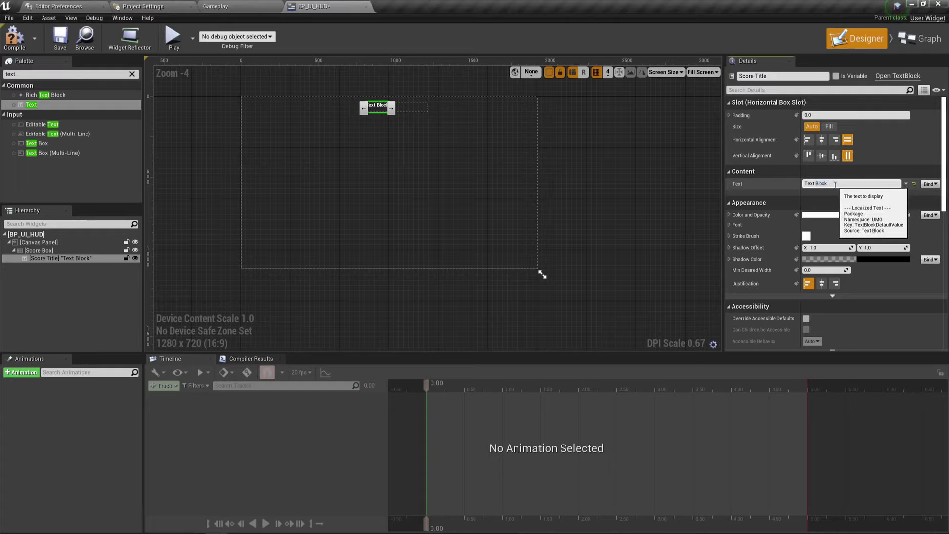
pyautogui.press('BackSpace')
pyautogui.press('BackSpace')
pyautogui.press('BackSpace')
pyautogui.press('BackSpace')
pyautogui.press('BackSpace')
pyautogui.press('BackSpace')
pyautogui.press('BackSpace')
pyautogui.press('BackSpace')
pyautogui.press('BackSpace')
pyautogui.write('Score:')
pyautogui.press('Return')
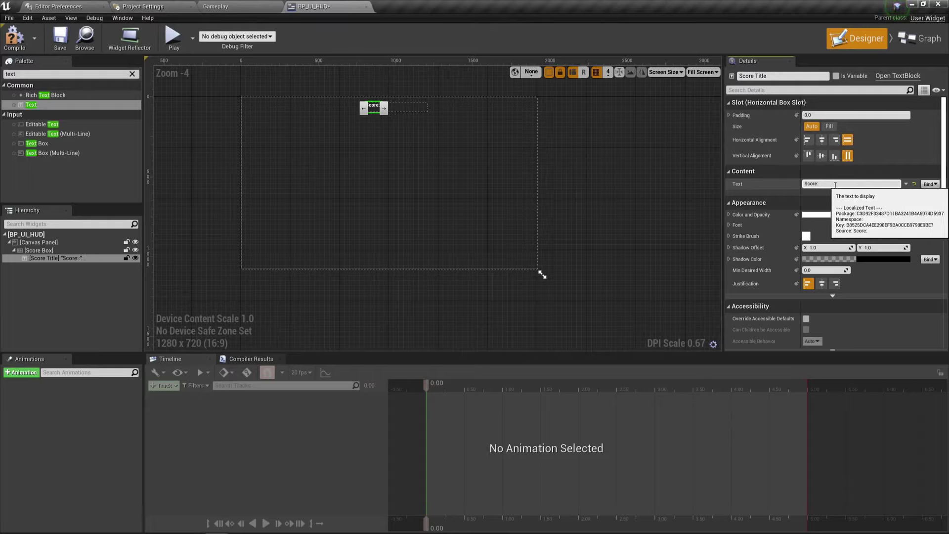
# Set the Score Title's font size to 44
pyautogui.click(729, 225)
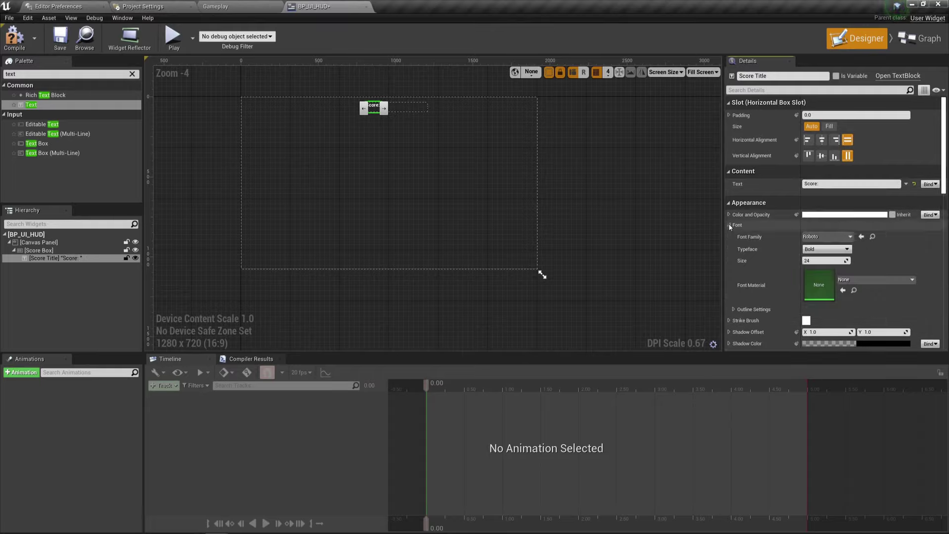
pyautogui.click(816, 261)
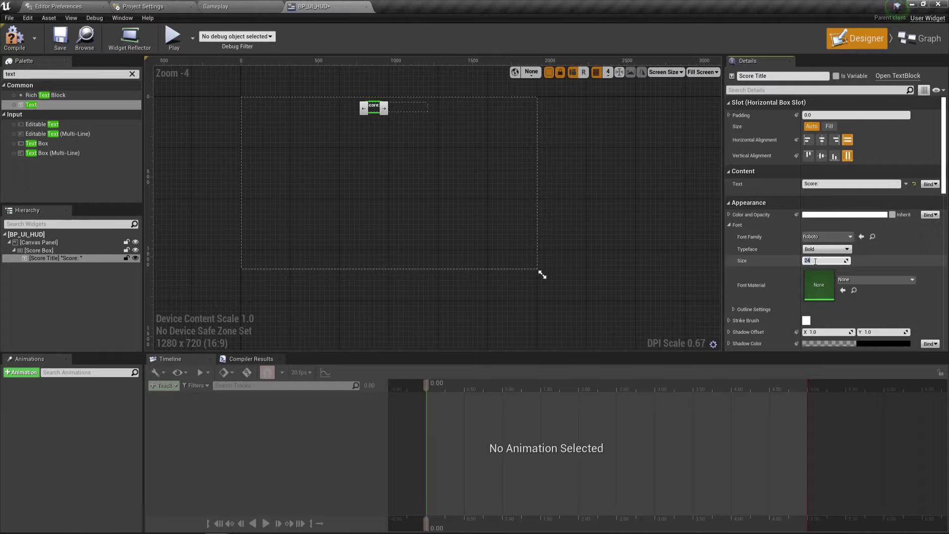
pyautogui.write('44')
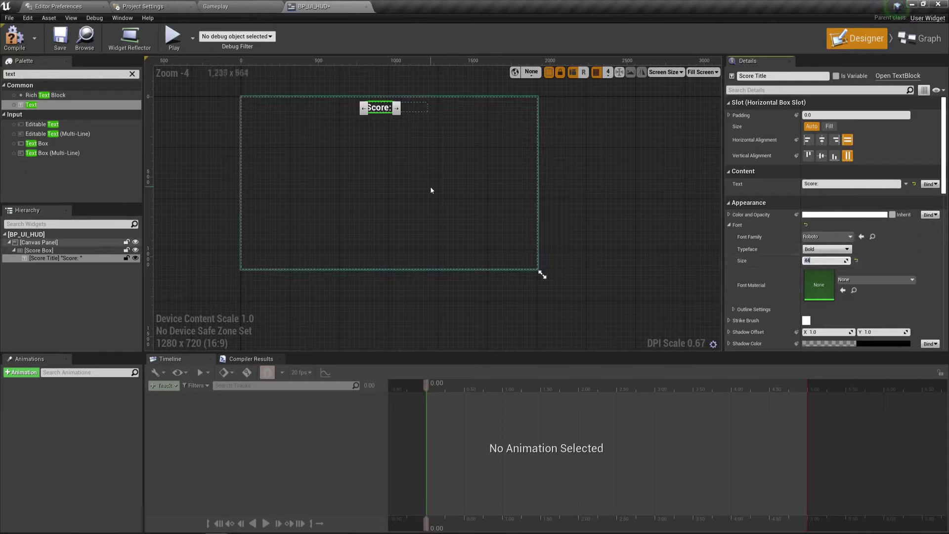
pyautogui.click(564, 139)
# Change the Score Title's text colour to the linear hex value 741C00FF
pyautogui.click(385, 108)
pyautogui.click(817, 216)
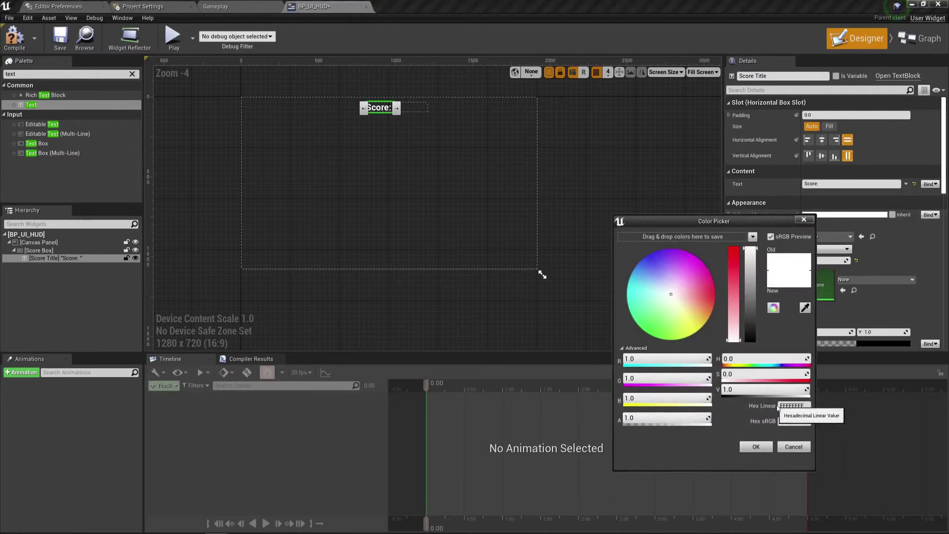
pyautogui.click(793, 406)
pyautogui.write('741C00FF')
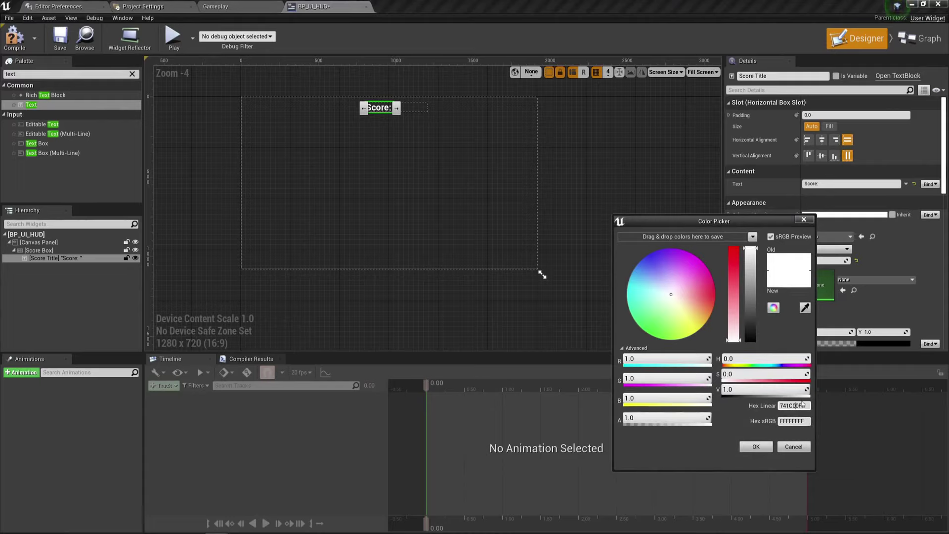
pyautogui.click(756, 447)
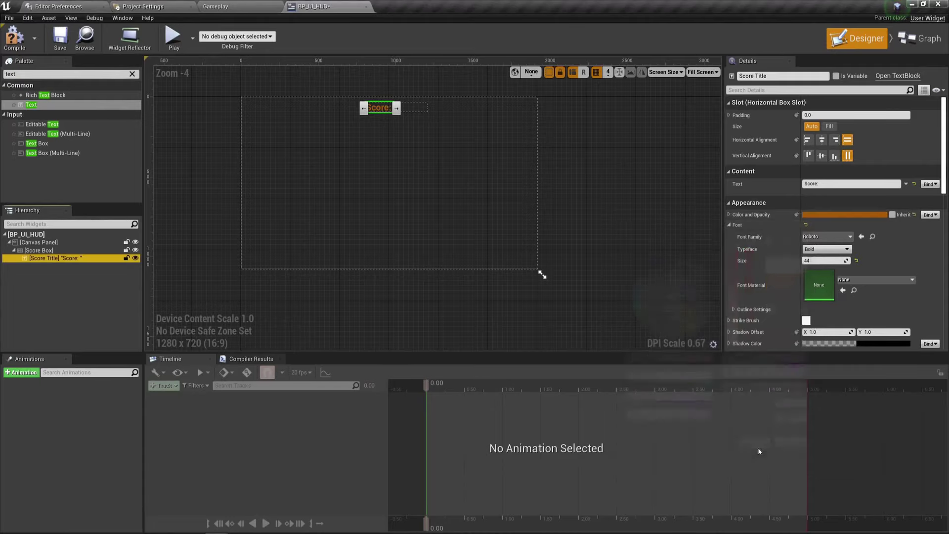
pyautogui.click(378, 130)
# Review the Score Title's linear hex colour value and save the widget blueprint
pyautogui.click(381, 109)
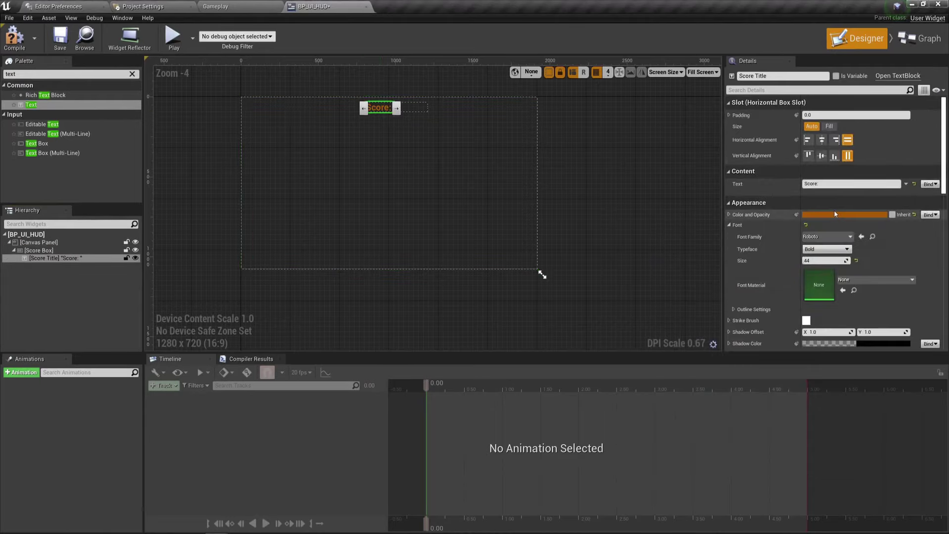
pyautogui.click(837, 215)
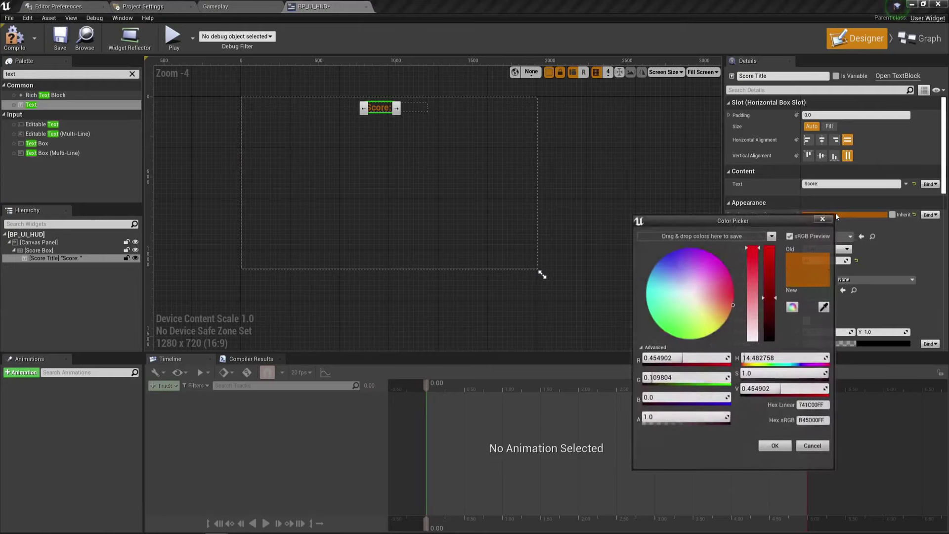
pyautogui.click(813, 405)
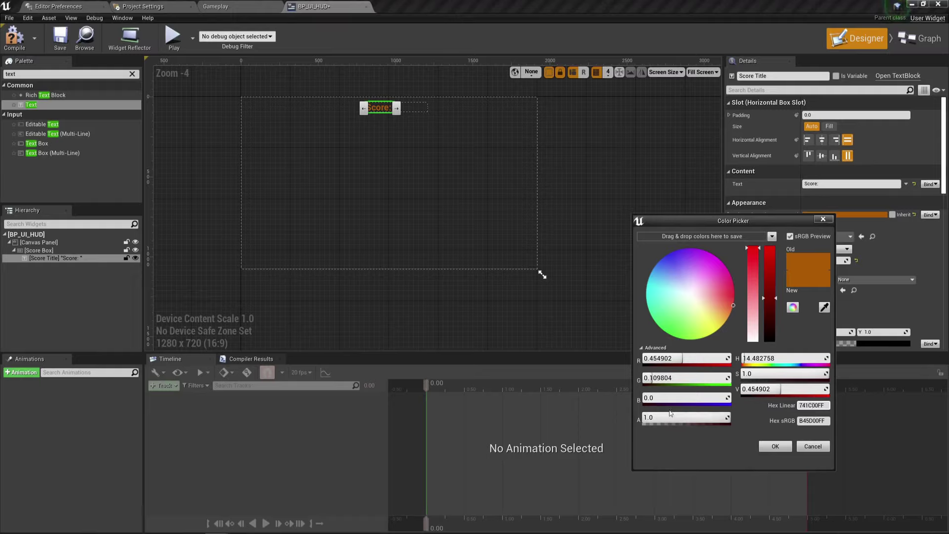
pyautogui.click(775, 446)
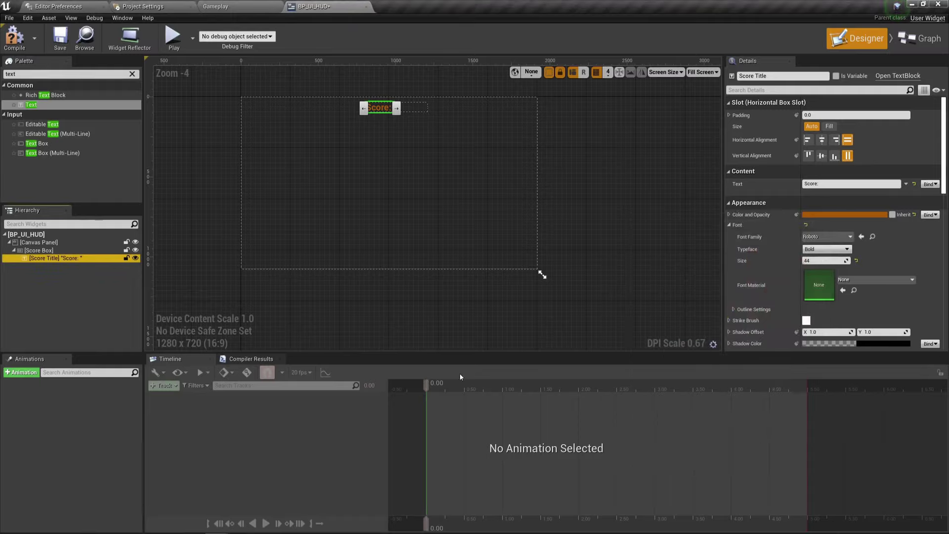
pyautogui.click(448, 317)
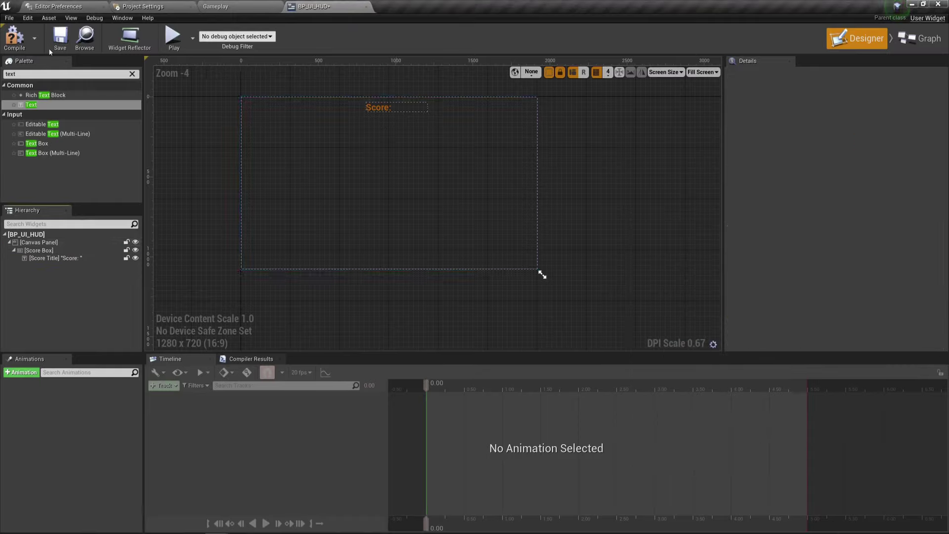
pyautogui.click(60, 38)
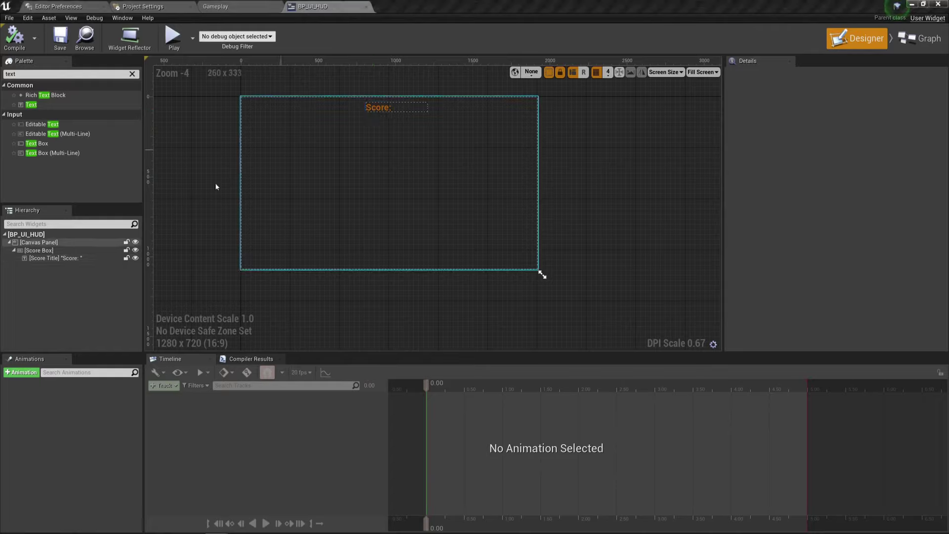
# Add a second Text widget inside the Score Box and rename it Score Value
pyautogui.moveTo(31, 105); pyautogui.dragTo(49, 253)
pyautogui.click(51, 266)
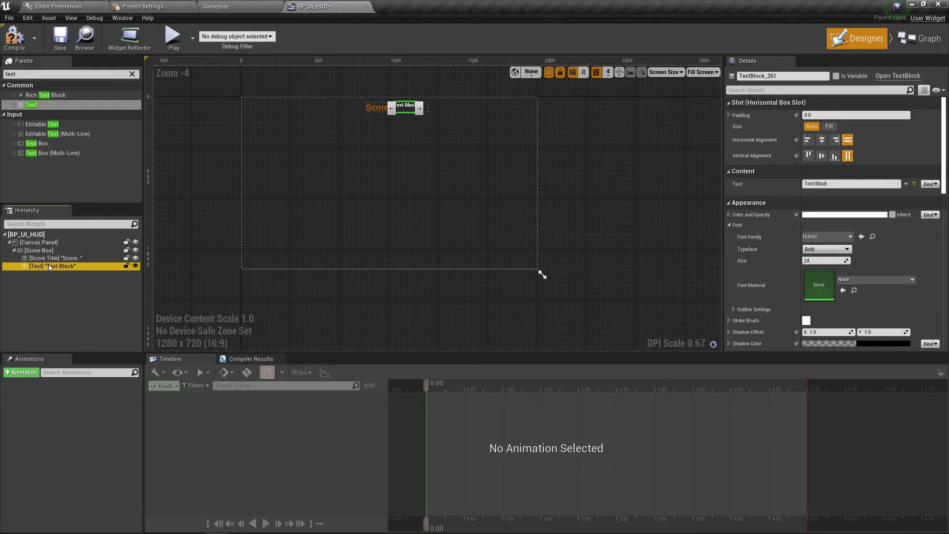
pyautogui.press('F2')
pyautogui.write('Score Value')
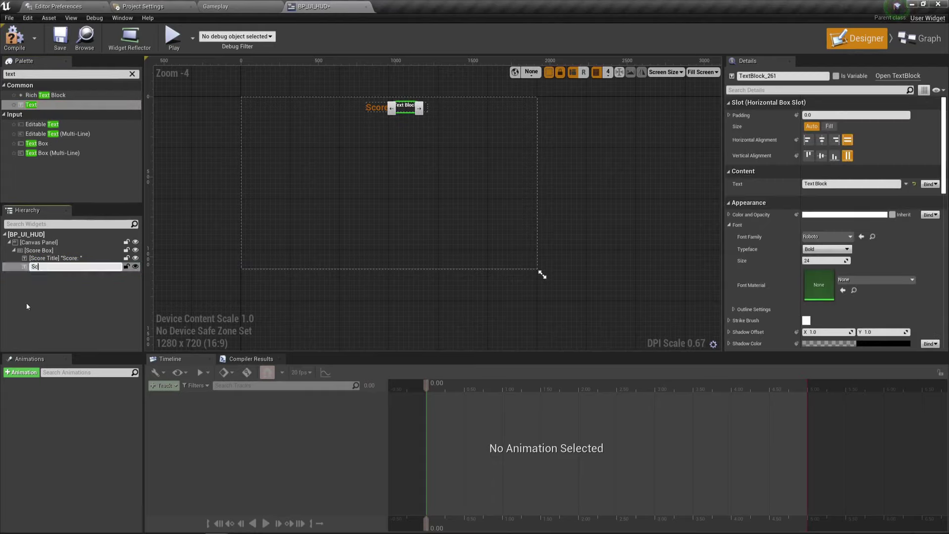
pyautogui.press('Return')
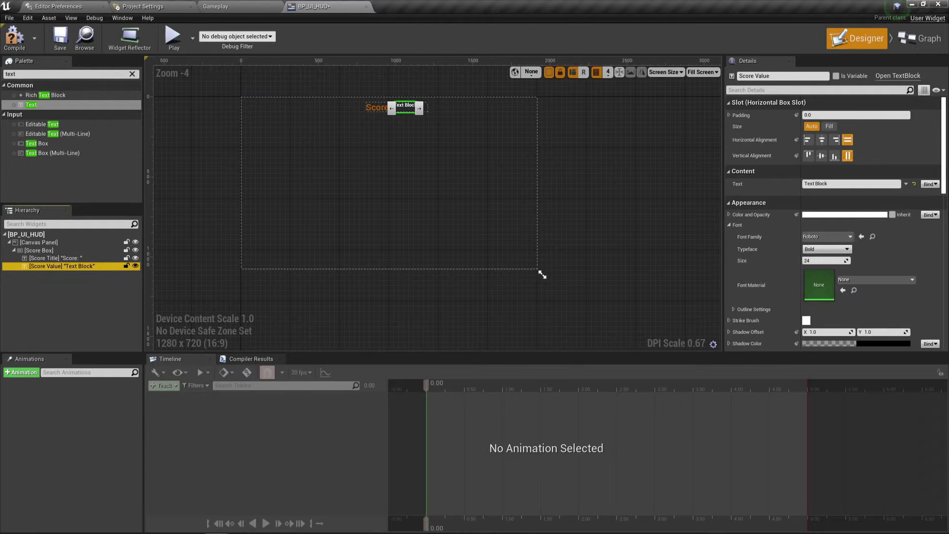
# Set the Score Value's font size to 44 and its text to 0
pyautogui.click(821, 261)
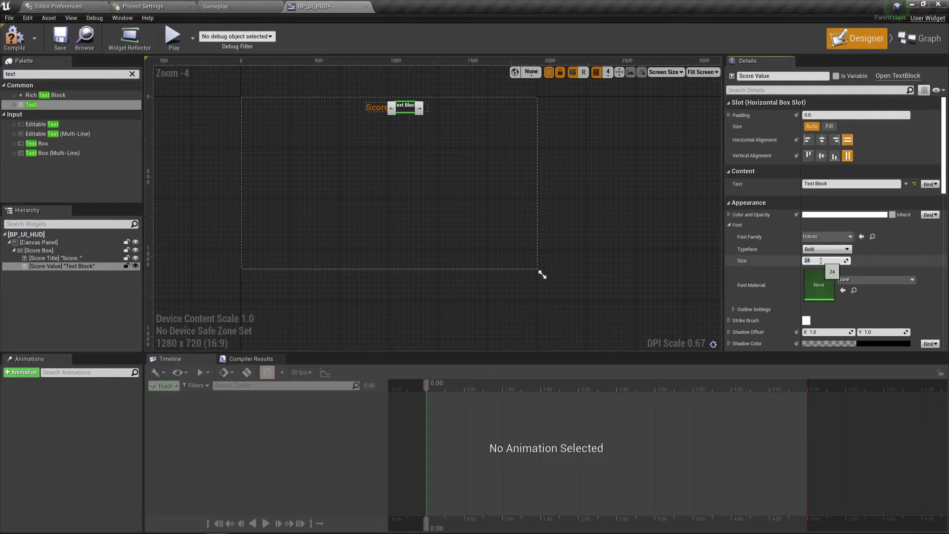
pyautogui.write('44')
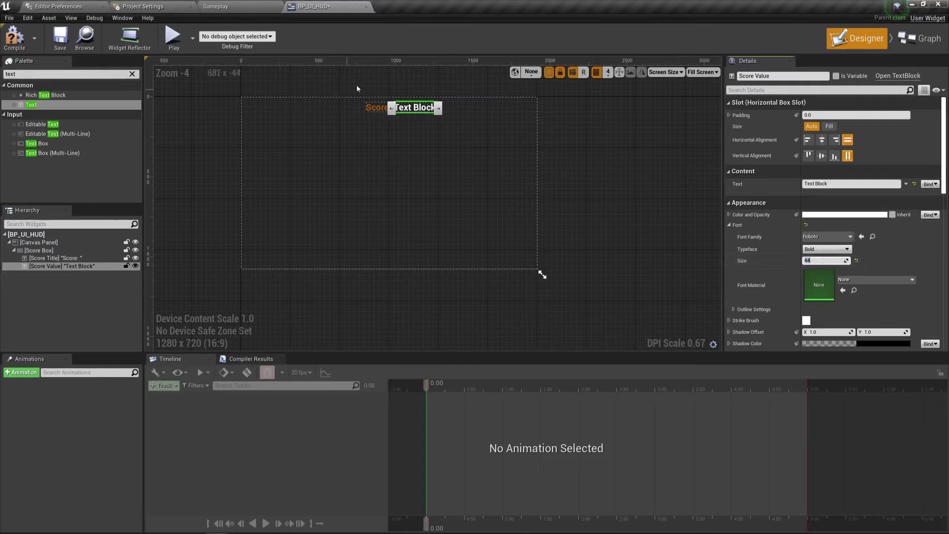
pyautogui.click(831, 184)
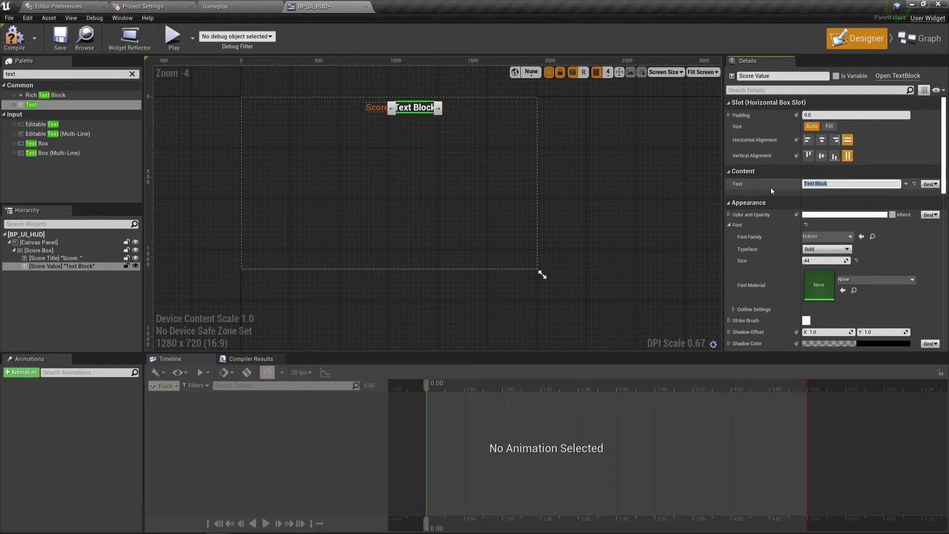
pyautogui.write('0')
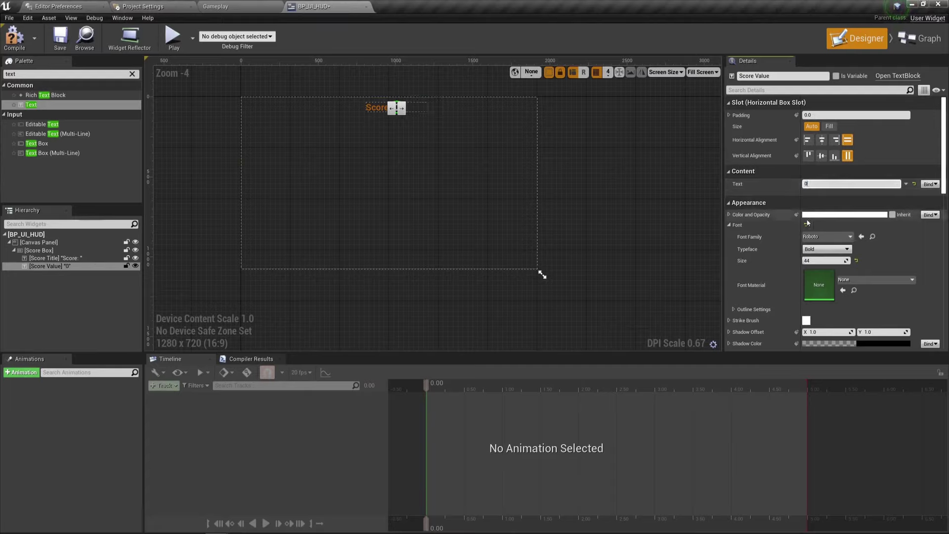
# Change the Score Value's text colour to linear hex 741C00FF and save the widget blueprint
pyautogui.click(844, 215)
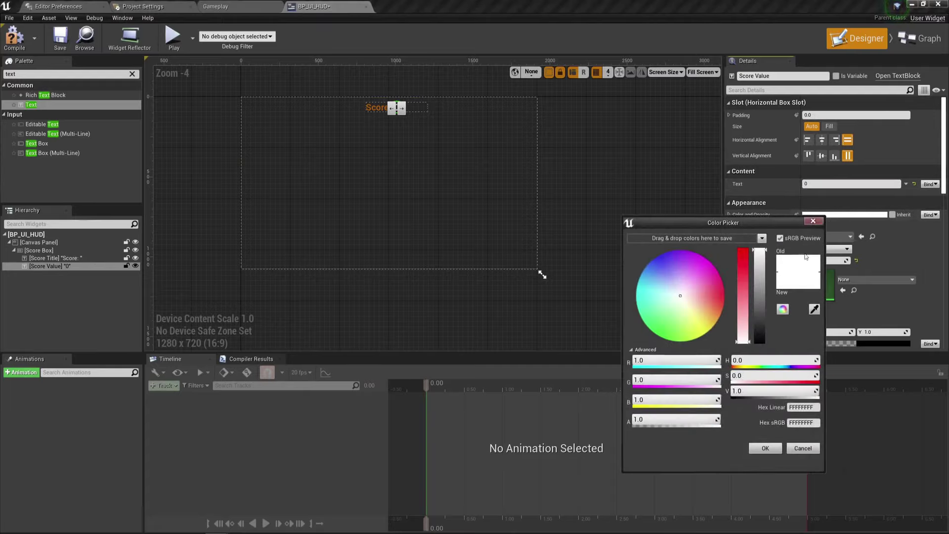
pyautogui.click(794, 407)
pyautogui.write('741C00FF')
pyautogui.click(765, 448)
pyautogui.click(342, 133)
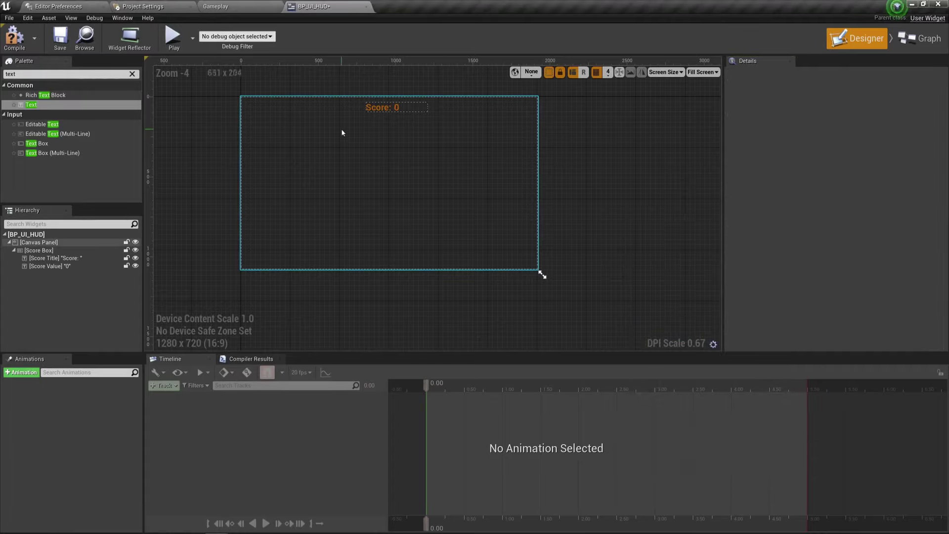
pyautogui.click(378, 112)
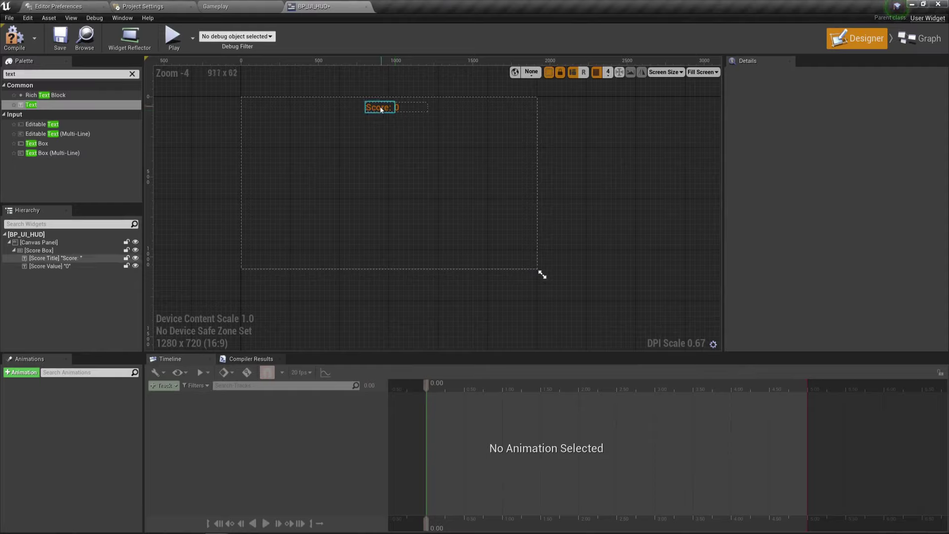
pyautogui.click(61, 36)
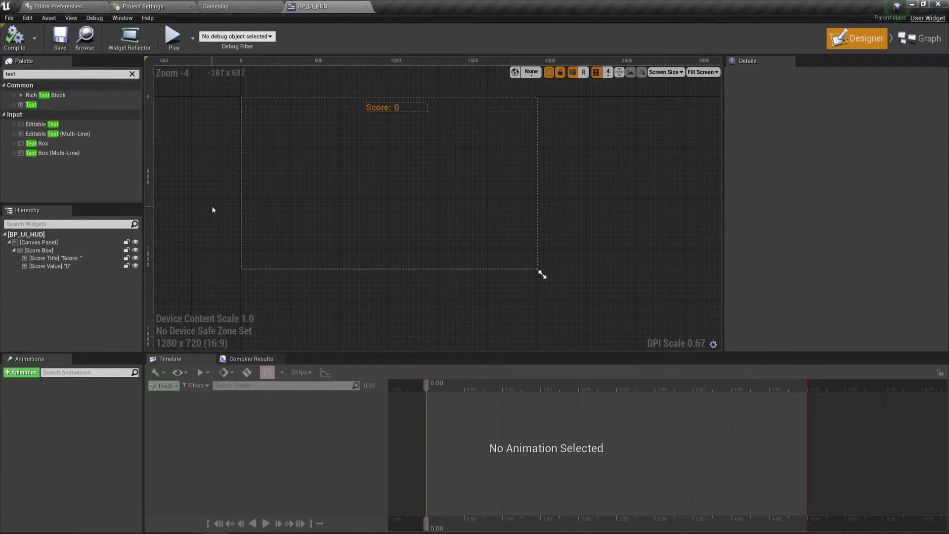
# Add a nested Canvas Panel directly under the root Canvas Panel and rename it Game Over Panel
pyautogui.click(131, 73)
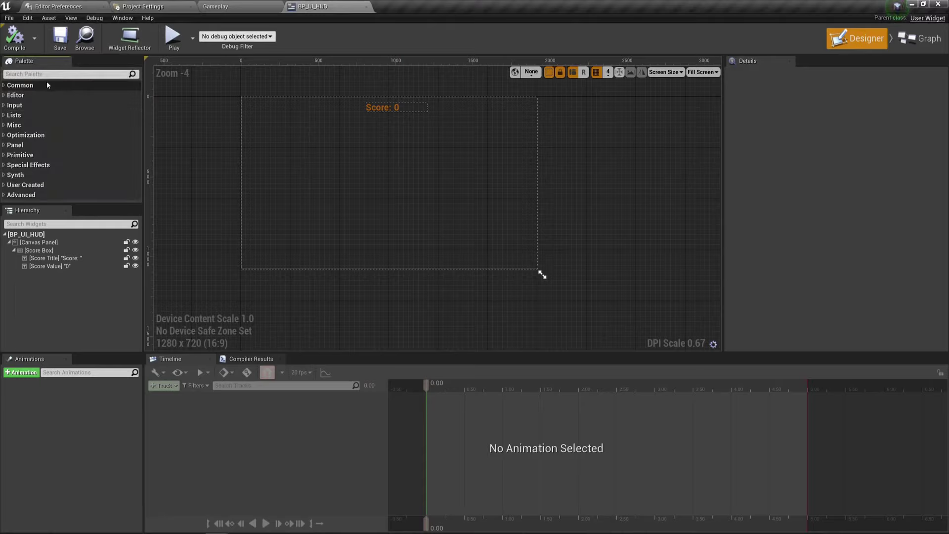
pyautogui.write('canvas')
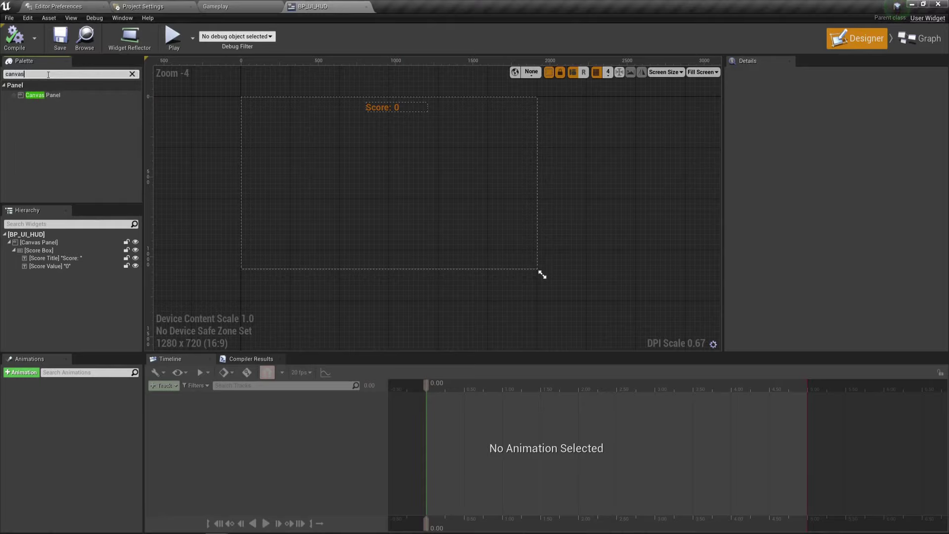
pyautogui.moveTo(40, 95); pyautogui.dragTo(39, 242)
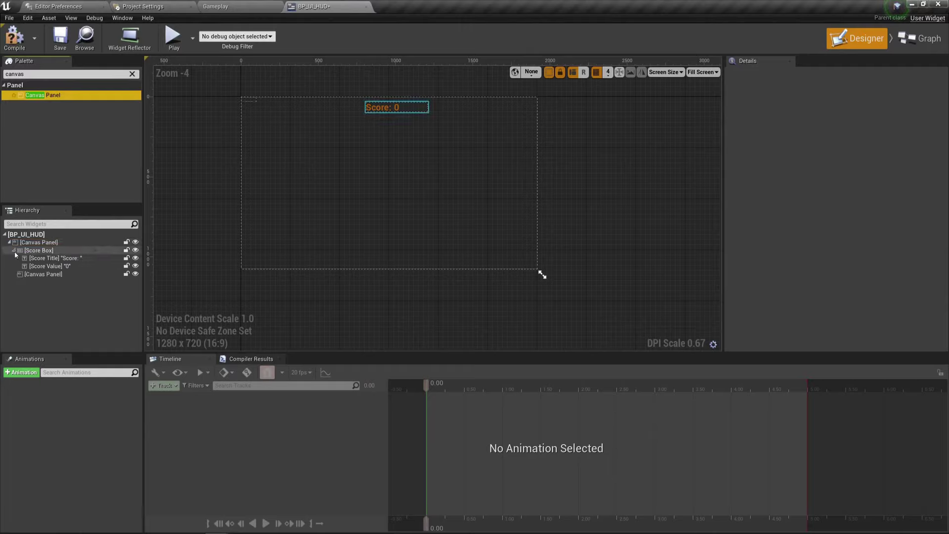
pyautogui.click(13, 250)
pyautogui.click(34, 251)
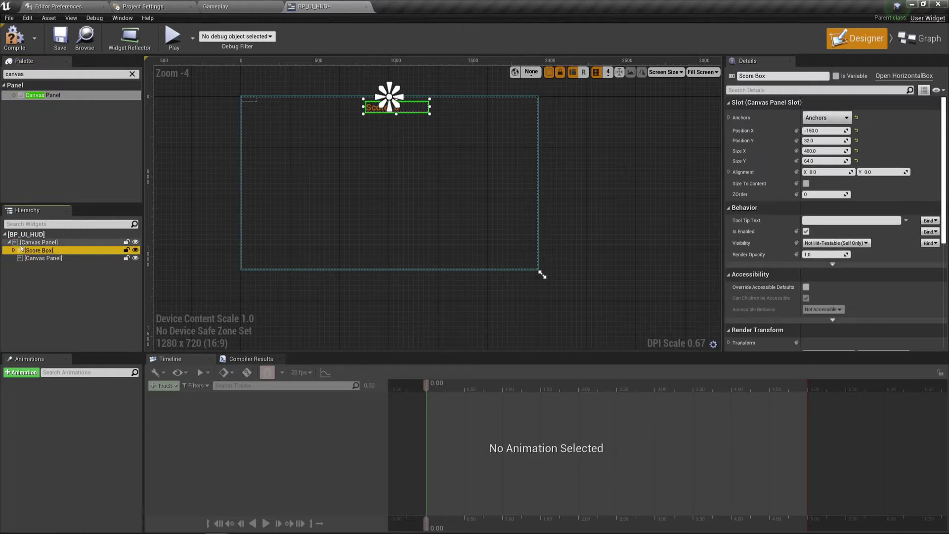
pyautogui.click(29, 244)
pyautogui.click(14, 251)
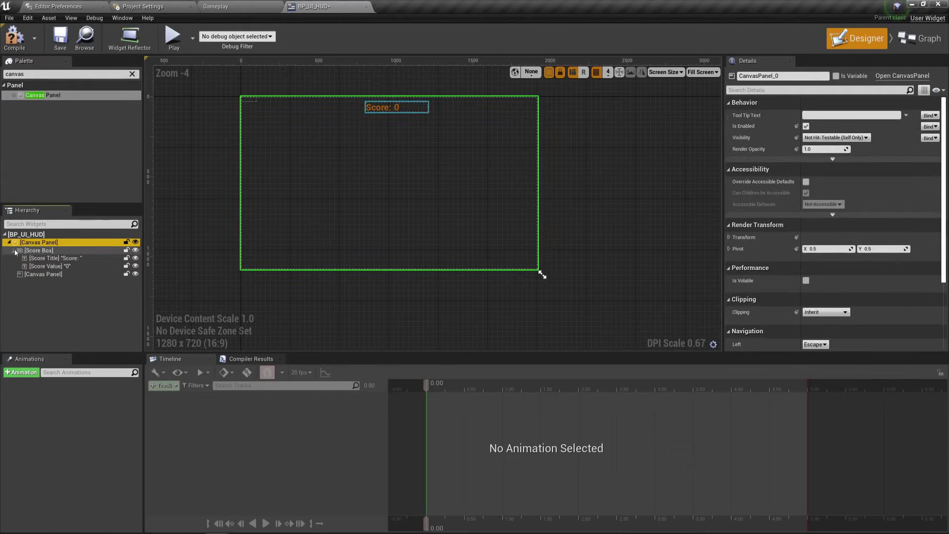
pyautogui.click(30, 274)
pyautogui.click(29, 274)
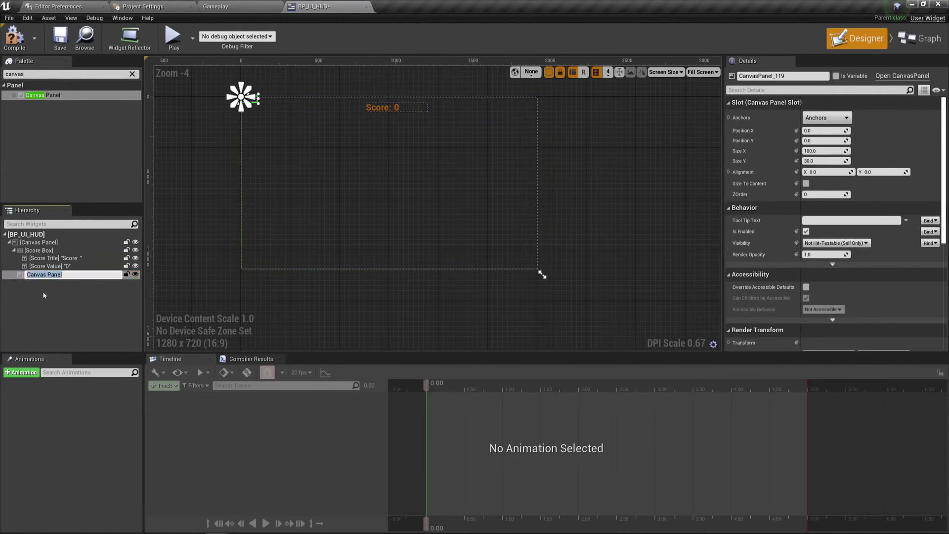
pyautogui.write('Game Over Panel')
pyautogui.press('Return')
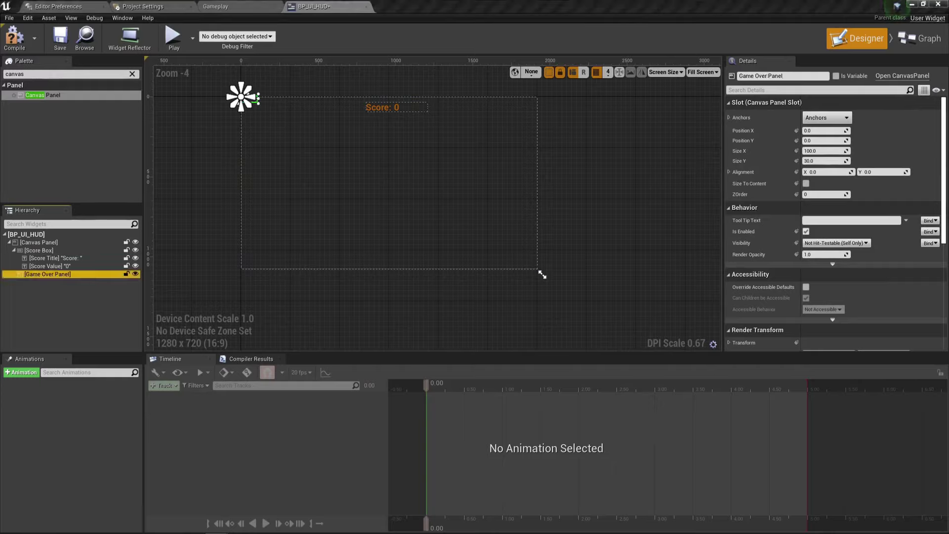
# Set the Game Over Panel's anchors to minimum X 0.0, Y 0.5 and maximum X 1.0, Y 0.5
pyautogui.click(62, 278)
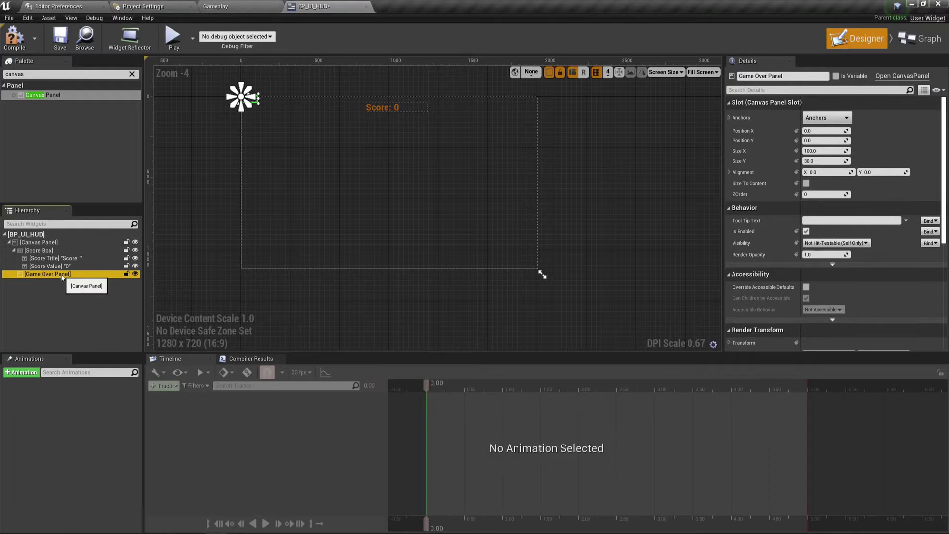
pyautogui.click(729, 118)
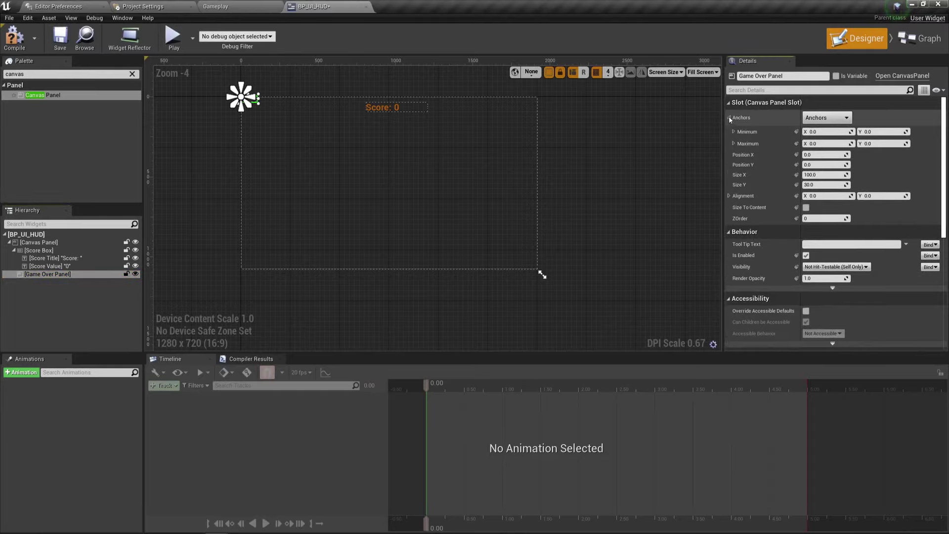
pyautogui.click(832, 131)
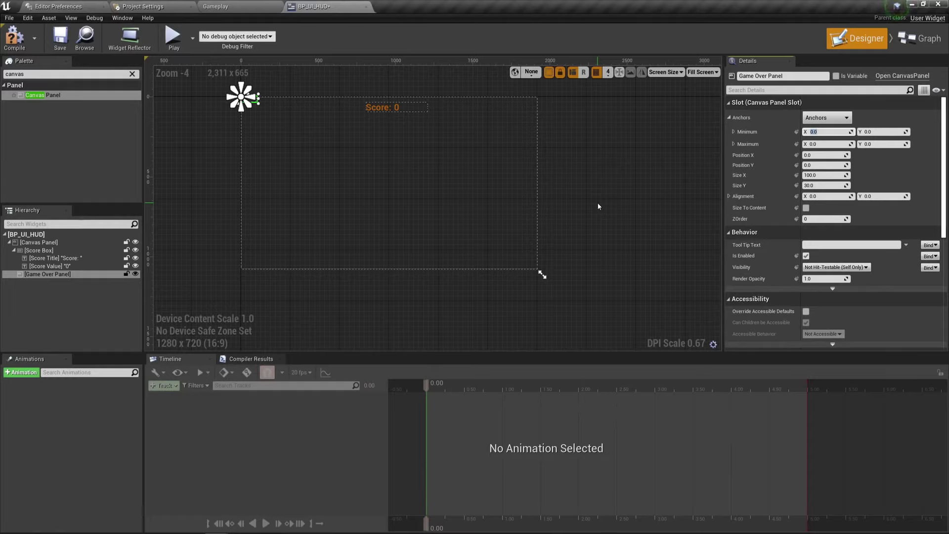
pyautogui.press('Tab')
pyautogui.press('BackSpace')
pyautogui.write('.5')
pyautogui.press('Tab')
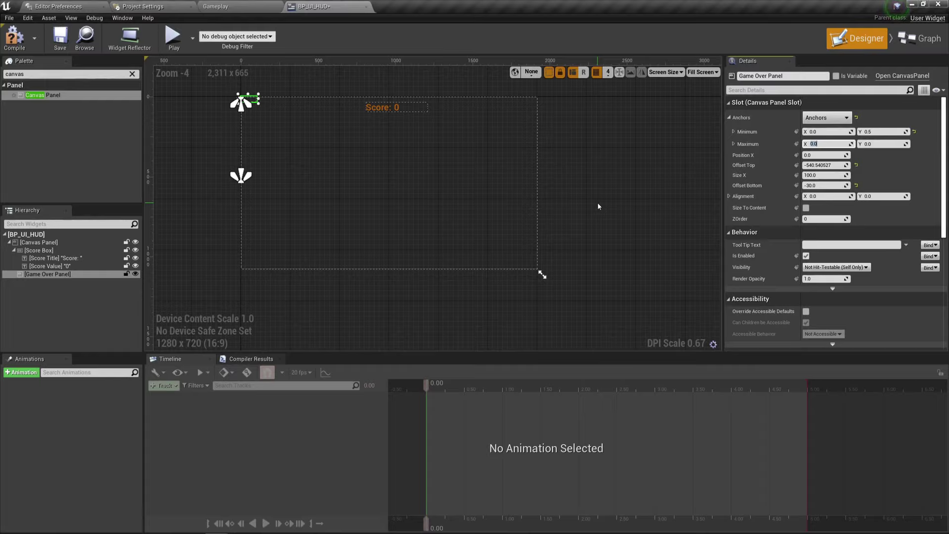
pyautogui.press('Tab')
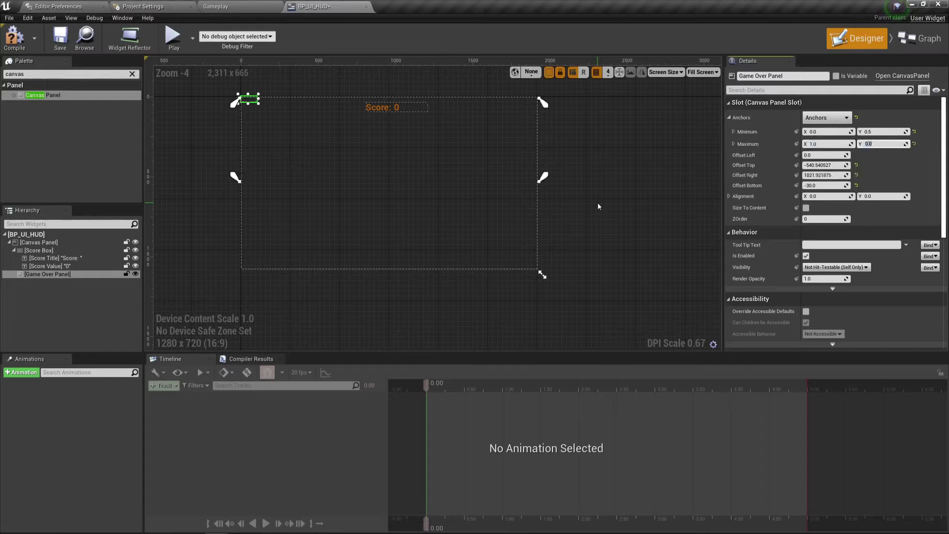
pyautogui.write('.5')
pyautogui.press('Return')
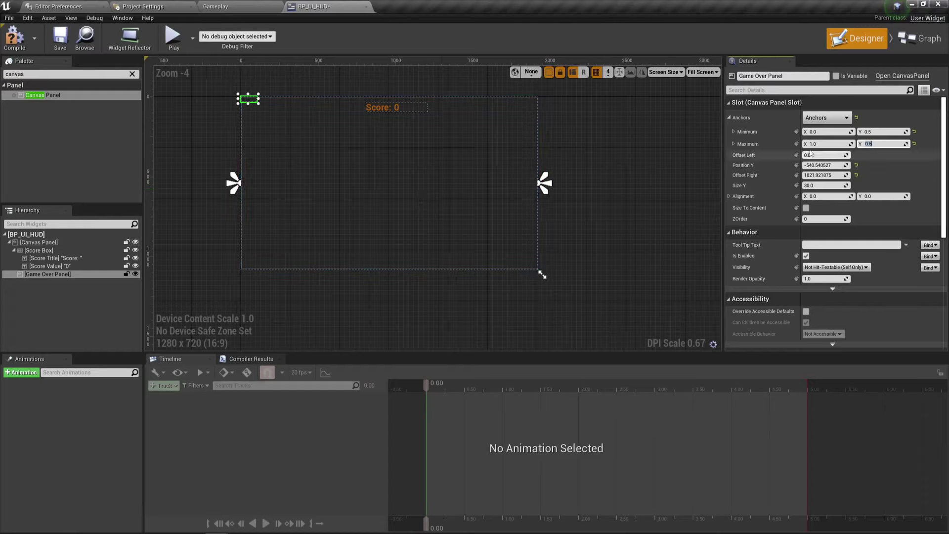
pyautogui.click(813, 132)
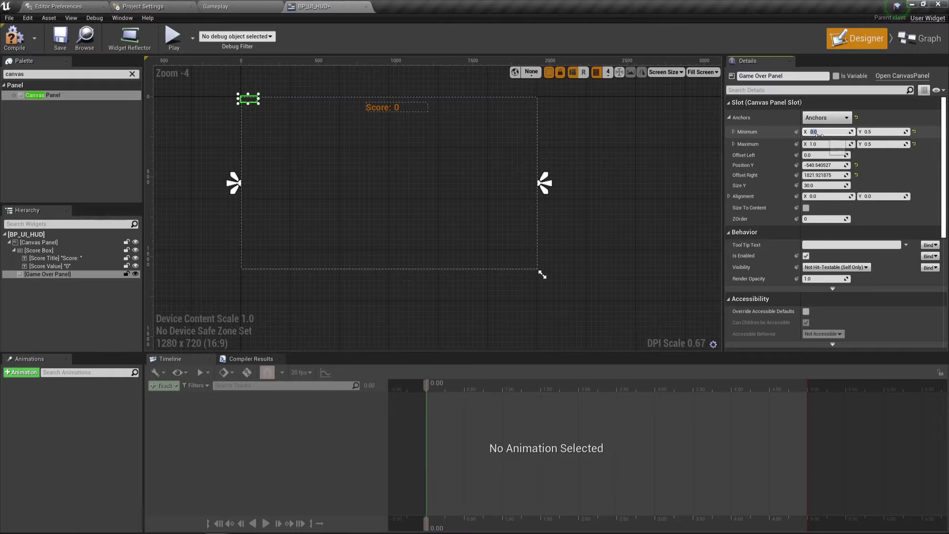
pyautogui.click(861, 134)
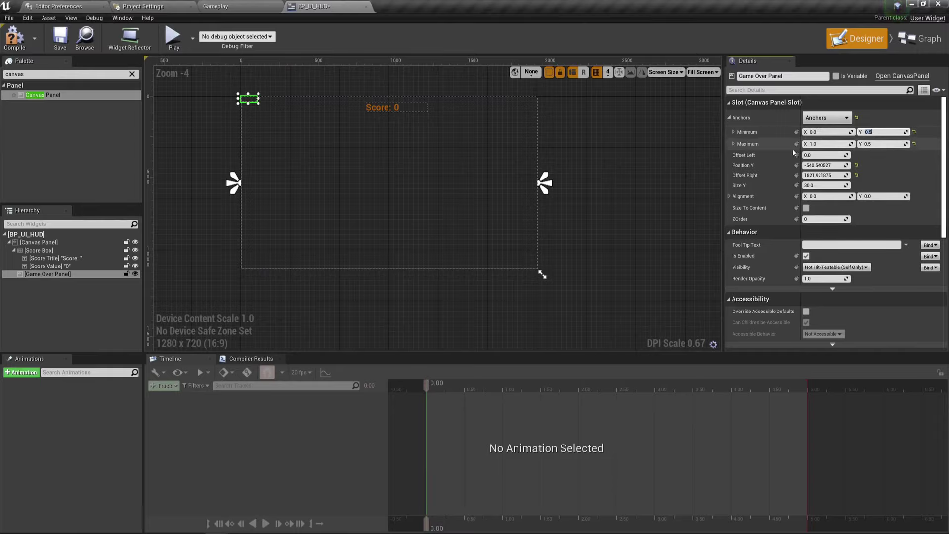
pyautogui.click(824, 144)
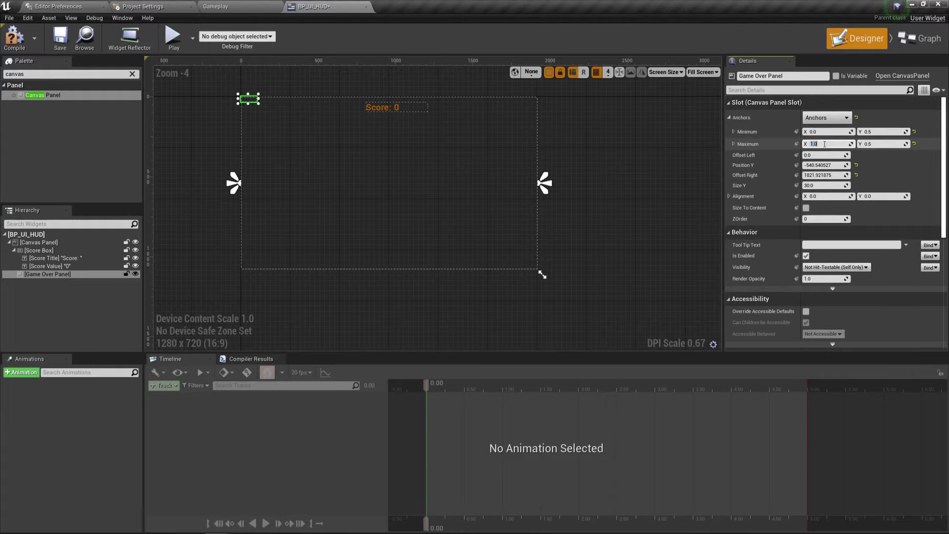
# Set the Game Over Panel's Offset Left to 512, Position Y to 550, Offset Right to 400 and Size Y to 598
pyautogui.click(877, 143)
pyautogui.press('Tab')
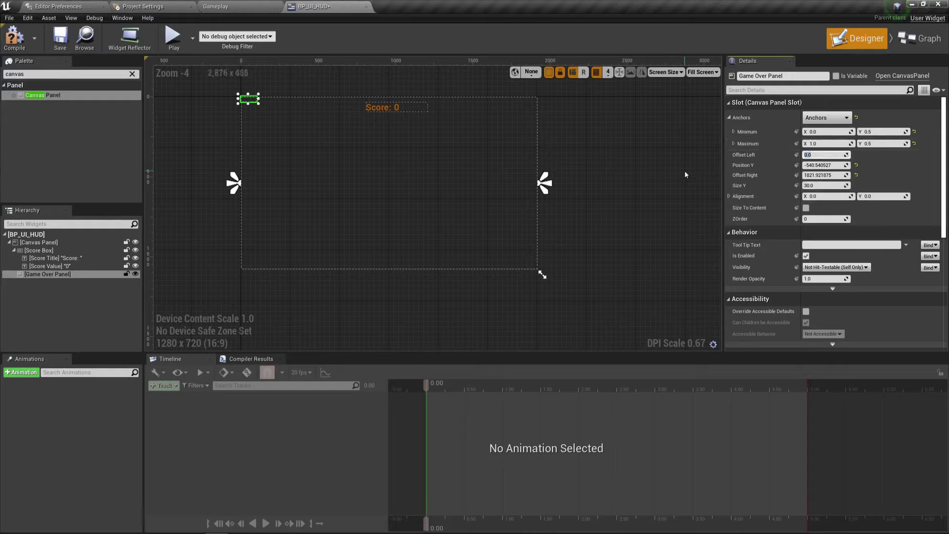
pyautogui.write('821.92')
pyautogui.press('Tab')
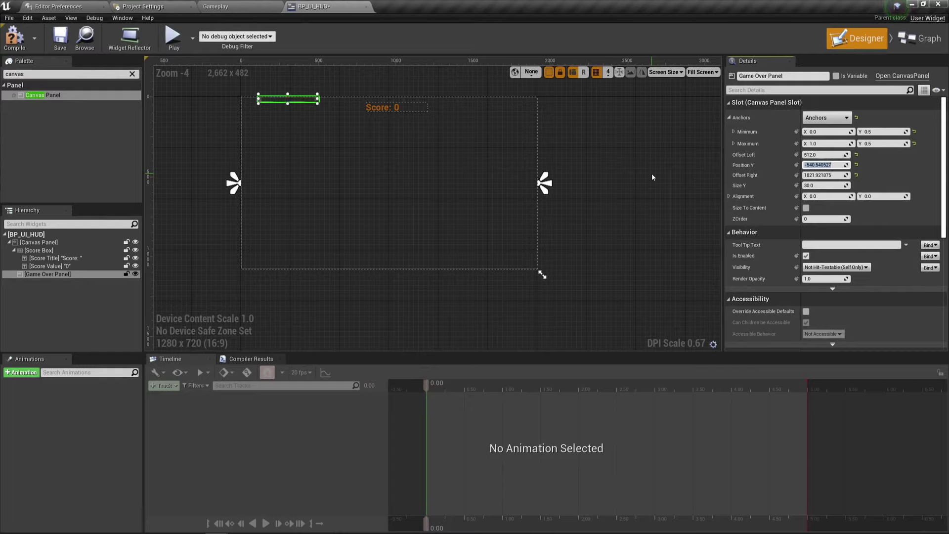
pyautogui.write('550')
pyautogui.press('Tab')
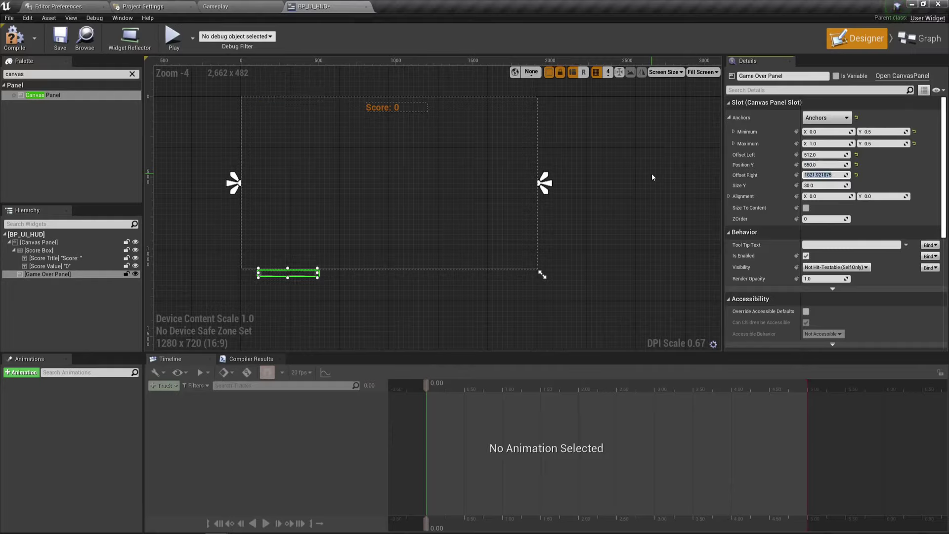
pyautogui.write('400')
pyautogui.press('Tab')
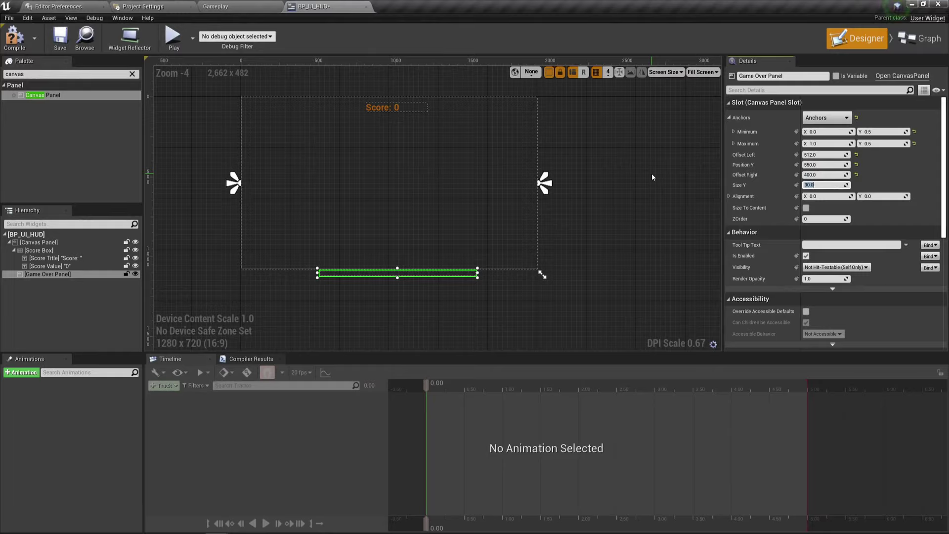
pyautogui.write('598')
pyautogui.press('Return')
pyautogui.moveTo(581, 211); pyautogui.dragTo(461, 264, button='right')
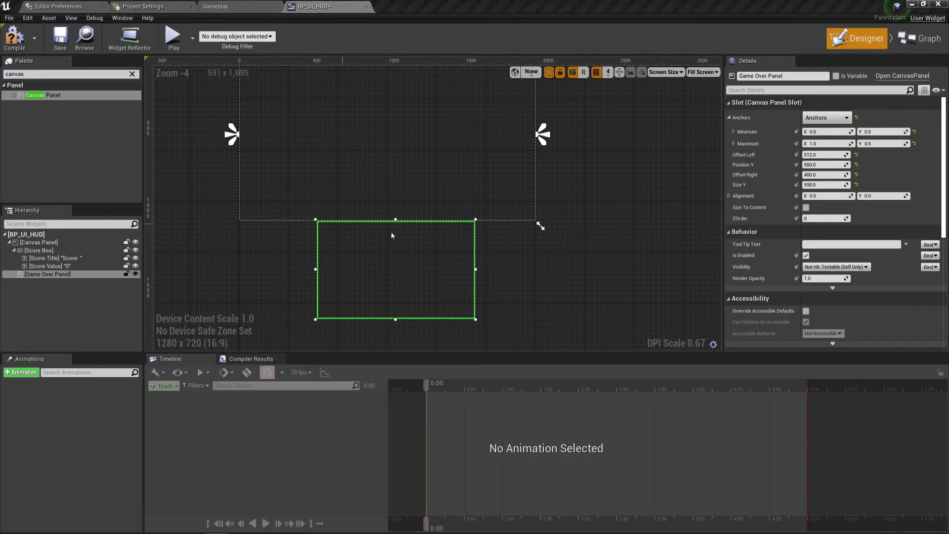
# Add a Text widget inside the Game Over Panel, rename it Game Over Text, and save the widget blueprint
pyautogui.click(132, 74)
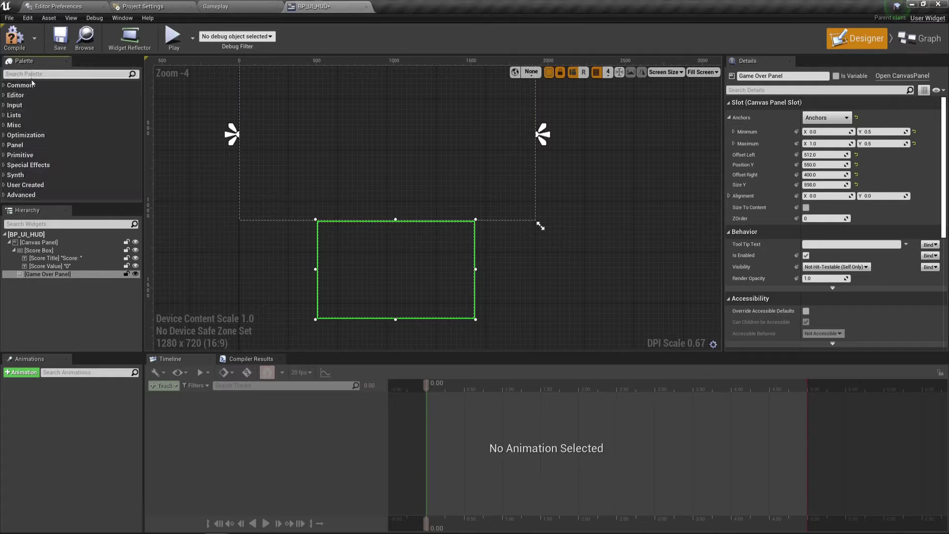
pyautogui.write('text')
pyautogui.moveTo(35, 107); pyautogui.dragTo(53, 287)
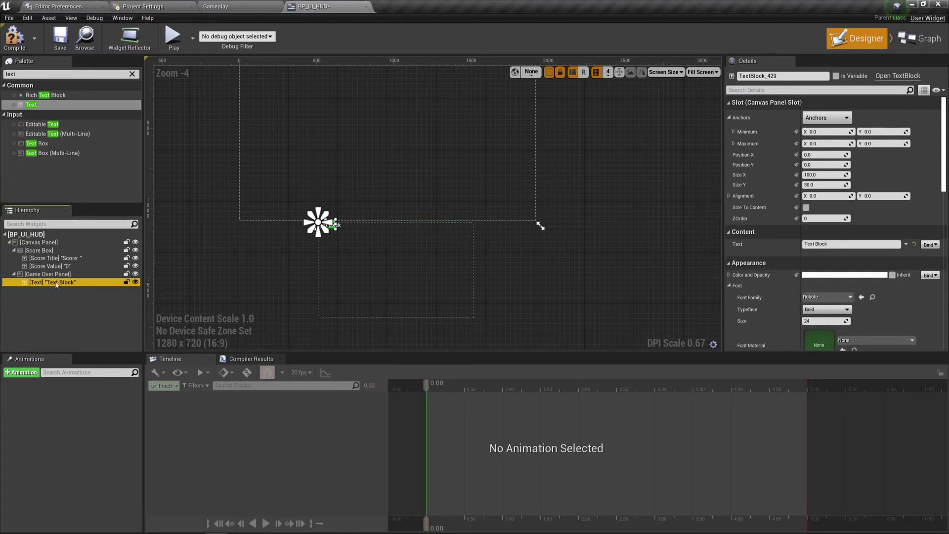
pyautogui.press('F2')
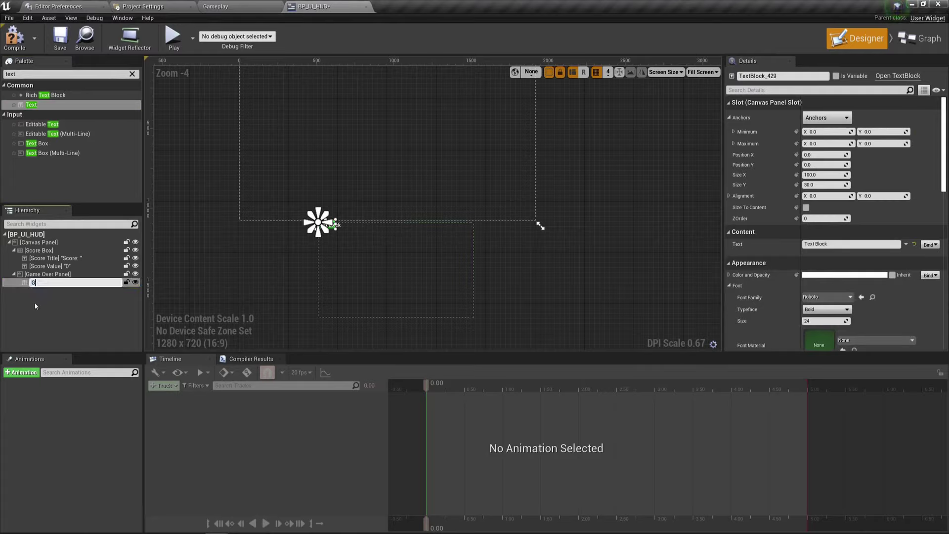
pyautogui.write('Game Over Text')
pyautogui.press('Return')
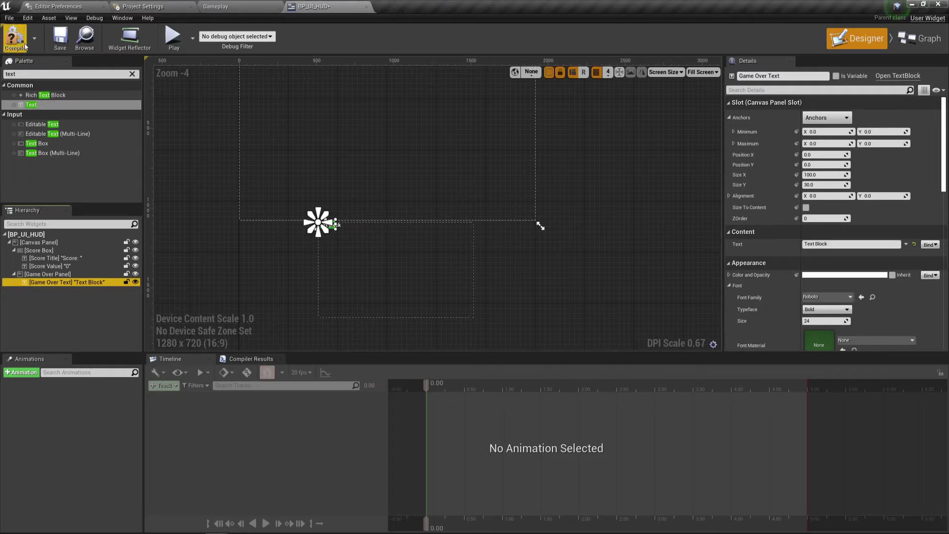
pyautogui.click(55, 42)
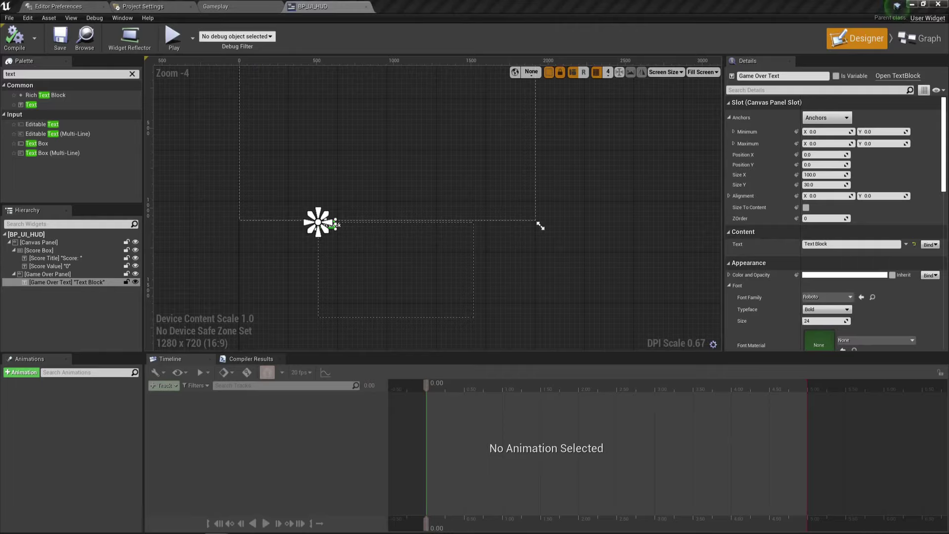
# Set the Game Over Text's font size to 90 and its text to "Game Over"
pyautogui.click(40, 285)
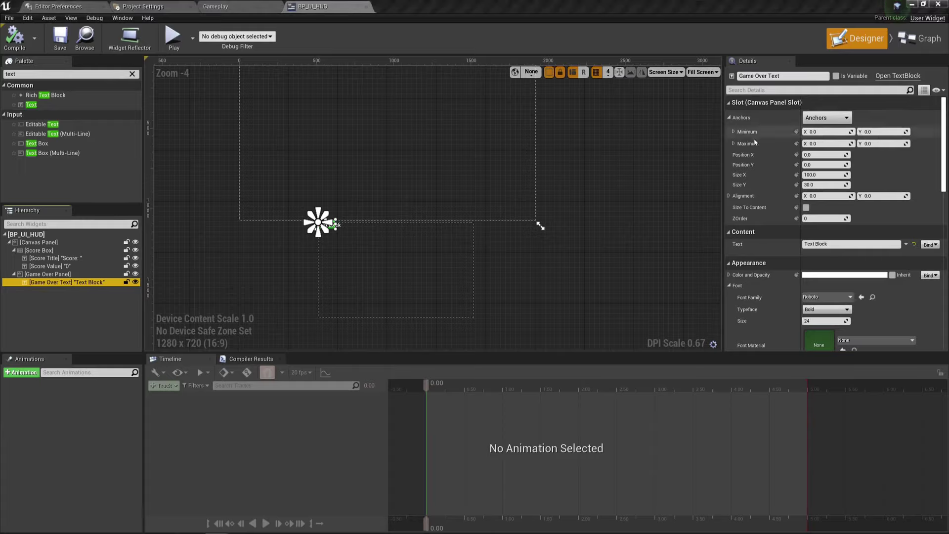
pyautogui.click(821, 176)
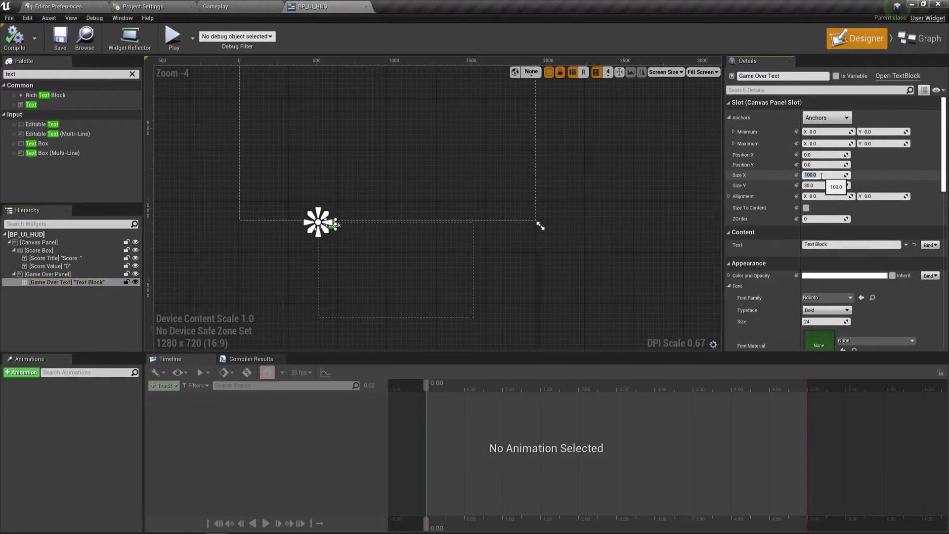
pyautogui.click(822, 185)
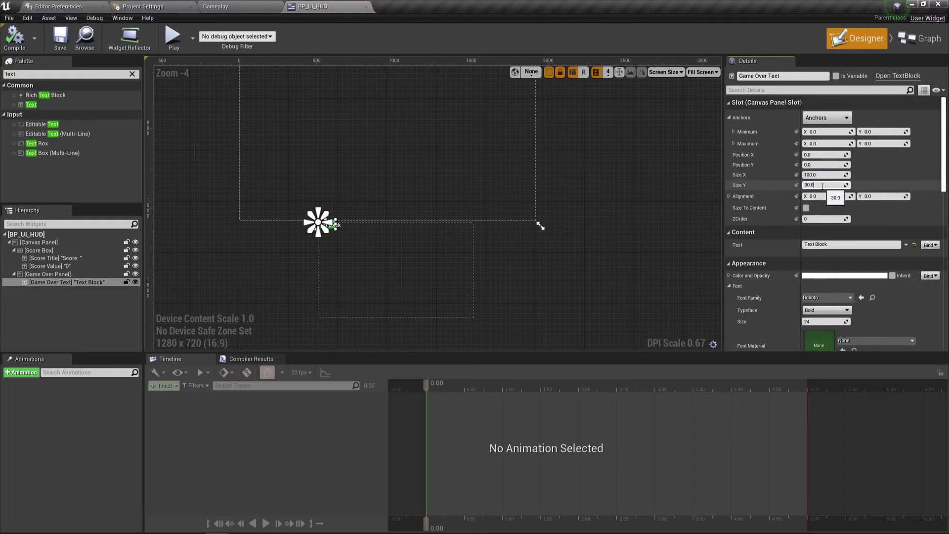
pyautogui.scroll(-1, 760, 295)
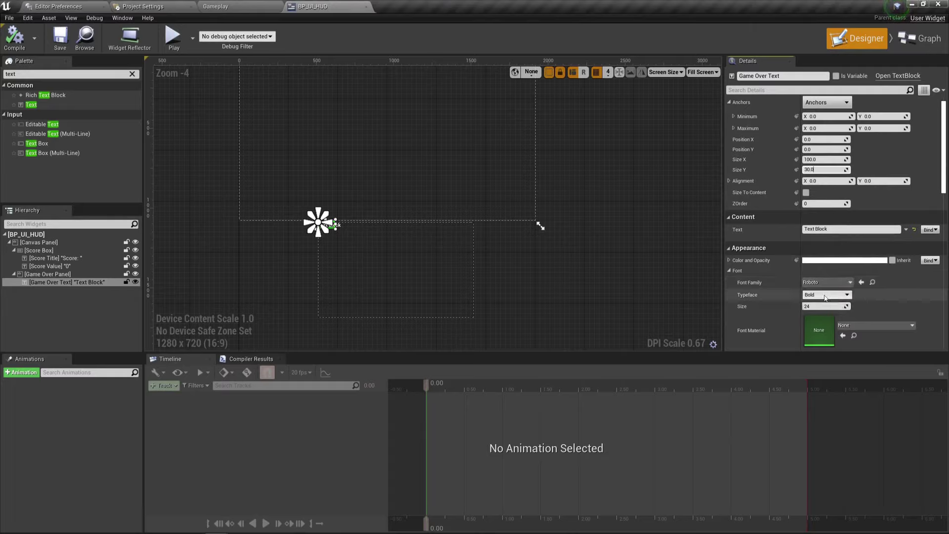
pyautogui.click(822, 305)
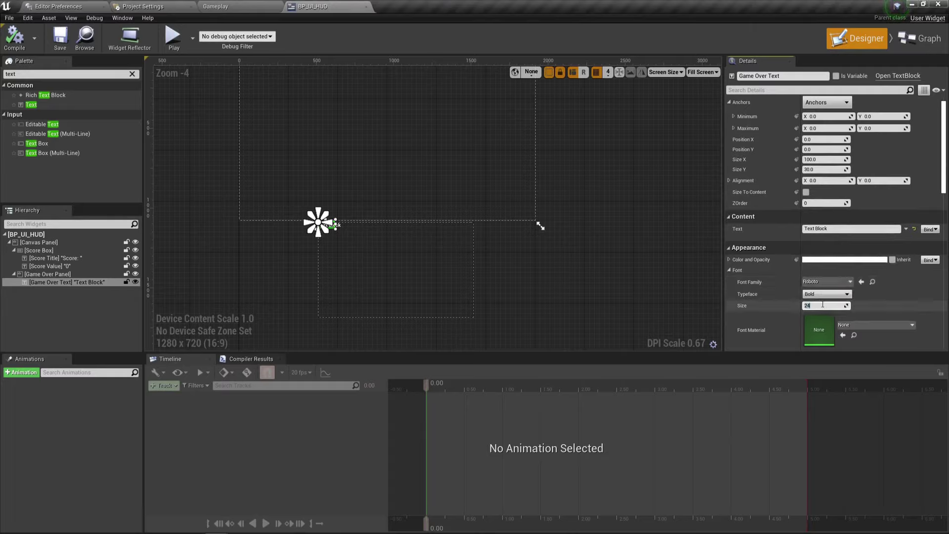
pyautogui.write('90')
pyautogui.press('Return')
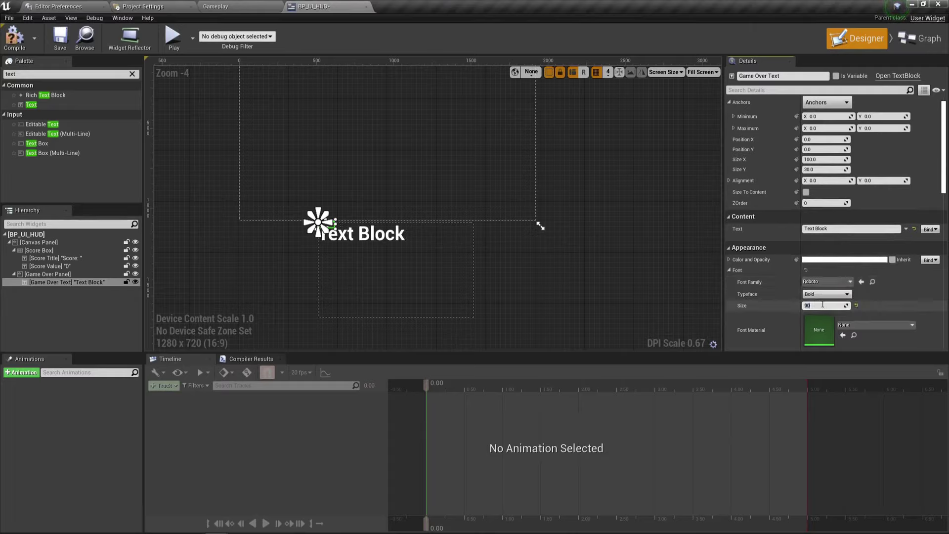
pyautogui.click(841, 229)
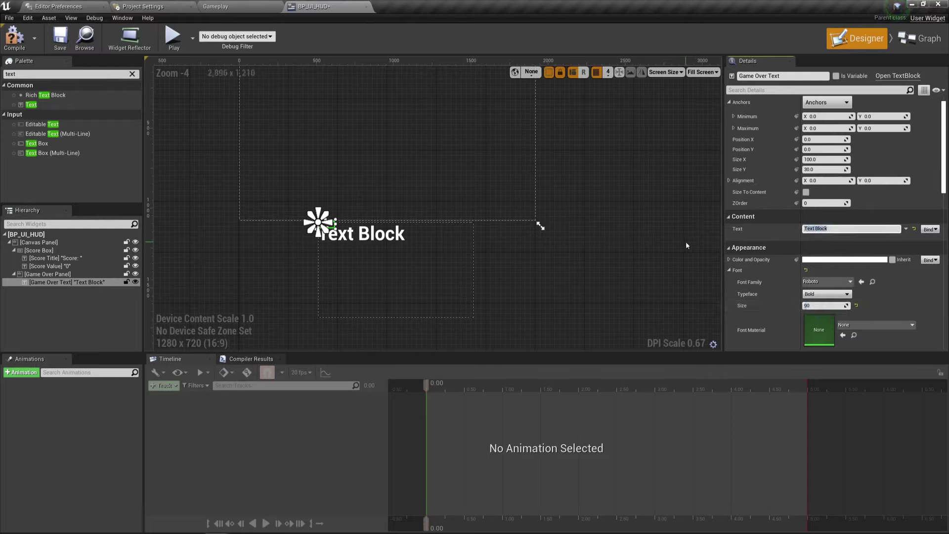
pyautogui.write('Game Over')
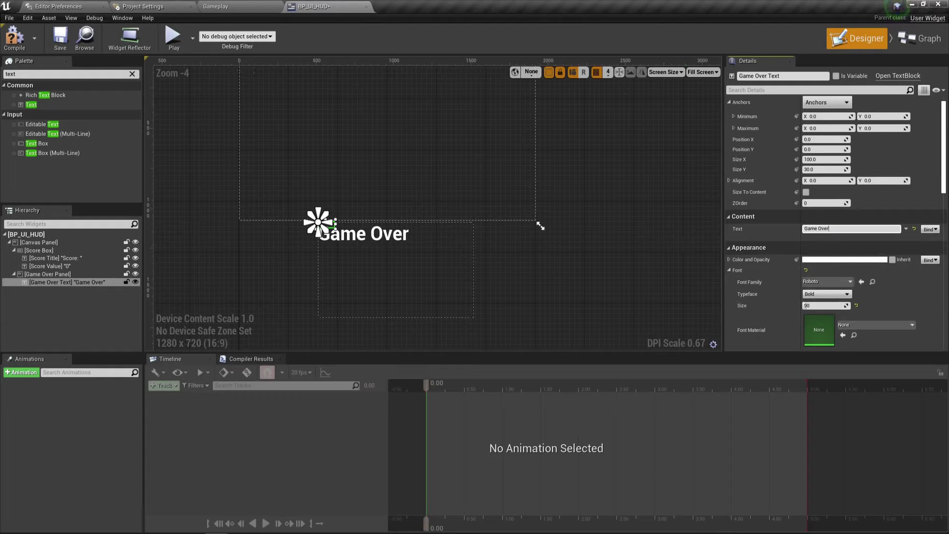
# Change the Game Over Text's colour to red with linear hex FF0000FF
pyautogui.click(813, 260)
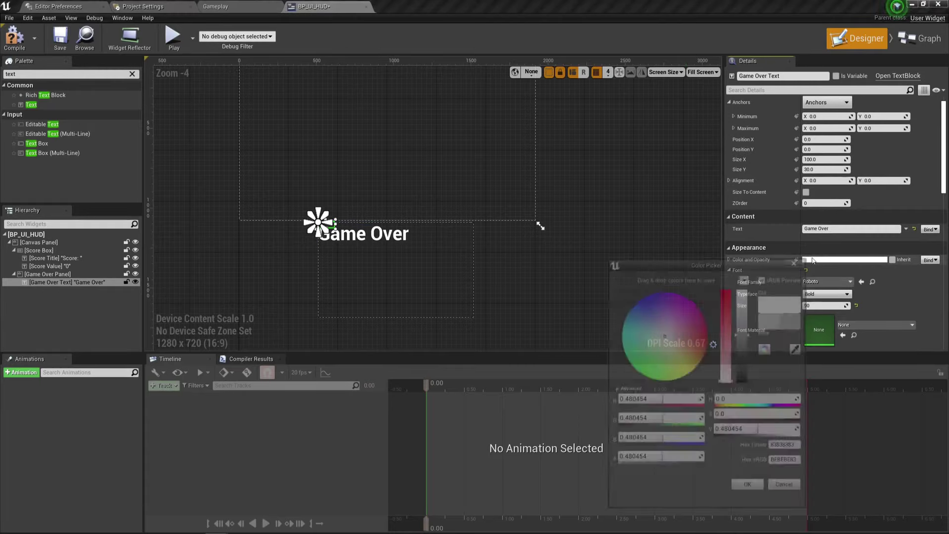
pyautogui.click(786, 450)
pyautogui.write('FF0000FF')
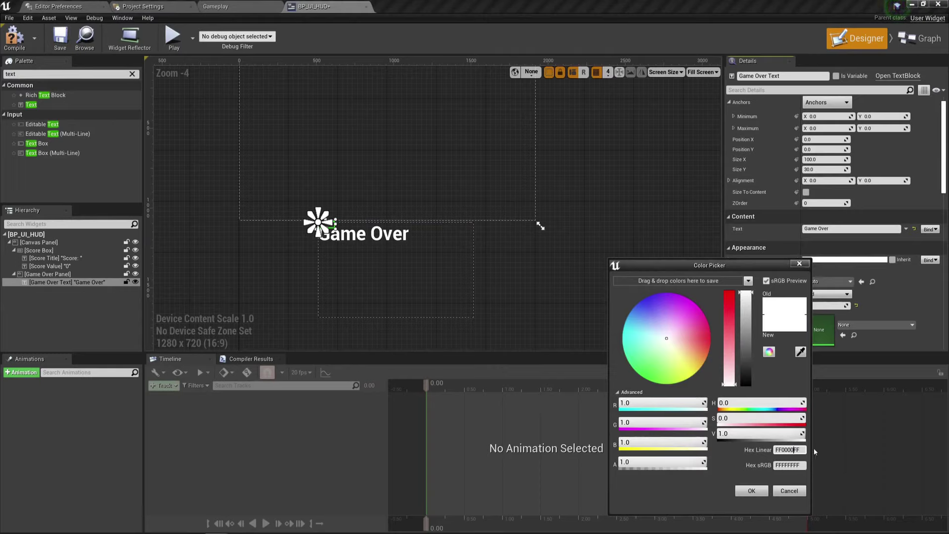
pyautogui.press('Return')
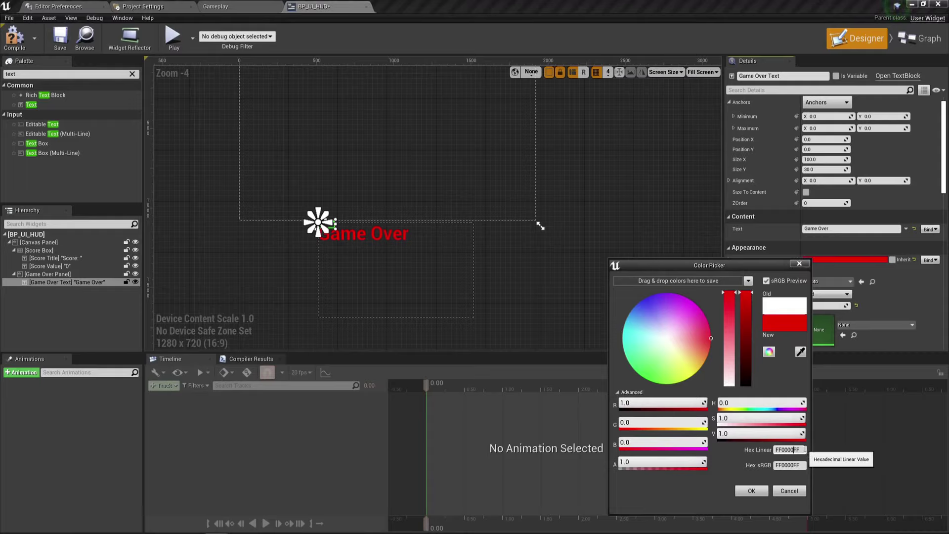
pyautogui.click(752, 491)
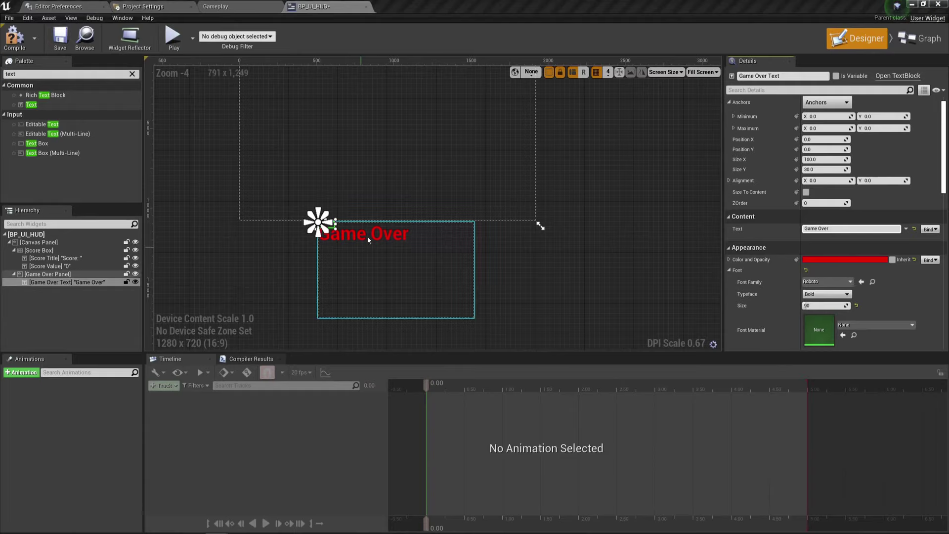
# Change the Game Over Text's content to "GAME OVER" with leading spaces and save the widget blueprint
pyautogui.click(459, 297)
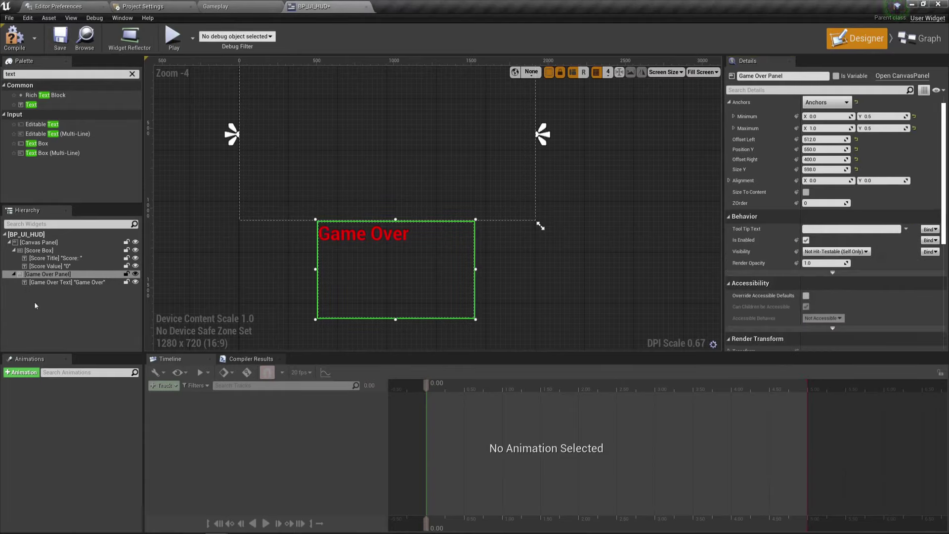
pyautogui.click(66, 282)
pyautogui.click(844, 229)
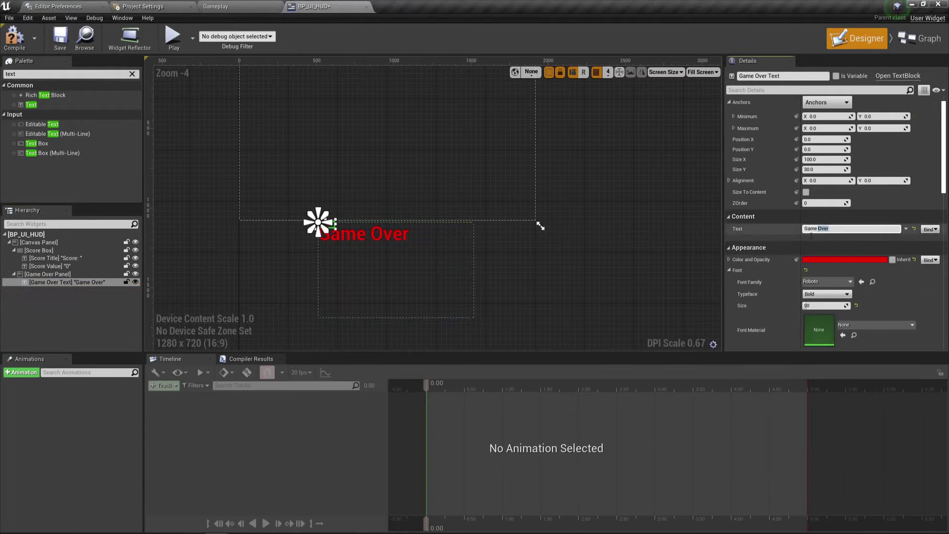
pyautogui.write('GAME OVER')
pyautogui.press('Return')
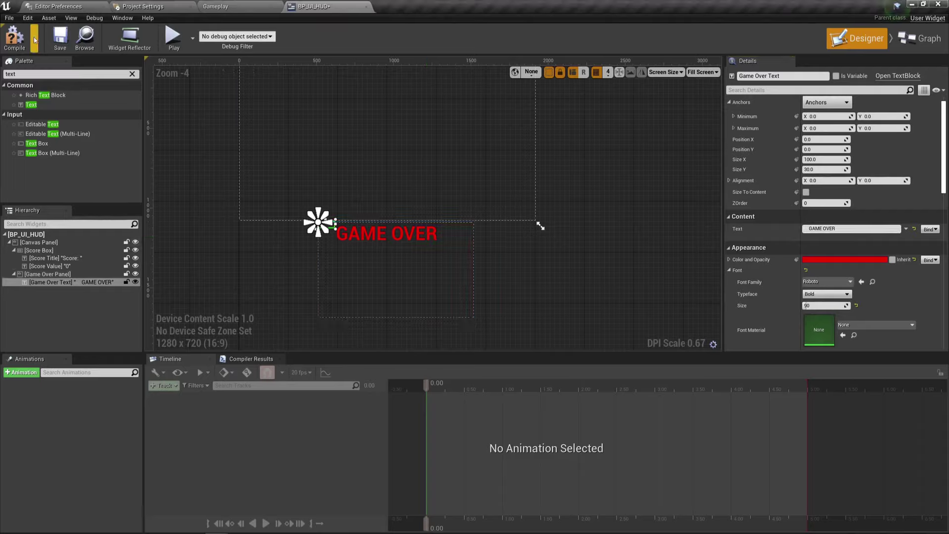
pyautogui.click(60, 37)
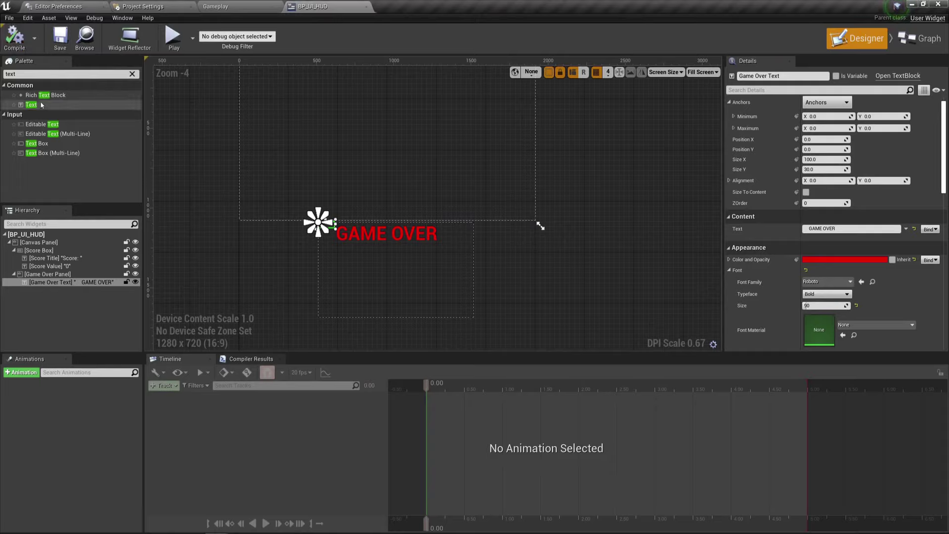
# Add another Text widget inside the Game Over Panel and rename it Restart Text
pyautogui.moveTo(42, 105); pyautogui.dragTo(52, 290)
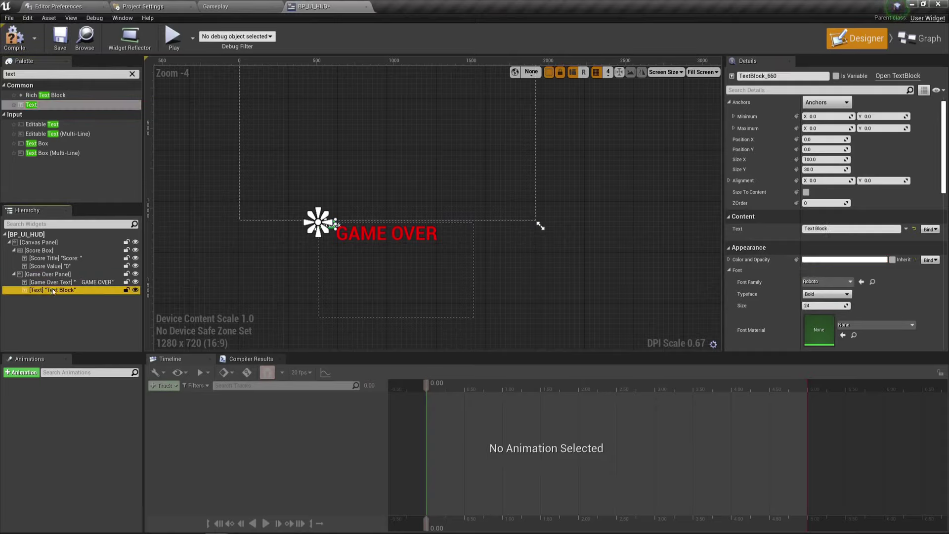
pyautogui.press('F2')
pyautogui.write('R')
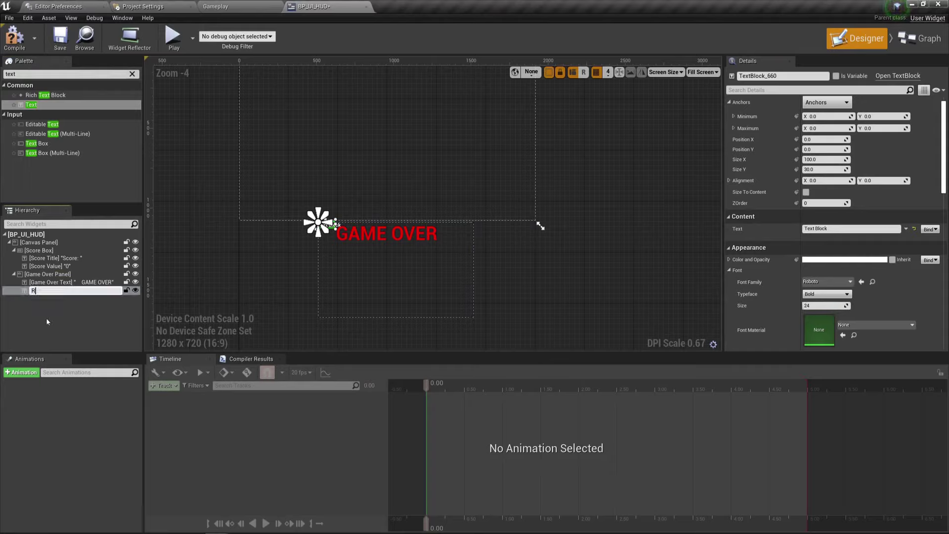
pyautogui.write('estart Text')
pyautogui.press('Return')
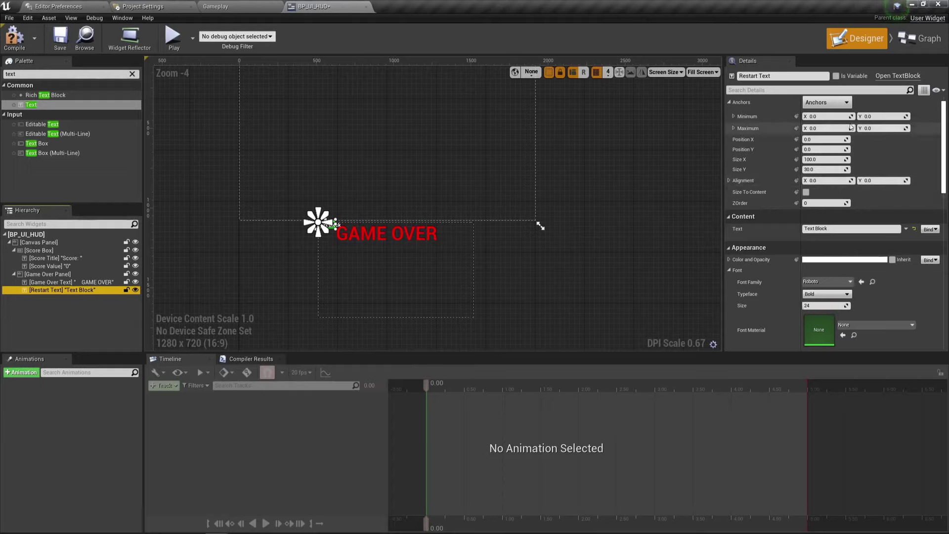
# Set the Restart Text's anchors to minimum X 0, Y 1 and maximum X 1, Y 1
pyautogui.click(827, 117)
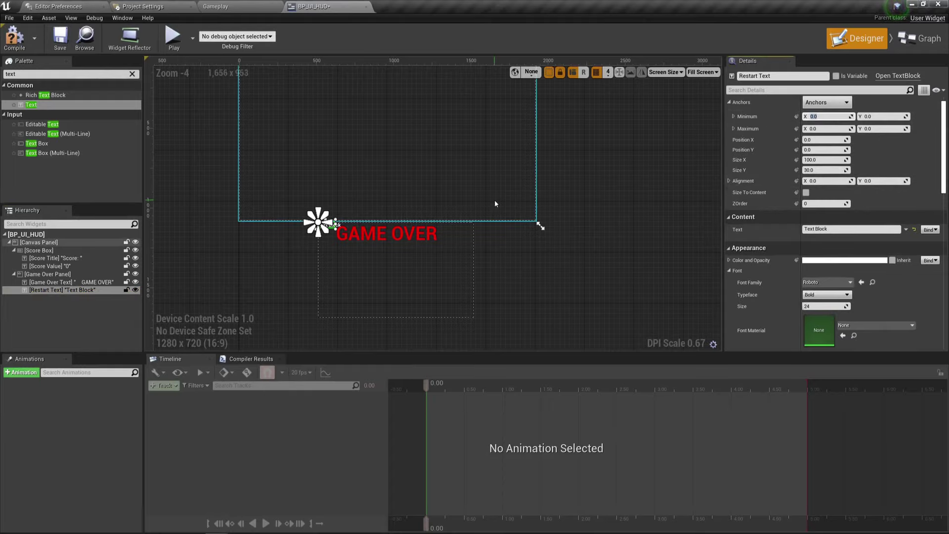
pyautogui.press('Tab')
pyautogui.write('1')
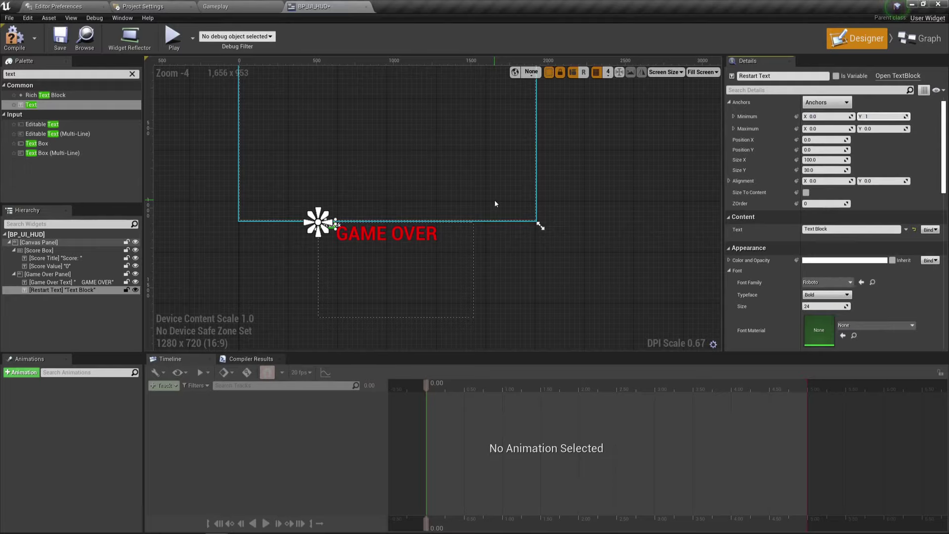
pyautogui.press('Tab')
pyautogui.write('1')
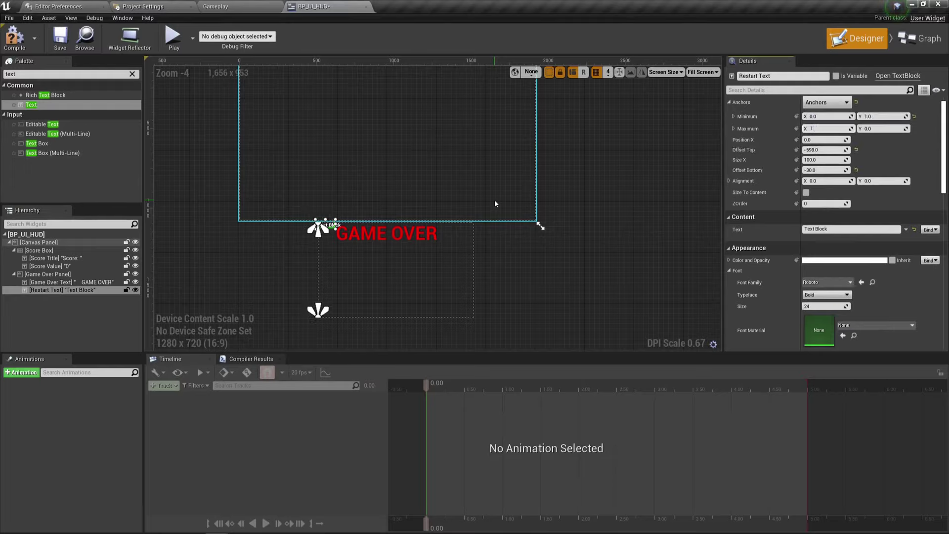
pyautogui.press('Tab')
pyautogui.write('1')
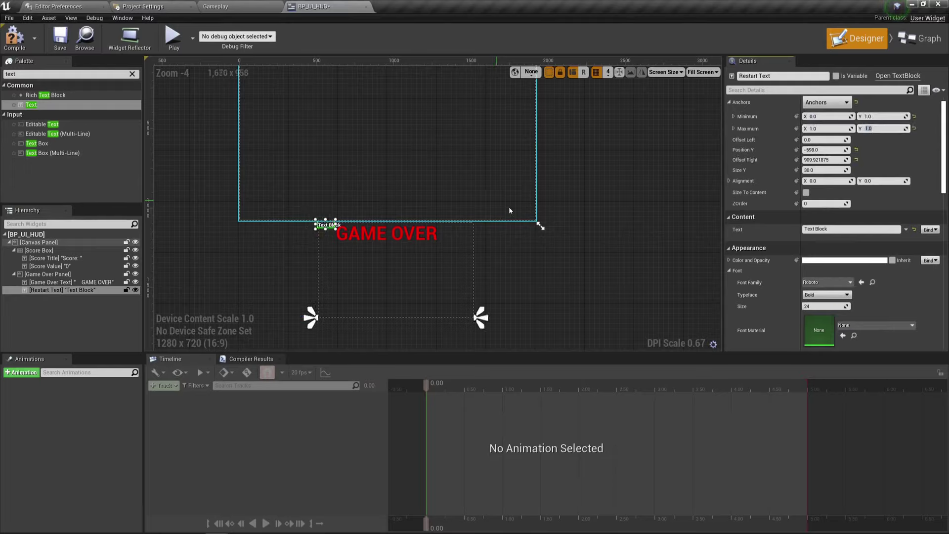
pyautogui.click(819, 116)
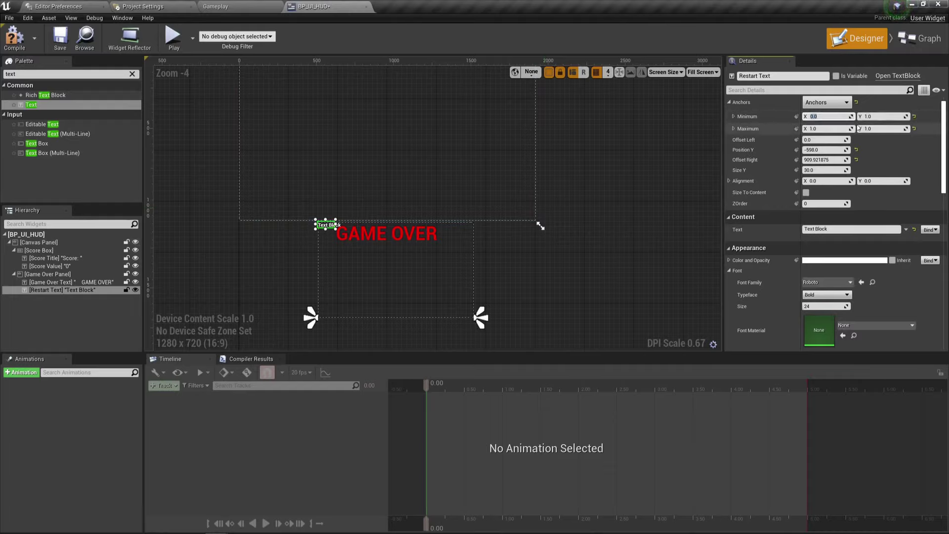
pyautogui.click(875, 117)
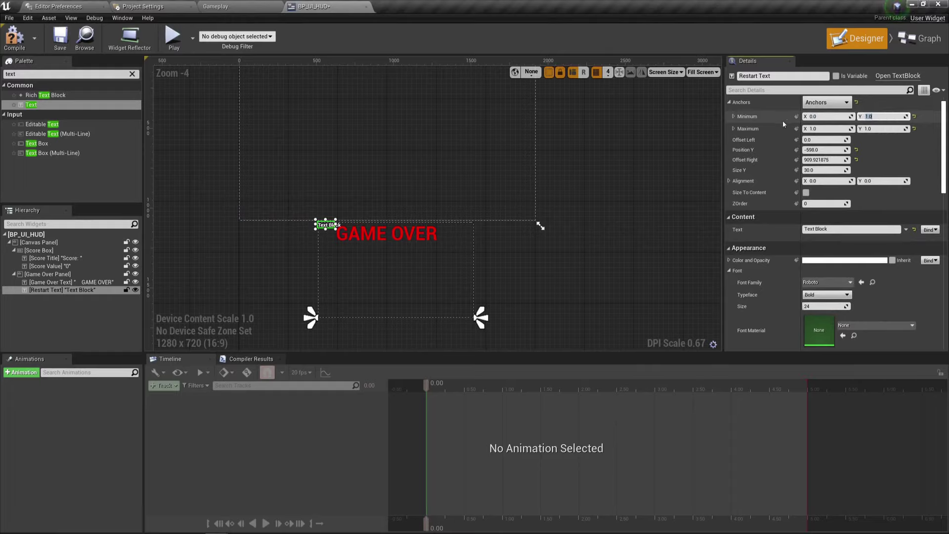
pyautogui.click(821, 129)
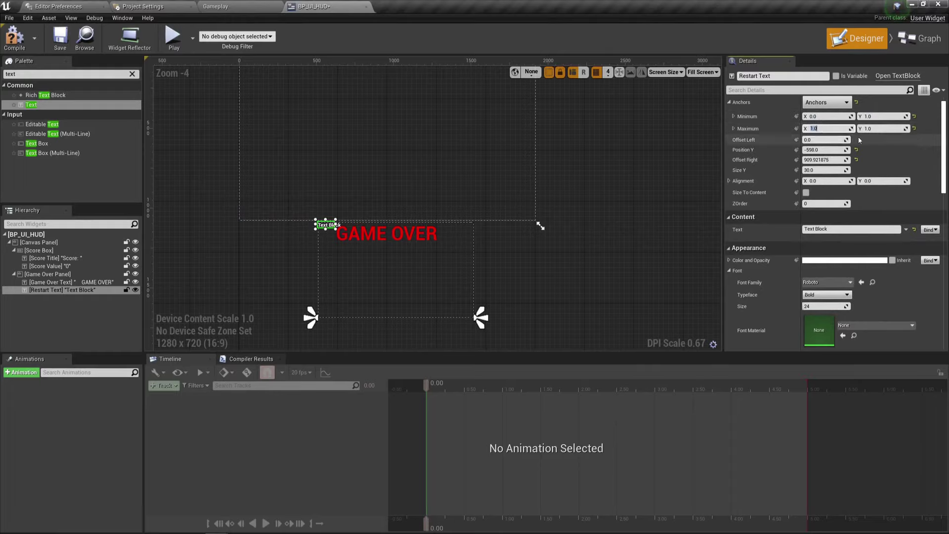
pyautogui.click(876, 128)
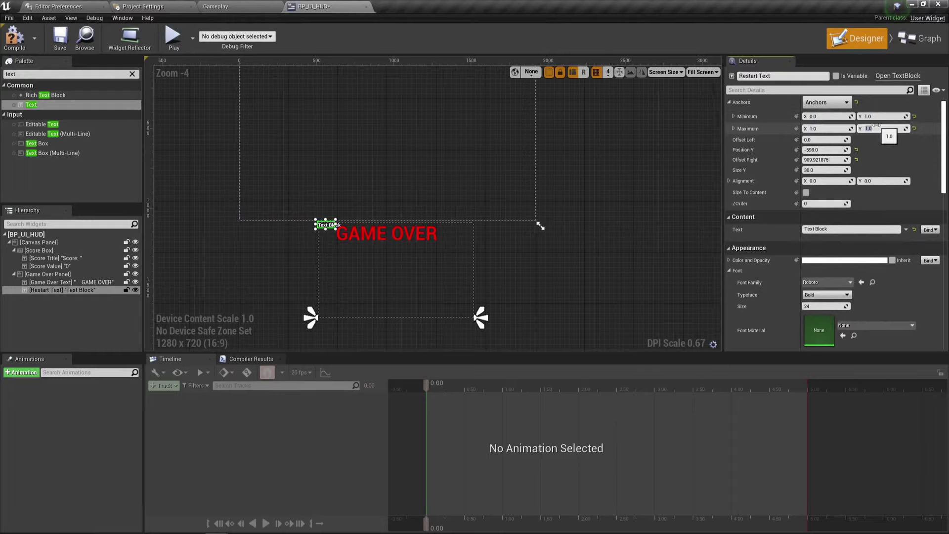
# Set the Restart Text's Position Y to -80, Offset Right to 0 and Size Y to 64
pyautogui.click(825, 139)
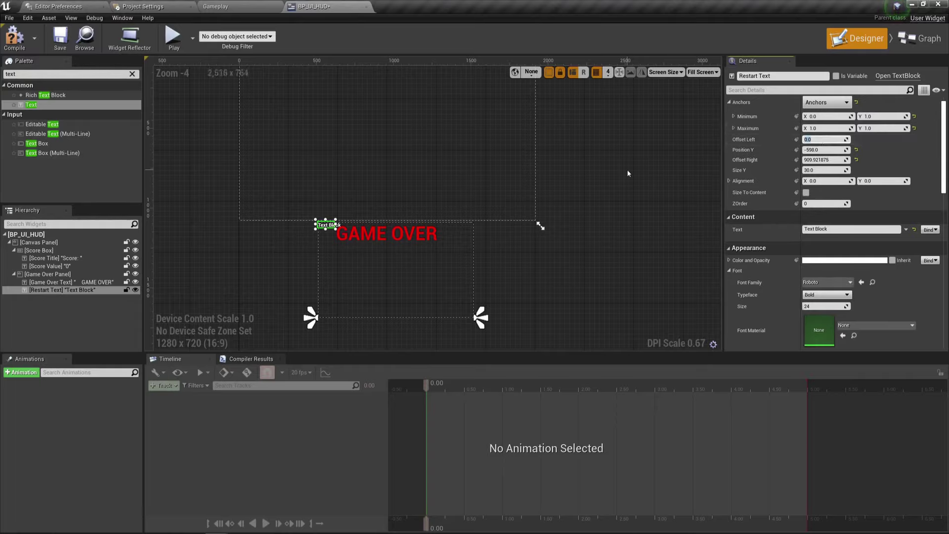
pyautogui.press('Tab')
pyautogui.write('-80')
pyautogui.press('Return')
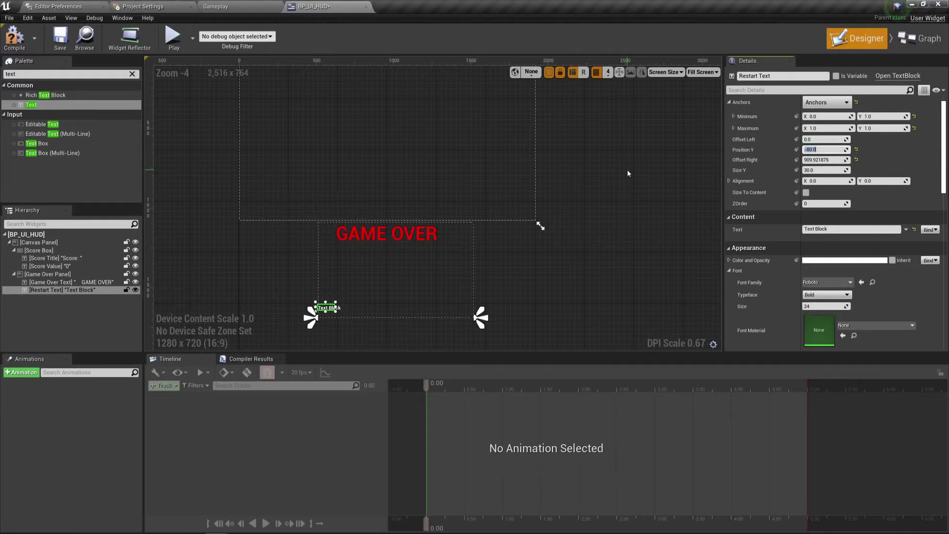
pyautogui.press('Tab')
pyautogui.write('0')
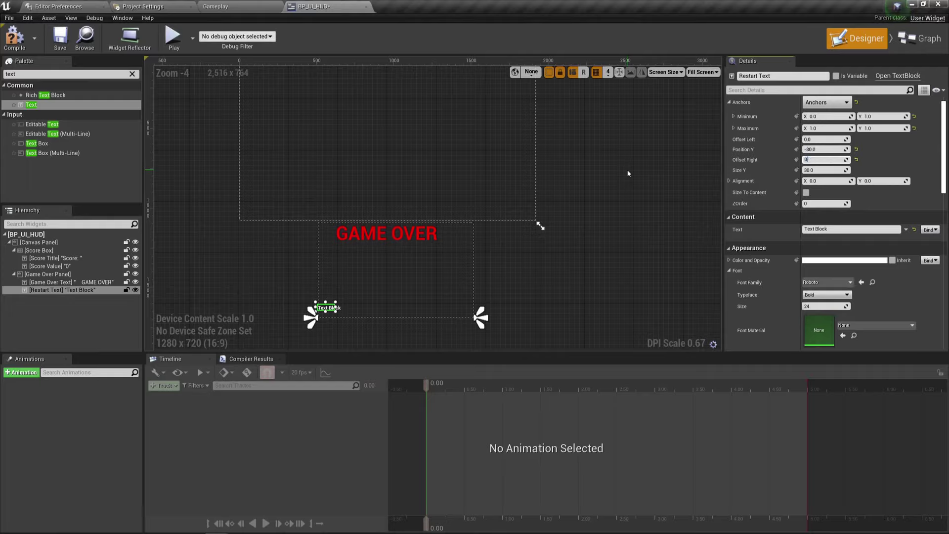
pyautogui.press('Return')
pyautogui.press('Tab')
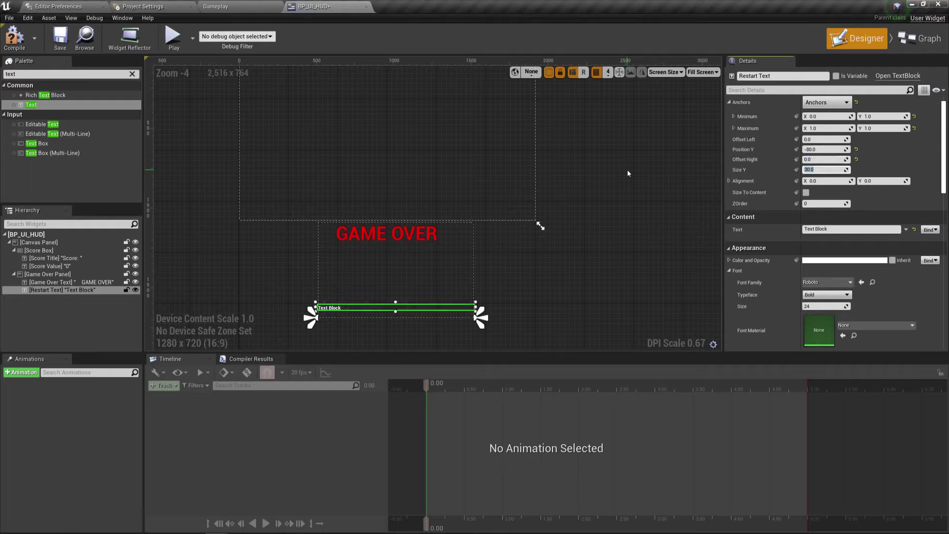
pyautogui.write('64')
pyautogui.press('Return')
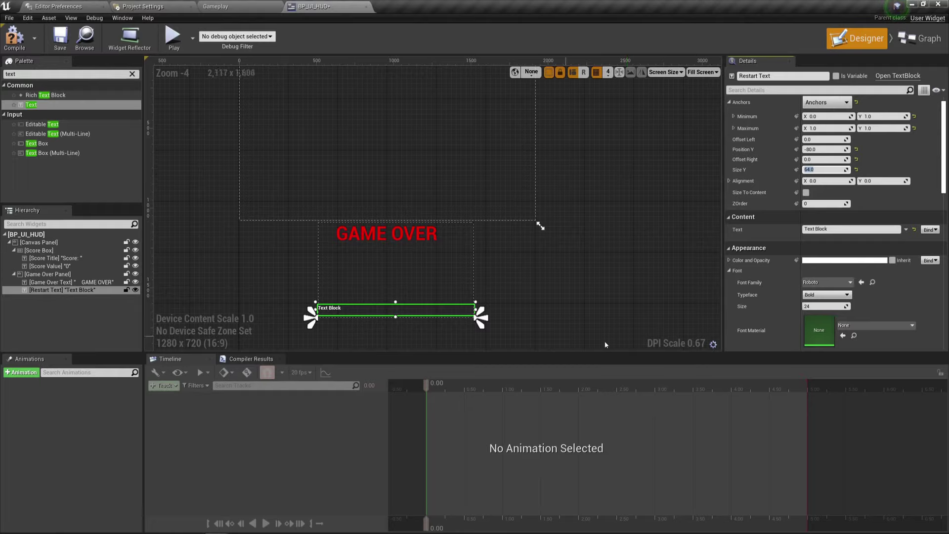
# Set the Restart Text's font size to 50
pyautogui.scroll(-2, 771, 307)
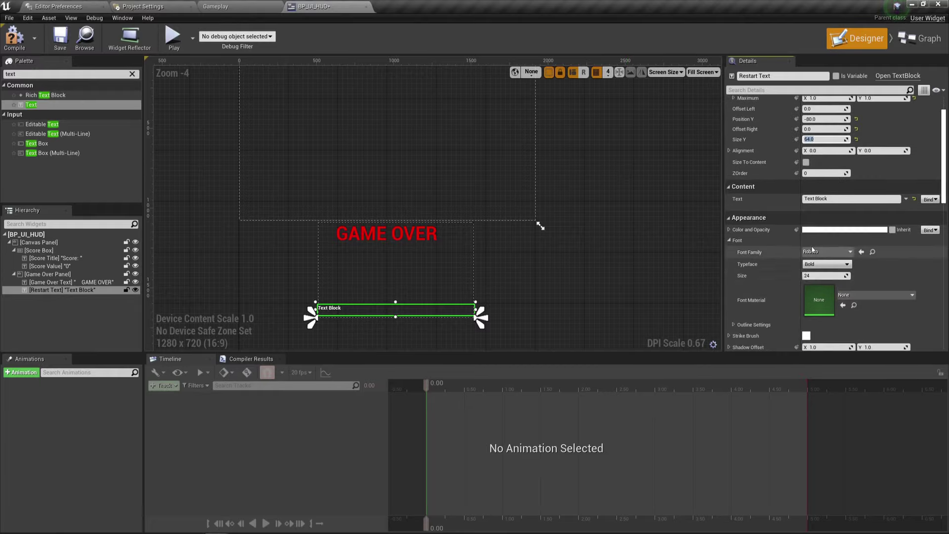
pyautogui.click(812, 276)
pyautogui.write('50')
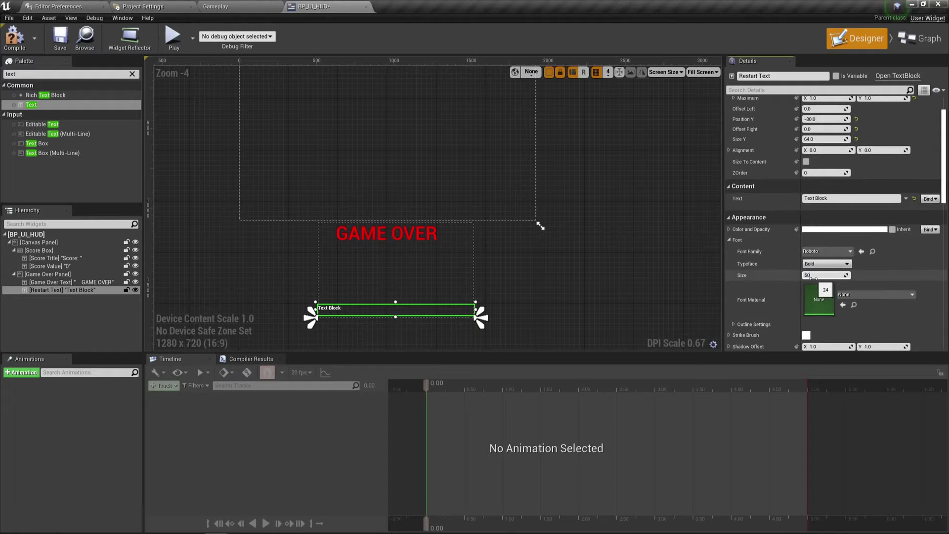
pyautogui.press('Return')
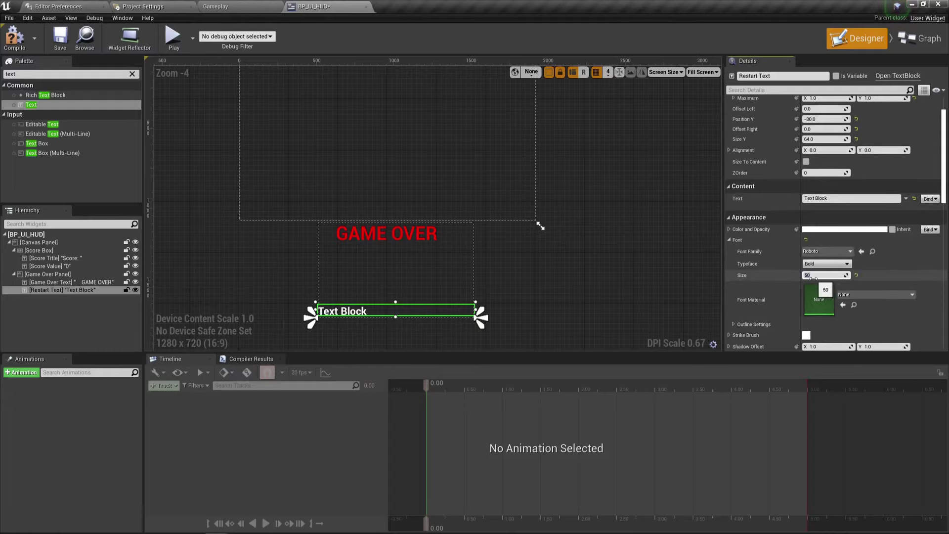
# Change the Restart Text's colour to yellow with linear hex FFC600FF
pyautogui.click(845, 229)
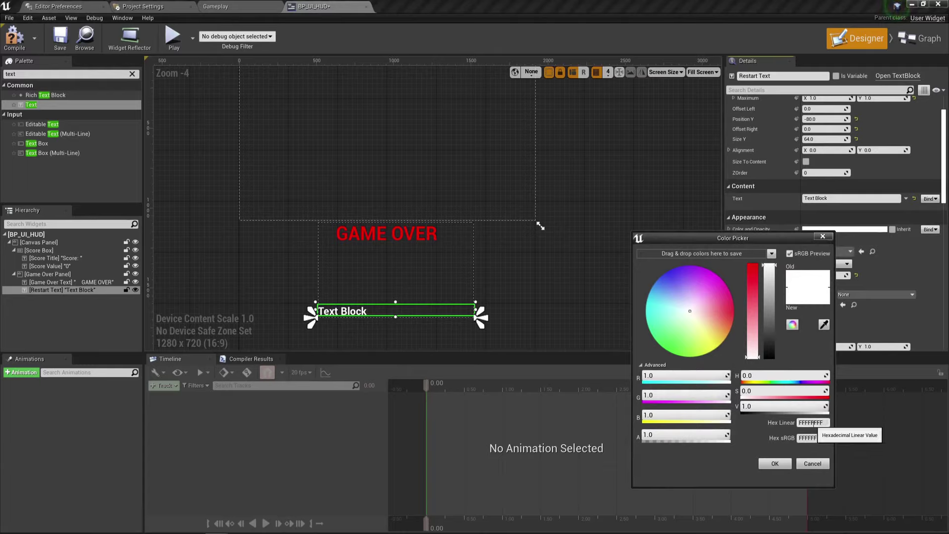
pyautogui.click(812, 425)
pyautogui.write('FFC600FF')
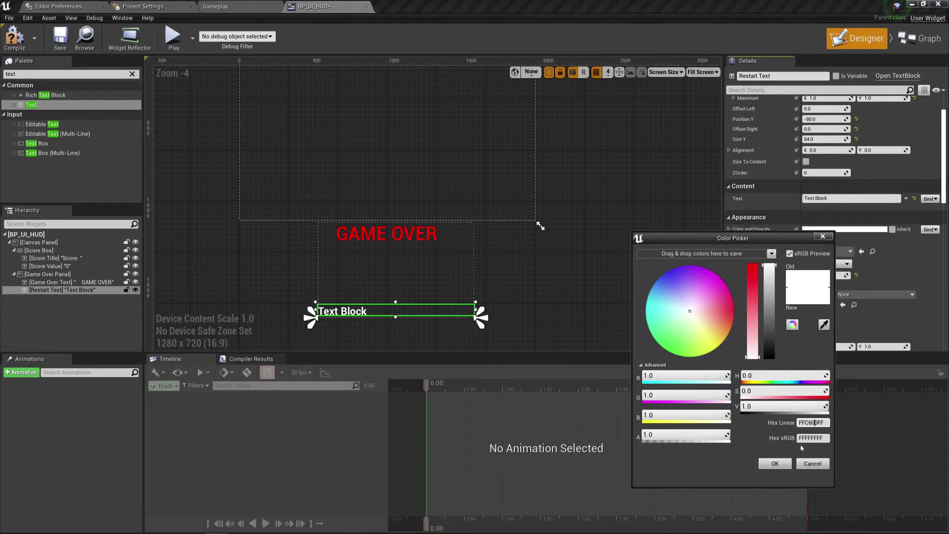
pyautogui.click(775, 463)
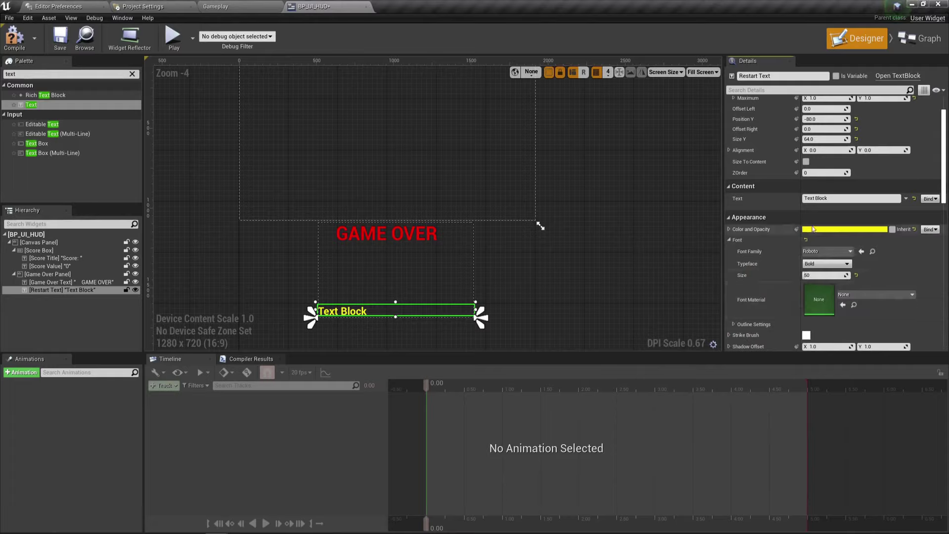
# Set the Restart Text's content to "Press 'R' To Start A New Game" and save the widget blueprint
pyautogui.click(851, 198)
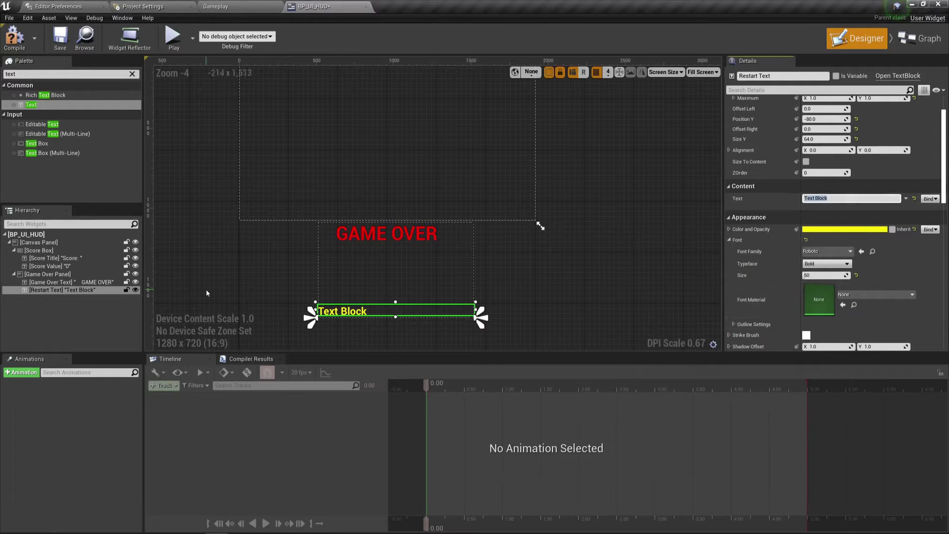
pyautogui.write("Press 'R' To S")
pyautogui.write('tart A New Game')
pyautogui.press('Return')
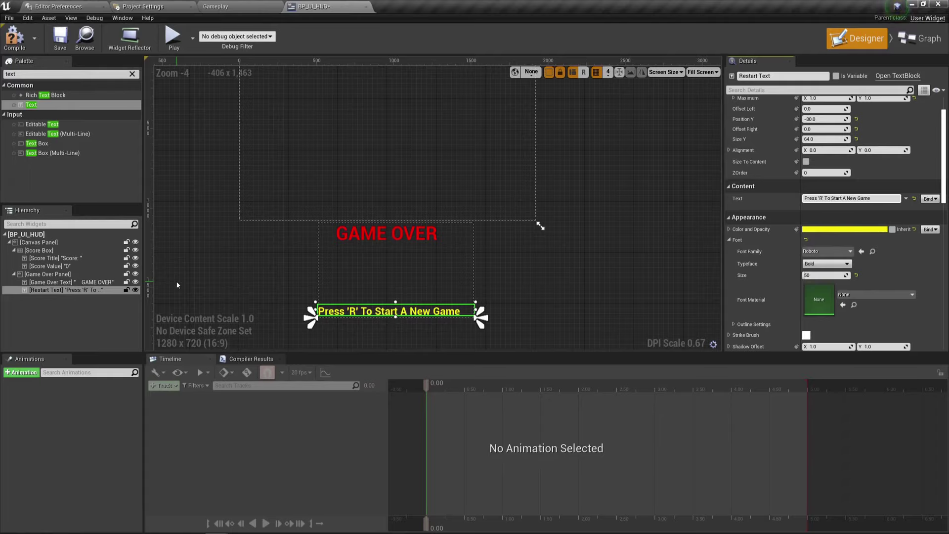
pyautogui.scroll(1, 177, 285)
pyautogui.click(296, 262)
pyautogui.scroll(3, 409, 241)
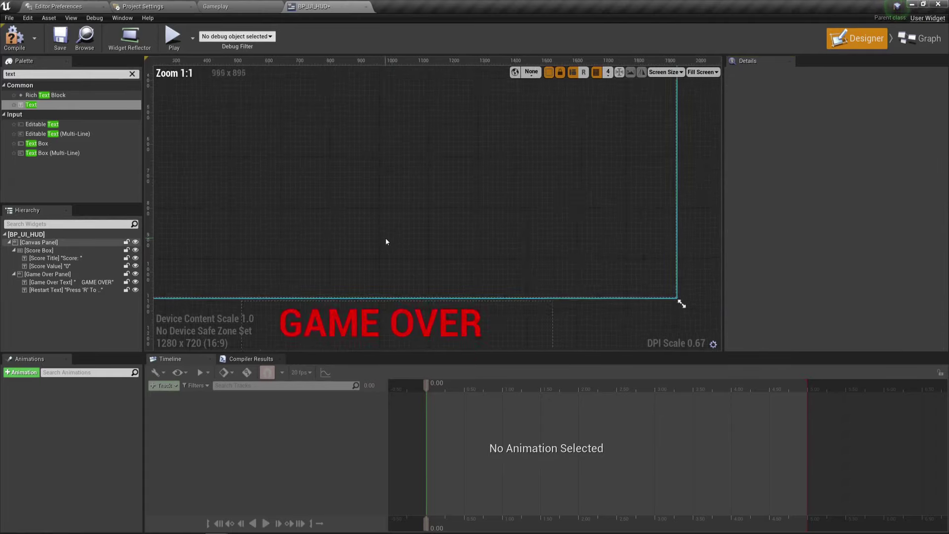
pyautogui.scroll(-1, 387, 242)
pyautogui.moveTo(387, 241); pyautogui.dragTo(360, 191, button='right')
pyautogui.scroll(-1, 360, 191)
pyautogui.moveTo(349, 235); pyautogui.dragTo(352, 74, button='right')
pyautogui.click(345, 253)
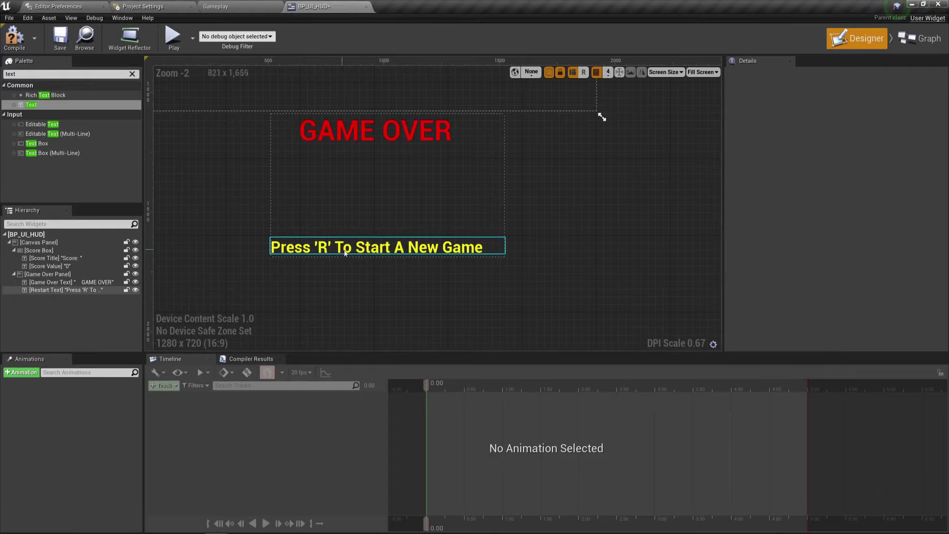
pyautogui.click(58, 39)
# Examine the HUD layout, including the score display and the Game Over Panel placed below the canvas
pyautogui.scroll(-1, 248, 208)
pyautogui.scroll(-2, 290, 215)
pyautogui.scroll(2, 290, 214)
pyautogui.click(301, 192)
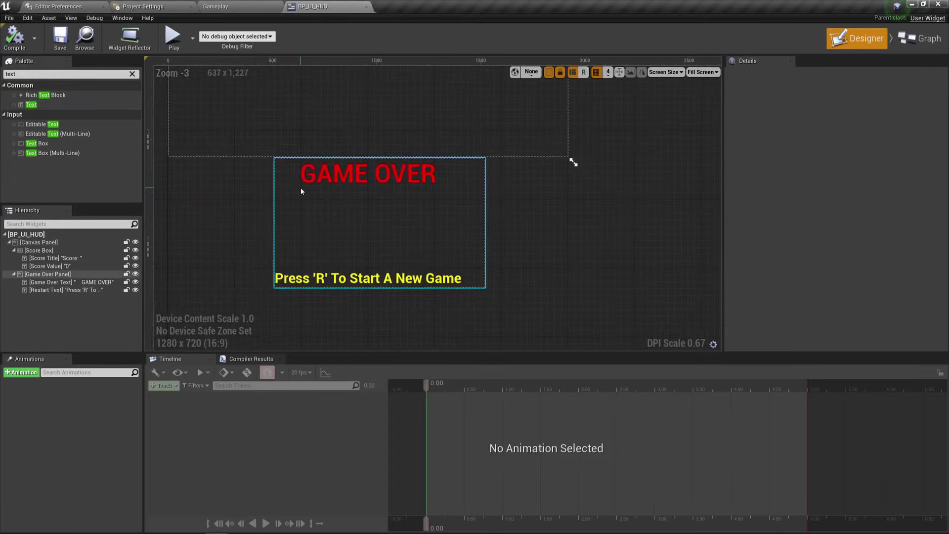
pyautogui.scroll(-2, 301, 192)
pyautogui.scroll(1, 317, 194)
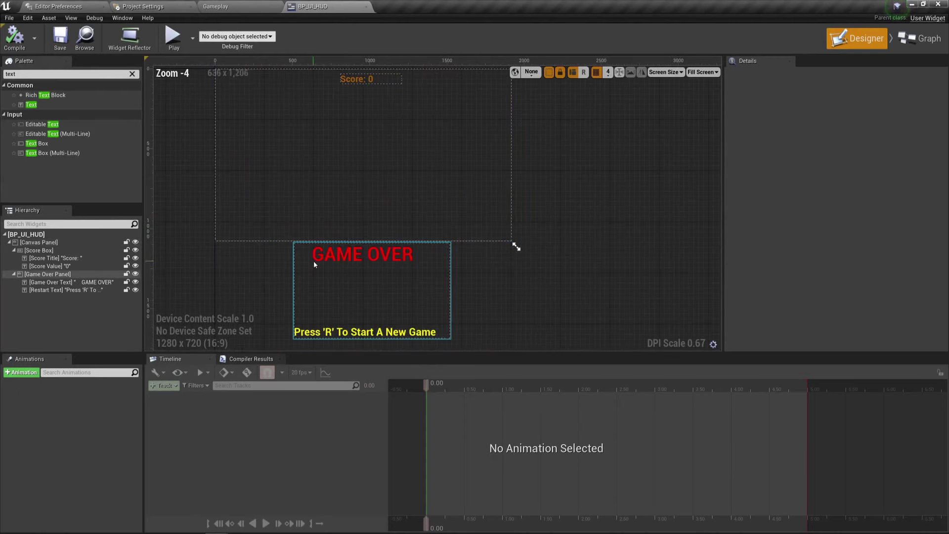
pyautogui.click(470, 279)
pyautogui.moveTo(470, 278); pyautogui.dragTo(481, 303, button='right')
pyautogui.click(383, 87)
pyautogui.click(550, 184)
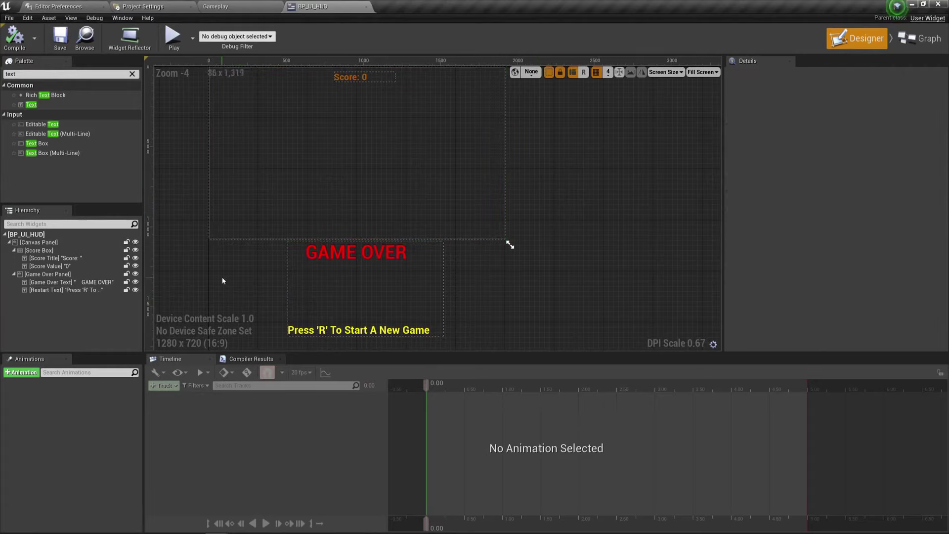
# Select the Game Over Panel and create a new widget animation named GameOverAnimation
pyautogui.click(67, 275)
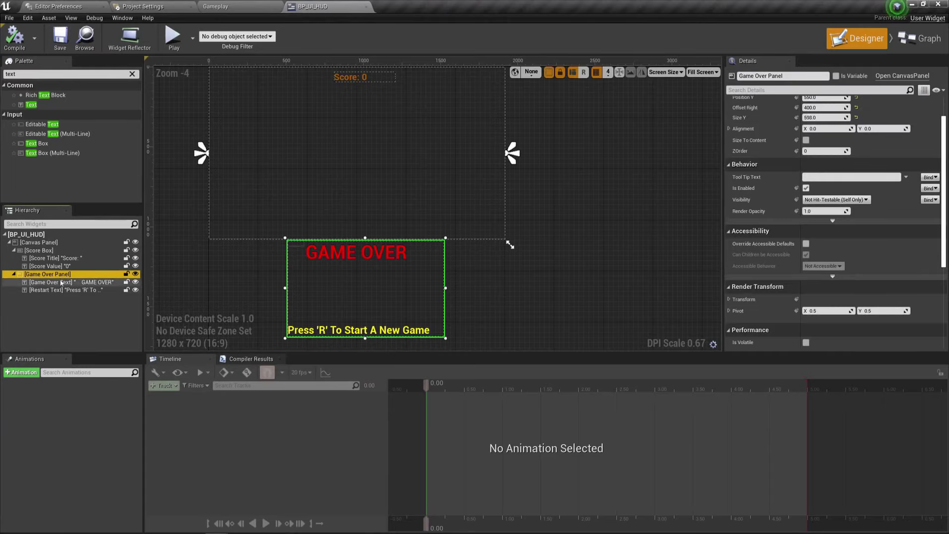
pyautogui.click(25, 373)
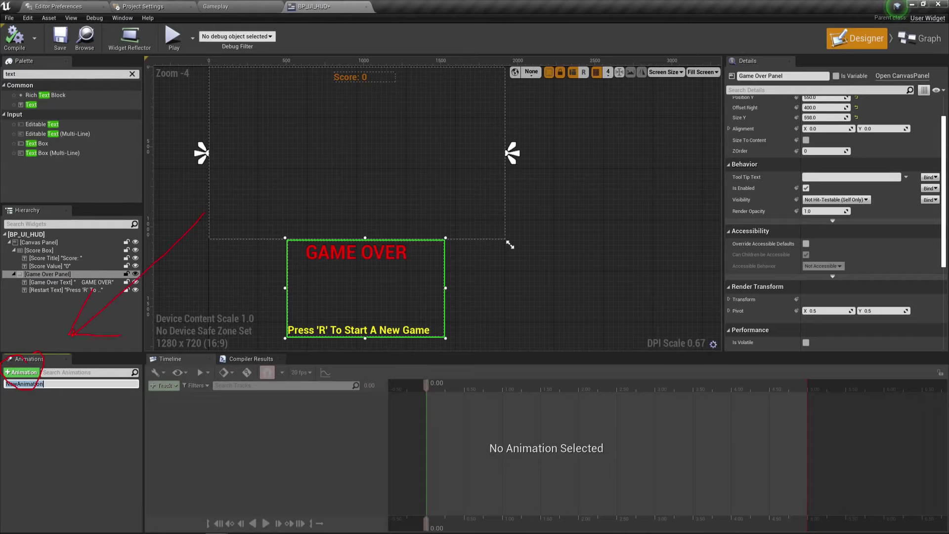
pyautogui.press('Return')
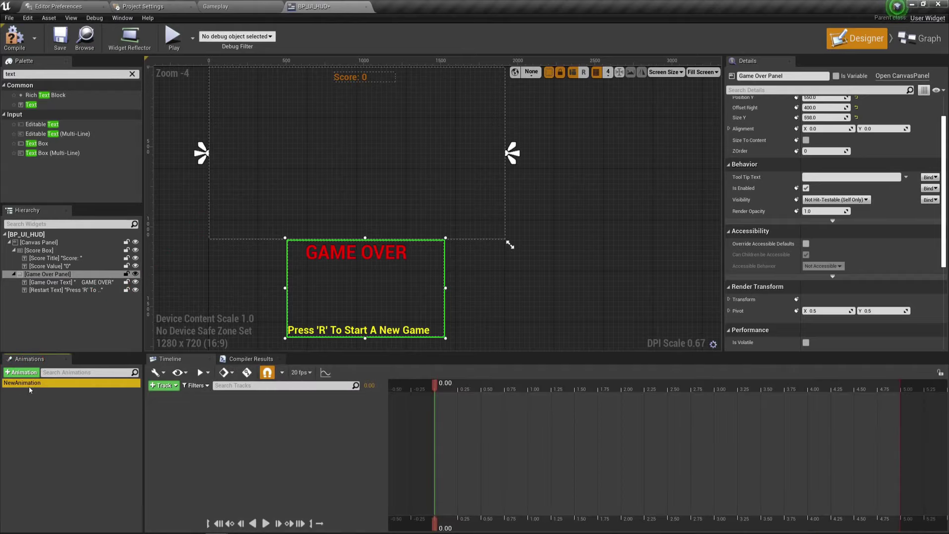
pyautogui.press('F2')
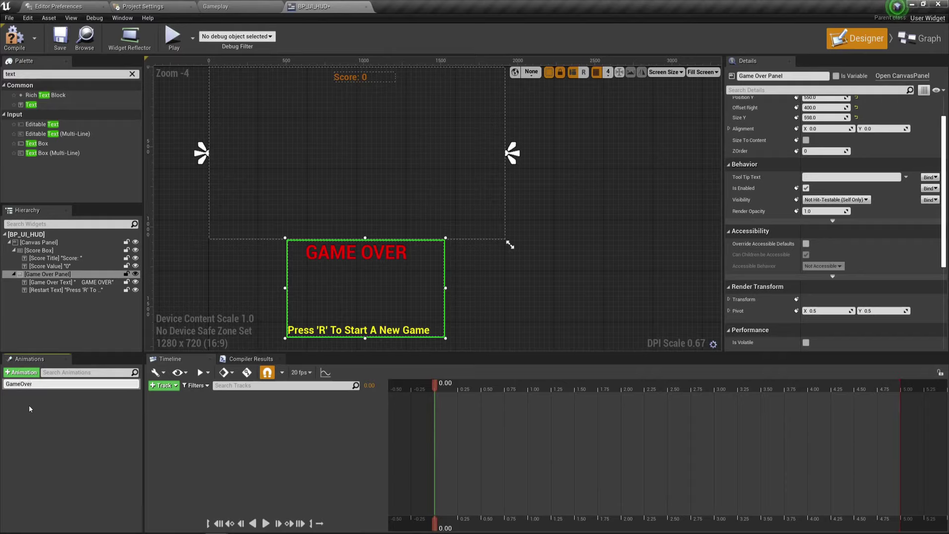
pyautogui.write('GameOverAnimation')
pyautogui.press('Return')
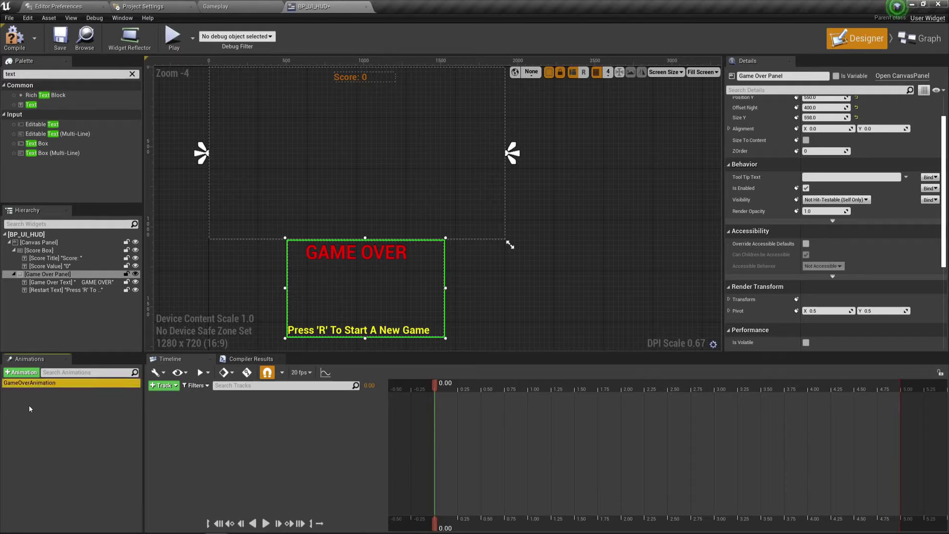
# Add a track for the Game Over Panel's canvas panel slot to GameOverAnimation
pyautogui.click(44, 392)
pyautogui.click(29, 384)
pyautogui.click(175, 387)
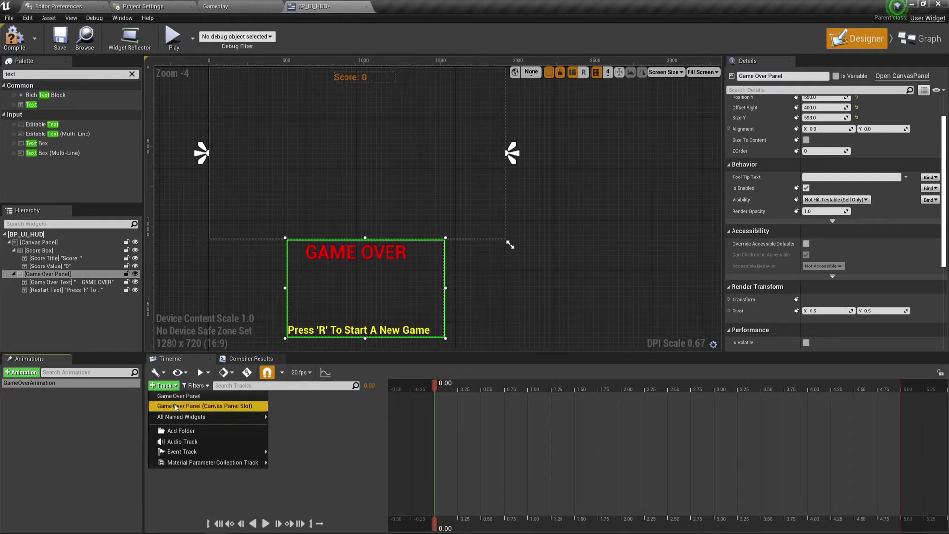
pyautogui.click(263, 407)
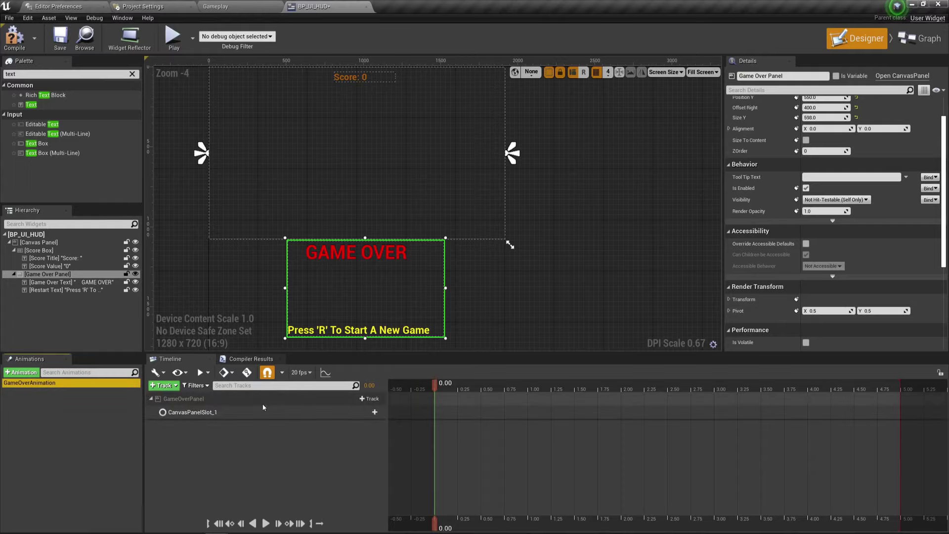
pyautogui.click(206, 413)
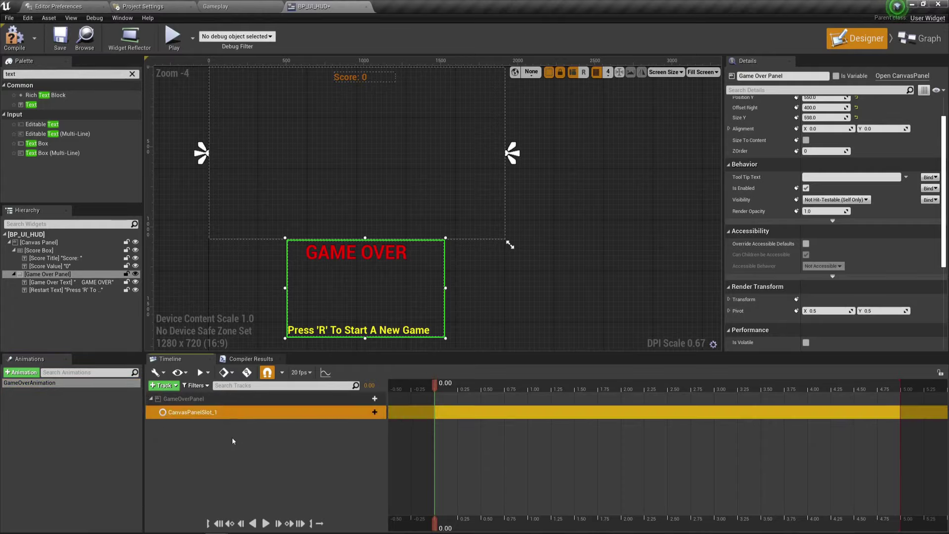
# Add a Layout Data.Offsets track under the canvas panel slot and expand it to its individual side offsets
pyautogui.click(371, 412)
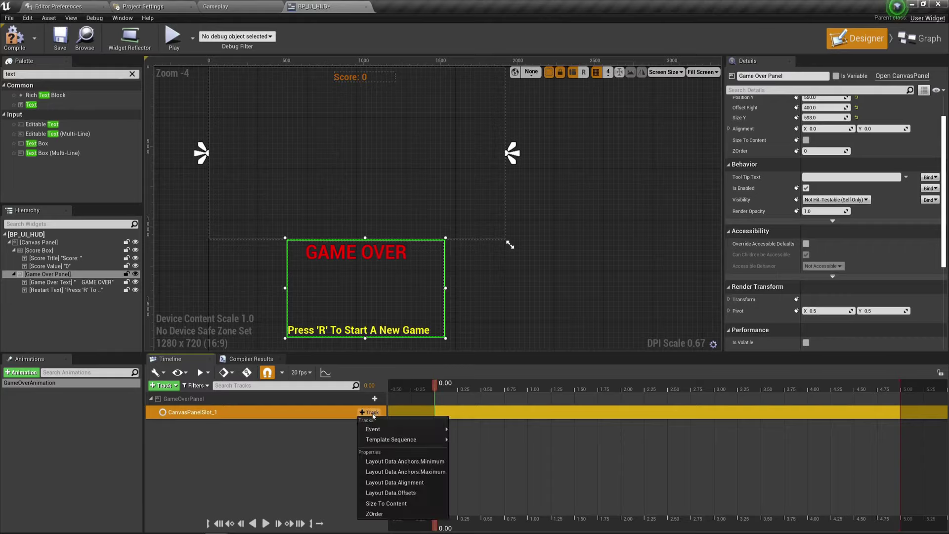
pyautogui.click(381, 493)
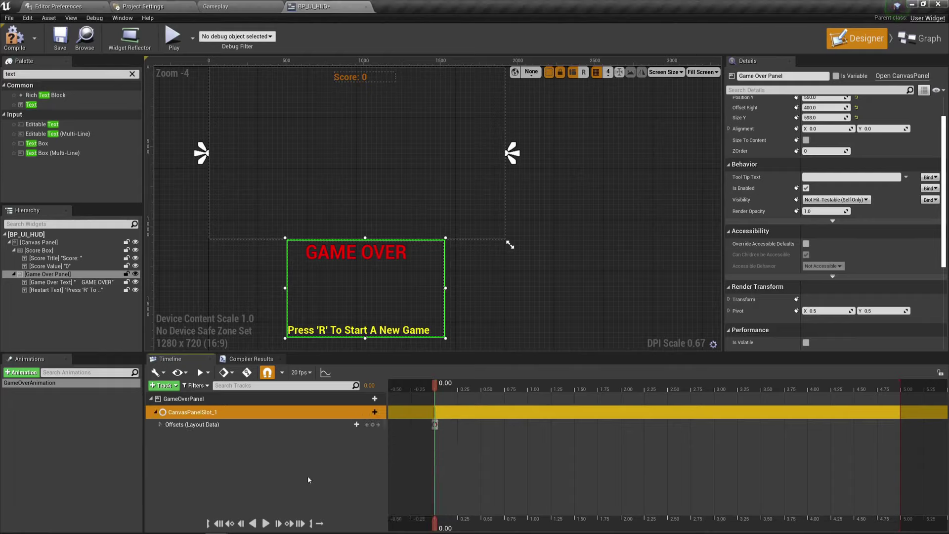
pyautogui.click(160, 424)
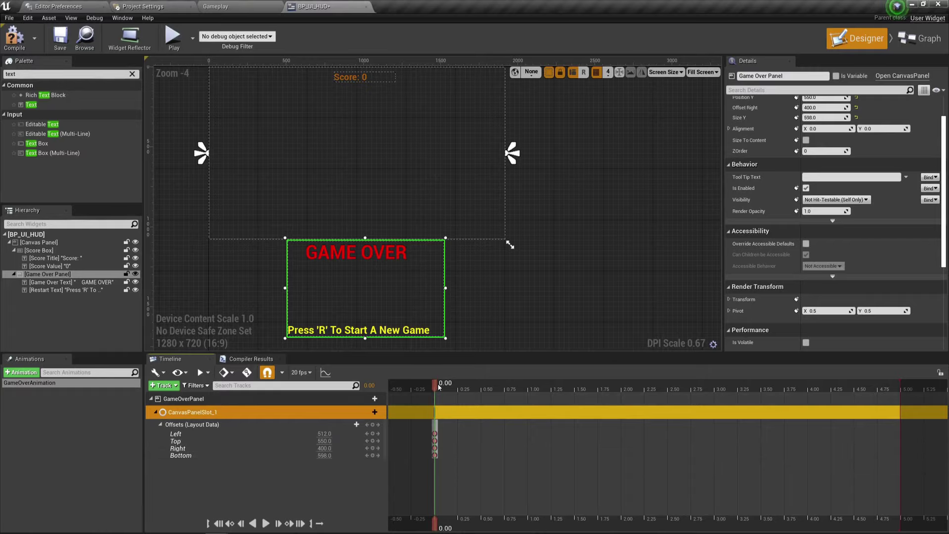
# Move the animation time to 1.00 and add a keyframe there for the panel's Top offset
pyautogui.moveTo(439, 387)
pyautogui.mouseDown()
pyautogui.moveTo(460, 387)
pyautogui.moveTo(444, 391)
pyautogui.mouseUp()
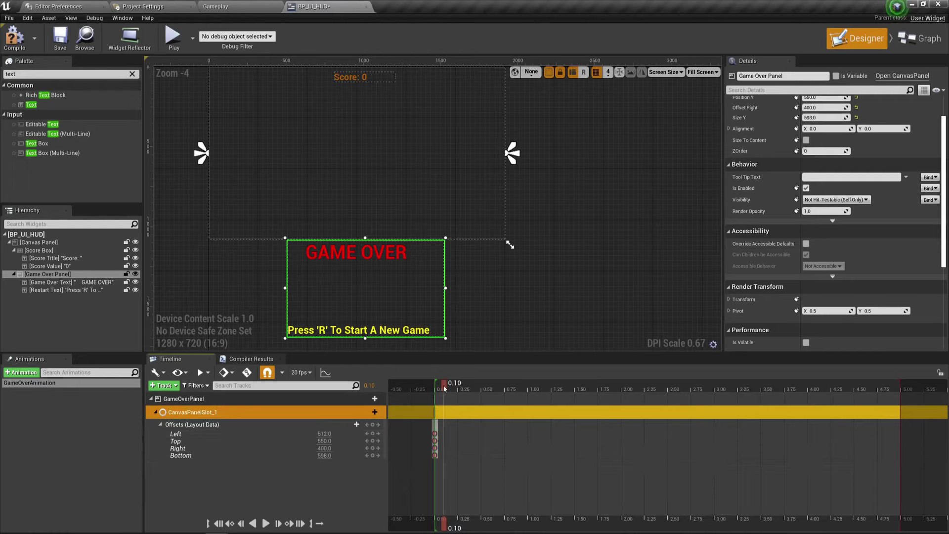
pyautogui.moveTo(444, 389); pyautogui.dragTo(442, 388)
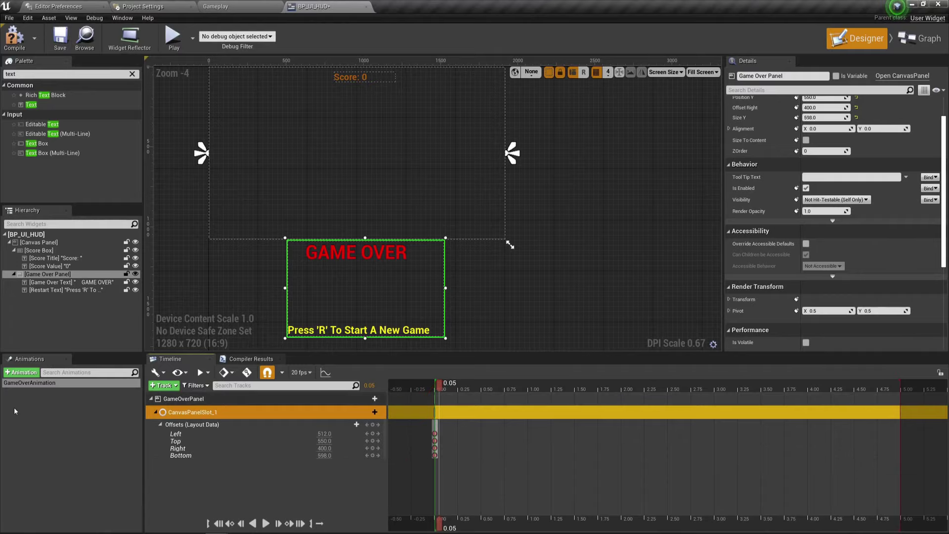
pyautogui.moveTo(439, 385)
pyautogui.mouseDown()
pyautogui.moveTo(547, 375)
pyautogui.moveTo(477, 383)
pyautogui.moveTo(519, 398)
pyautogui.moveTo(529, 386)
pyautogui.mouseUp()
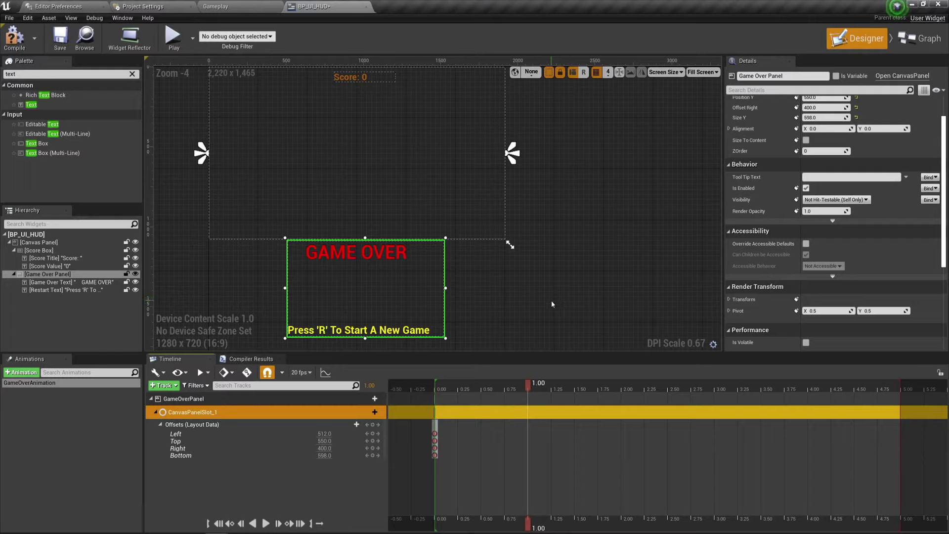
pyautogui.click(217, 443)
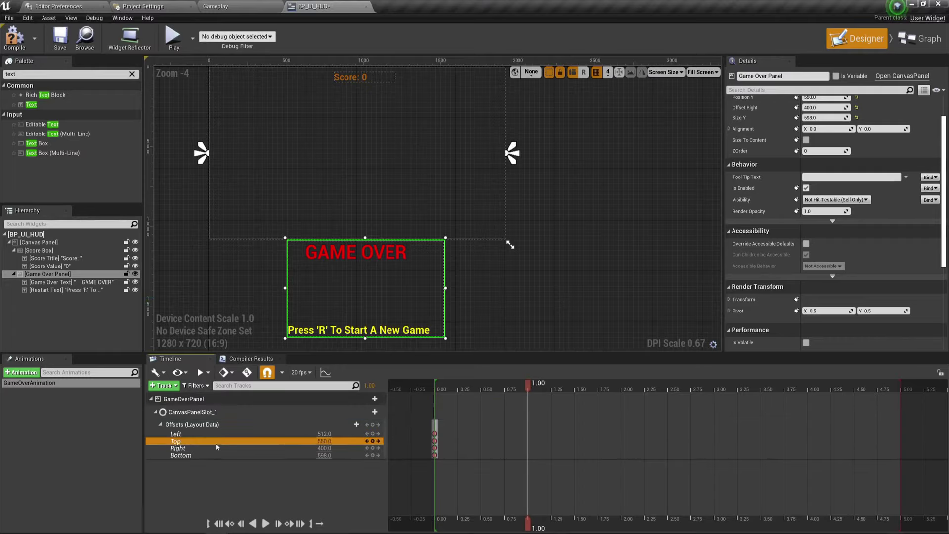
pyautogui.click(373, 441)
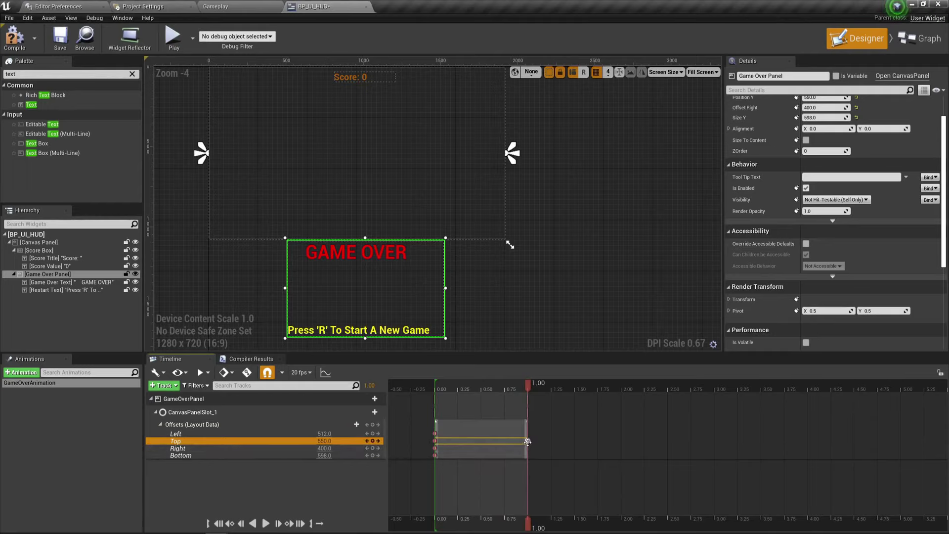
# Set the Top offset to -64 at the 1.00 keyframe so the Game Over Panel moves up into the canvas
pyautogui.scroll(2, 792, 208)
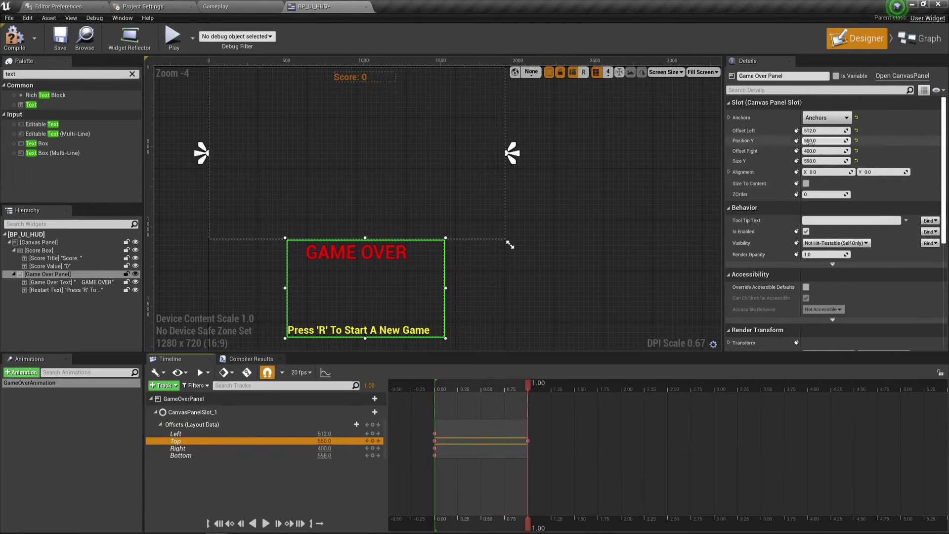
pyautogui.click(325, 442)
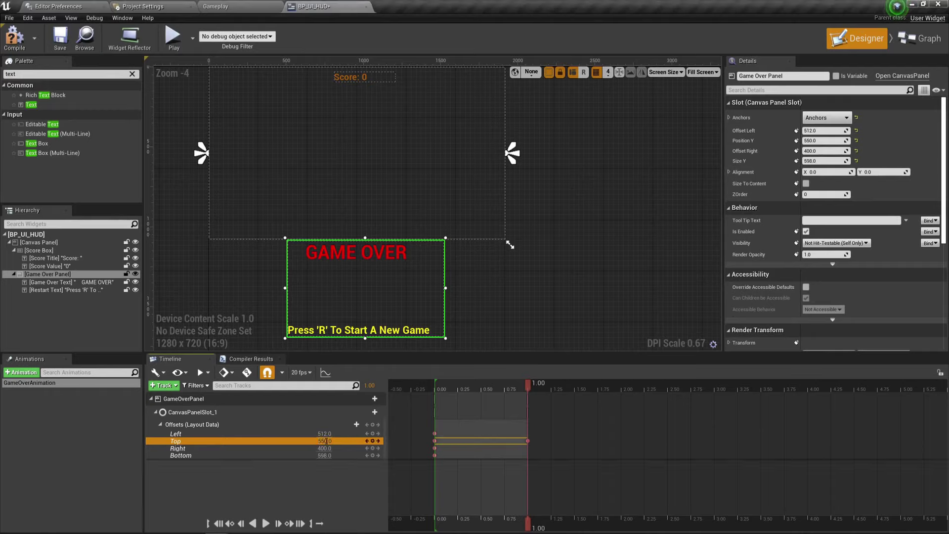
pyautogui.write('10')
pyautogui.write('0')
pyautogui.press('Return')
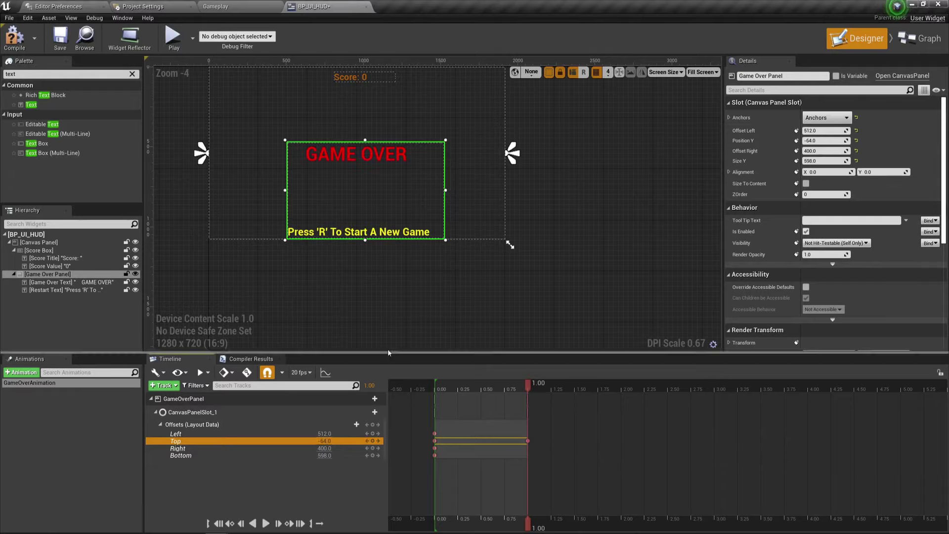
# Scrub the animation back to 0.00, then compile and save the widget blueprint
pyautogui.click(519, 393)
pyautogui.moveTo(528, 385); pyautogui.dragTo(436, 392)
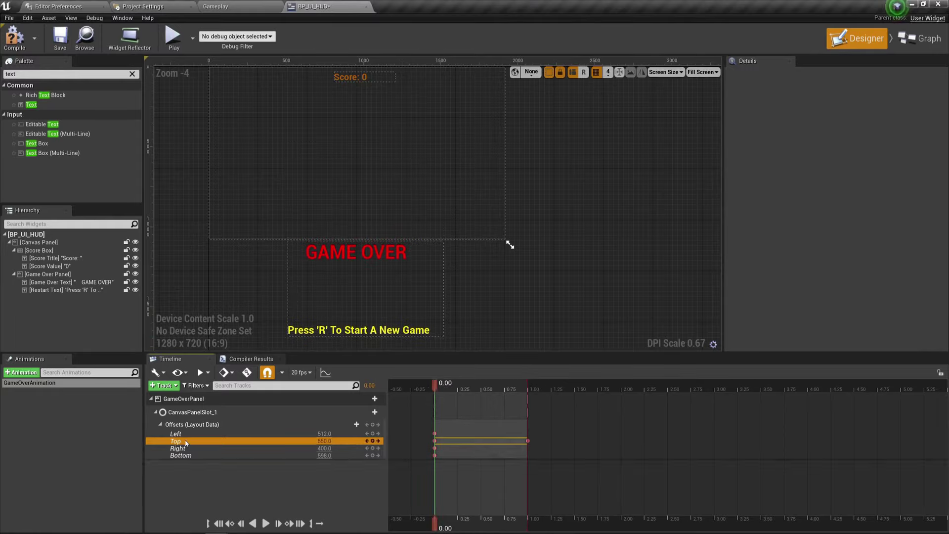
pyautogui.moveTo(177, 425); pyautogui.dragTo(154, 449)
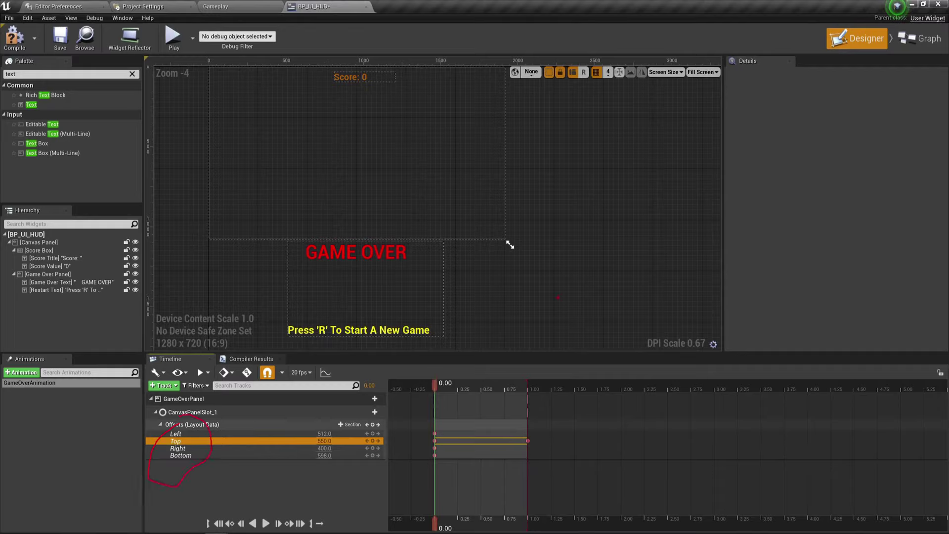
pyautogui.press('Escape')
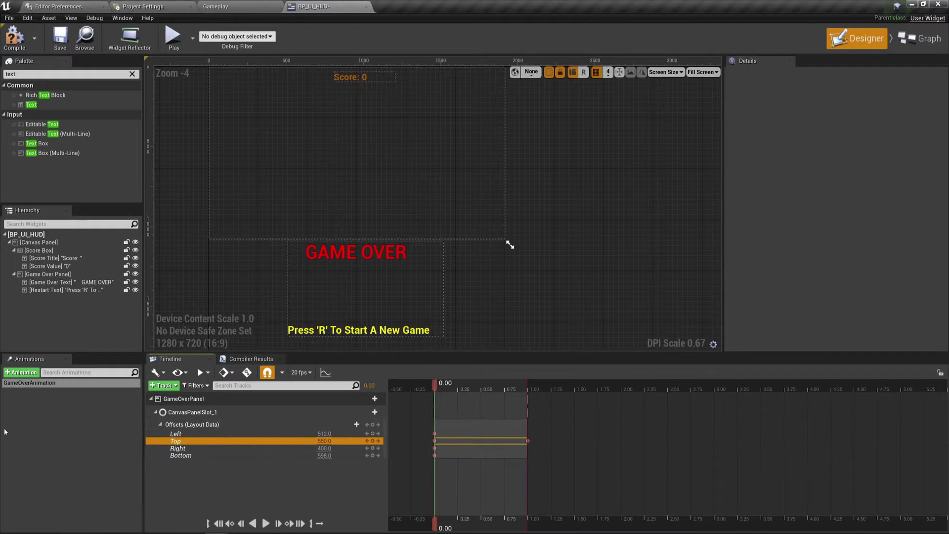
pyautogui.click(21, 40)
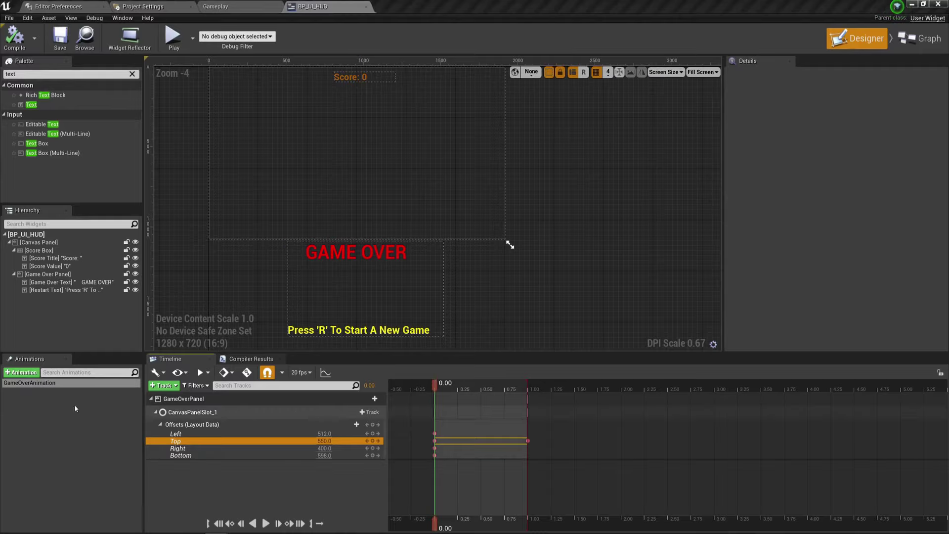
# Create a second widget animation alongside GameOverAnimation
pyautogui.click(21, 373)
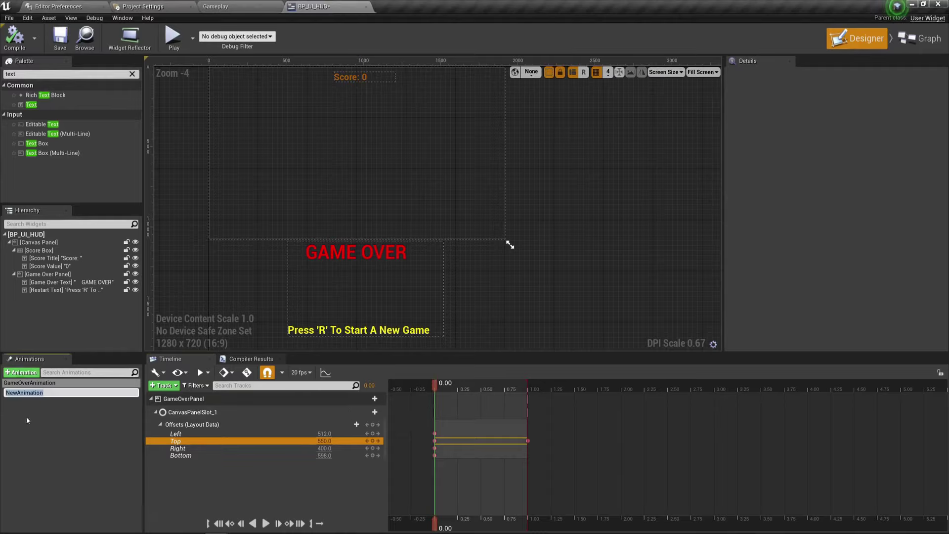
pyautogui.press('Escape')
pyautogui.click(34, 385)
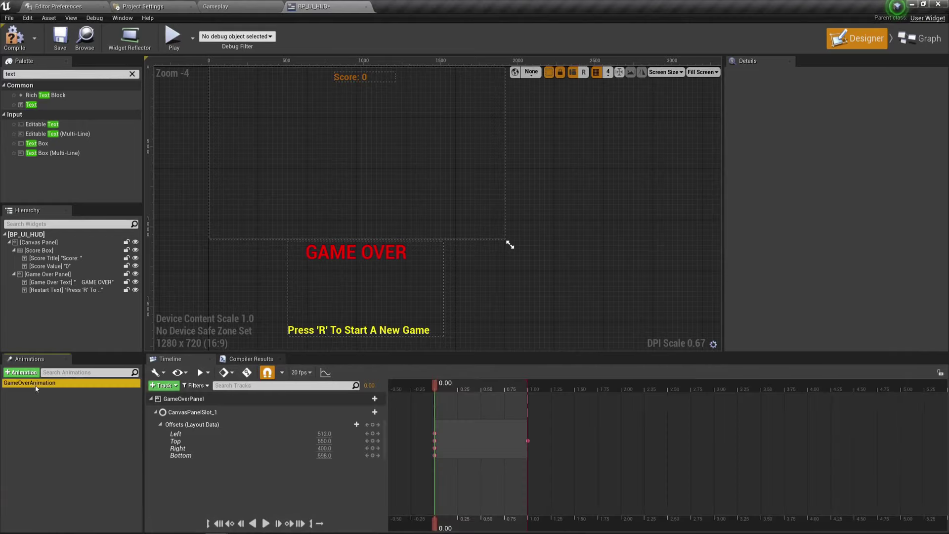
pyautogui.click(26, 374)
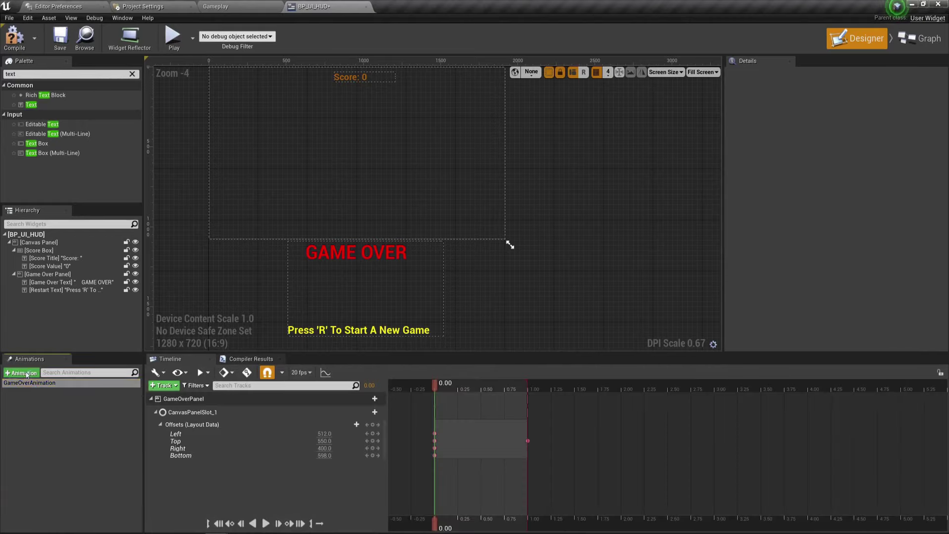
pyautogui.press('Return')
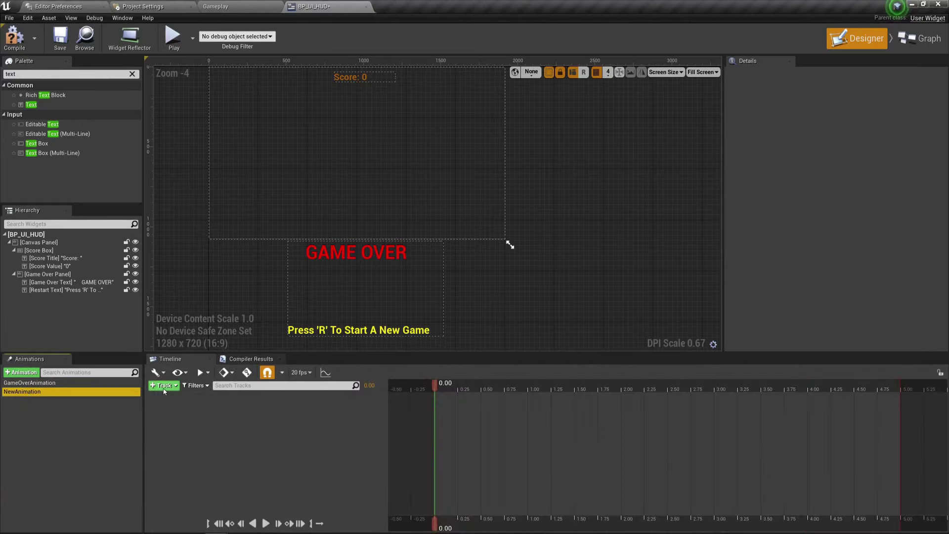
pyautogui.click(163, 386)
pyautogui.click(37, 409)
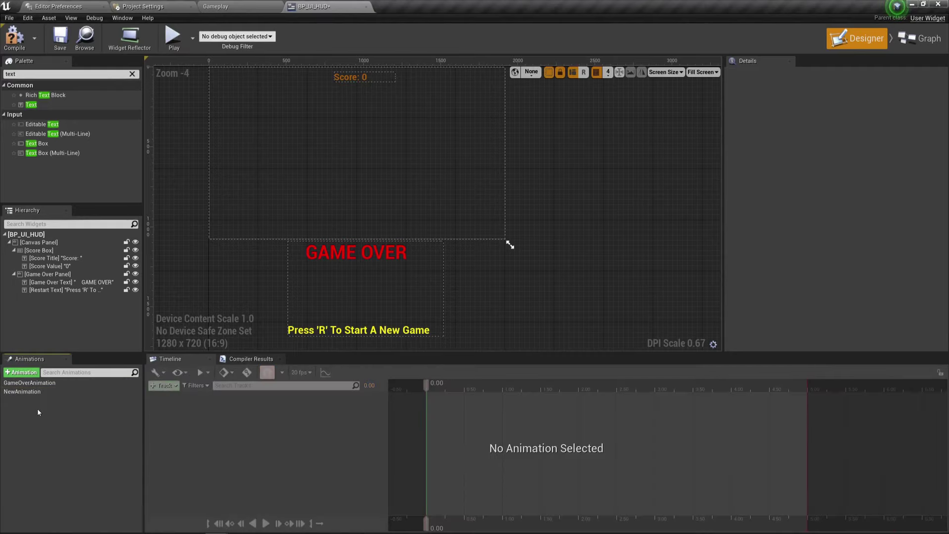
pyautogui.click(34, 392)
pyautogui.click(48, 274)
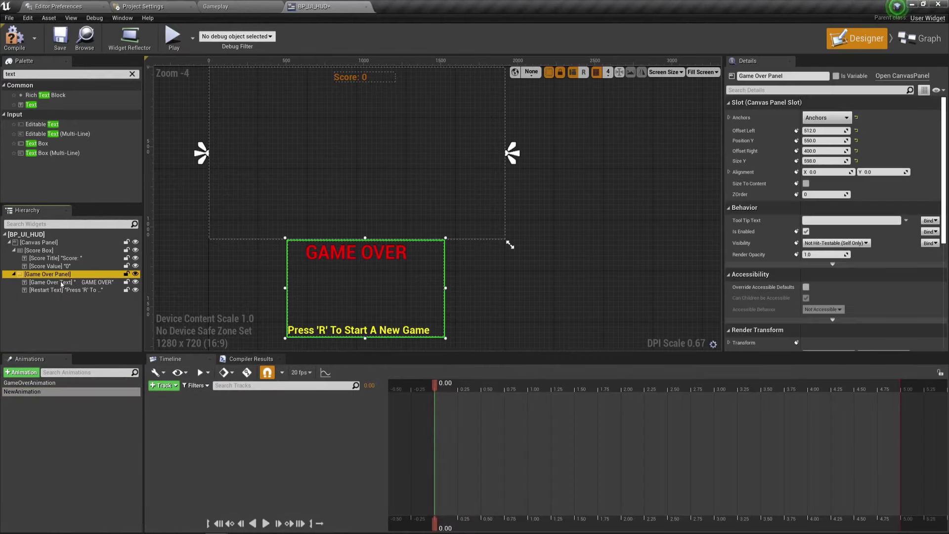
pyautogui.click(87, 393)
pyautogui.click(164, 386)
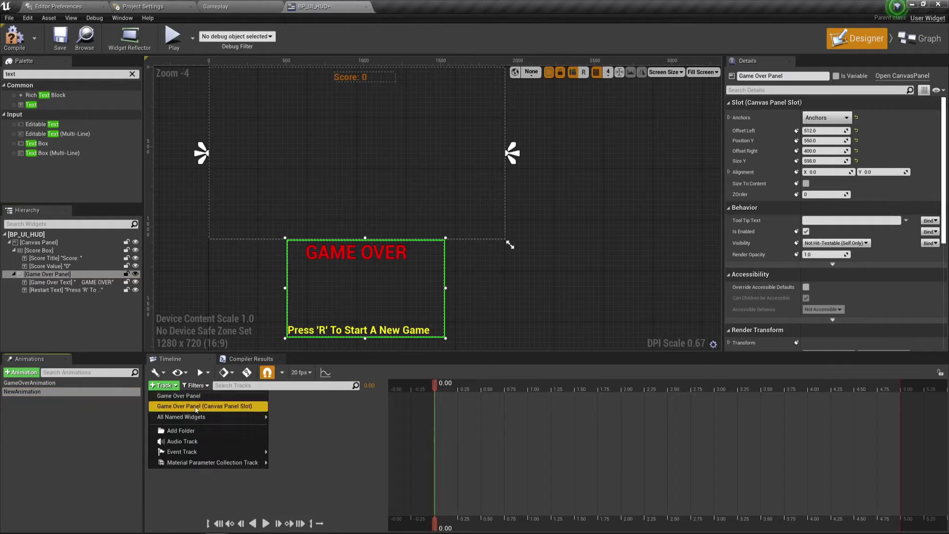
pyautogui.moveTo(213, 417)
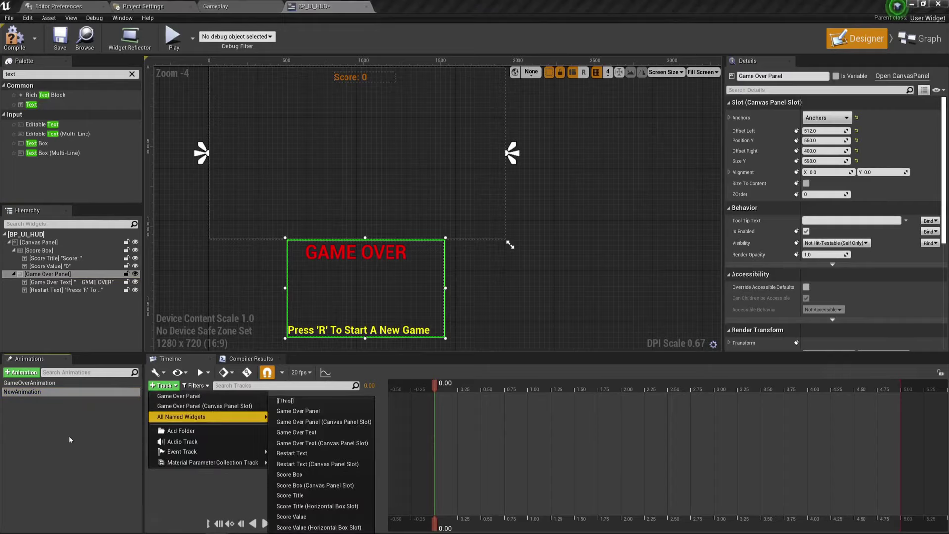
pyautogui.click(70, 439)
pyautogui.click(43, 392)
pyautogui.press('Delete')
# Select GameOverAnimation and scrub its timeline to 0.85 to preview the Game Over panel's movement
pyautogui.click(29, 382)
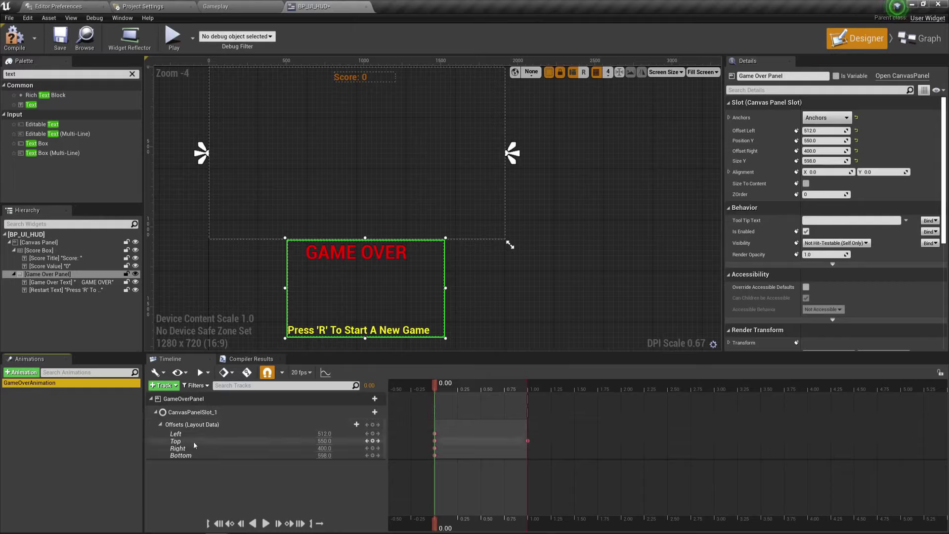
pyautogui.moveTo(484, 391); pyautogui.dragTo(514, 379)
pyautogui.click(461, 294)
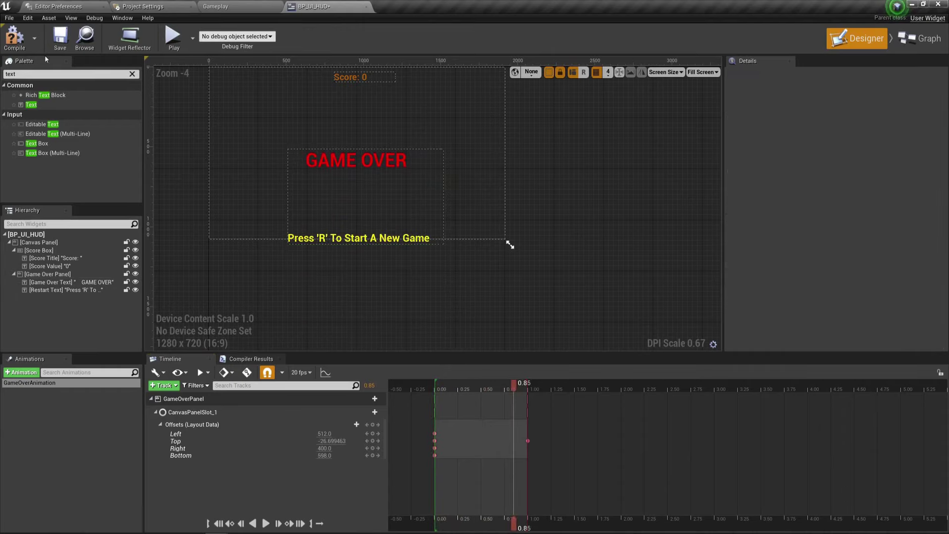
pyautogui.click(88, 350)
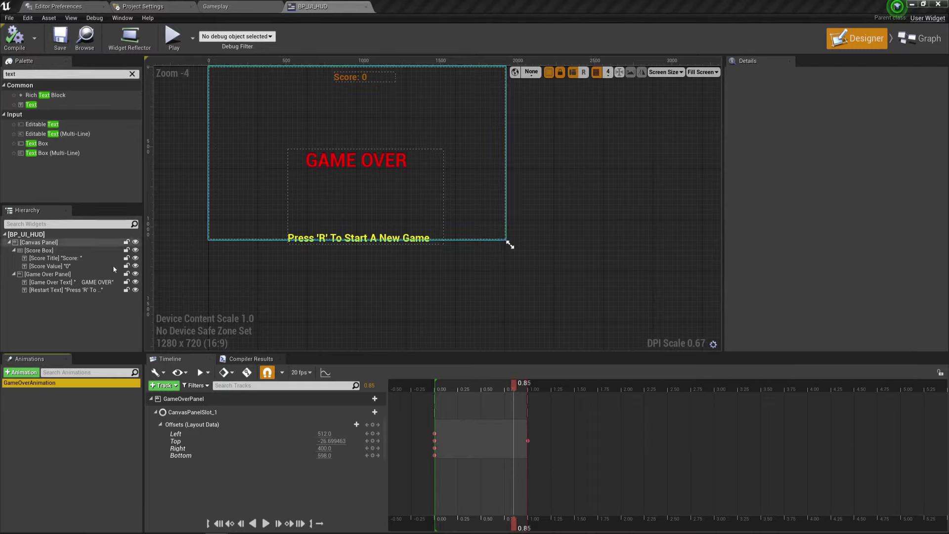
# Expose the Restart Text, Game Over Text and Score Value widgets as variables
pyautogui.click(71, 290)
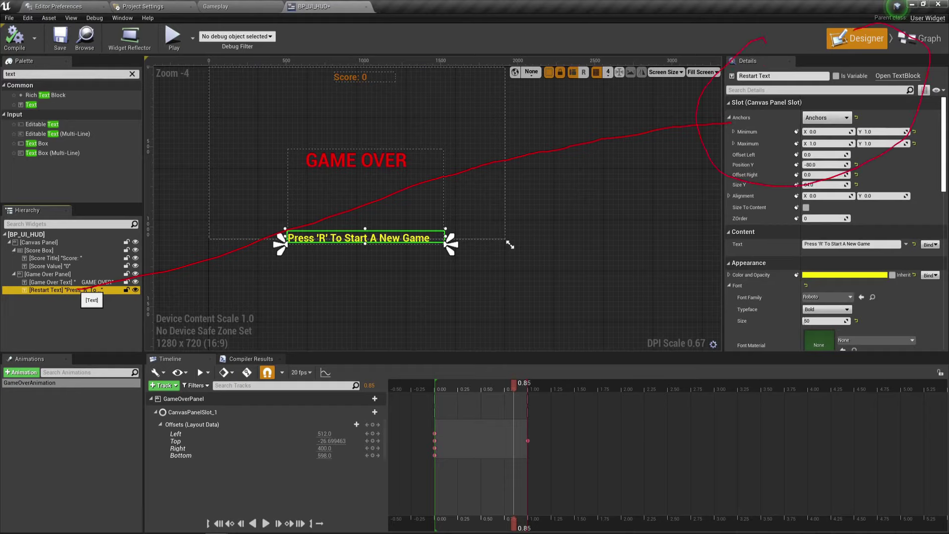
pyautogui.press('Escape')
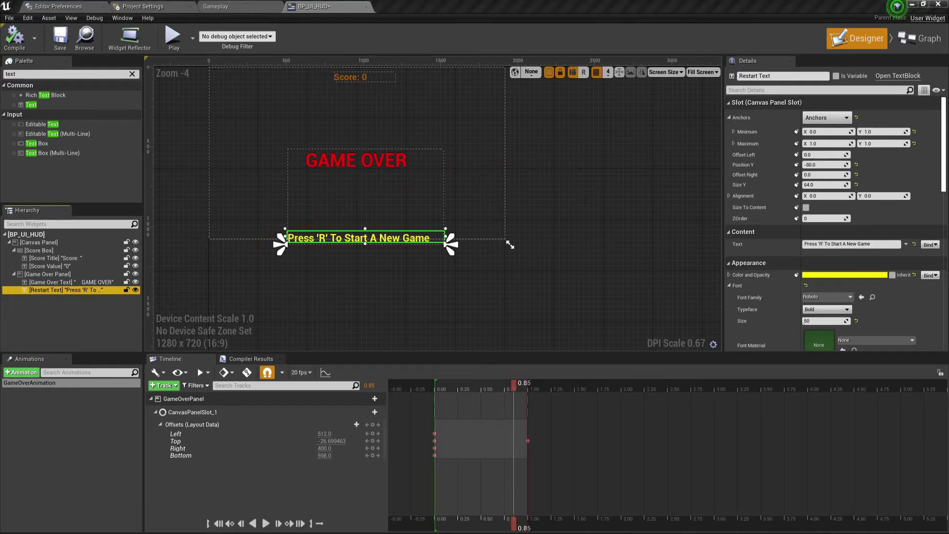
pyautogui.click(837, 76)
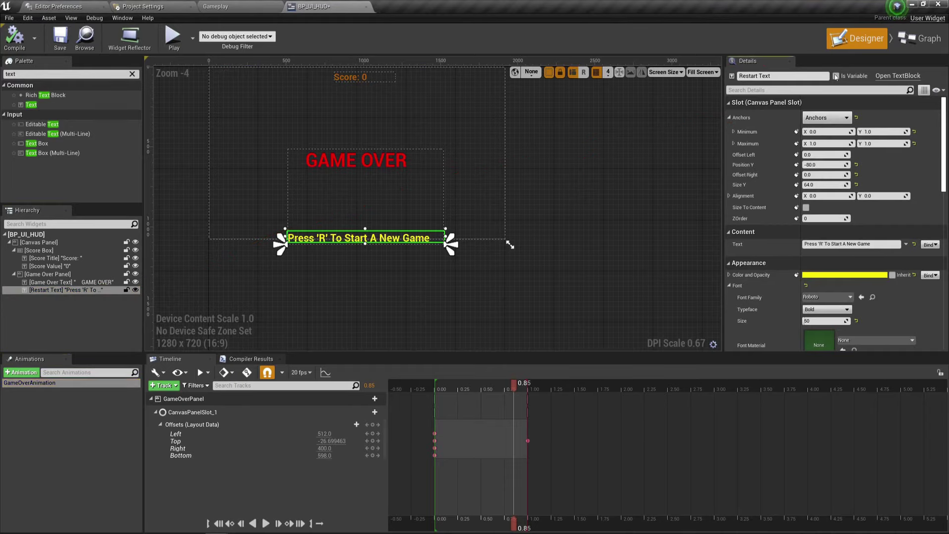
pyautogui.click(64, 283)
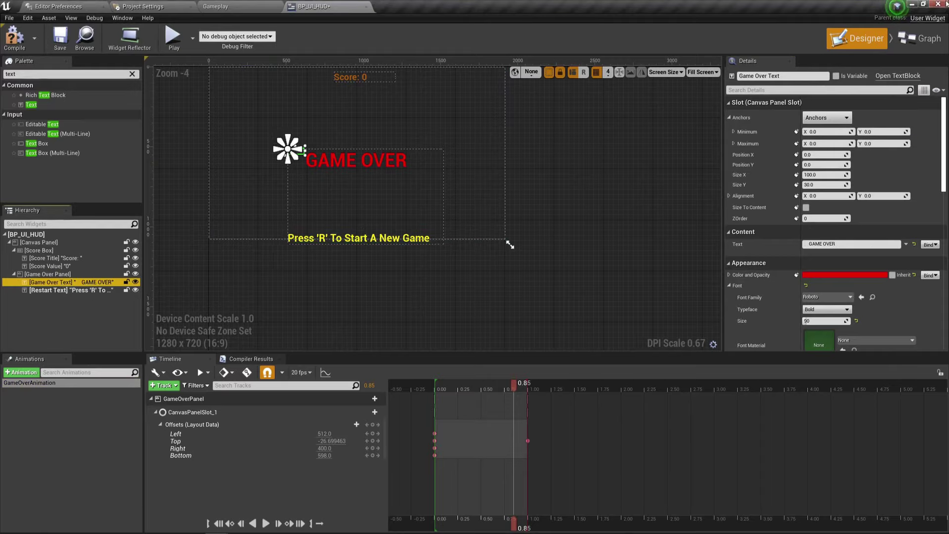
pyautogui.click(837, 77)
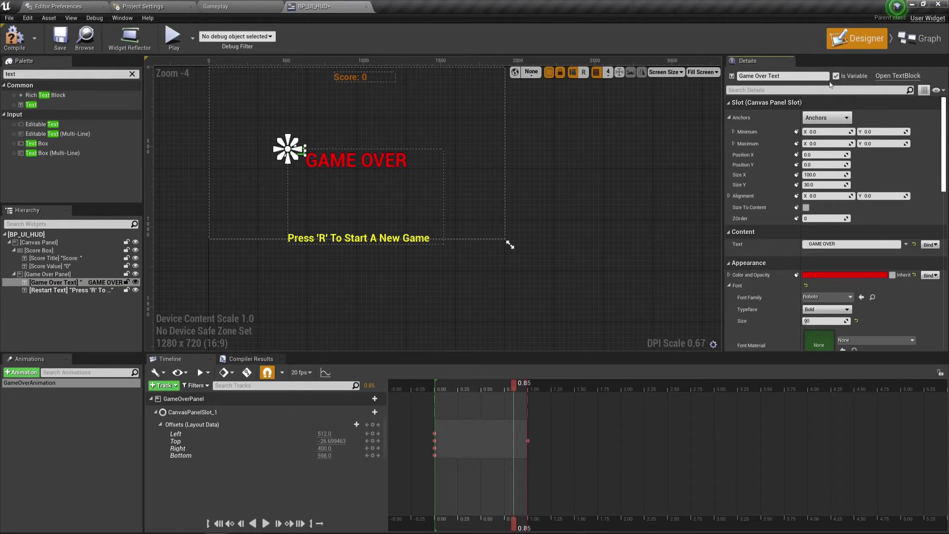
pyautogui.click(54, 266)
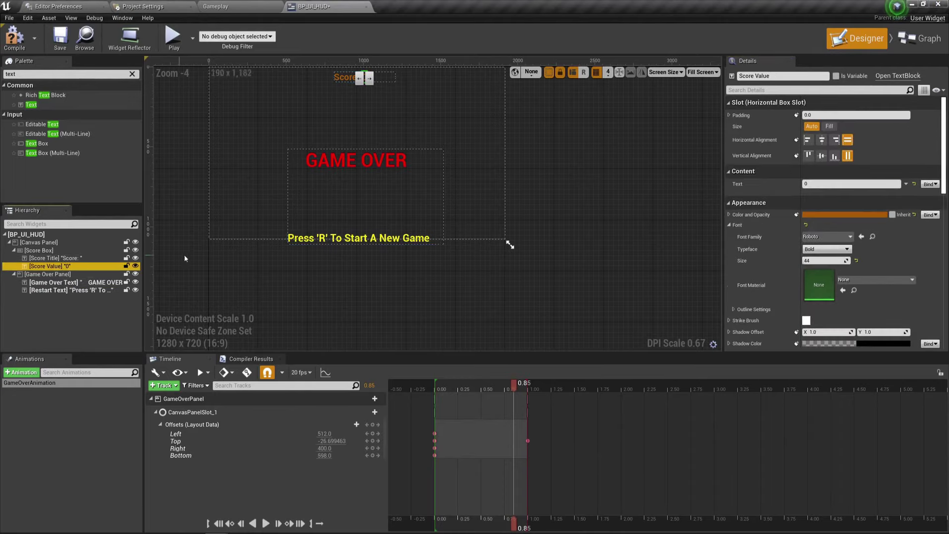
pyautogui.click(837, 77)
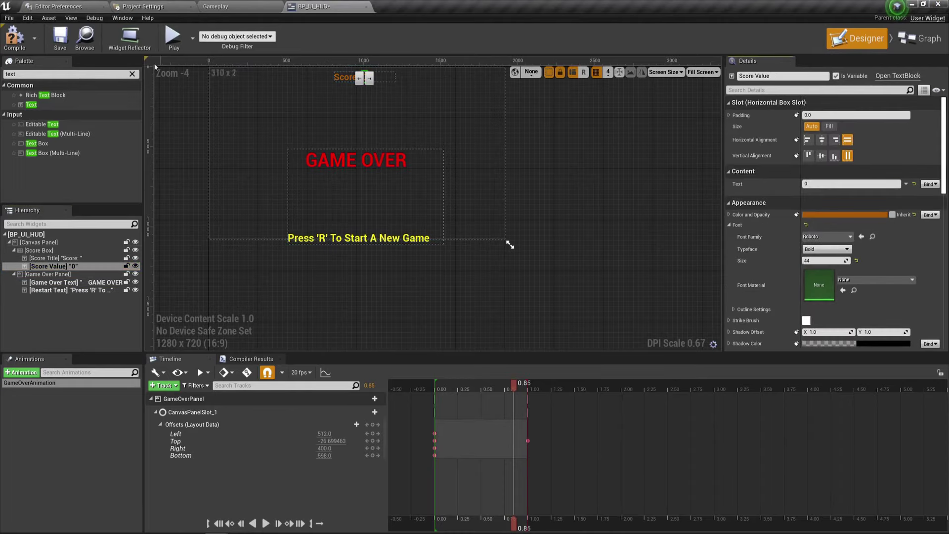
# Return the animation playhead to 0.00 and clear the palette's search filter
pyautogui.click(567, 378)
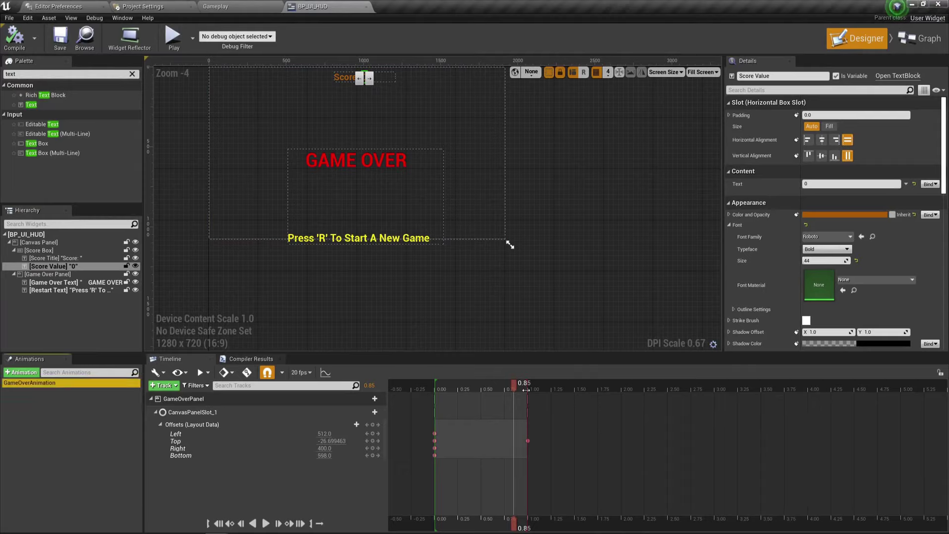
pyautogui.click(435, 386)
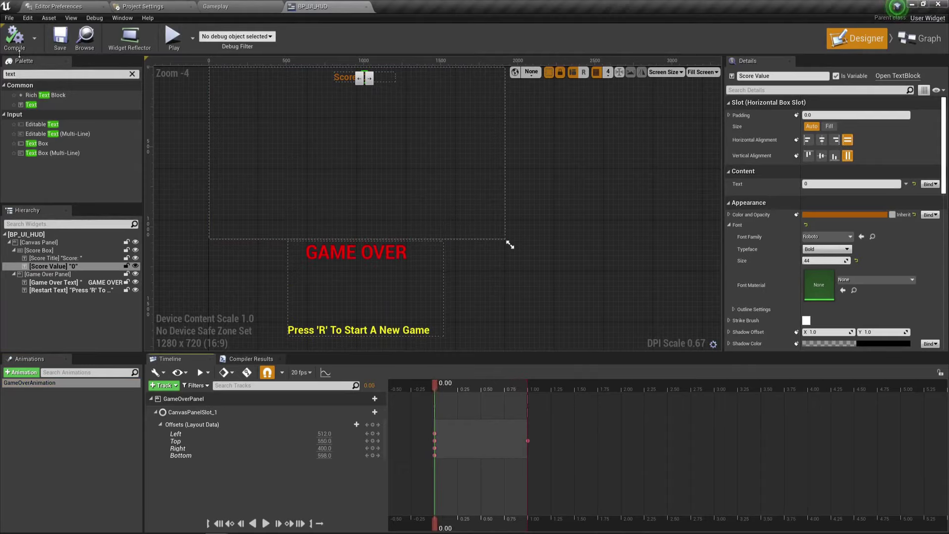
pyautogui.click(132, 73)
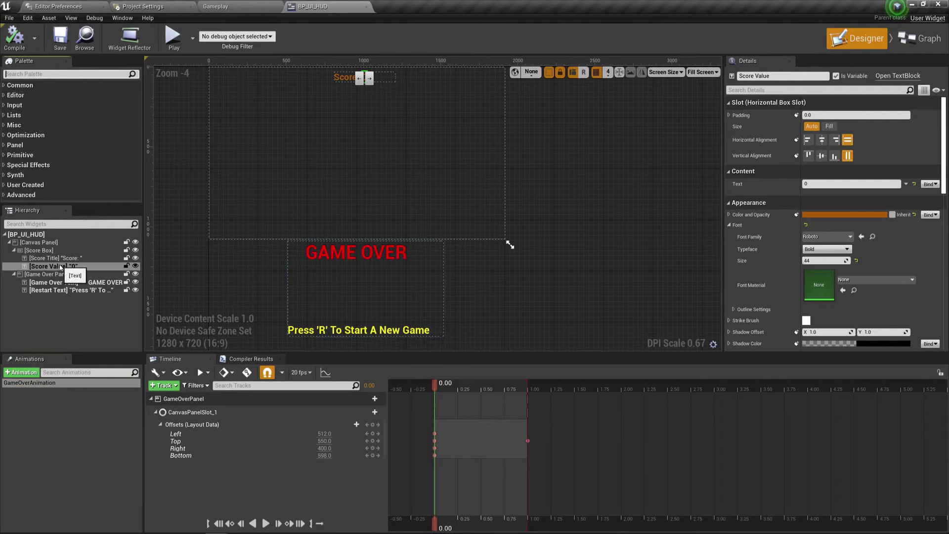
# Check the variable setting of the Score Value, Game Over Text and Restart Text widgets
pyautogui.click(64, 282)
pyautogui.click(54, 266)
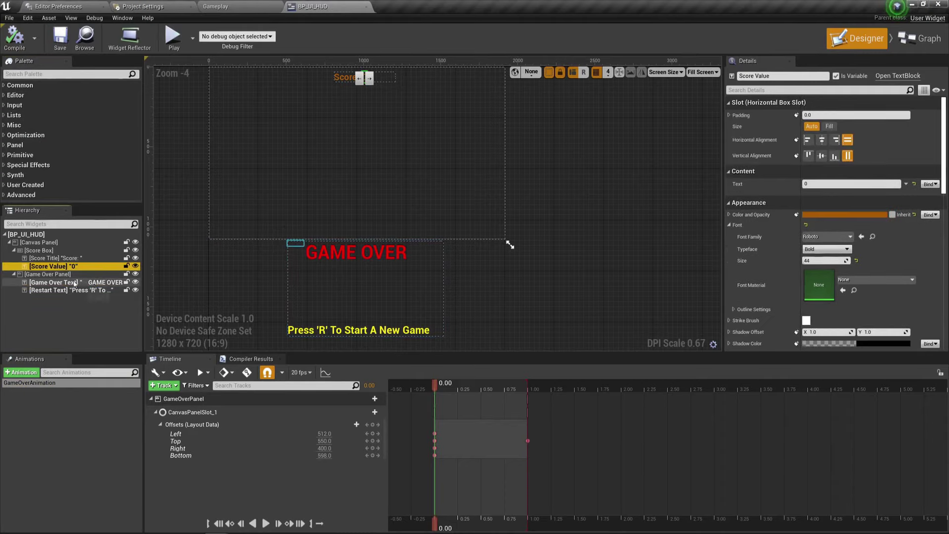
pyautogui.click(75, 282)
pyautogui.click(74, 290)
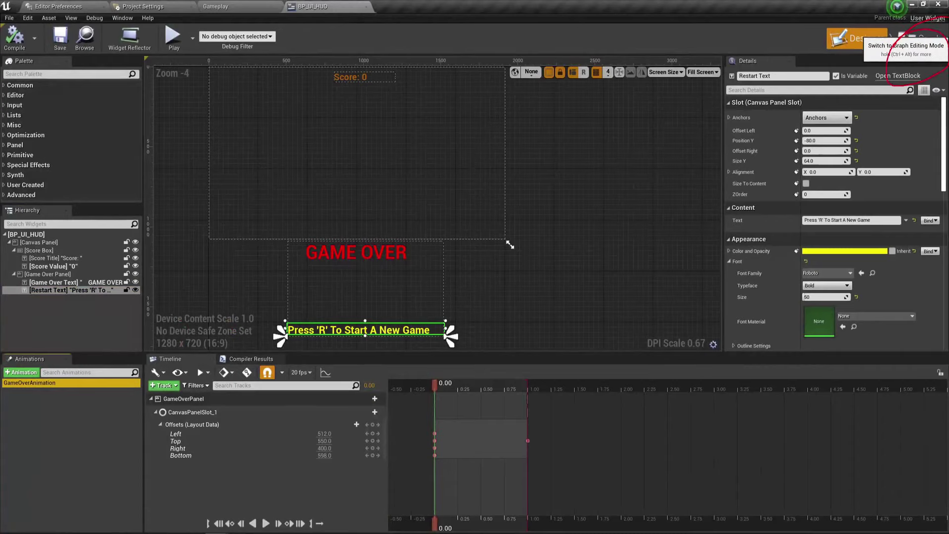
# Switch to the widget's event graph and delete the Event Pre Construct and Event Tick nodes
pyautogui.click(921, 38)
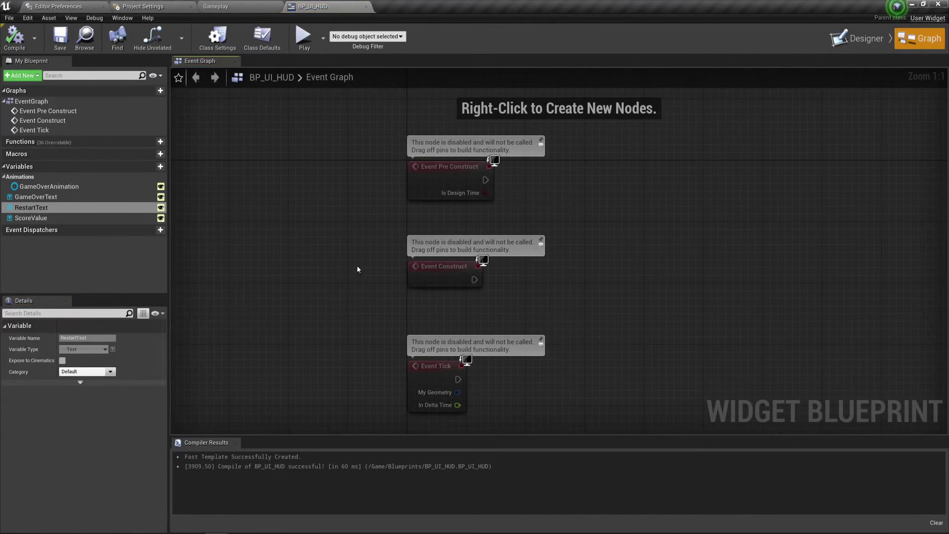
pyautogui.click(420, 183)
pyautogui.press('Delete')
pyautogui.moveTo(272, 322); pyautogui.dragTo(240, 284, button='right')
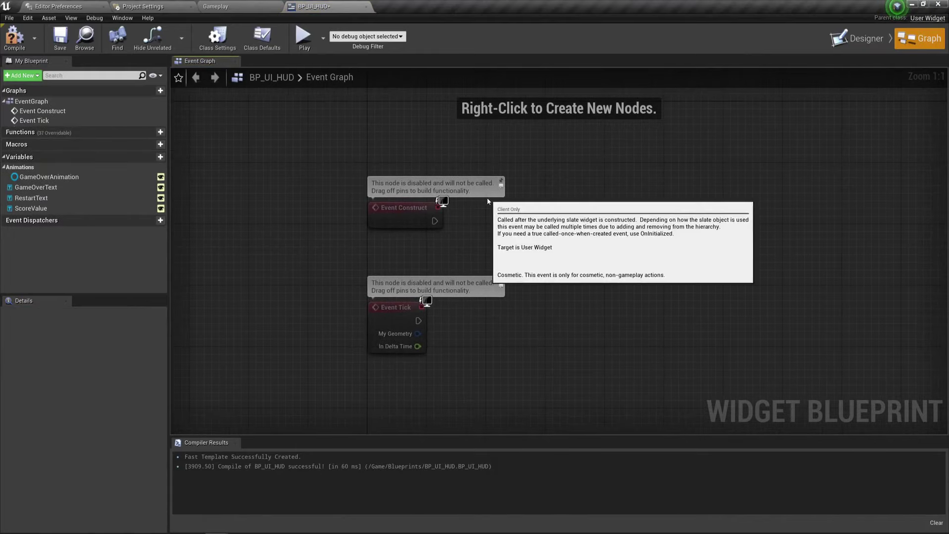
pyautogui.click(393, 318)
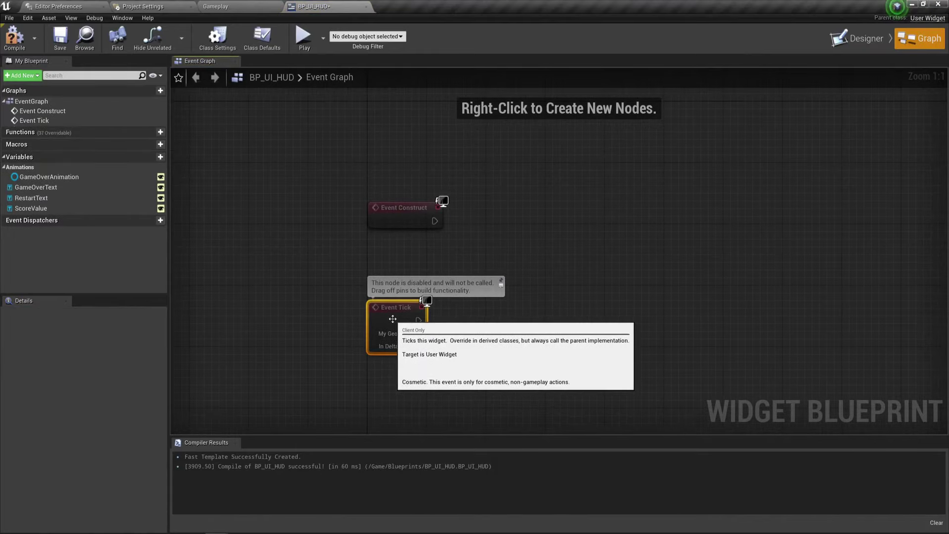
pyautogui.press('Delete')
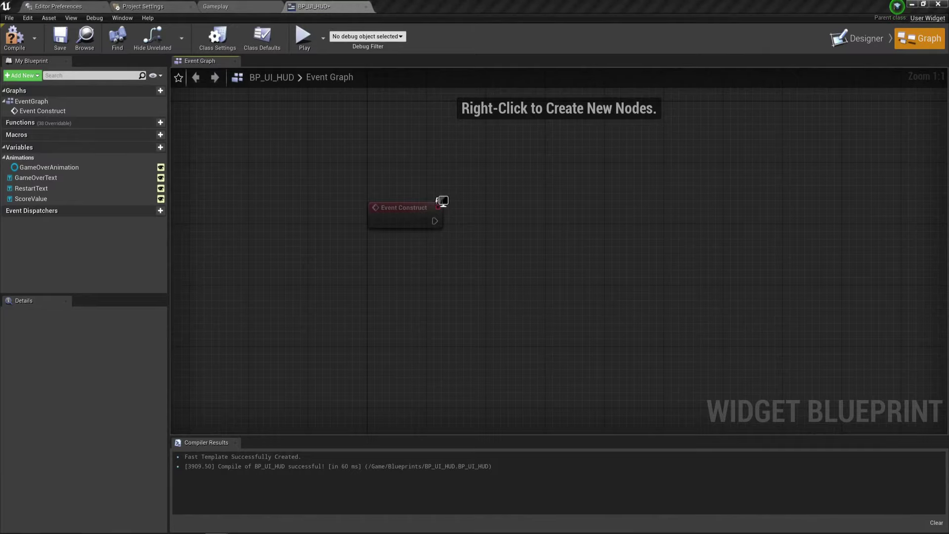
# Place getter nodes for GameOverText and RestartText below the Event Construct node
pyautogui.moveTo(472, 248); pyautogui.dragTo(403, 198, button='right')
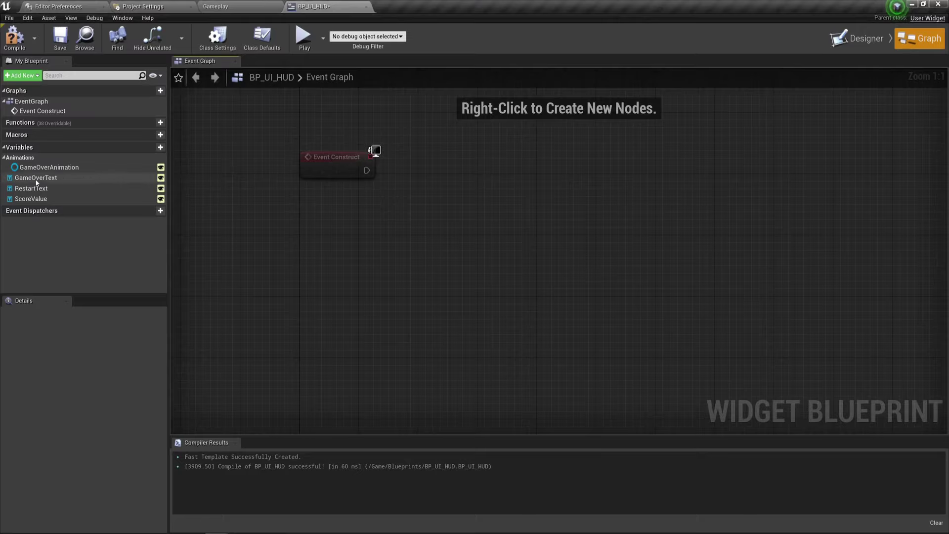
pyautogui.moveTo(36, 178); pyautogui.dragTo(361, 208)
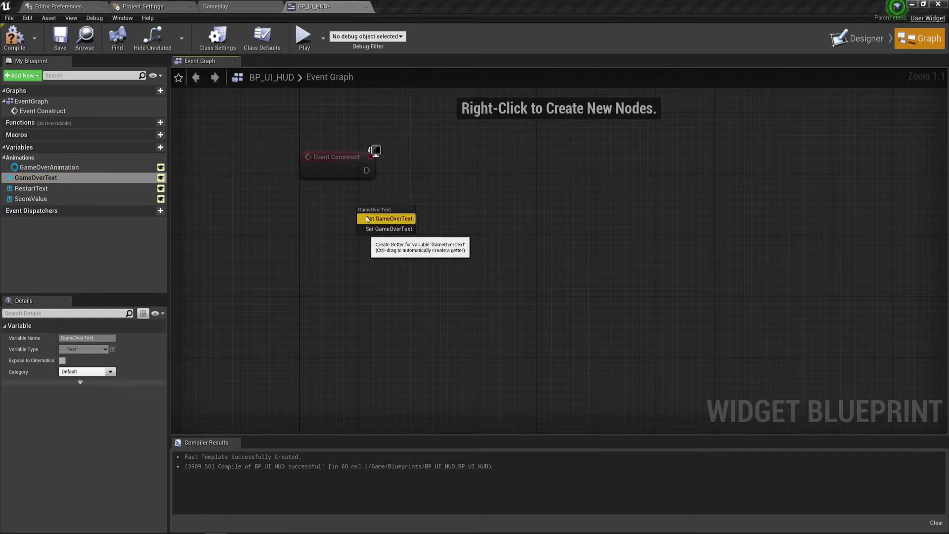
pyautogui.click(368, 220)
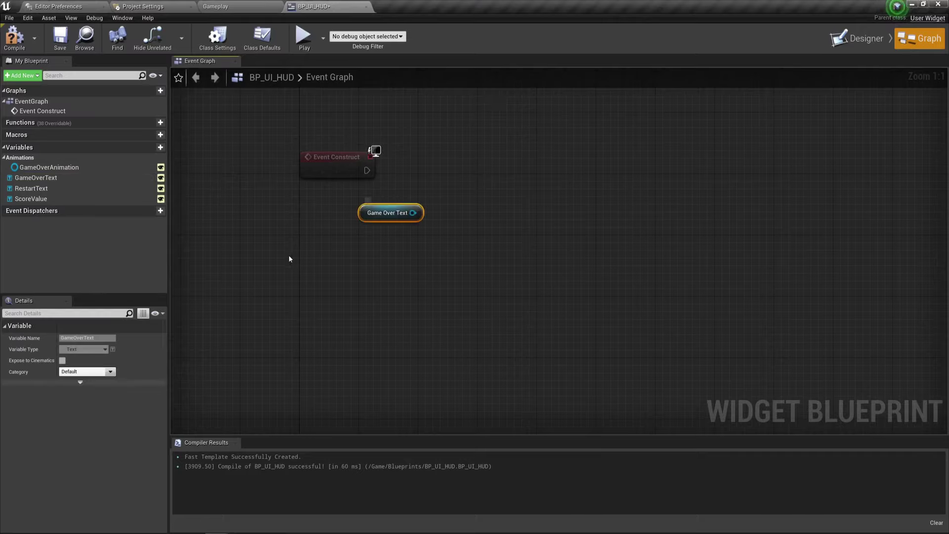
pyautogui.click(31, 190)
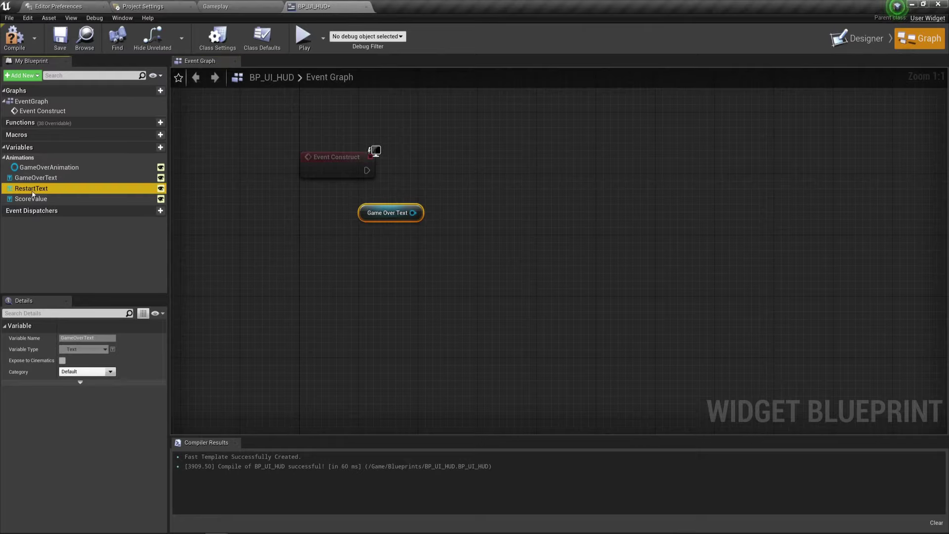
pyautogui.moveTo(32, 194); pyautogui.dragTo(452, 177)
pyautogui.click(392, 248)
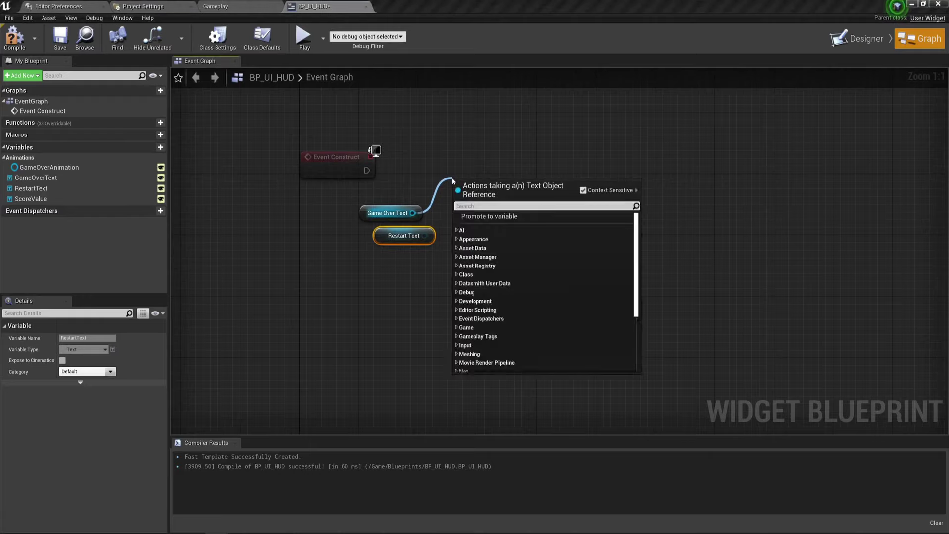
# Add a Set Visibility node targeting Game Over Text and connect Event Construct's execution output to it
pyautogui.write('set visi')
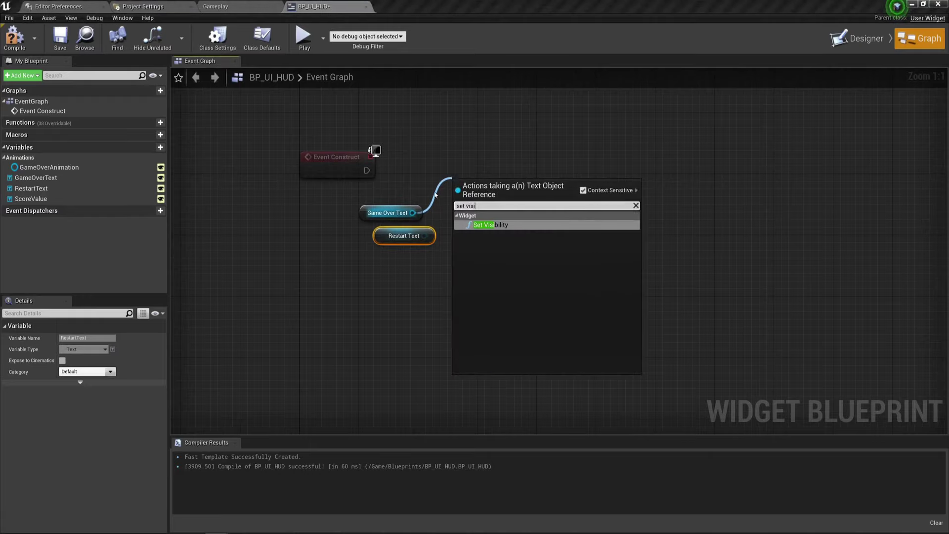
pyautogui.click(483, 227)
pyautogui.moveTo(495, 191); pyautogui.dragTo(495, 148)
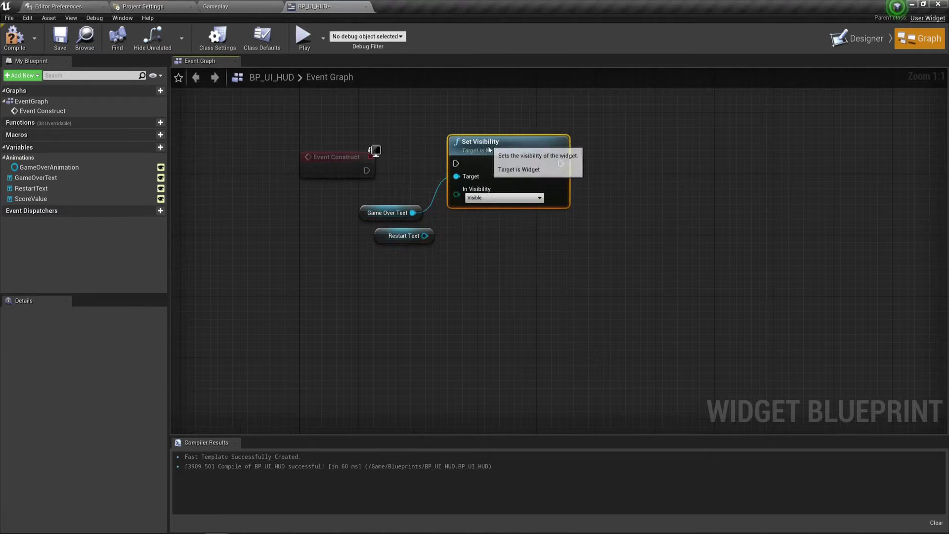
pyautogui.moveTo(371, 175); pyautogui.dragTo(456, 171)
# Tidy the node positions and connect Restart Text to the Set Visibility node's Target as well
pyautogui.moveTo(326, 176); pyautogui.dragTo(313, 176)
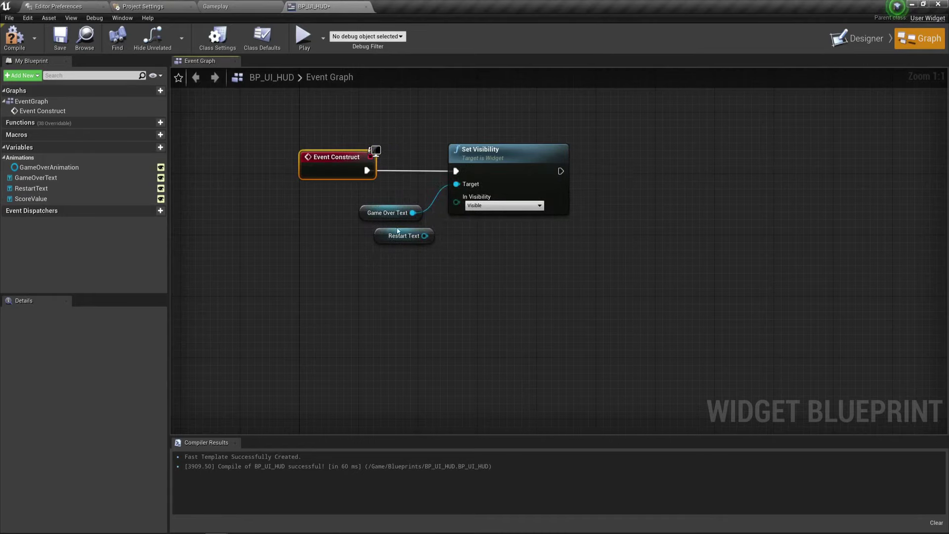
pyautogui.moveTo(374, 217)
pyautogui.mouseDown()
pyautogui.moveTo(365, 210)
pyautogui.moveTo(386, 236)
pyautogui.moveTo(366, 205)
pyautogui.mouseUp()
pyautogui.moveTo(410, 236); pyautogui.dragTo(456, 184)
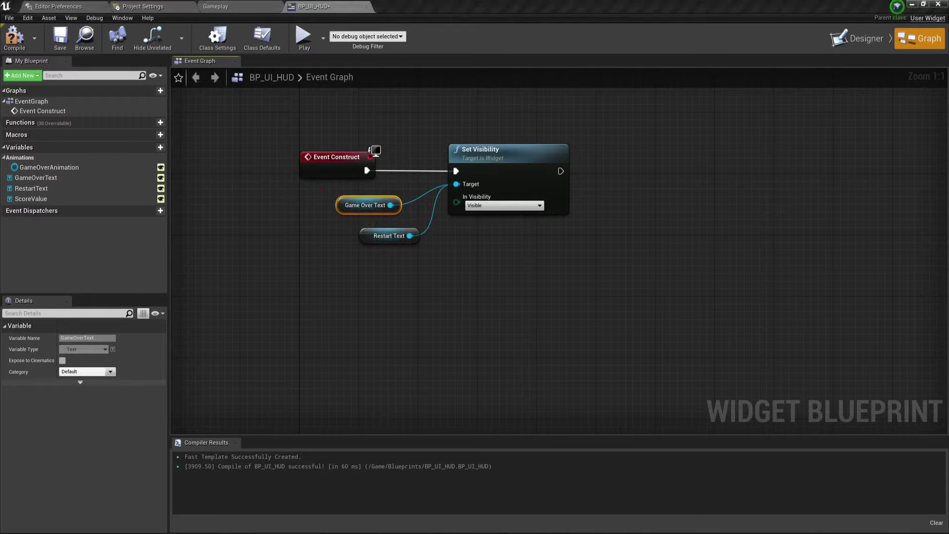
# Set In Visibility to Hidden on the Set Visibility node and compile the widget blueprint
pyautogui.click(489, 205)
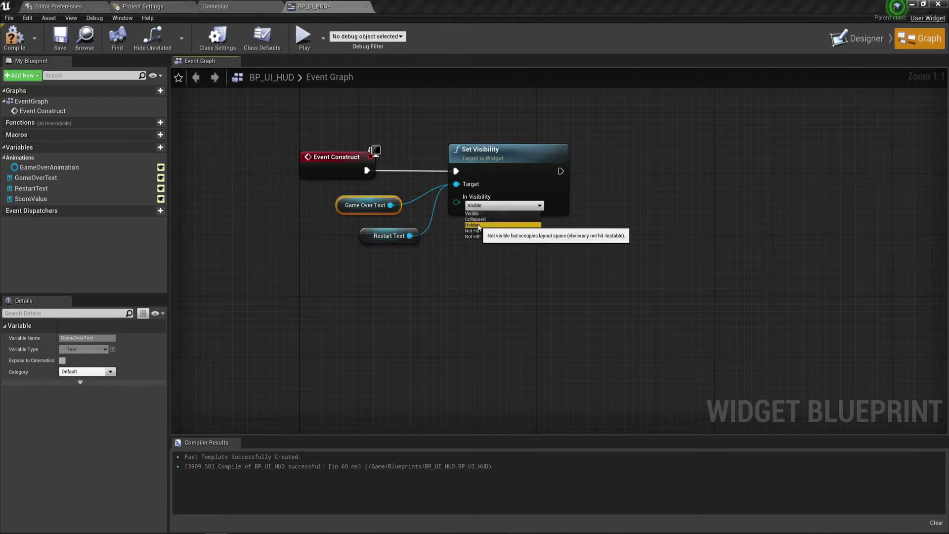
pyautogui.click(474, 225)
pyautogui.click(15, 38)
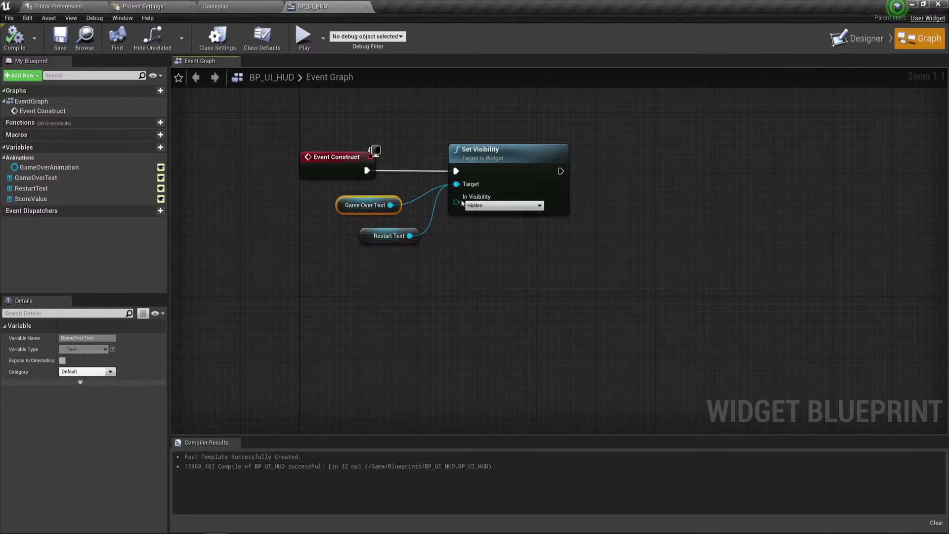
pyautogui.click(500, 278)
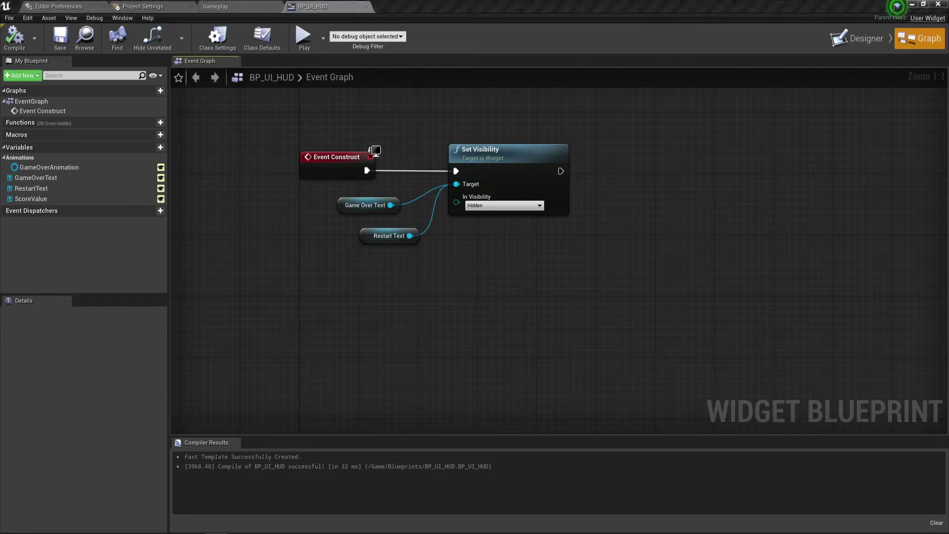
# Add a custom event named Update Score below the Event Construct nodes
pyautogui.moveTo(387, 233)
pyautogui.mouseDown(button='right')
pyautogui.moveTo(409, 204)
pyautogui.moveTo(375, 229)
pyautogui.mouseUp(button='right')
pyautogui.scroll(-2, 375, 228)
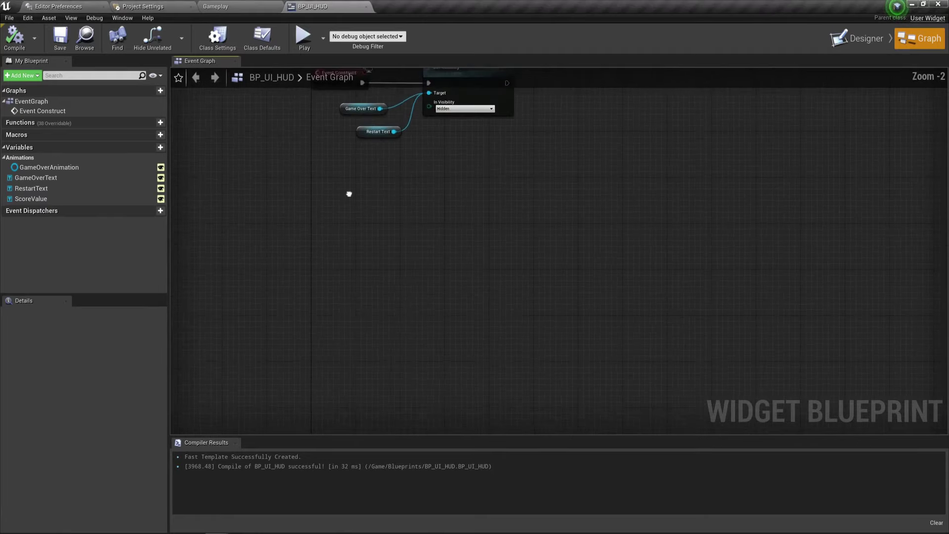
pyautogui.moveTo(350, 193); pyautogui.dragTo(324, 216, button='right')
pyautogui.rightClick(325, 217)
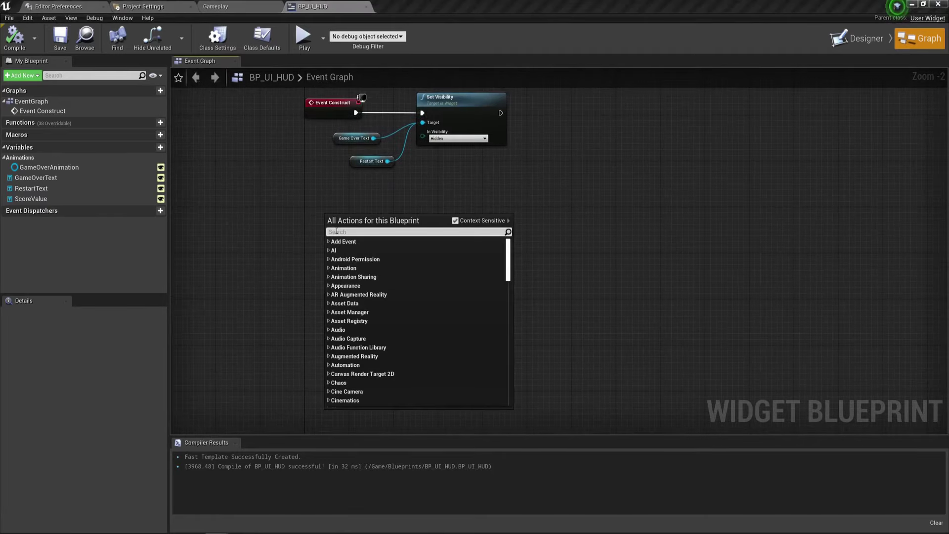
pyautogui.write('custom even')
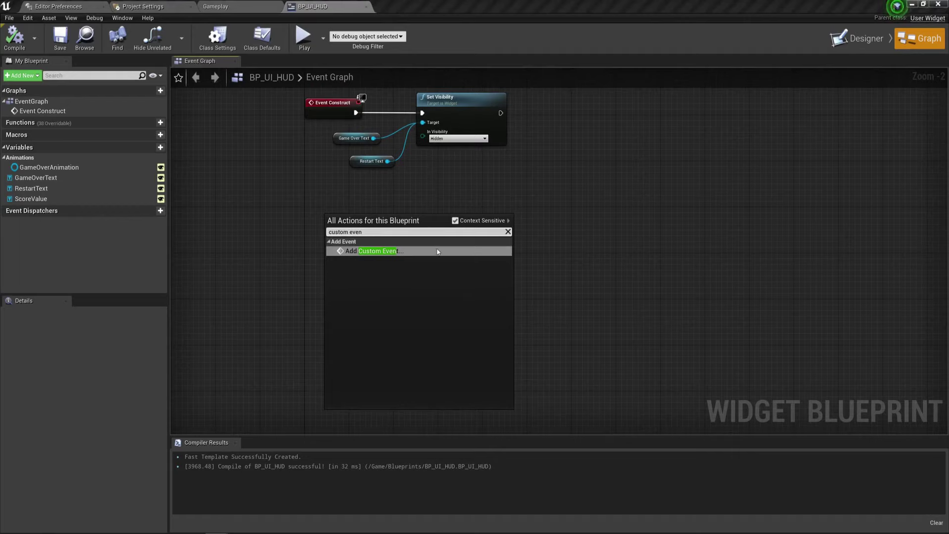
pyautogui.click(437, 251)
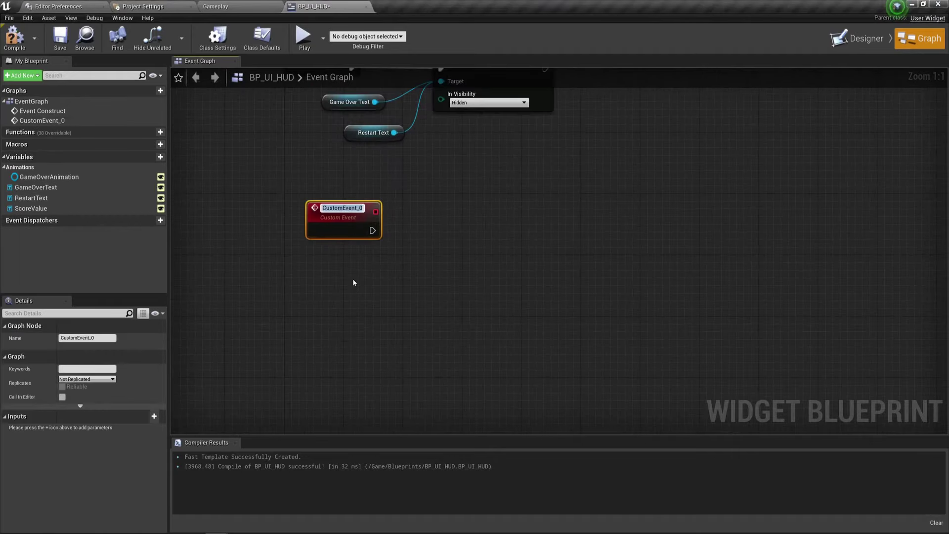
pyautogui.write('Update Score')
pyautogui.press('Return')
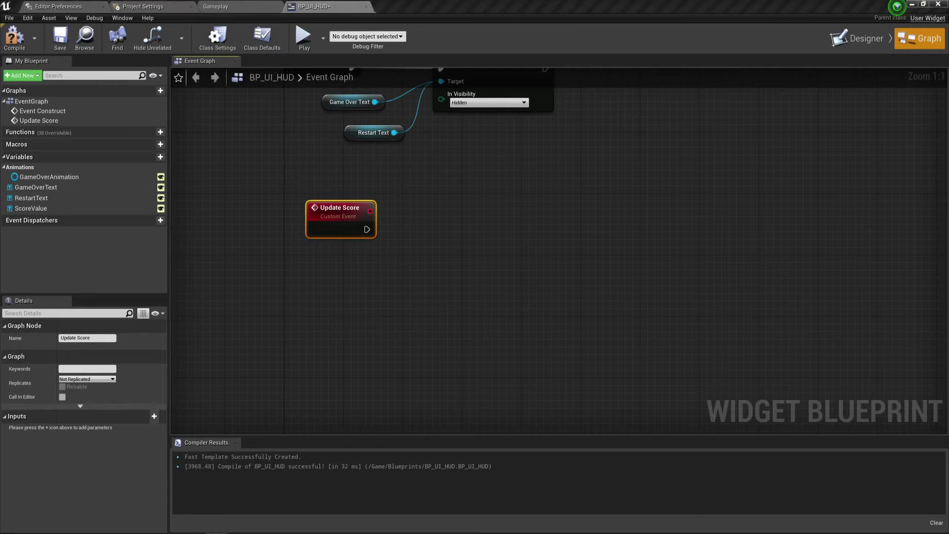
# Add an Integer input named Score to the Update Score event
pyautogui.moveTo(379, 281); pyautogui.dragTo(343, 267, button='right')
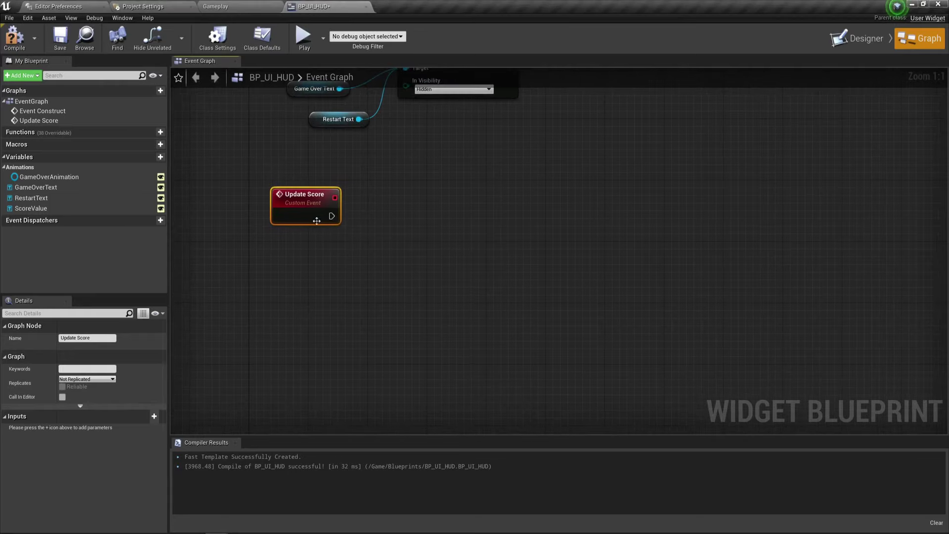
pyautogui.click(154, 417)
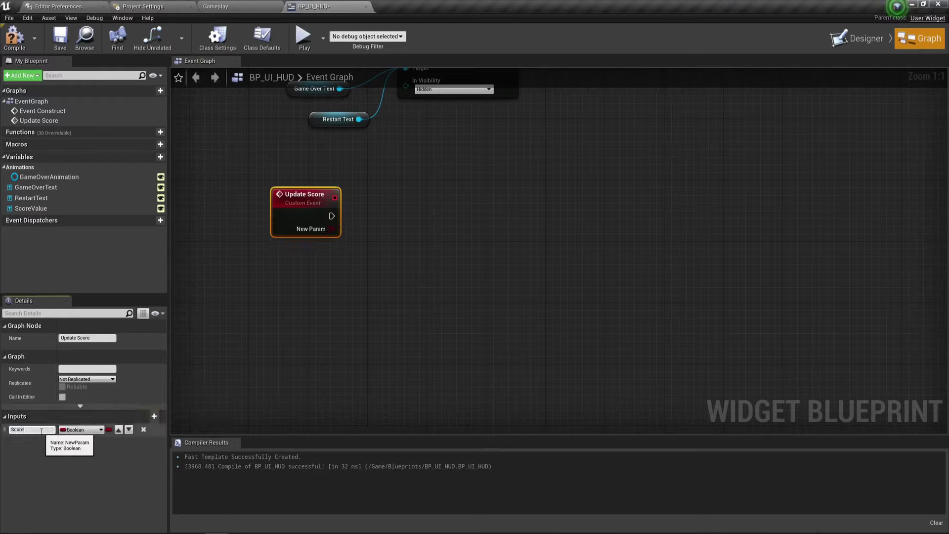
pyautogui.click(79, 430)
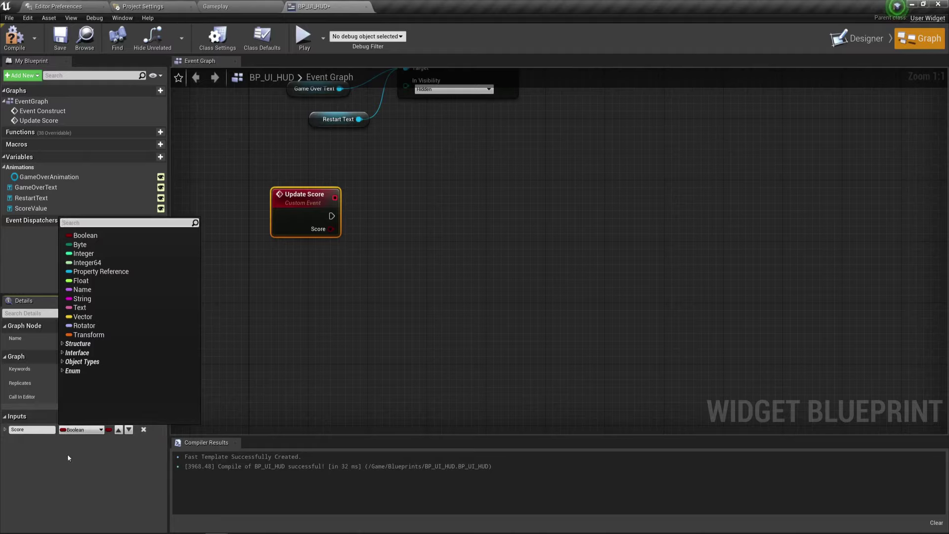
pyautogui.click(84, 253)
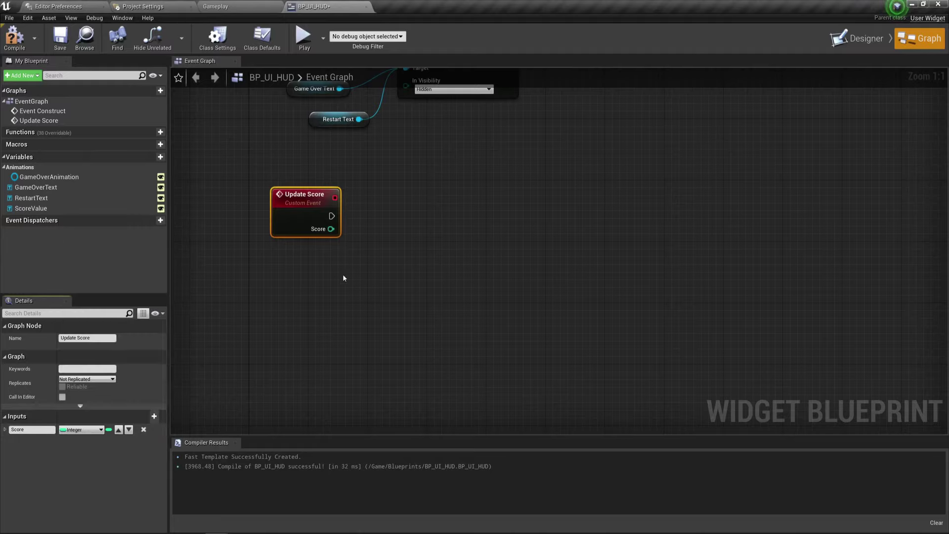
# Move the Update Score event lower and place a getter node for ScoreValue next to it
pyautogui.moveTo(420, 213); pyautogui.dragTo(370, 217, button='right')
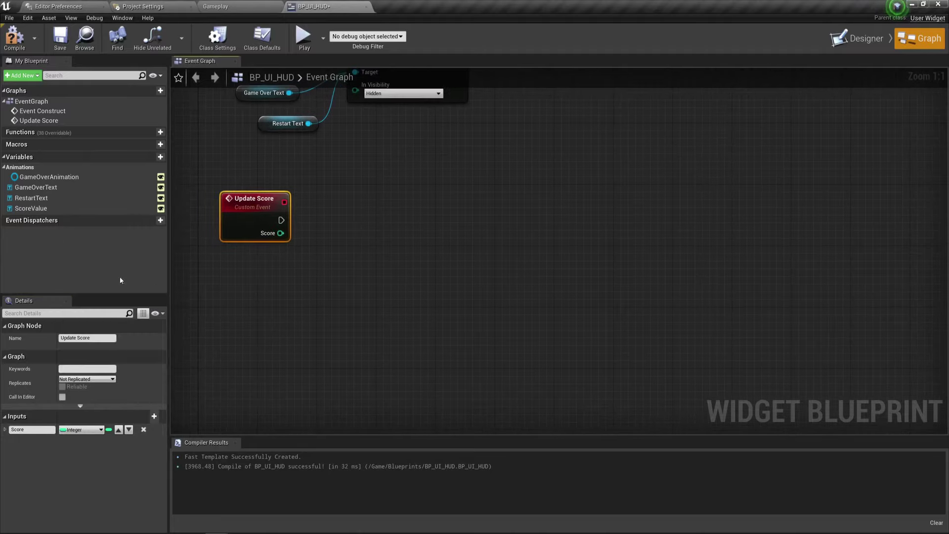
pyautogui.moveTo(30, 208); pyautogui.dragTo(322, 187)
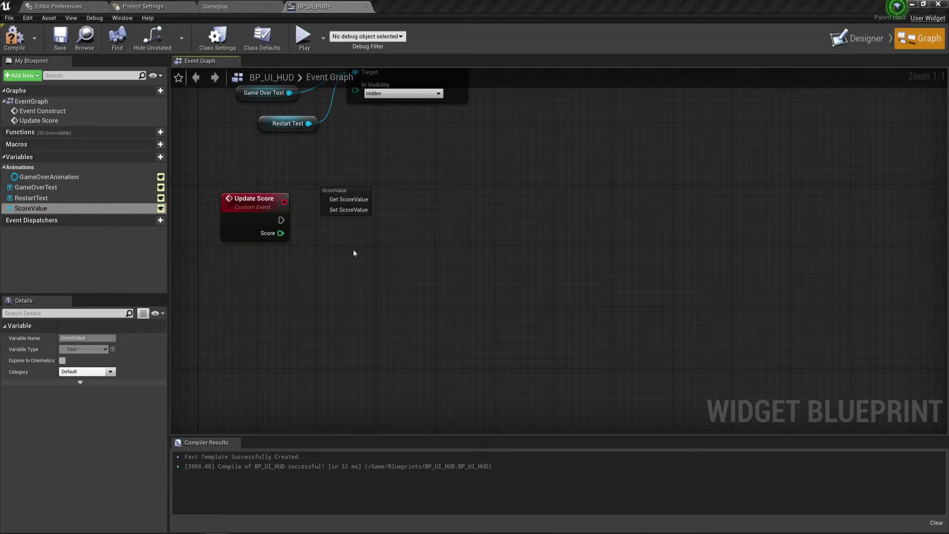
pyautogui.click(354, 253)
pyautogui.moveTo(247, 202); pyautogui.dragTo(253, 256)
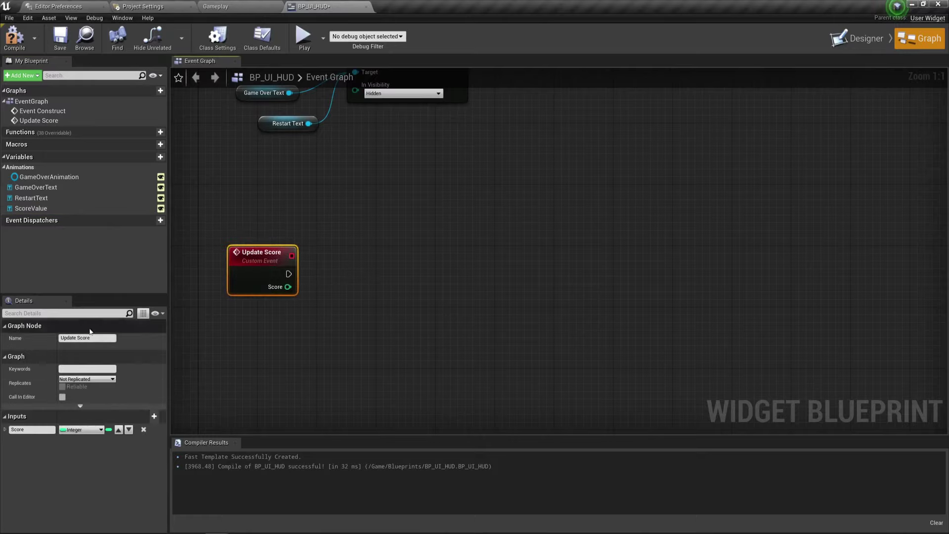
pyautogui.keyDown('ctrl'); pyautogui.moveTo(31, 208); pyautogui.dragTo(324, 233); pyautogui.keyUp('ctrl')
pyautogui.moveTo(341, 273); pyautogui.dragTo(359, 234, button='right')
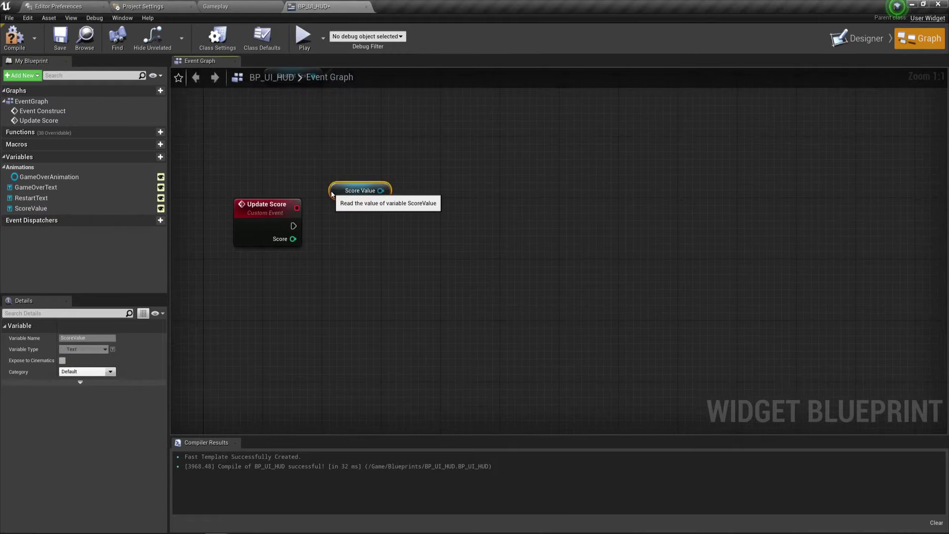
# Add a SetText (Text) node targeting Score Value and connect Update Score's execution output to it
pyautogui.moveTo(360, 189); pyautogui.dragTo(390, 214)
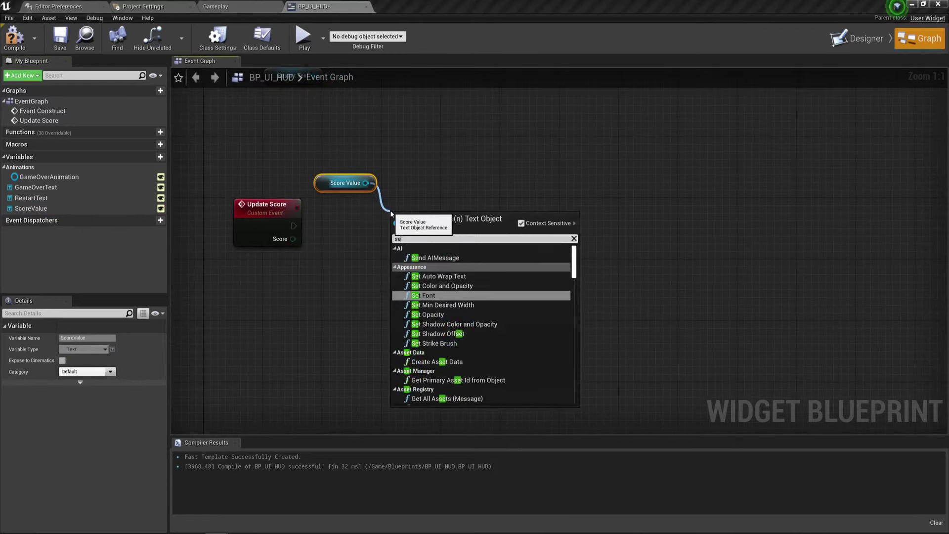
pyautogui.write('set text')
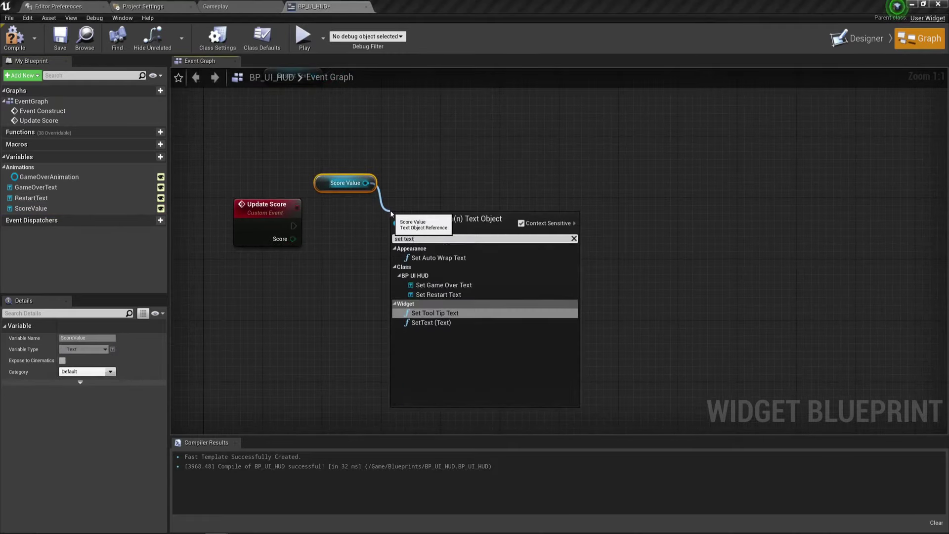
pyautogui.click(429, 322)
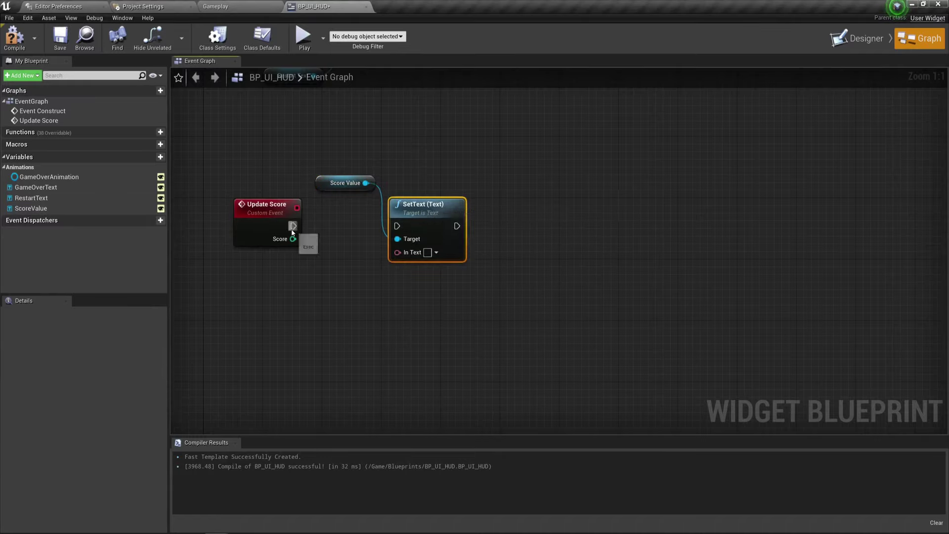
pyautogui.moveTo(294, 226); pyautogui.dragTo(433, 213)
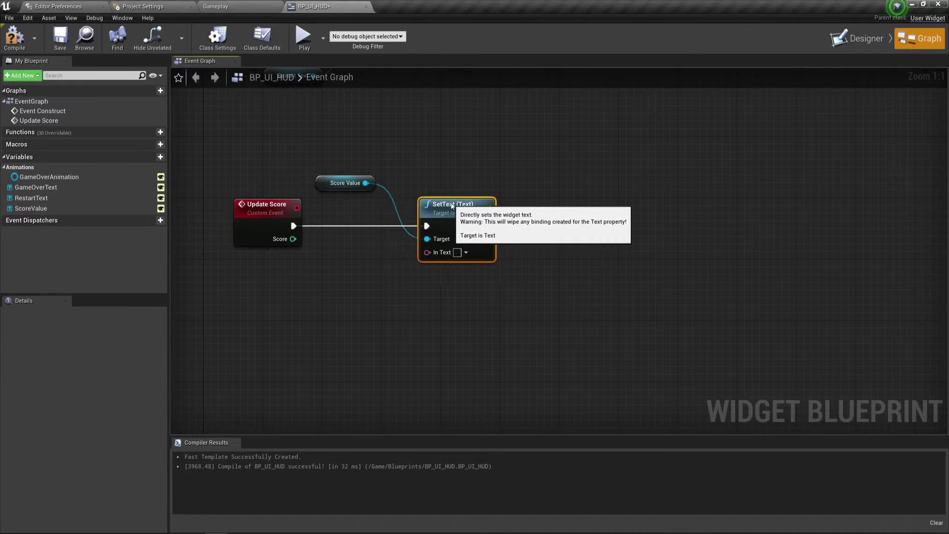
# Connect the event's Score output to SetText's In Text through a ToText (integer) conversion and compile the blueprint
pyautogui.moveTo(324, 186); pyautogui.dragTo(329, 194)
pyautogui.moveTo(294, 239); pyautogui.dragTo(428, 252)
pyautogui.moveTo(343, 219); pyautogui.dragTo(335, 273)
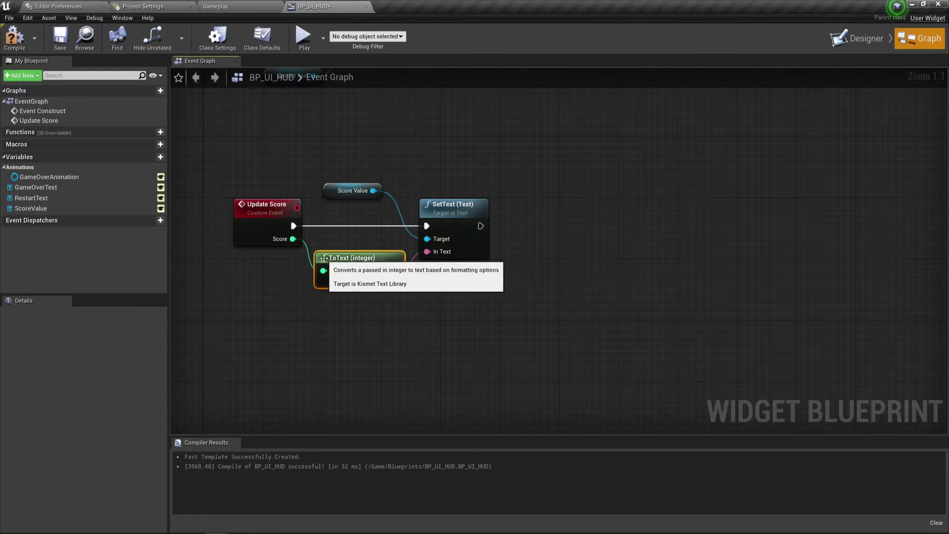
pyautogui.click(27, 47)
pyautogui.click(402, 313)
# Move the Update Score node group so it lines up beneath the Event Construct nodes
pyautogui.hotkey('ctrl', 'a')
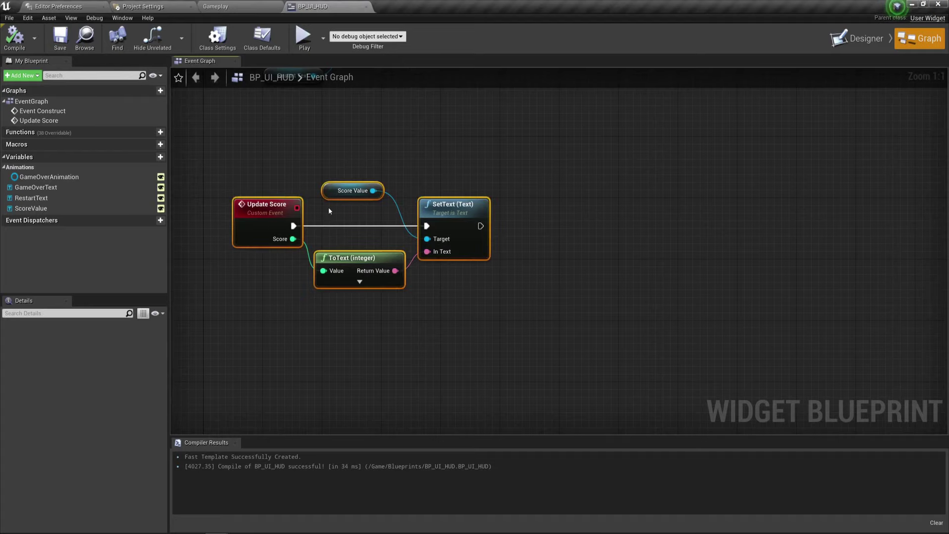
pyautogui.click(403, 353)
pyautogui.scroll(-4, 372, 284)
pyautogui.moveTo(425, 324); pyautogui.dragTo(304, 240)
pyautogui.click(269, 313)
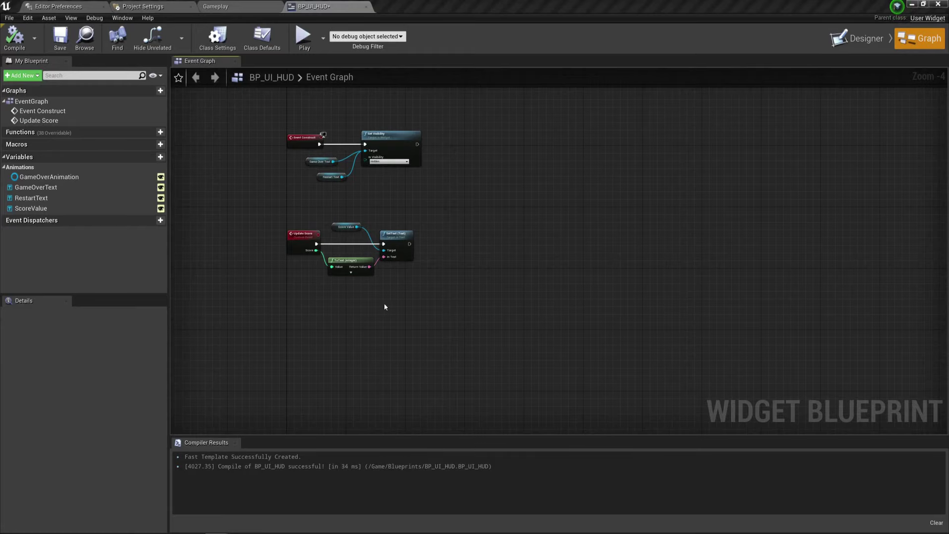
# Add a custom event named Game Over Event below the Update Score nodes and align it with the events above
pyautogui.moveTo(384, 306); pyautogui.dragTo(405, 206, button='right')
pyautogui.scroll(2, 358, 210)
pyautogui.rightClick(314, 219)
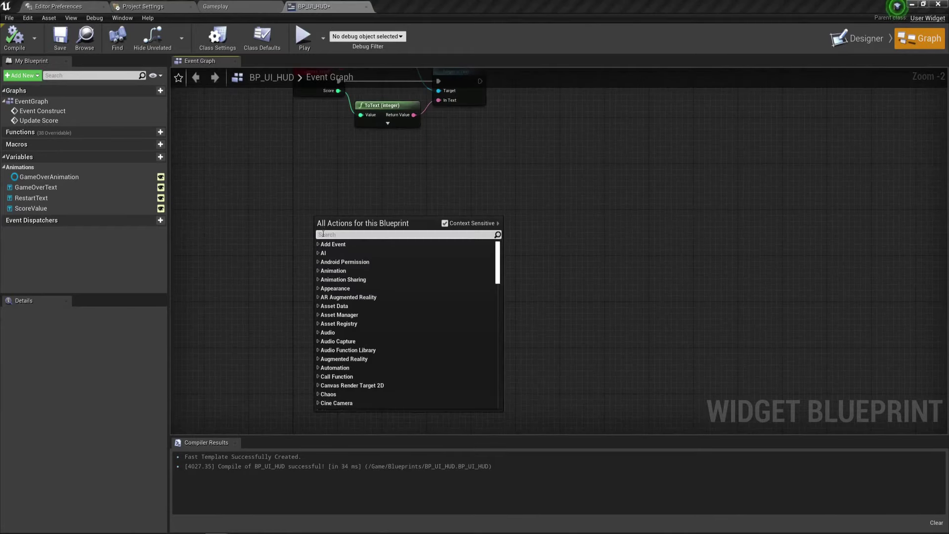
pyautogui.write('custom even')
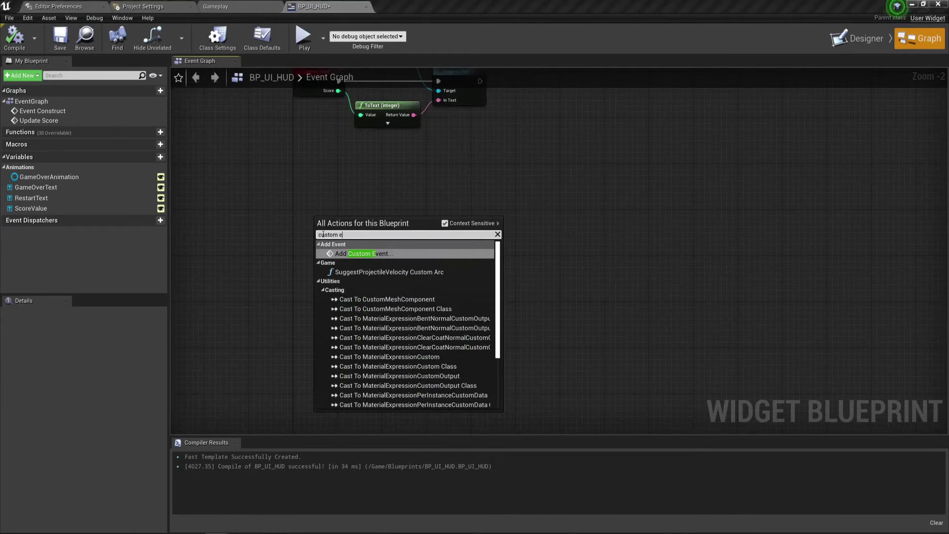
pyautogui.click(361, 254)
pyautogui.scroll(2, 375, 259)
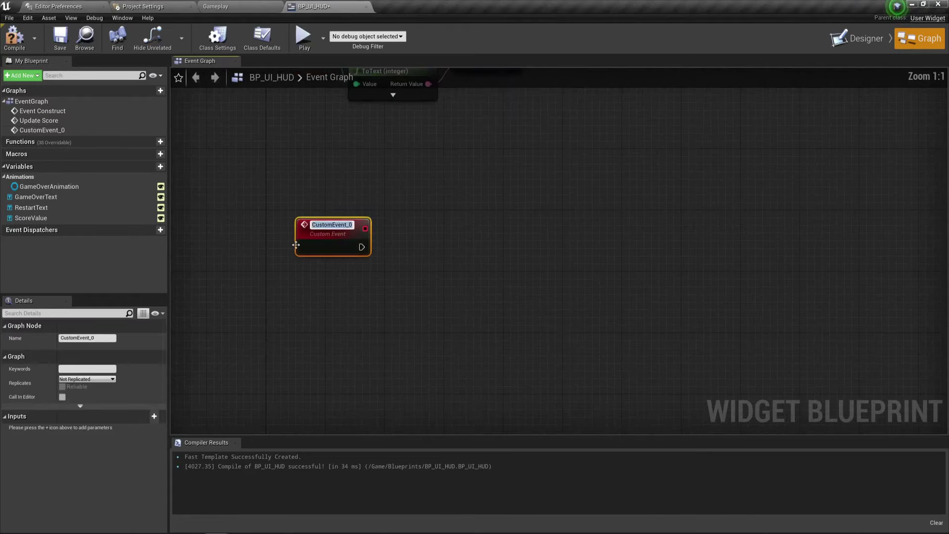
pyautogui.write('Game Ove')
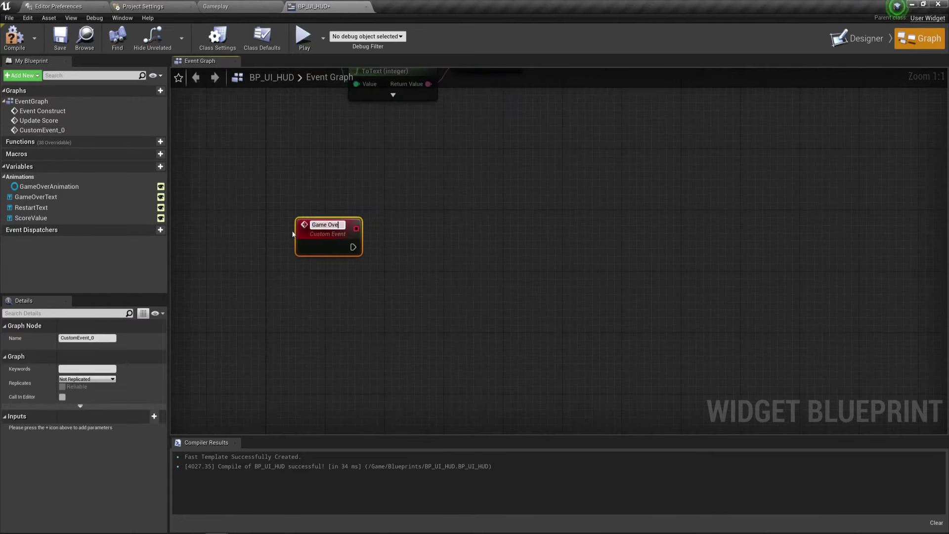
pyautogui.write('r Event')
pyautogui.press('Return')
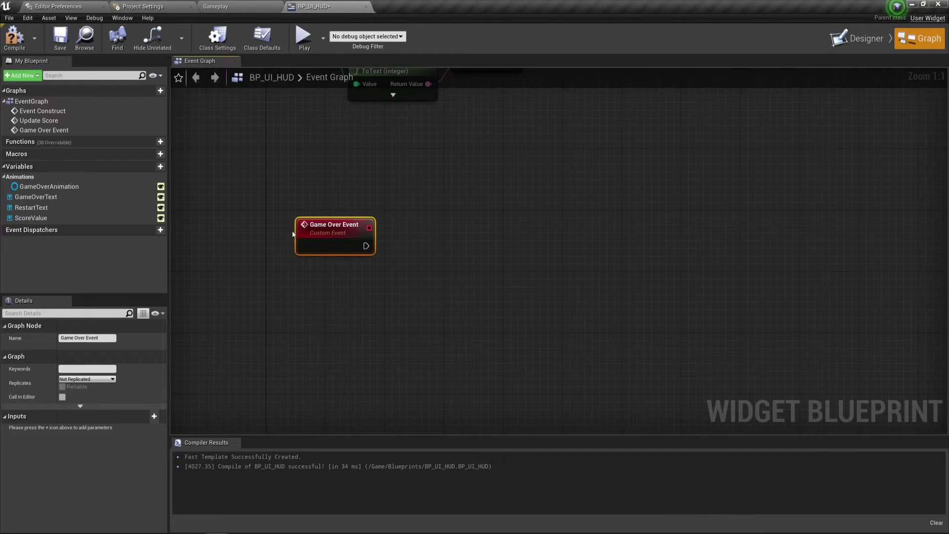
pyautogui.moveTo(373, 248); pyautogui.dragTo(343, 245)
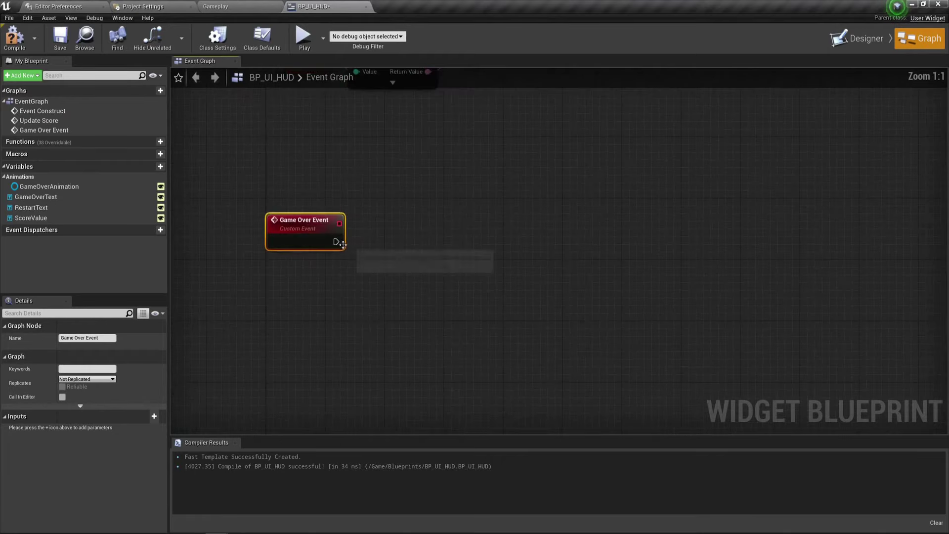
# Duplicate the Set Visibility node with its Game Over Text and Restart Text getters and place the copy beside Game Over Event
pyautogui.moveTo(343, 244); pyautogui.dragTo(301, 247, button='right')
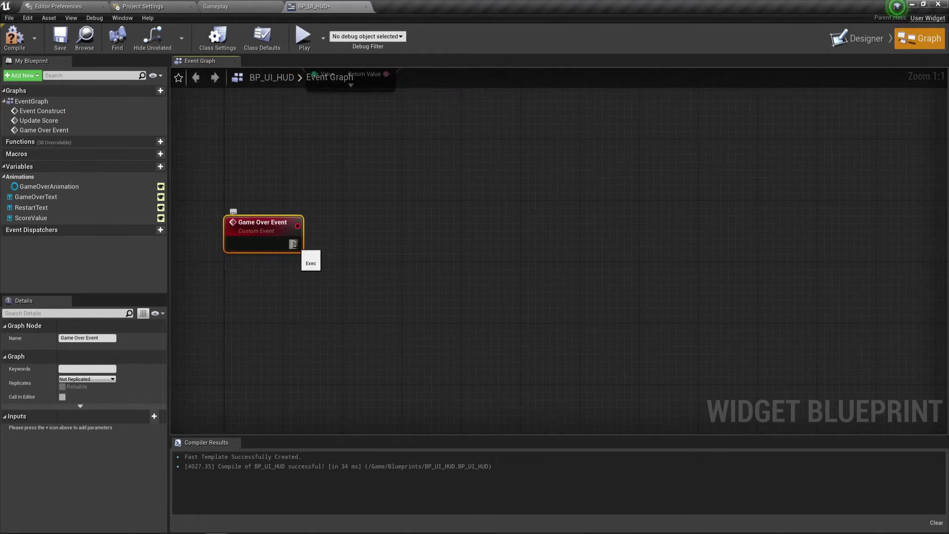
pyautogui.moveTo(388, 166); pyautogui.dragTo(345, 388, button='right')
pyautogui.scroll(-1, 346, 388)
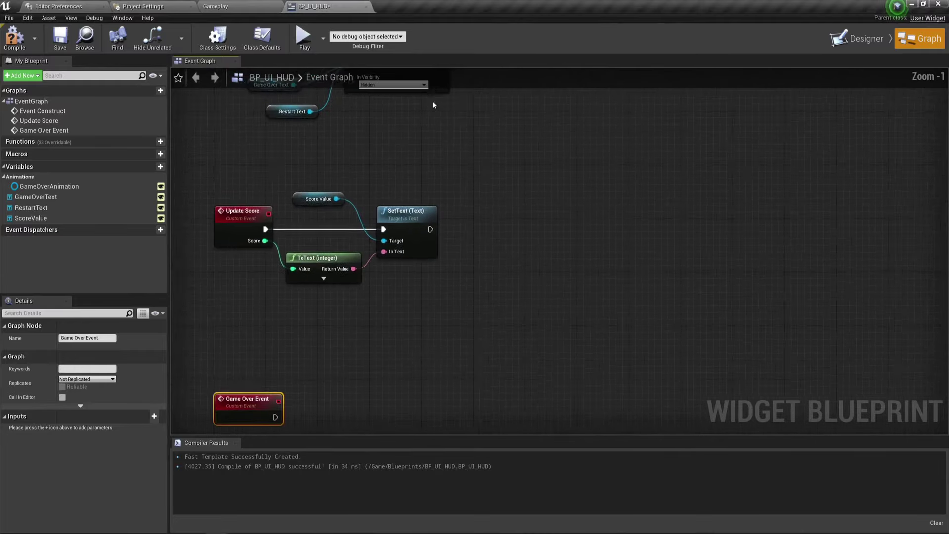
pyautogui.moveTo(439, 120); pyautogui.dragTo(449, 237, button='right')
pyautogui.moveTo(388, 231); pyautogui.dragTo(306, 154)
pyautogui.moveTo(379, 296); pyautogui.dragTo(343, 224, button='right')
pyautogui.hotkey('ctrl', 'v')
pyautogui.moveTo(431, 198); pyautogui.dragTo(368, 198)
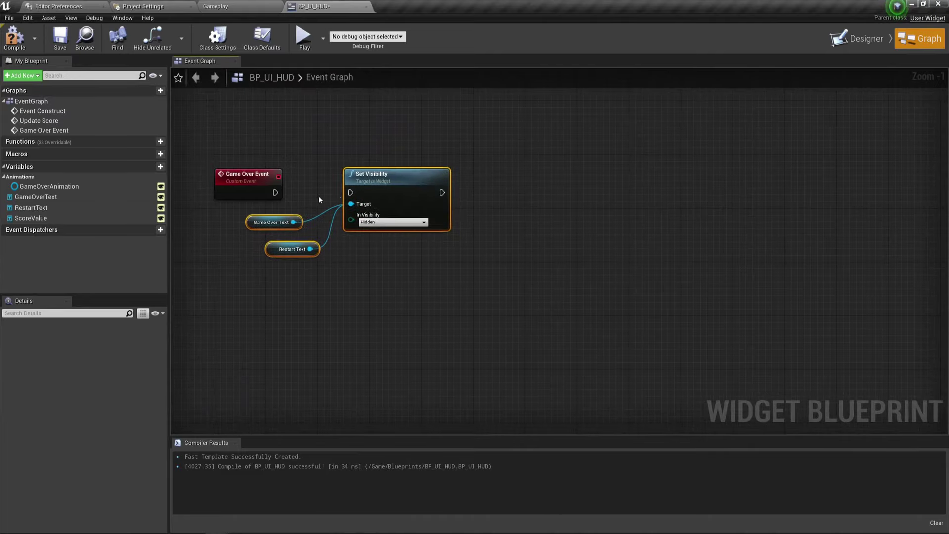
# Connect Game Over Event's execution output to the copied Set Visibility node and set its In Visibility to Visible
pyautogui.moveTo(275, 193); pyautogui.dragTo(351, 193)
pyautogui.click(381, 275)
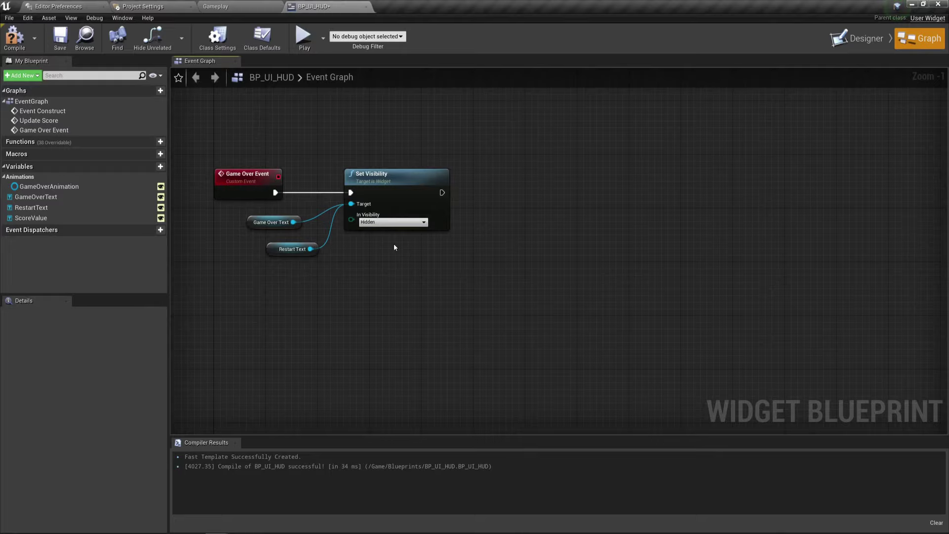
pyautogui.click(378, 222)
pyautogui.click(369, 230)
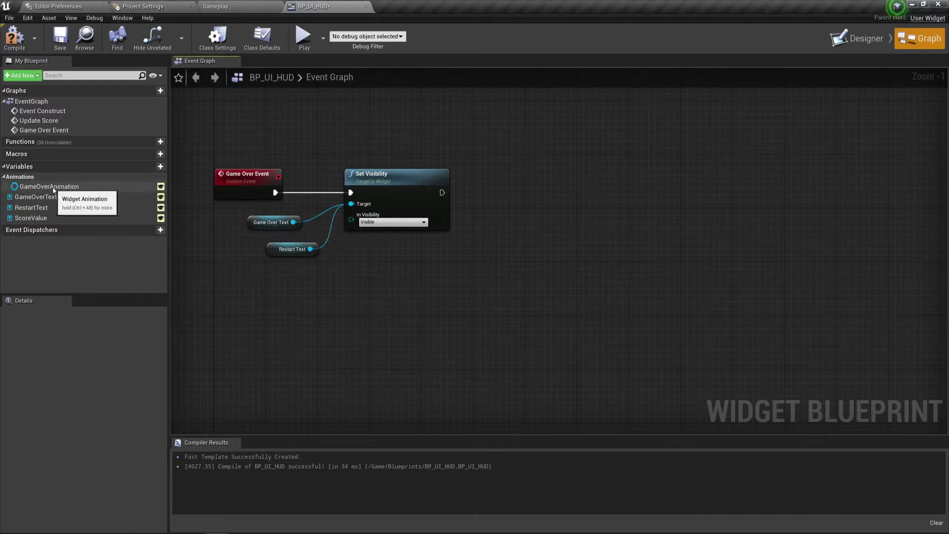
# Place a getter for the GameOverAnimation variable beside Game Over Event's Set Visibility node
pyautogui.moveTo(50, 186); pyautogui.dragTo(467, 231)
pyautogui.moveTo(514, 198); pyautogui.dragTo(413, 189, button='right')
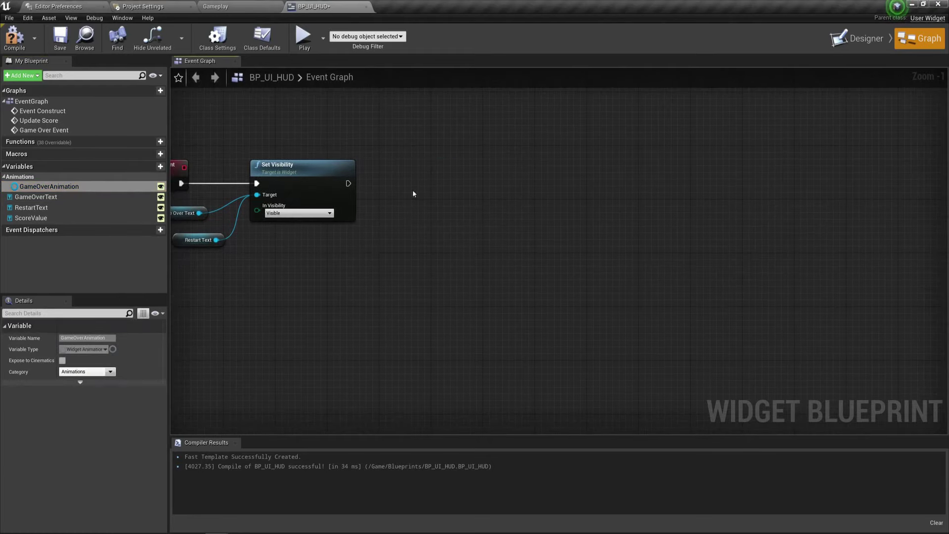
pyautogui.moveTo(83, 190); pyautogui.dragTo(368, 237)
pyautogui.click(396, 244)
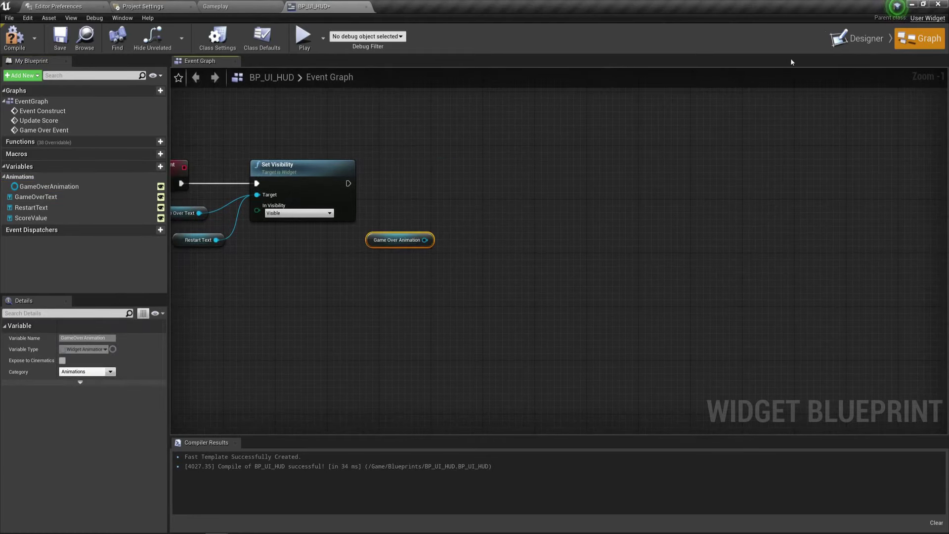
# Add a Play Animation node driven by the Game Over Animation getter and connect Set Visibility's execution output to it
pyautogui.click(859, 33)
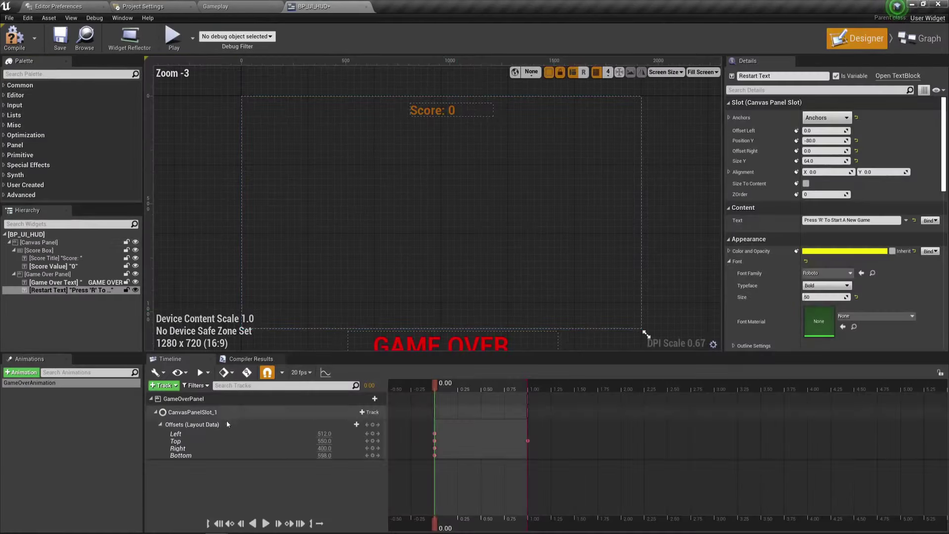
pyautogui.click(919, 37)
pyautogui.moveTo(432, 245); pyautogui.dragTo(456, 181)
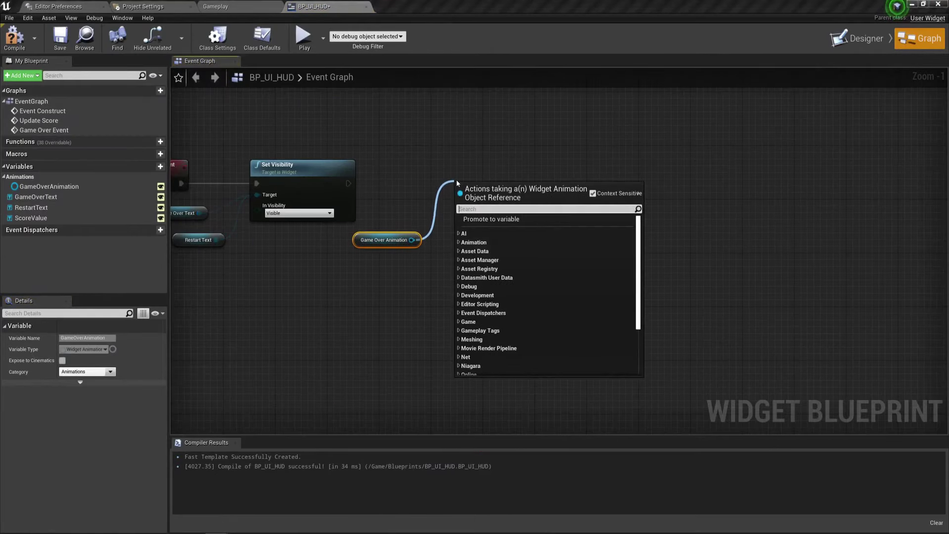
pyautogui.write('play anim')
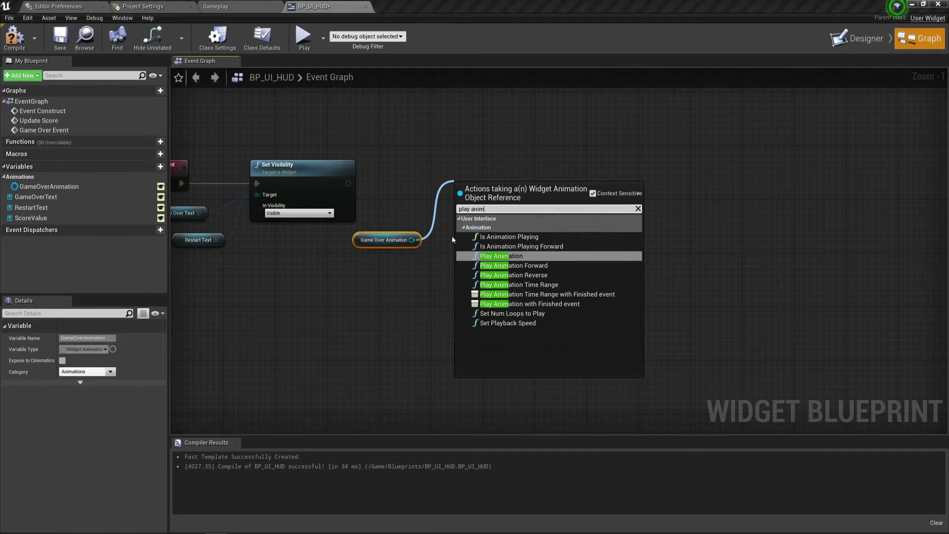
pyautogui.click(472, 256)
pyautogui.moveTo(486, 181); pyautogui.dragTo(481, 161)
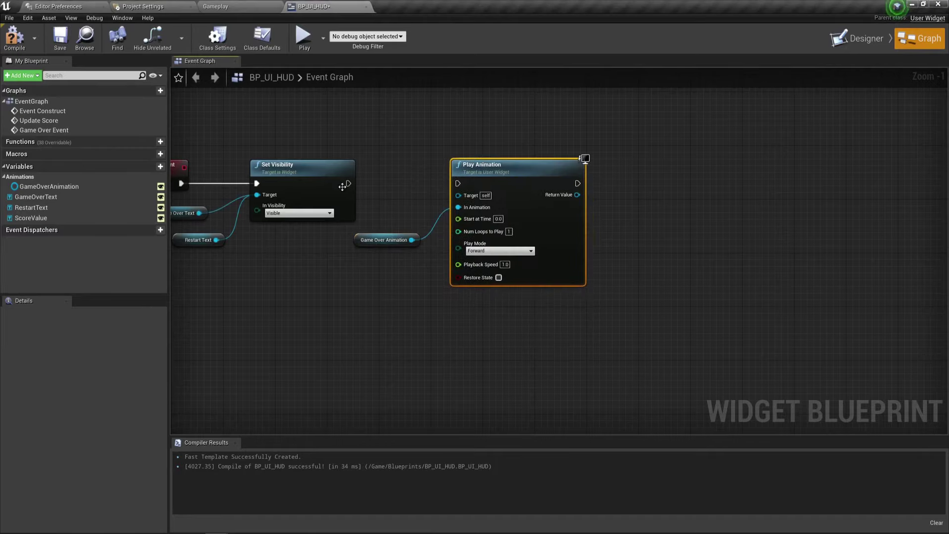
pyautogui.moveTo(347, 184); pyautogui.dragTo(458, 184)
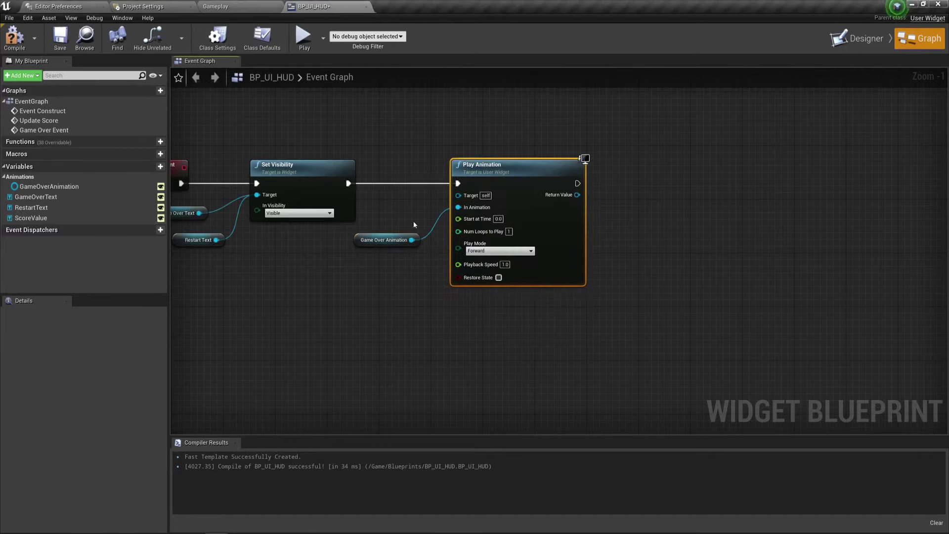
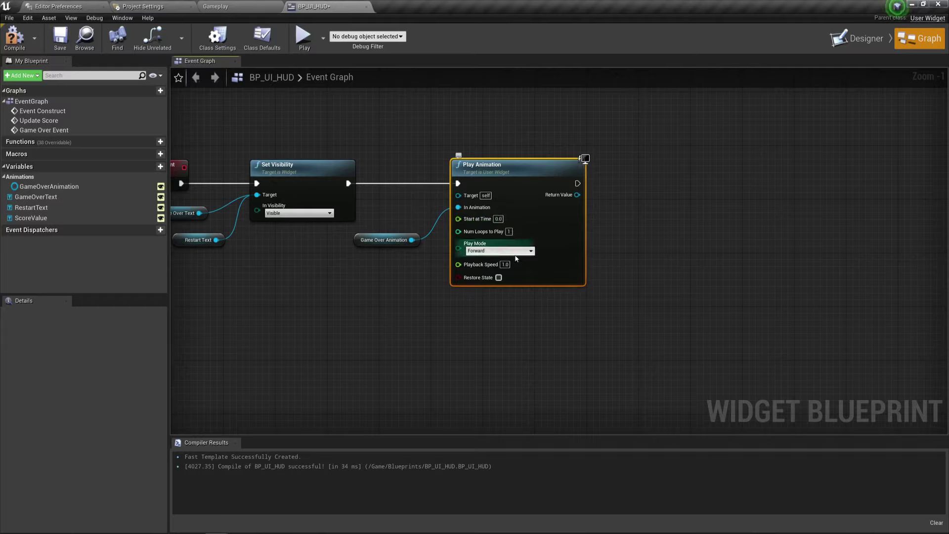
# Compile and save the BP_UI_HUD widget blueprint
pyautogui.click(15, 42)
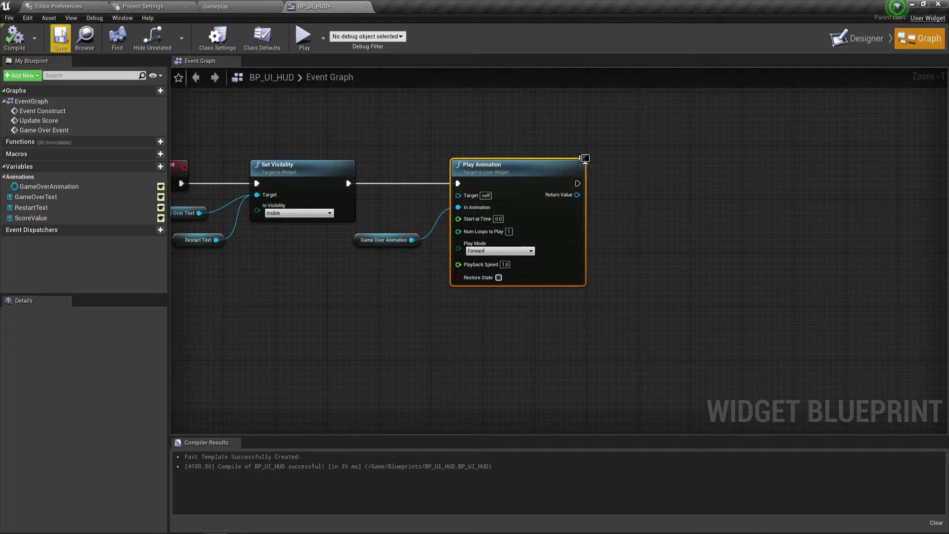
pyautogui.click(336, 299)
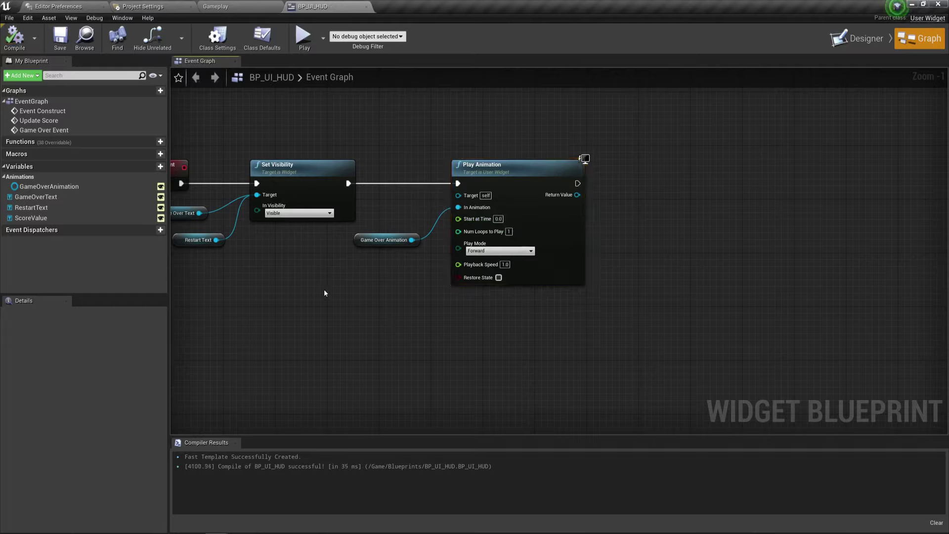
# Review the Event Construct, Update Score and Game Over Event node chains in the event graph
pyautogui.scroll(-4, 324, 294)
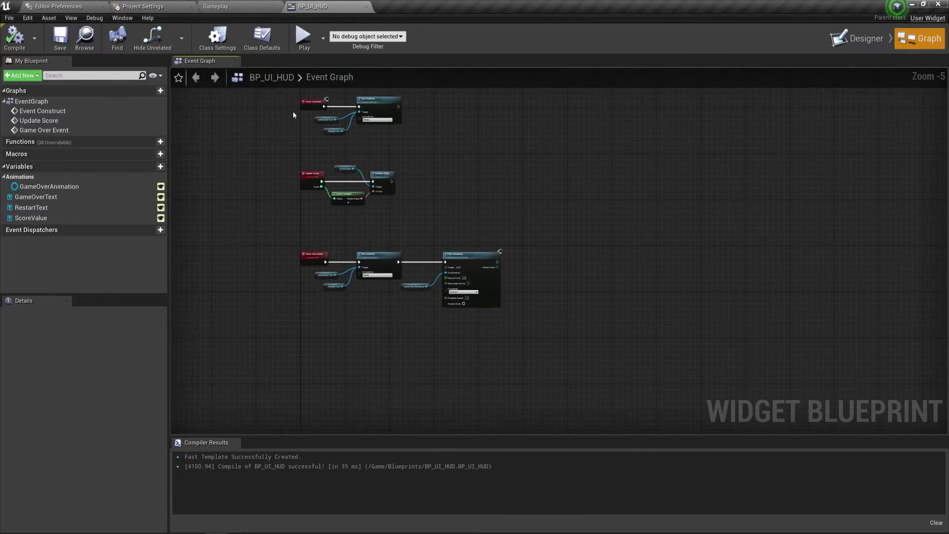
pyautogui.moveTo(292, 97); pyautogui.dragTo(501, 297)
pyautogui.click(271, 218)
pyautogui.moveTo(281, 97); pyautogui.dragTo(500, 298)
pyautogui.click(399, 353)
pyautogui.moveTo(343, 338); pyautogui.dragTo(340, 320, button='right')
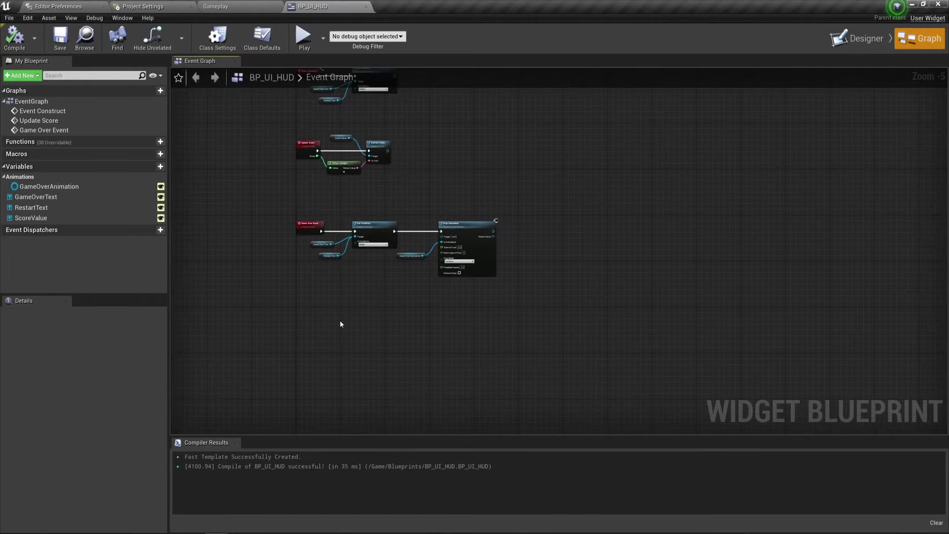
pyautogui.scroll(1, 340, 320)
pyautogui.scroll(1, 340, 319)
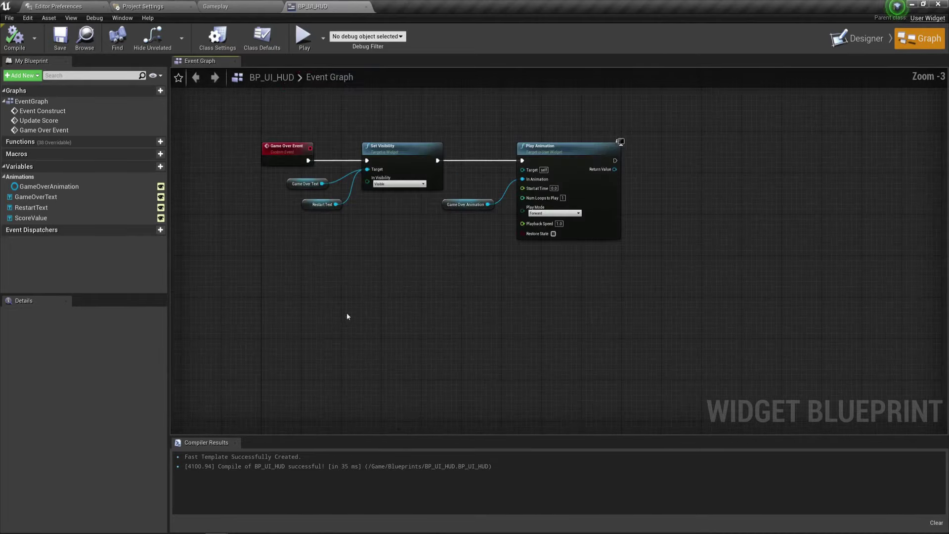
pyautogui.moveTo(346, 312); pyautogui.dragTo(366, 373, button='right')
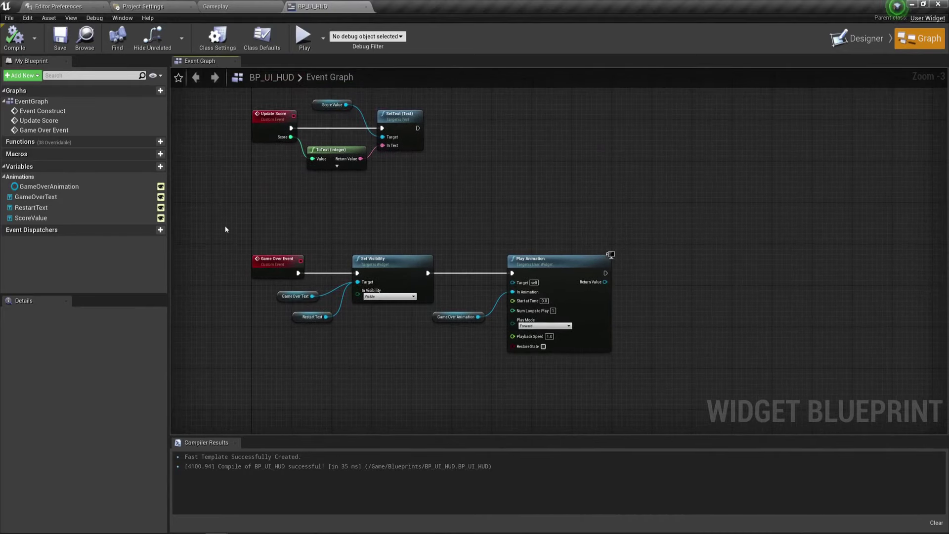
pyautogui.moveTo(226, 227); pyautogui.dragTo(638, 358)
pyautogui.click(556, 230)
pyautogui.moveTo(204, 86); pyautogui.dragTo(253, 164, button='right')
pyautogui.moveTo(254, 155); pyautogui.dragTo(499, 250)
pyautogui.click(538, 270)
pyautogui.scroll(-2, 539, 278)
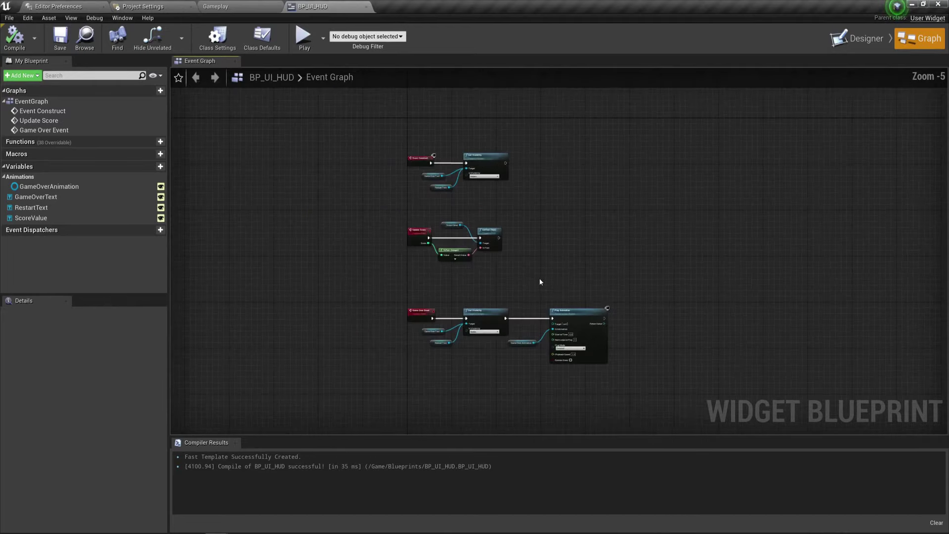
pyautogui.moveTo(539, 278); pyautogui.dragTo(508, 291, button='right')
pyautogui.scroll(1, 508, 292)
pyautogui.moveTo(303, 106); pyautogui.dragTo(467, 176)
pyautogui.click(539, 266)
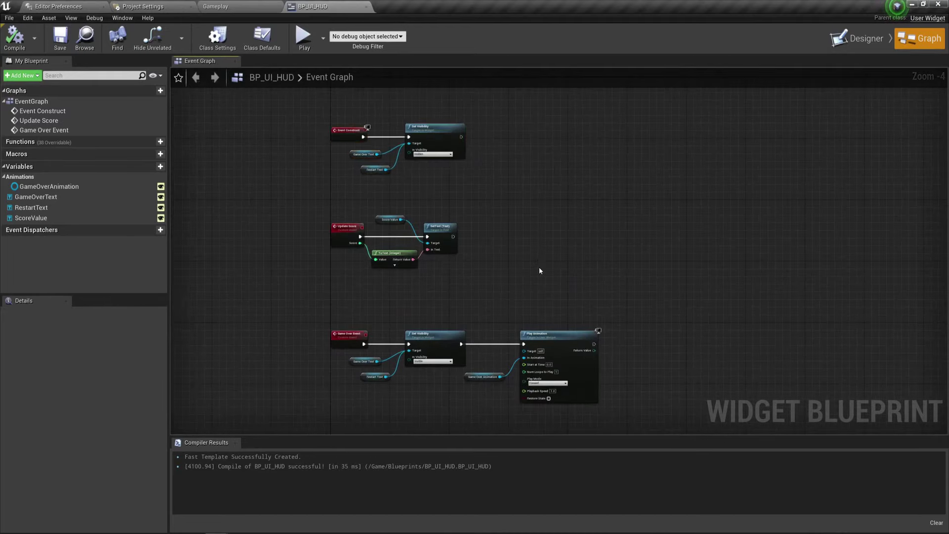
pyautogui.moveTo(539, 266); pyautogui.dragTo(506, 255, button='right')
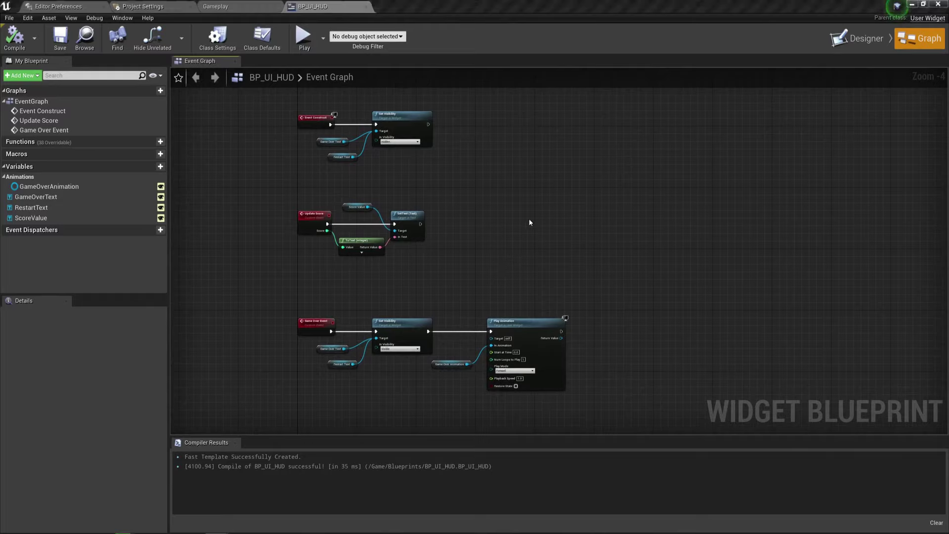
# Delete all default actors from the Gameplay level, from Atmospheric Fog through SphereReflectionCapture, including the referenced light source
pyautogui.click(231, 4)
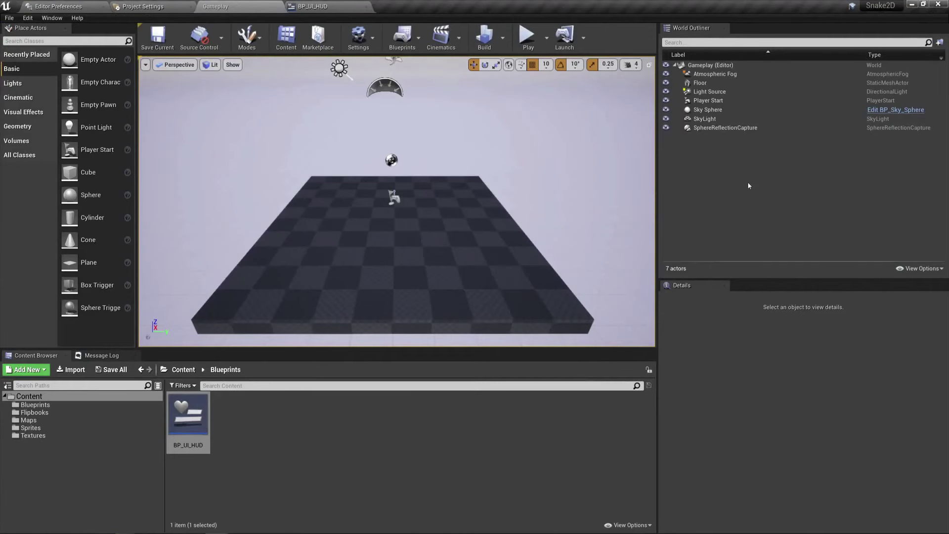
pyautogui.click(715, 74)
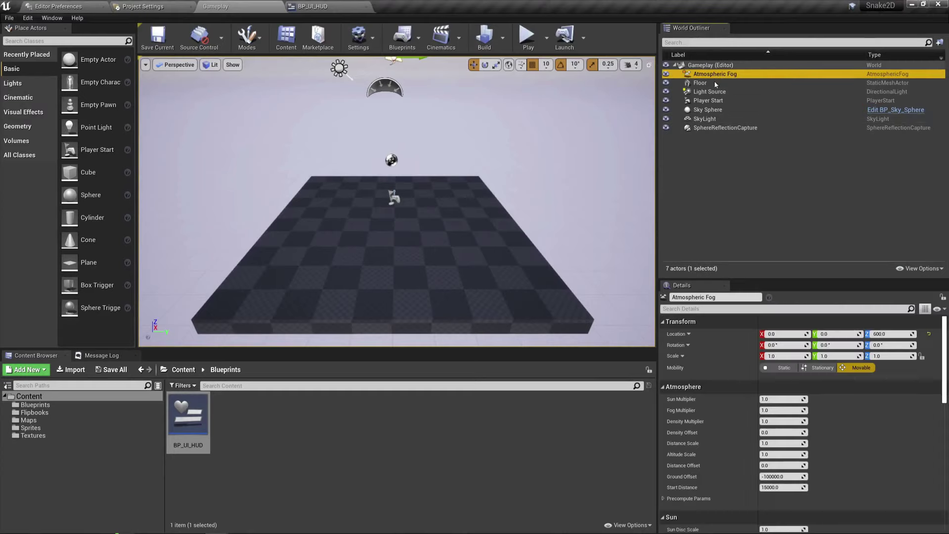
pyautogui.keyDown('shift'); pyautogui.click(724, 127); pyautogui.keyUp('shift')
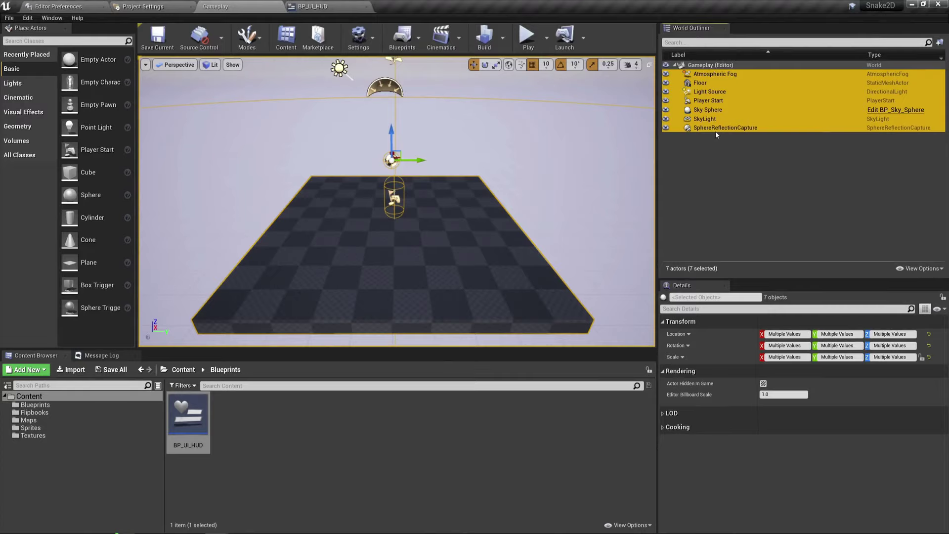
pyautogui.press('Delete')
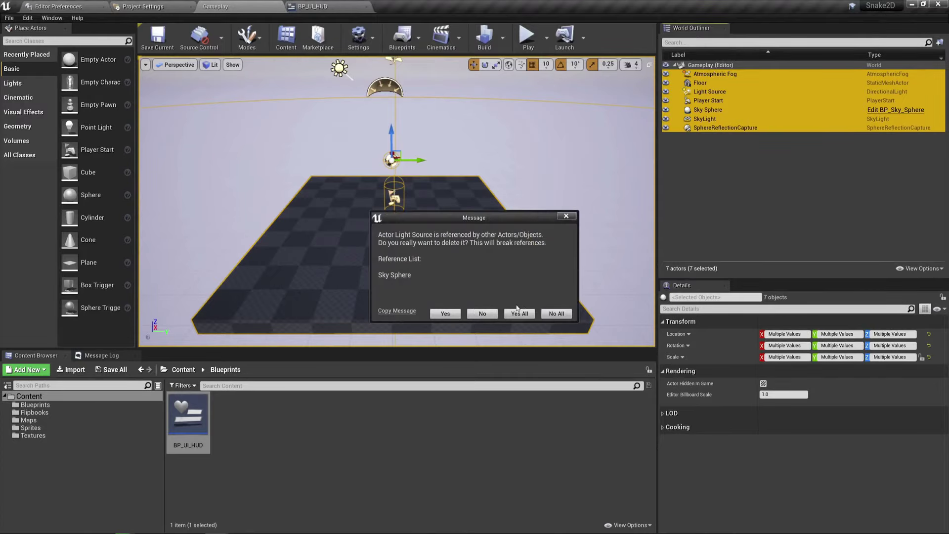
pyautogui.click(519, 313)
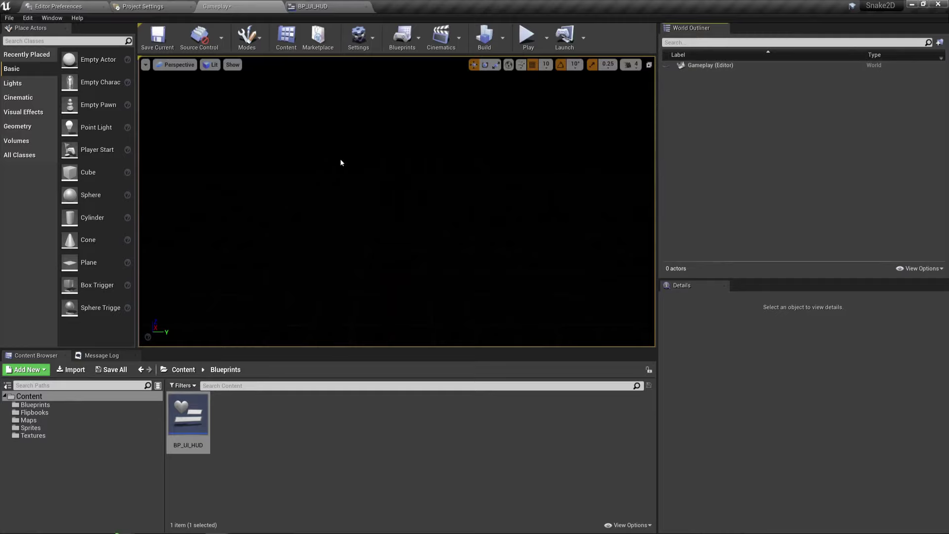
# Place Background_Sprite and GreyBackground_Sprite from the Sprites folder into the Gameplay level
pyautogui.click(29, 428)
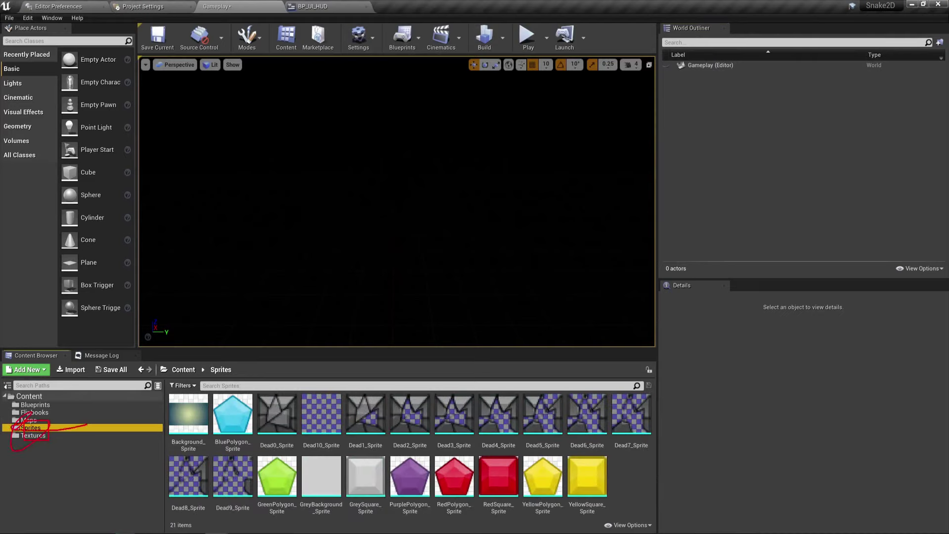
pyautogui.moveTo(188, 416); pyautogui.dragTo(397, 171)
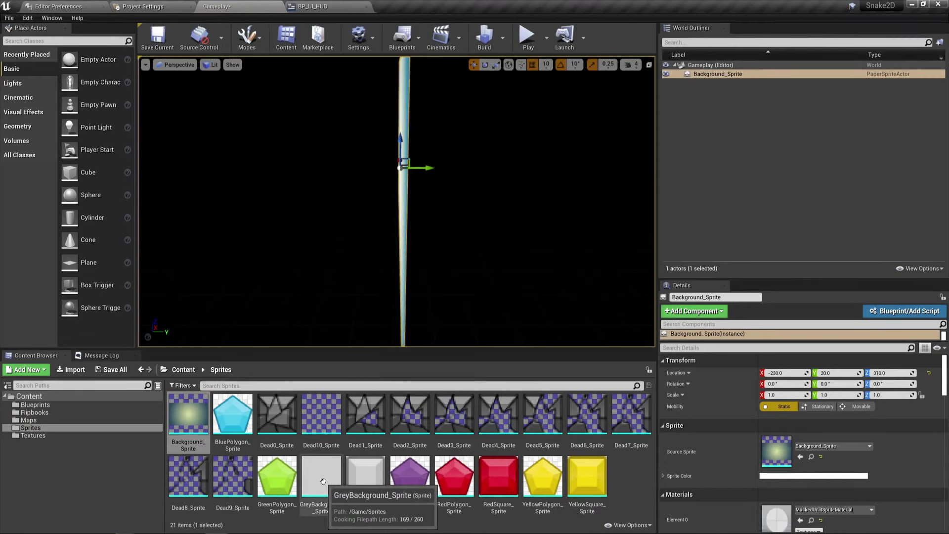
pyautogui.moveTo(323, 481); pyautogui.dragTo(484, 221)
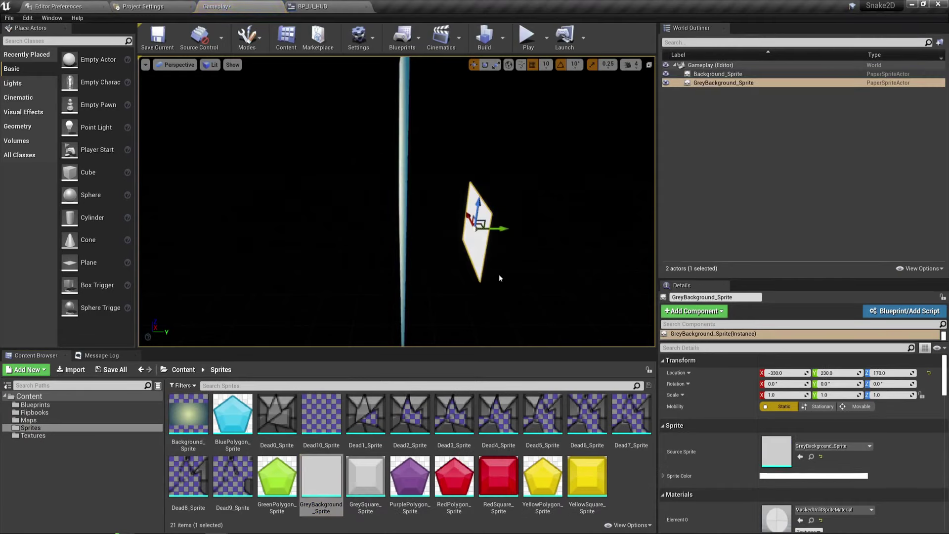
pyautogui.moveTo(484, 220); pyautogui.dragTo(568, 197, button='right')
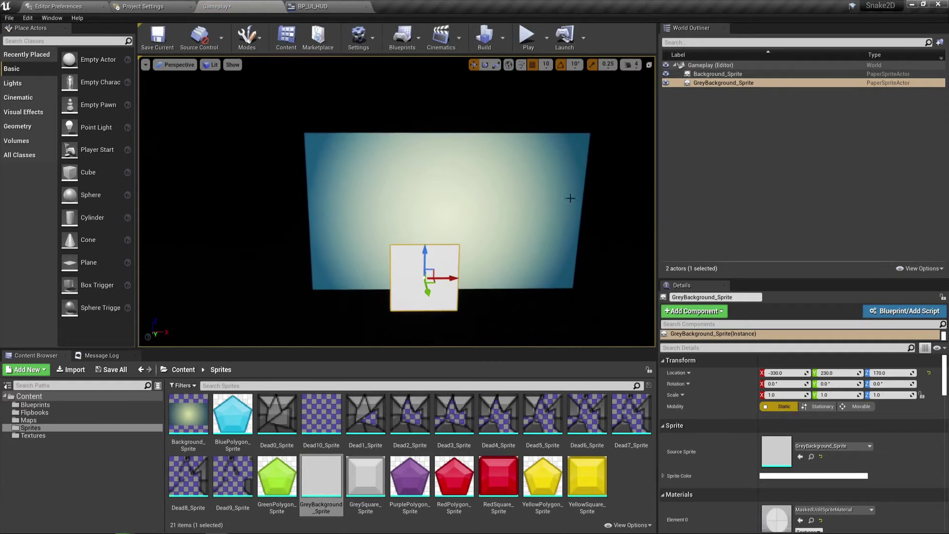
# Delete Background_Sprite from the level and place it again from the Sprites folder
pyautogui.click(725, 74)
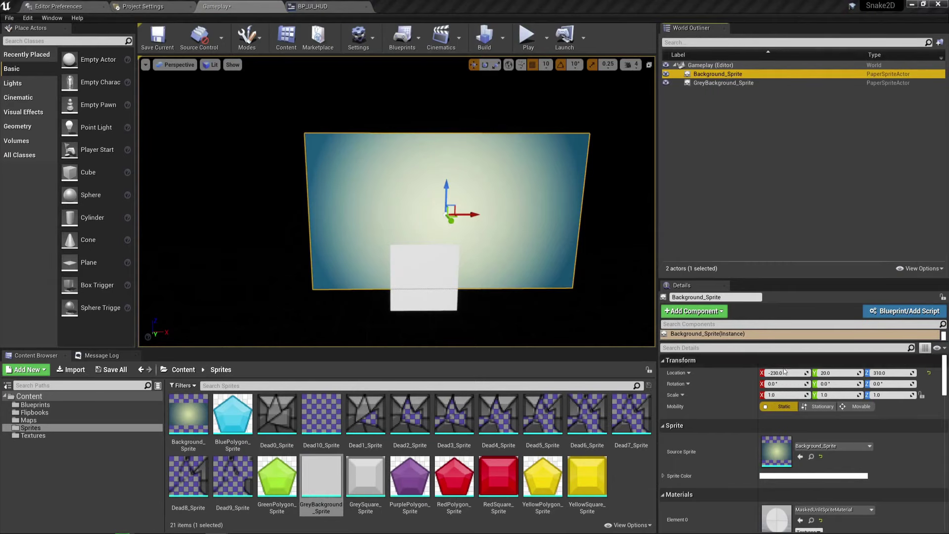
pyautogui.scroll(-2, 761, 359)
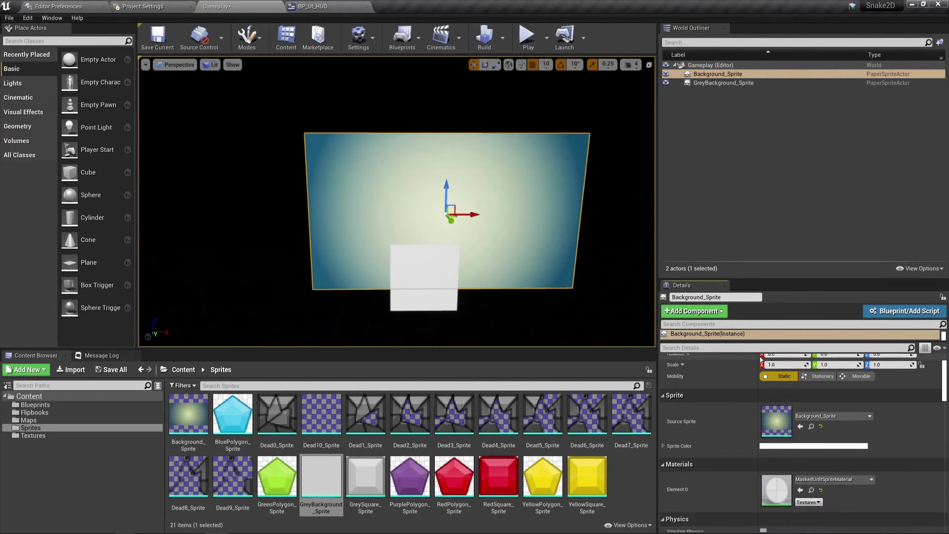
pyautogui.scroll(2, 761, 359)
pyautogui.click(786, 372)
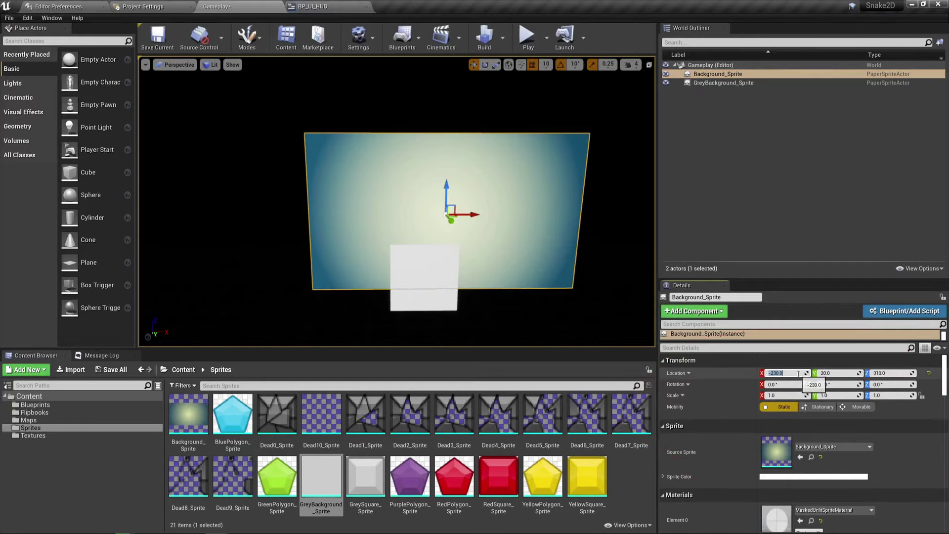
pyautogui.press('Delete')
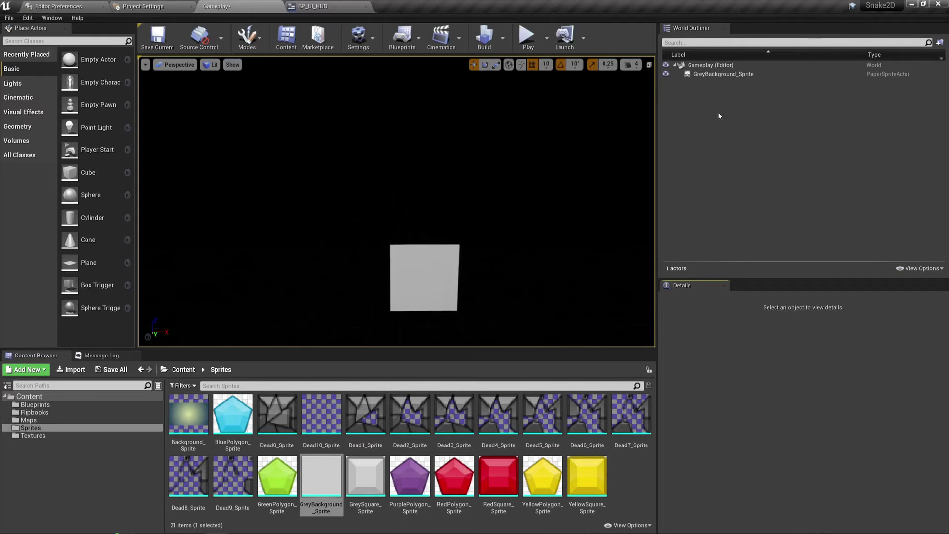
pyautogui.moveTo(188, 414); pyautogui.dragTo(374, 195)
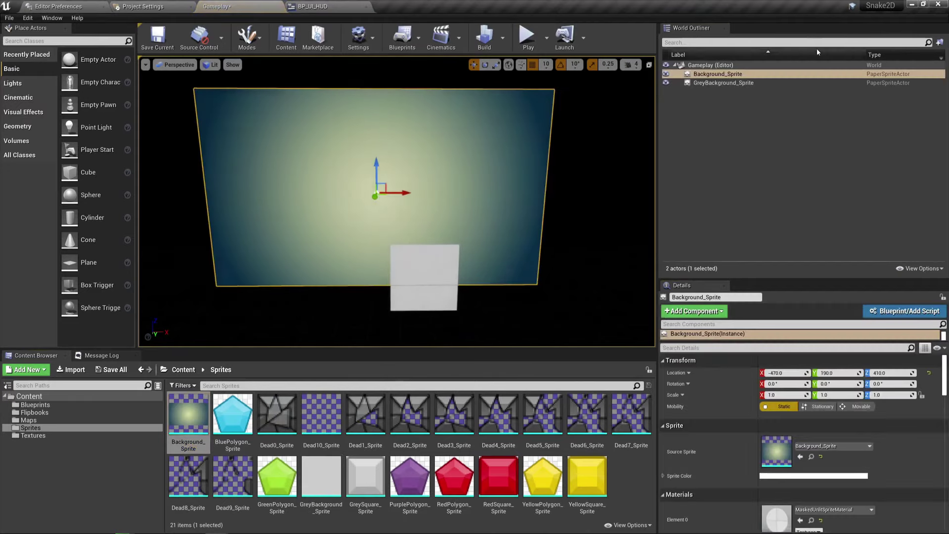
# Set Background_Sprite's location to X 0, Y -20 and Z 0
pyautogui.click(781, 373)
pyautogui.write('0')
pyautogui.press('Tab')
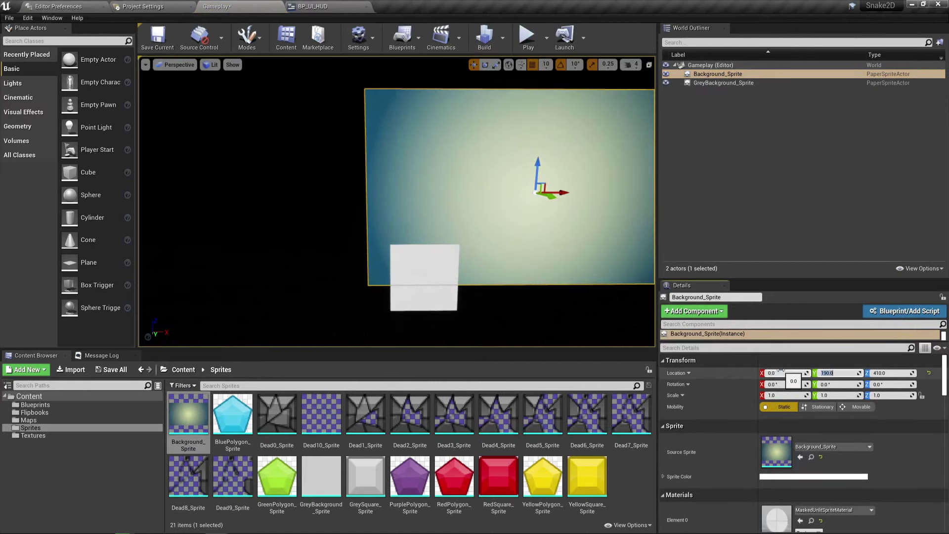
pyautogui.write('-20')
pyautogui.press('Tab')
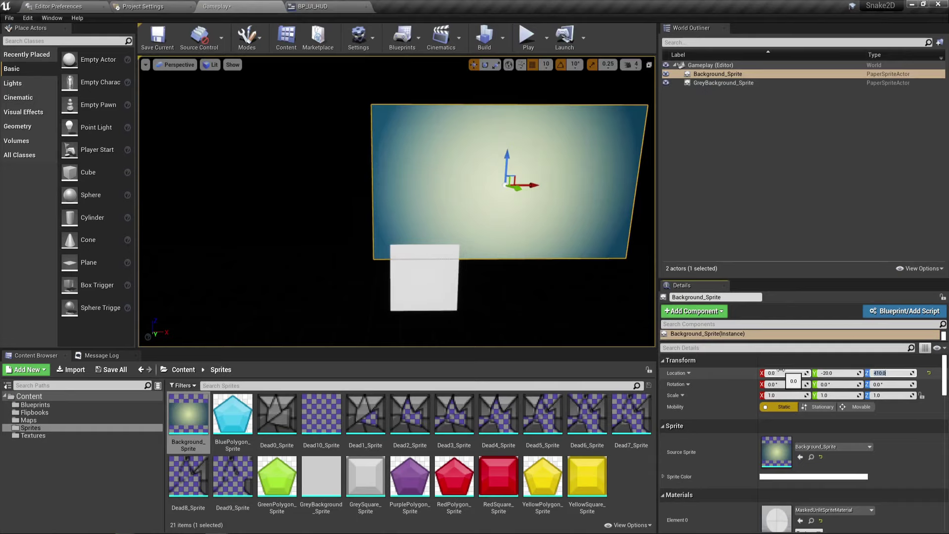
pyautogui.write('0')
pyautogui.press('Return')
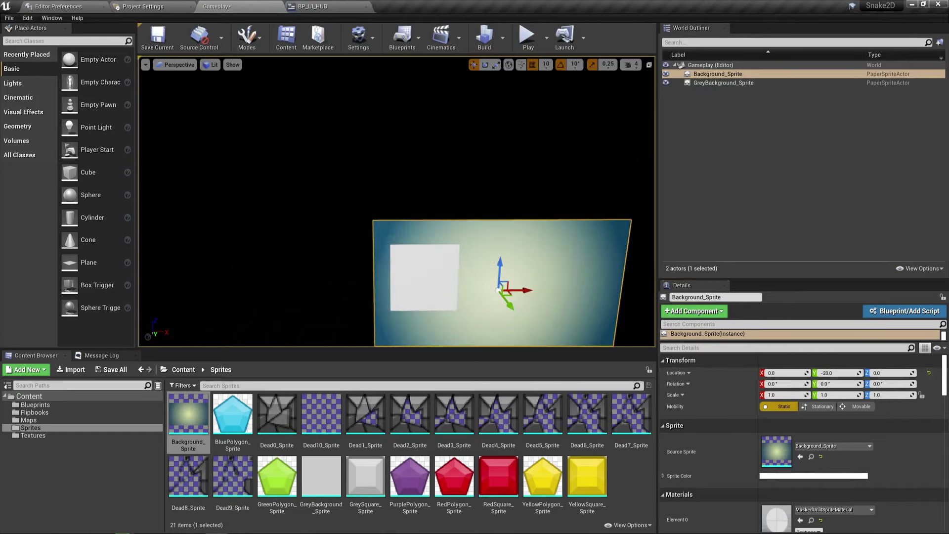
pyautogui.moveTo(396, 198); pyautogui.dragTo(430, 219, button='right')
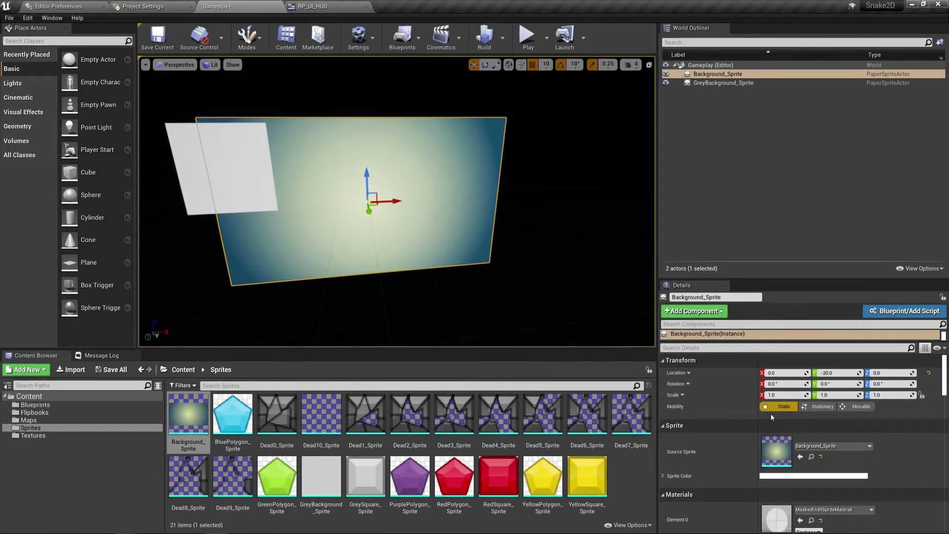
# Set Background_Sprite's scale to 5 on the X, Y and Z axes
pyautogui.click(782, 395)
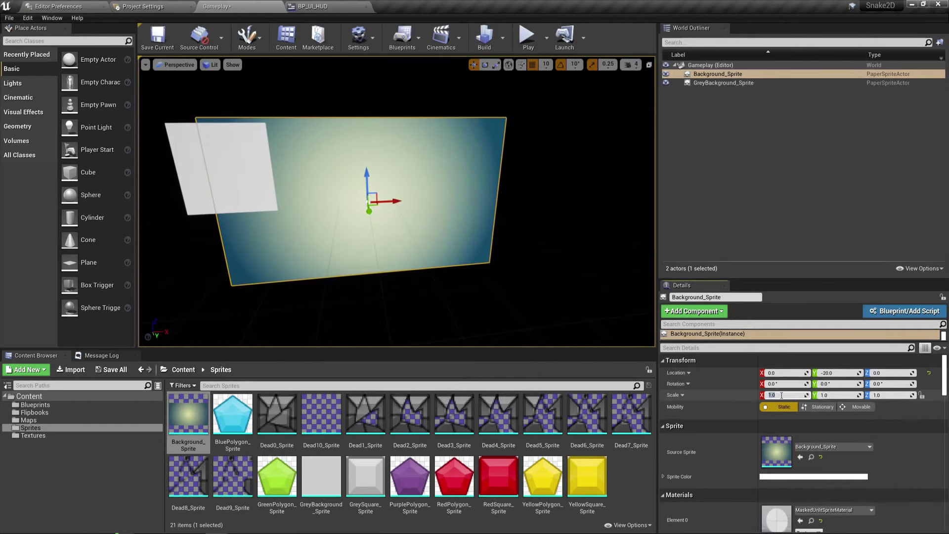
pyautogui.write('5')
pyautogui.press('Tab')
pyautogui.write('5')
pyautogui.press('Tab')
pyautogui.write('5')
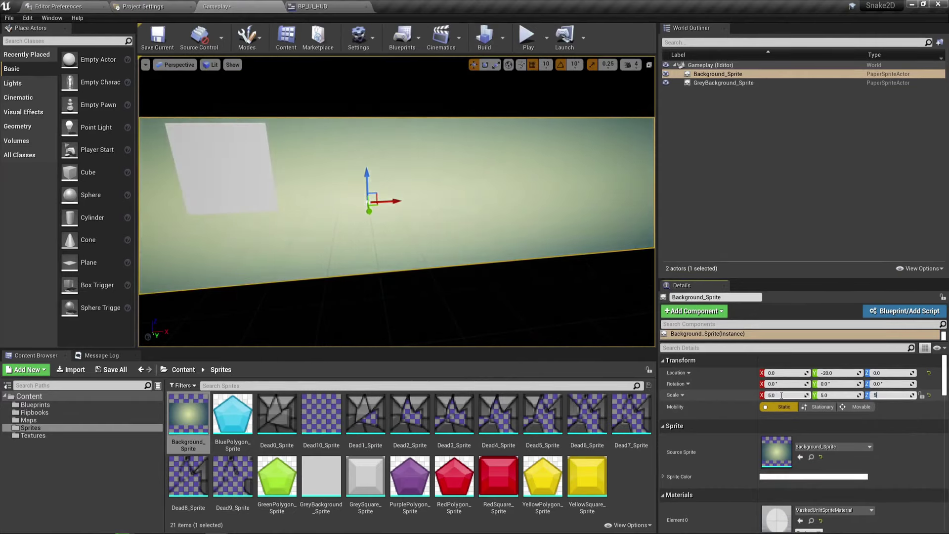
pyautogui.press('Return')
# Tint Background_Sprite by setting its sprite colour to the linear hex value 345C90FF
pyautogui.moveTo(238, 169); pyautogui.dragTo(253, 205, button='right')
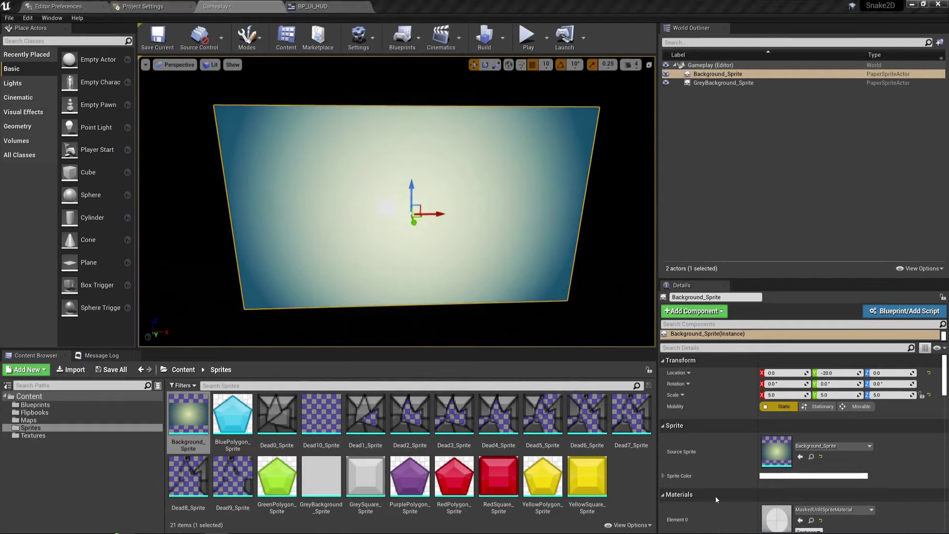
pyautogui.click(778, 476)
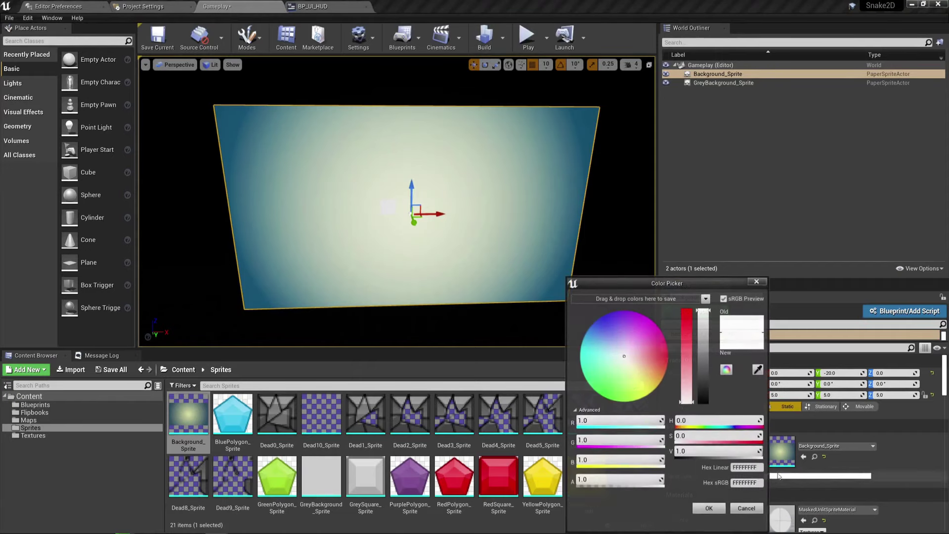
pyautogui.click(744, 469)
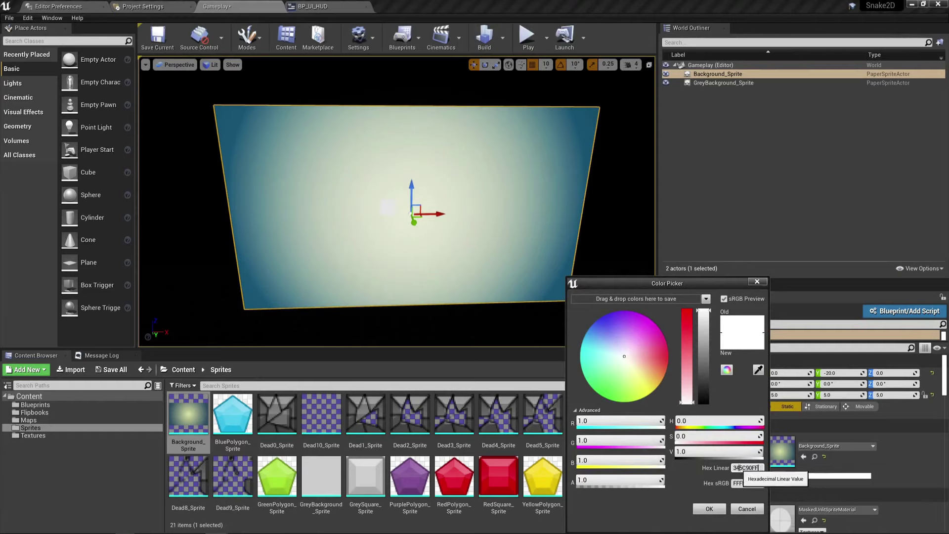
pyautogui.click(737, 467)
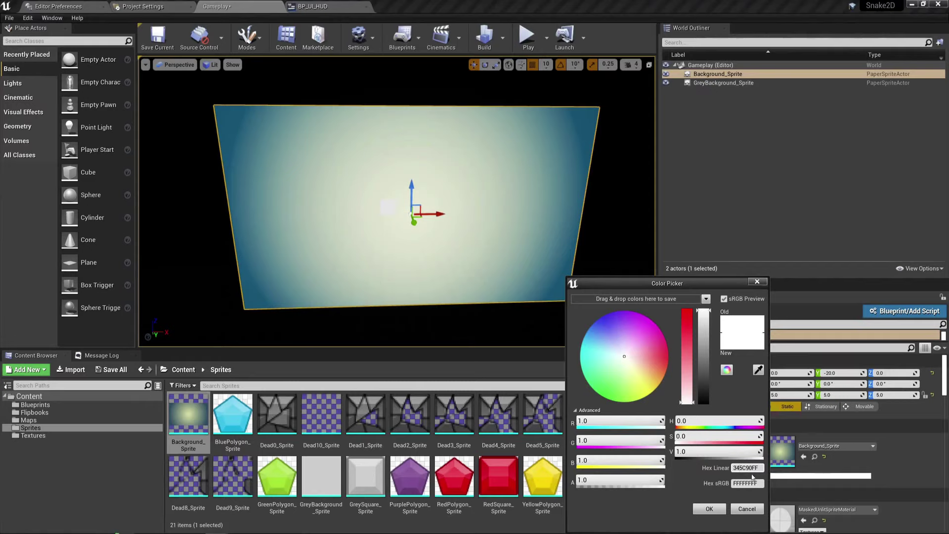
pyautogui.click(709, 508)
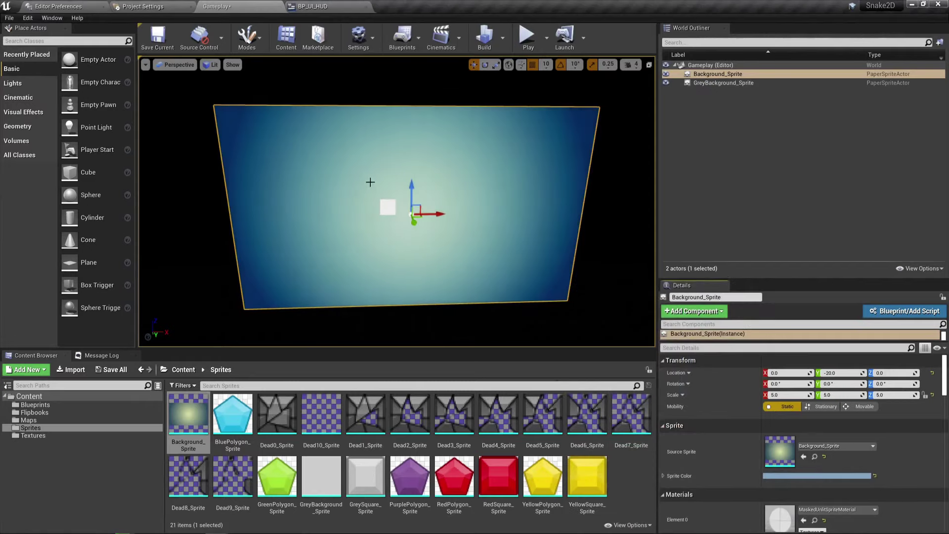
pyautogui.moveTo(371, 182); pyautogui.dragTo(357, 165, button='right')
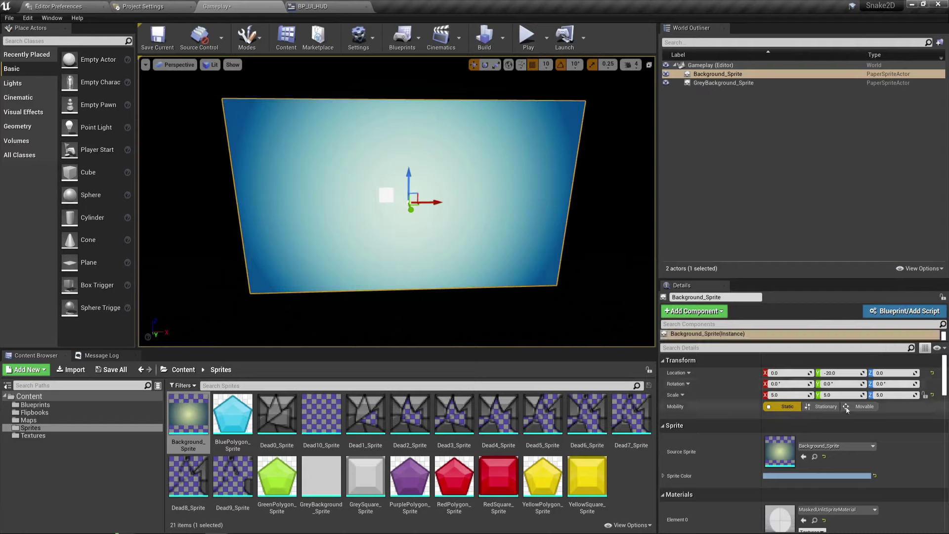
pyautogui.click(835, 476)
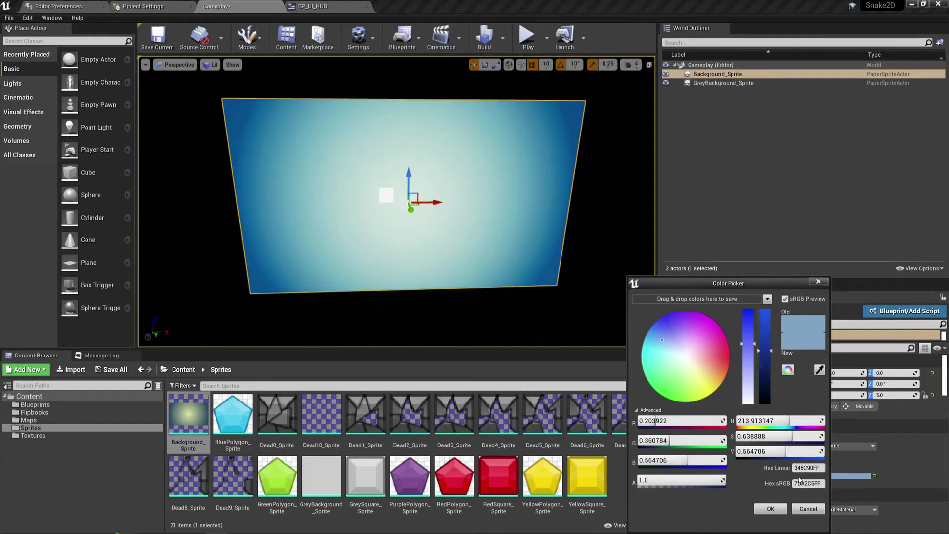
pyautogui.click(779, 509)
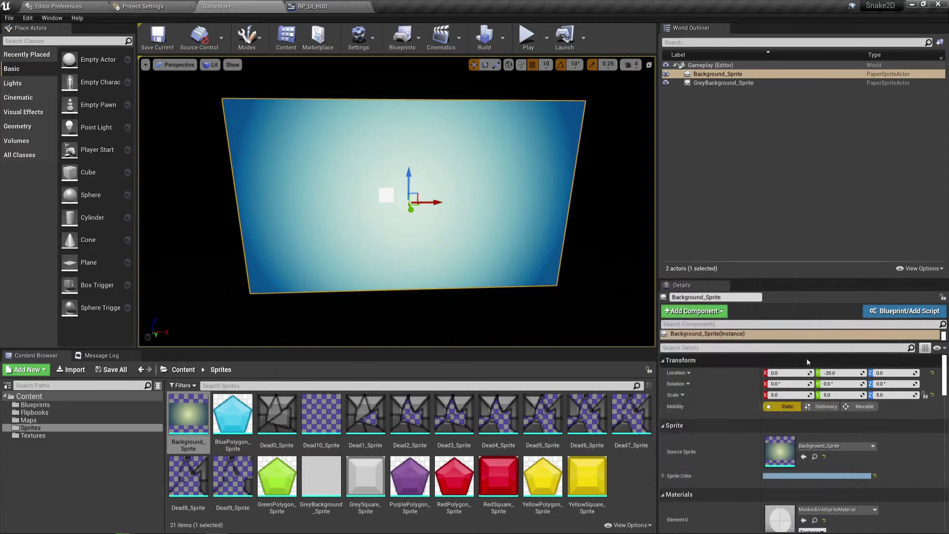
# Set GreyBackground_Sprite's location to X -50, Y -10 and Z -50
pyautogui.click(713, 83)
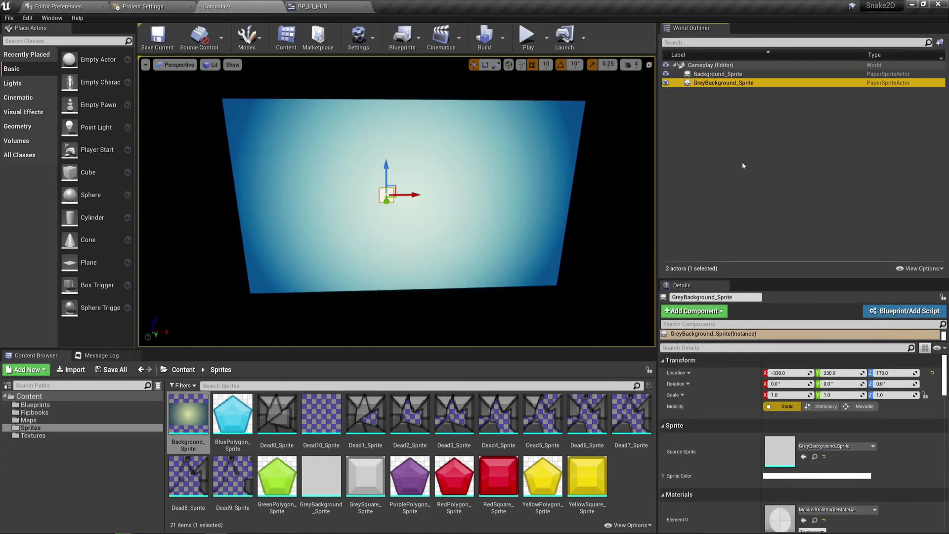
pyautogui.click(788, 373)
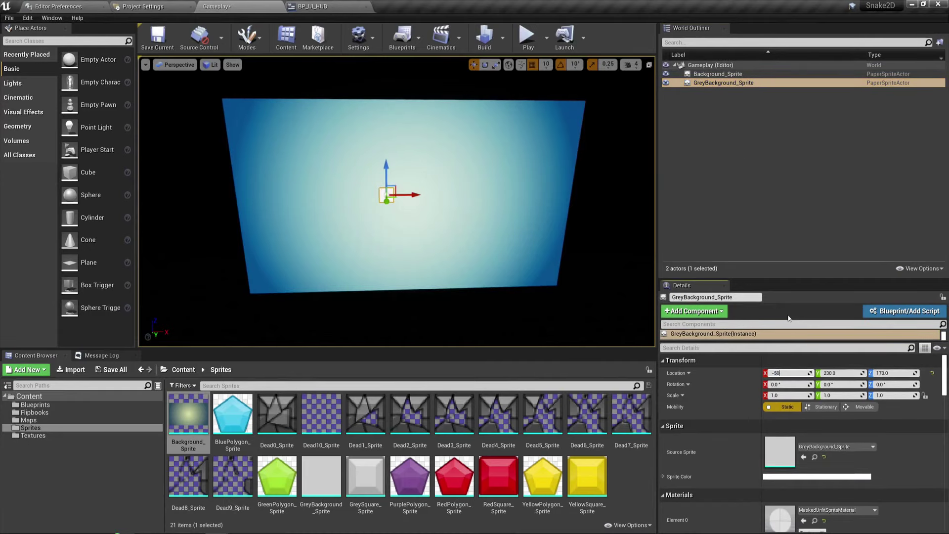
pyautogui.write('-50')
pyautogui.press('Tab')
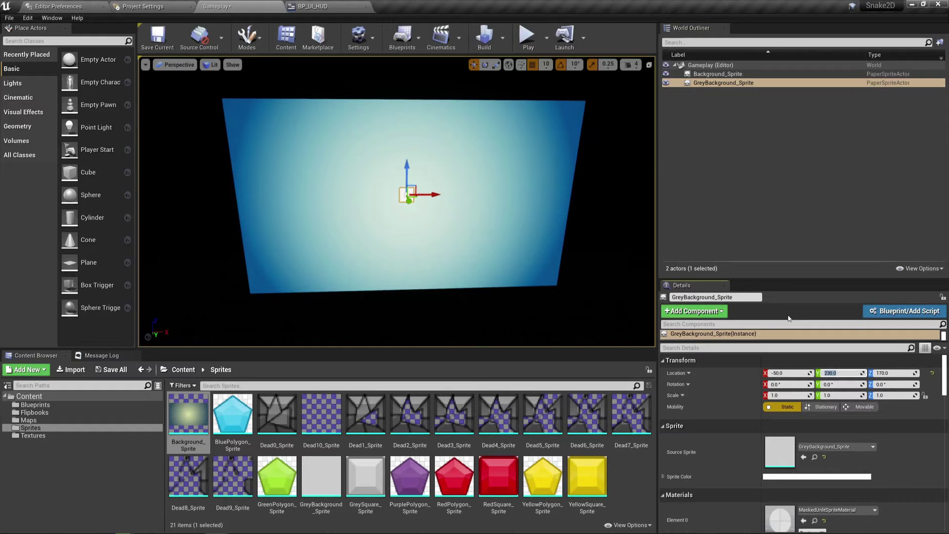
pyautogui.press('Tab')
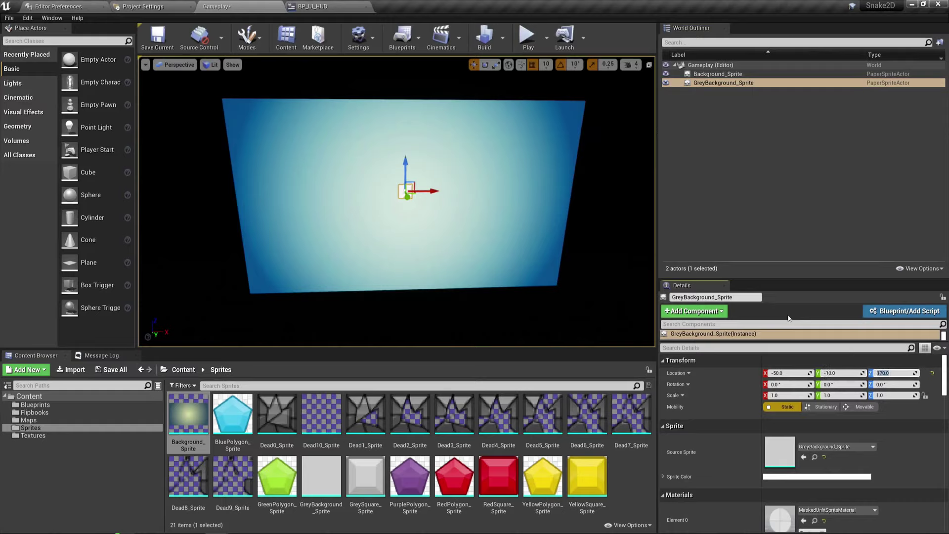
pyautogui.press('Return')
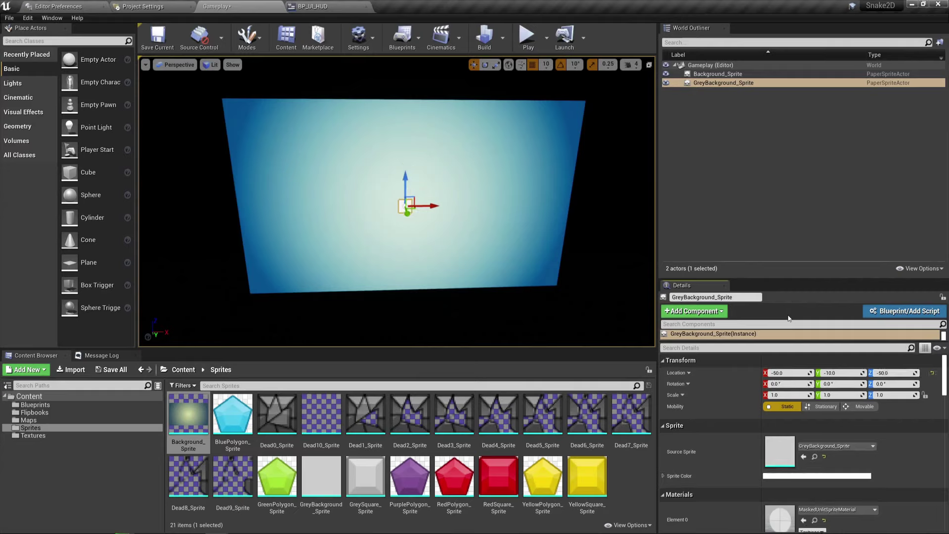
# Set GreyBackground_Sprite's scale to X 12, Y 12 and Z 10
pyautogui.click(788, 395)
pyautogui.write('12')
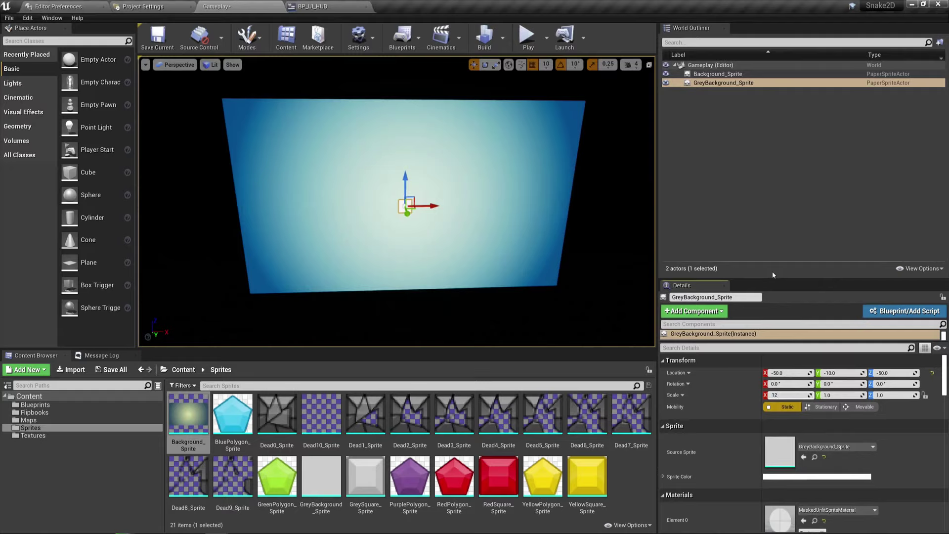
pyautogui.press('Tab')
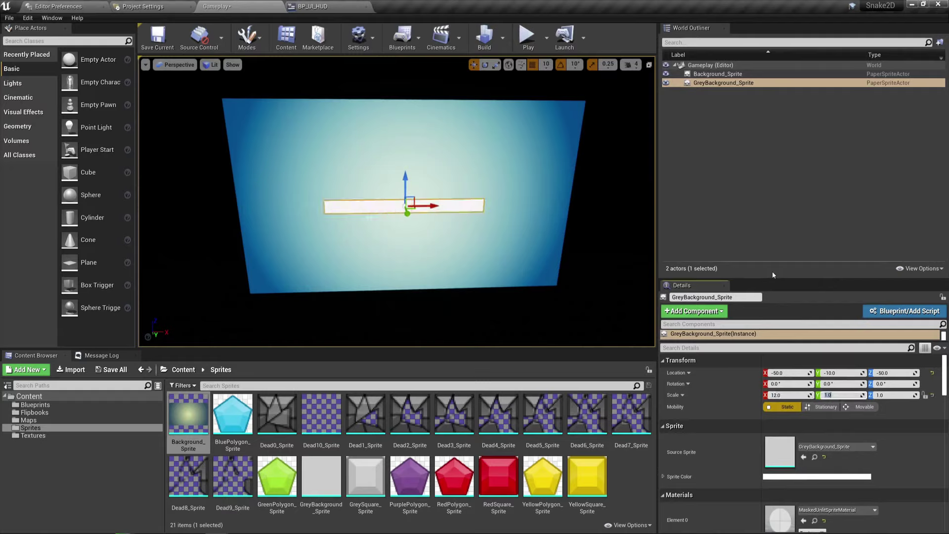
pyautogui.write('12')
pyautogui.press('Tab')
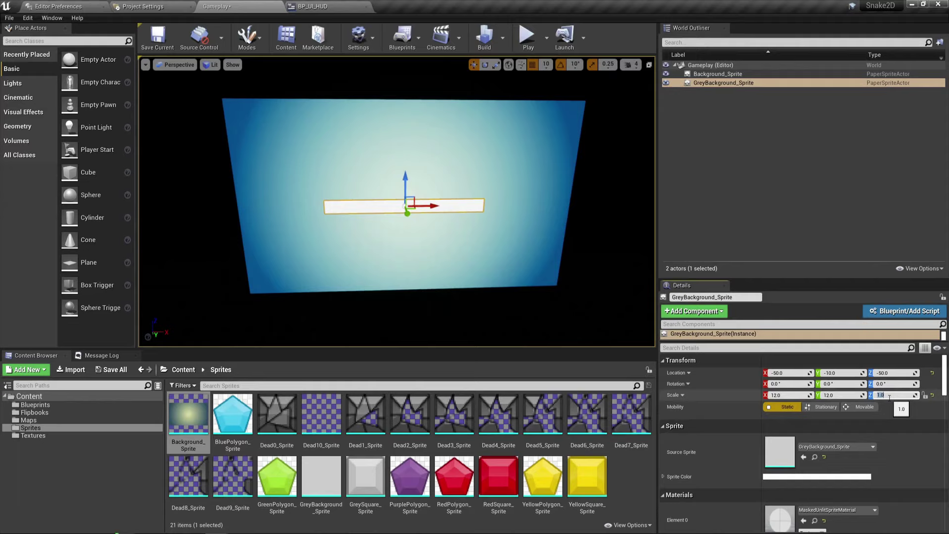
pyautogui.press('Return')
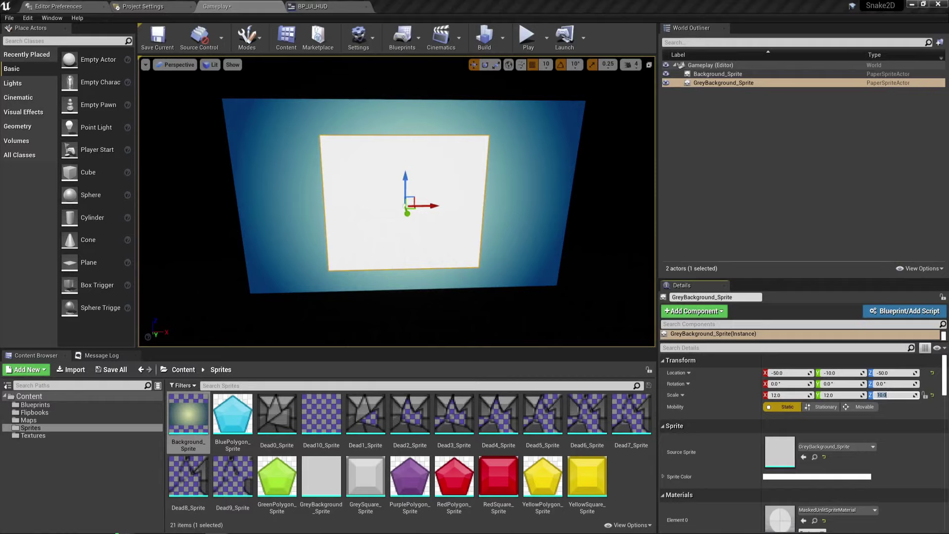
# Tint GreyBackground_Sprite by setting its sprite colour to the linear hex value 422A59CC, and deselect it
pyautogui.click(827, 477)
pyautogui.click(813, 282)
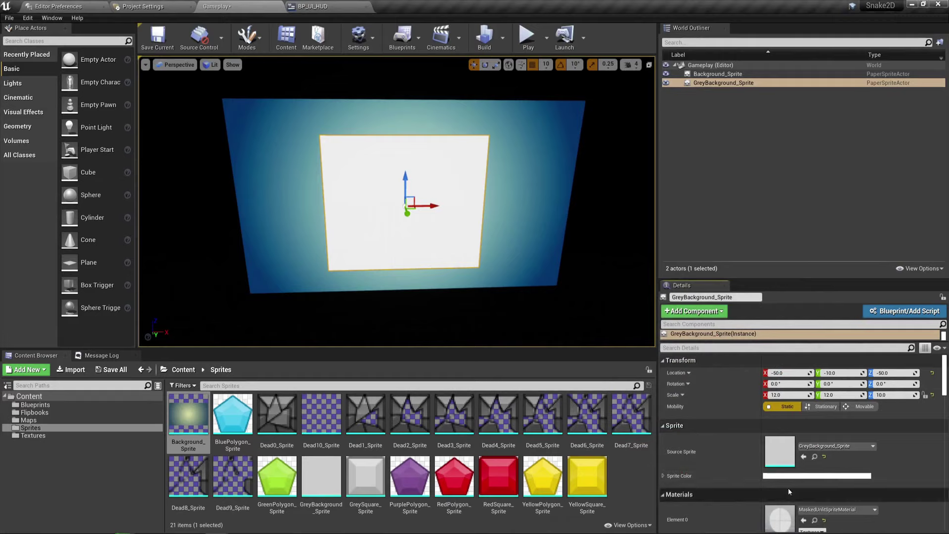
pyautogui.click(797, 476)
pyautogui.click(765, 468)
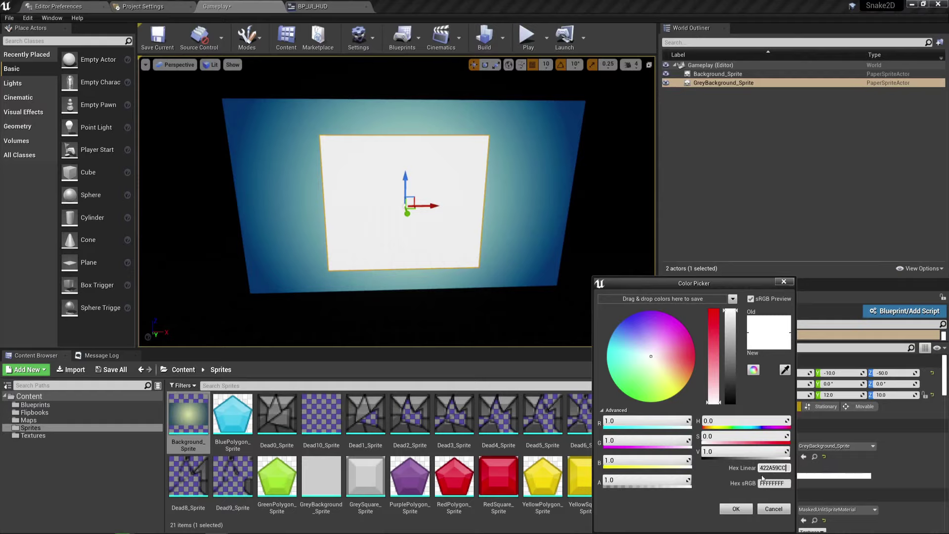
pyautogui.click(736, 508)
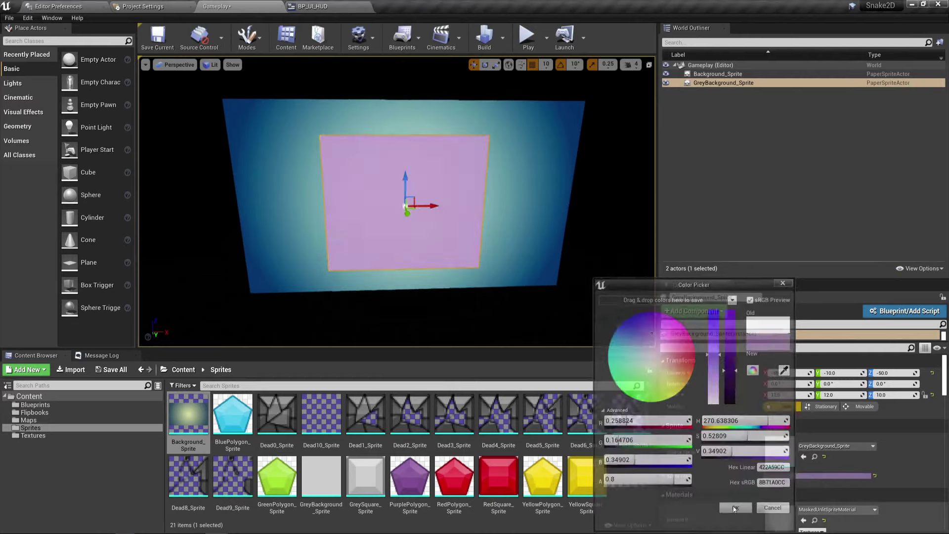
pyautogui.moveTo(381, 253)
pyautogui.mouseDown(button='right')
pyautogui.moveTo(381, 302)
pyautogui.moveTo(382, 247)
pyautogui.mouseUp(button='right')
pyautogui.click(620, 202)
pyautogui.moveTo(501, 225)
pyautogui.mouseDown(button='right')
pyautogui.moveTo(492, 227)
pyautogui.moveTo(493, 269)
pyautogui.moveTo(502, 220)
pyautogui.mouseUp(button='right')
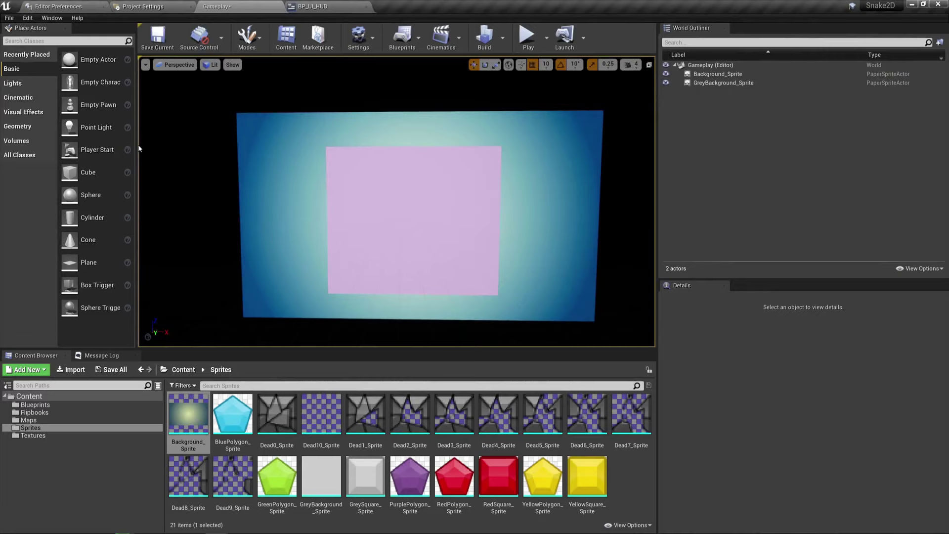
# Find the Camera actor among the placeable actors and place one in the Gameplay level
pyautogui.moveTo(140, 149); pyautogui.dragTo(162, 148)
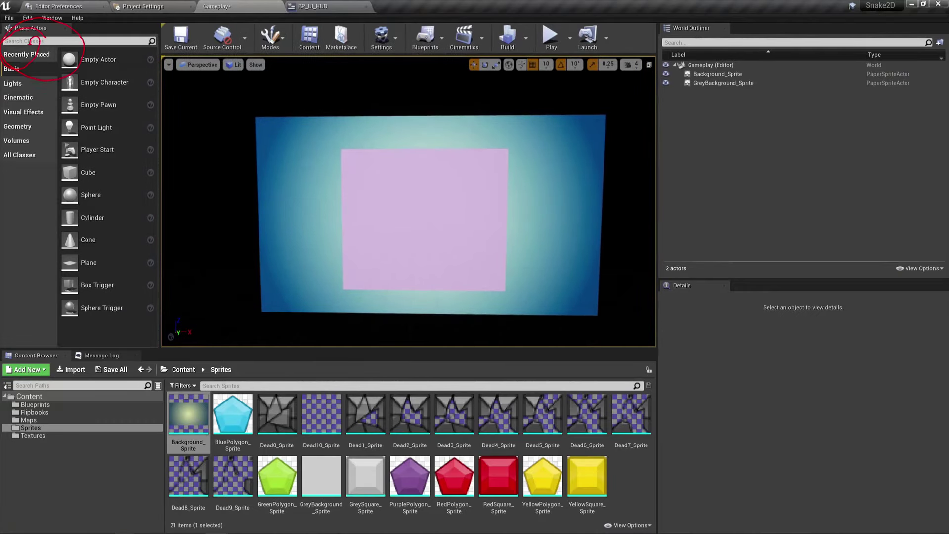
pyautogui.click(35, 41)
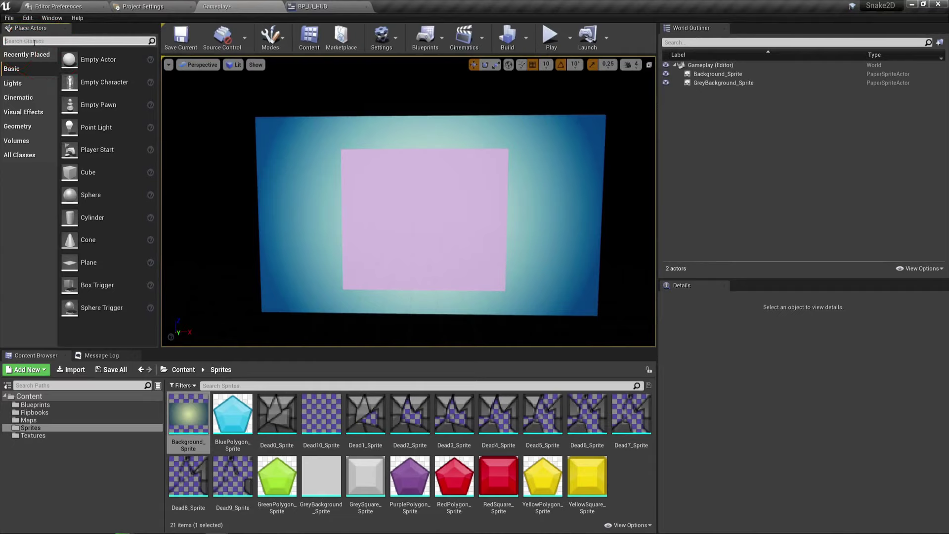
pyautogui.write('camera')
pyautogui.moveTo(34, 60); pyautogui.dragTo(428, 224)
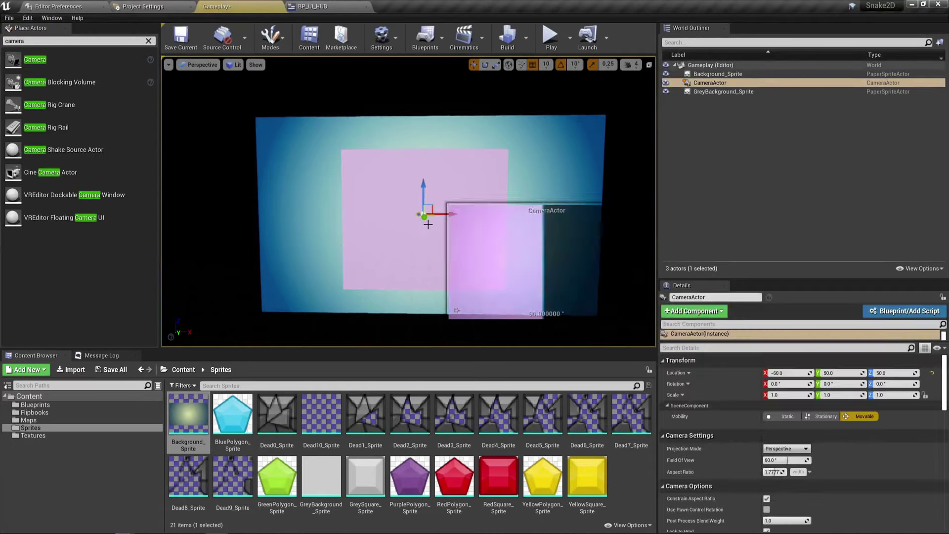
pyautogui.click(149, 41)
pyautogui.click(739, 101)
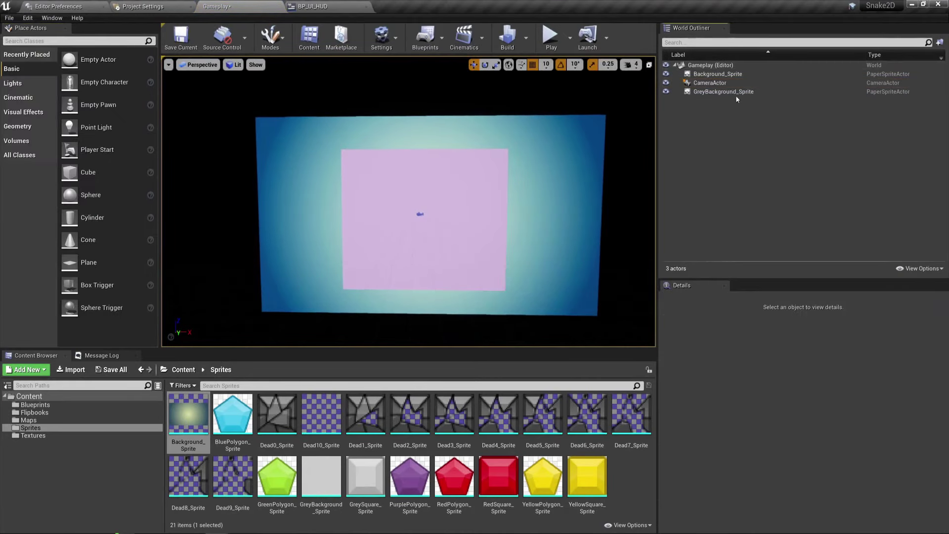
# Set CameraActor's location to X -50, Y 100, Z -50 and its Z rotation to -90°
pyautogui.click(710, 83)
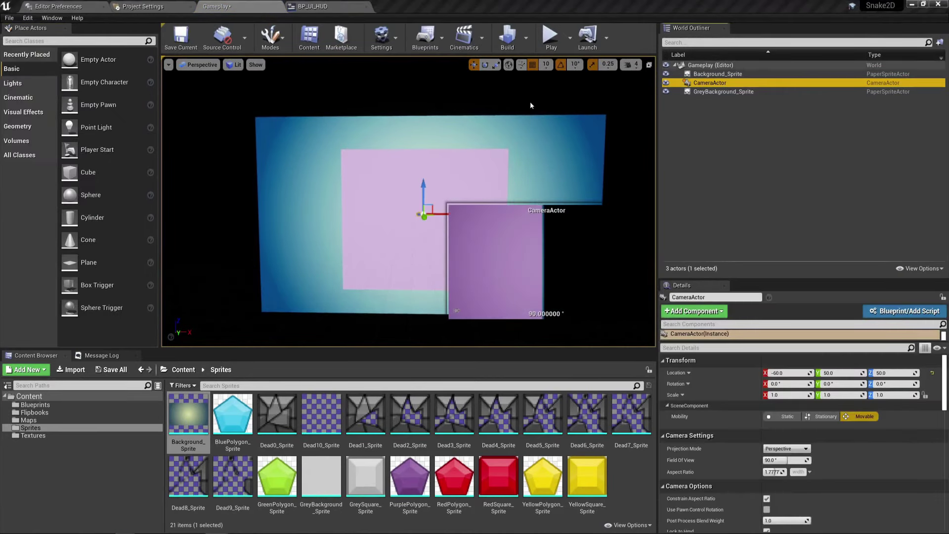
pyautogui.click(730, 144)
pyautogui.click(710, 83)
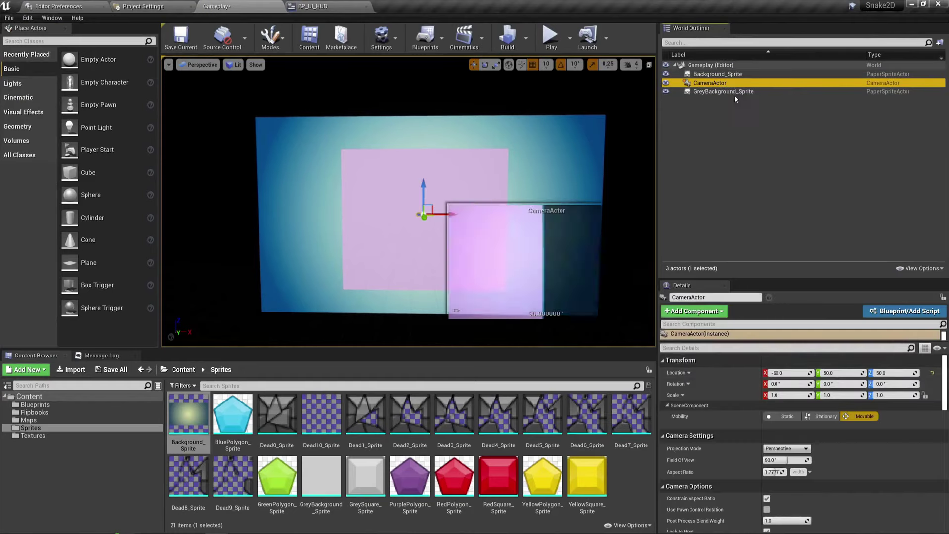
pyautogui.click(787, 373)
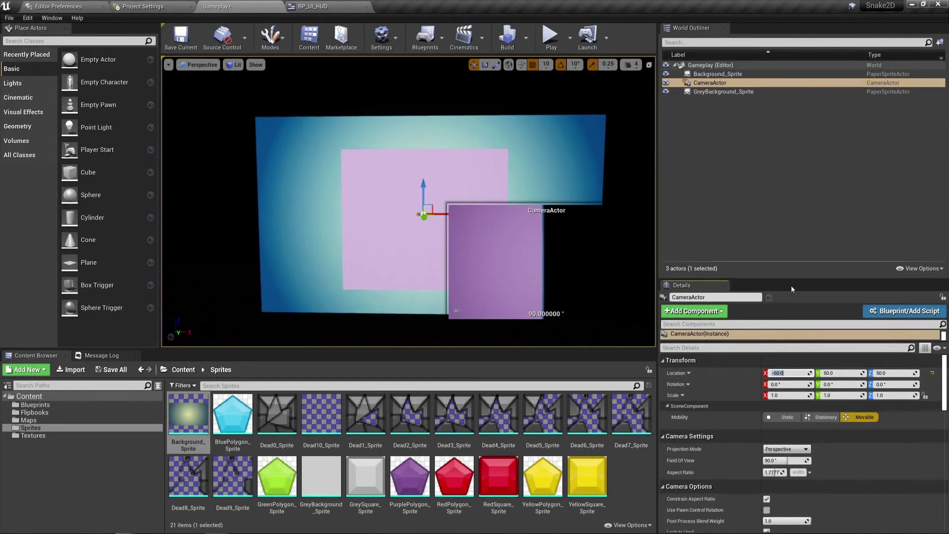
pyautogui.write('-50')
pyautogui.press('Tab')
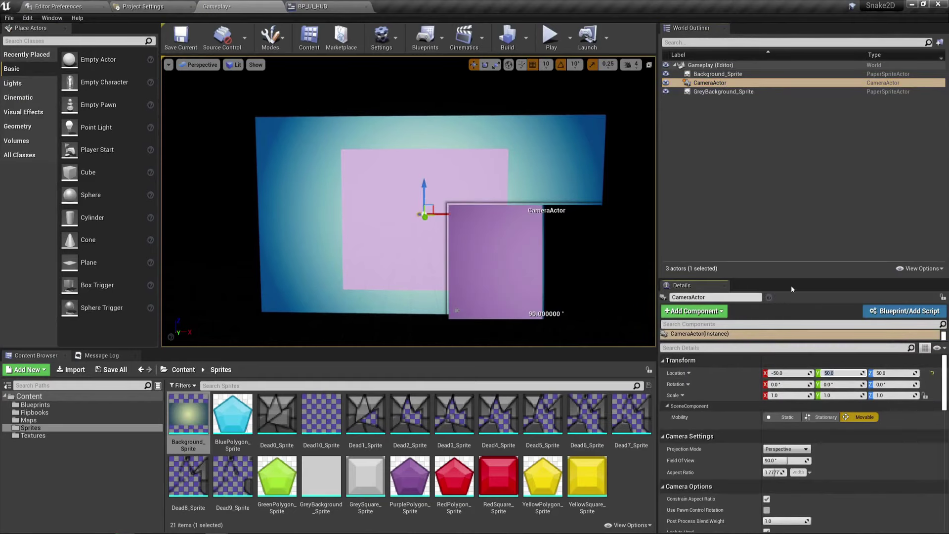
pyautogui.write('100')
pyautogui.press('Tab')
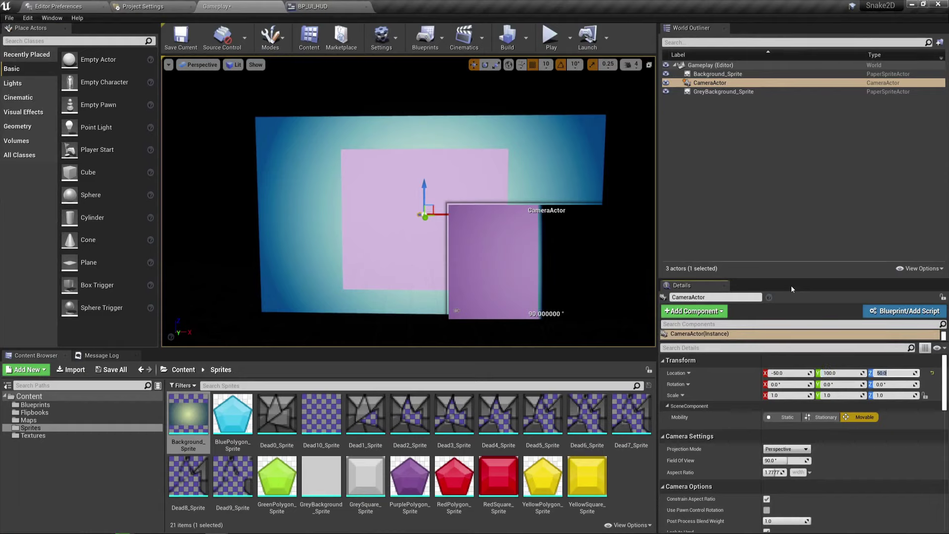
pyautogui.write('5')
pyautogui.write('50')
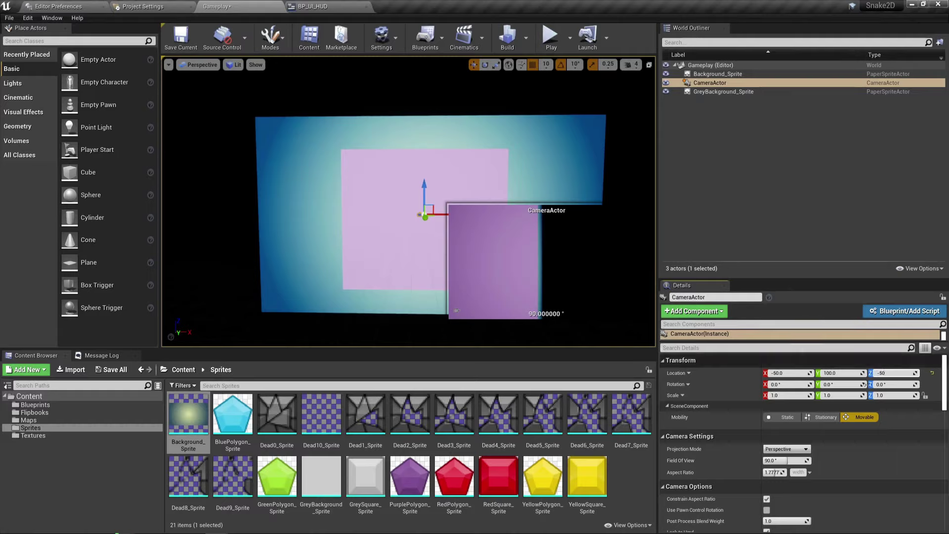
pyautogui.press('Tab')
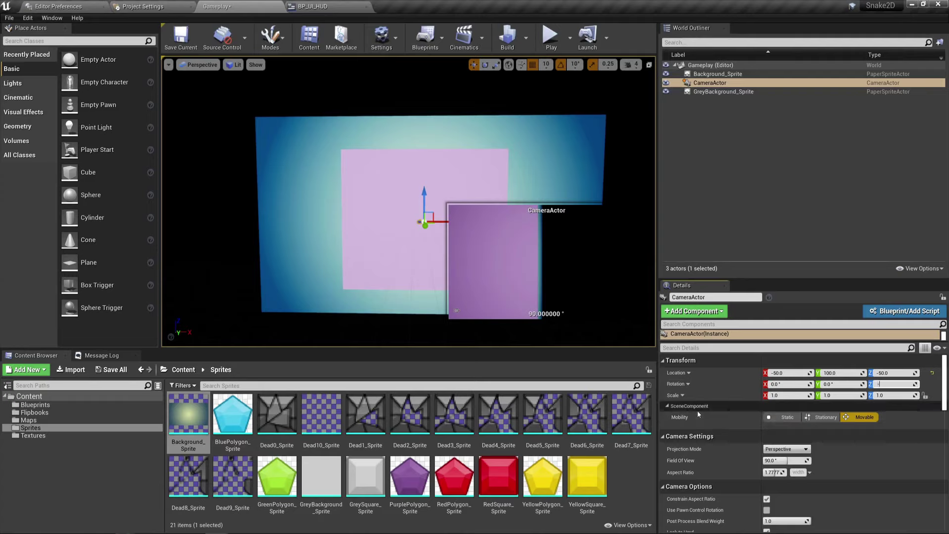
pyautogui.write('-90')
pyautogui.press('Return')
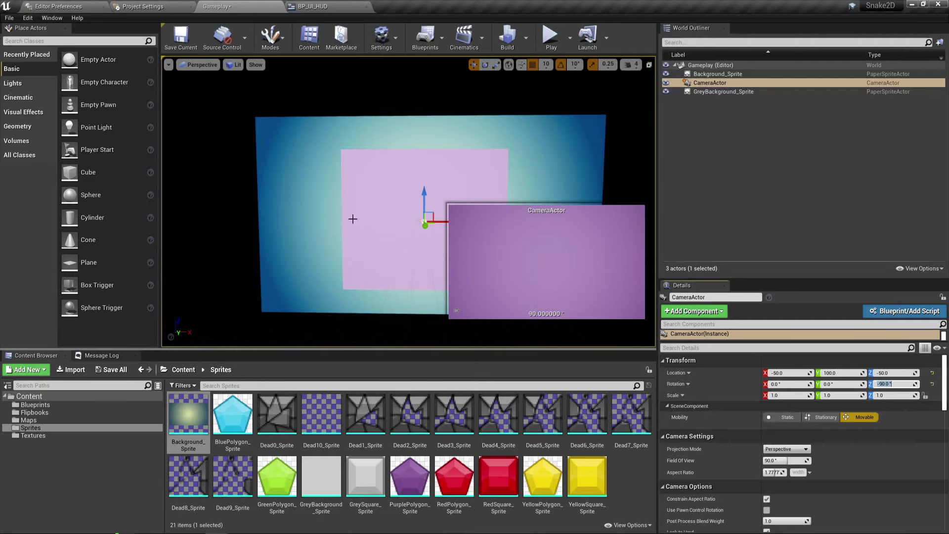
# Set CameraActor's projection mode to Orthographic
pyautogui.moveTo(351, 218); pyautogui.dragTo(345, 188)
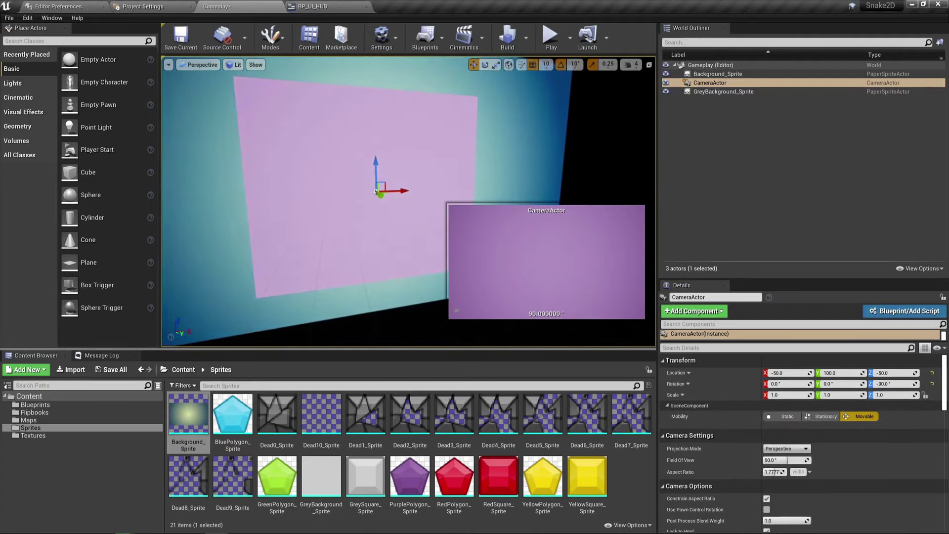
pyautogui.moveTo(354, 240); pyautogui.dragTo(446, 220)
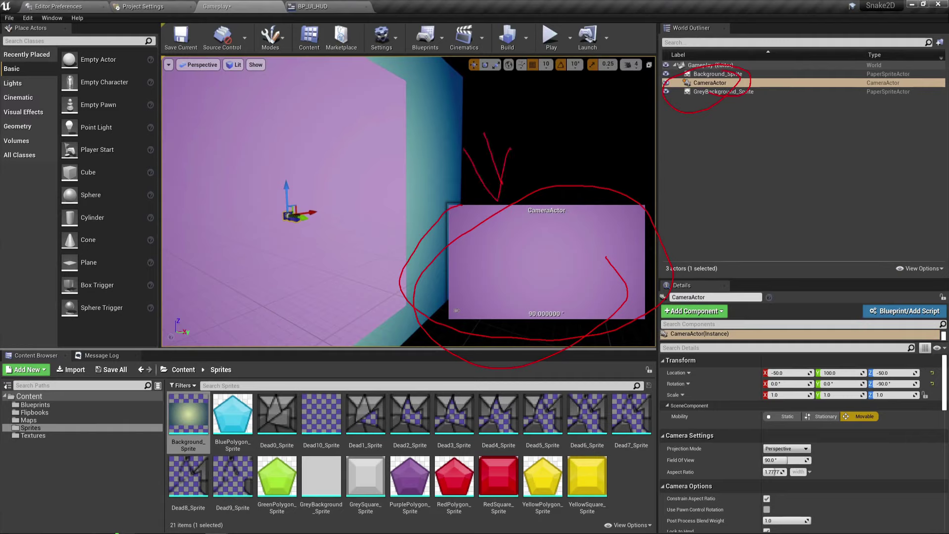
pyautogui.moveTo(554, 316); pyautogui.dragTo(588, 307)
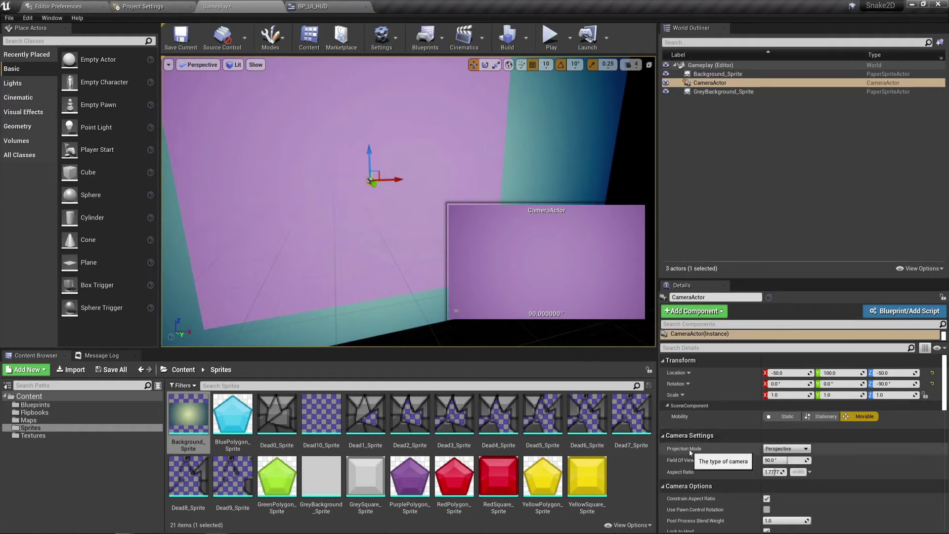
pyautogui.click(787, 449)
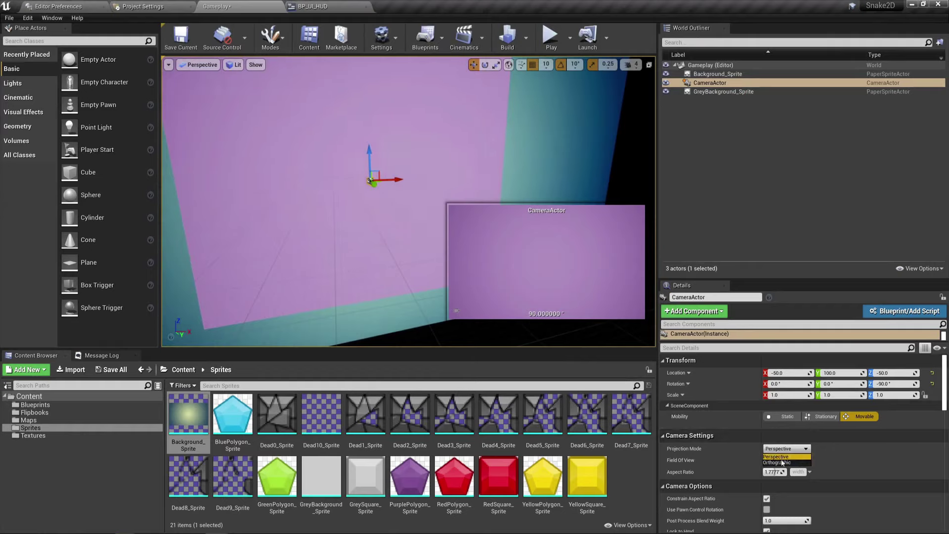
pyautogui.click(781, 462)
# Set CameraActor's Ortho Width to 4500 so the preview frames the play field
pyautogui.moveTo(371, 223); pyautogui.dragTo(391, 267)
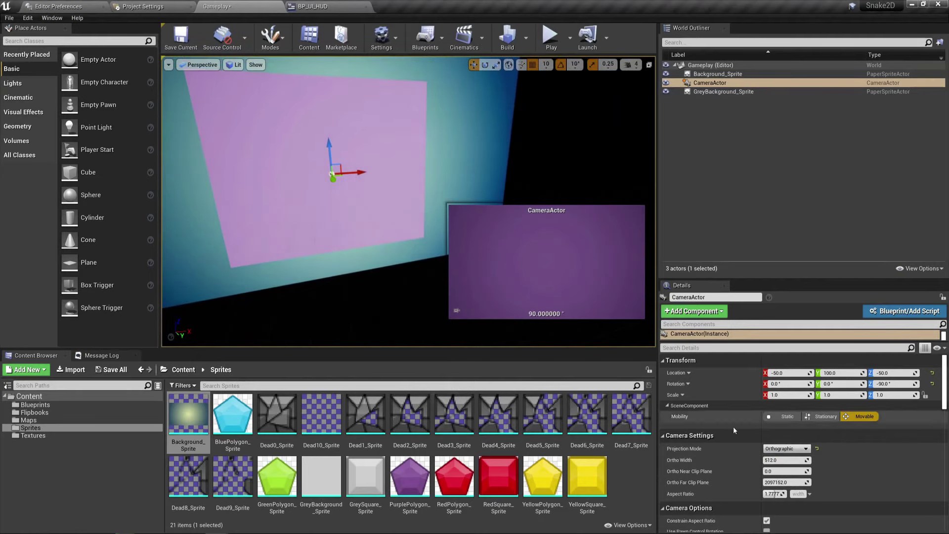
pyautogui.click(780, 460)
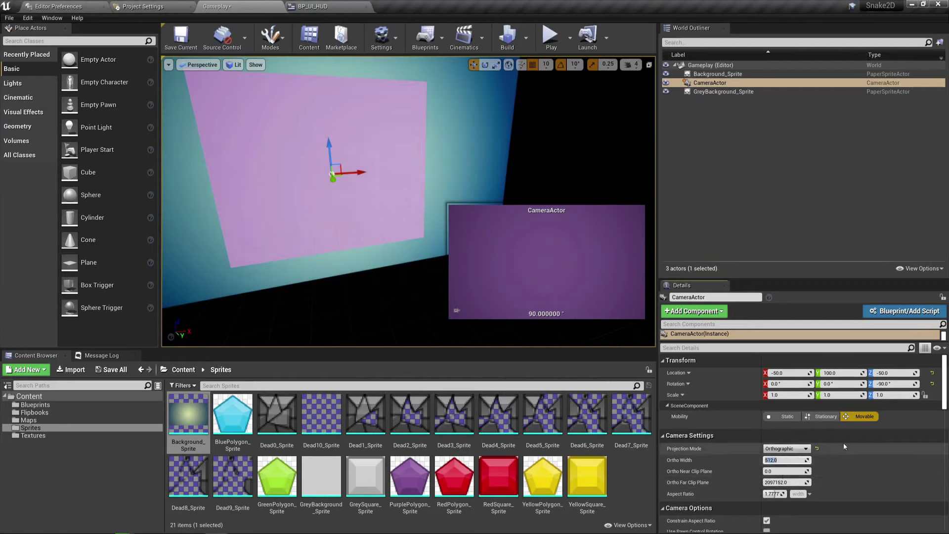
pyautogui.write('4500')
pyautogui.press('Return')
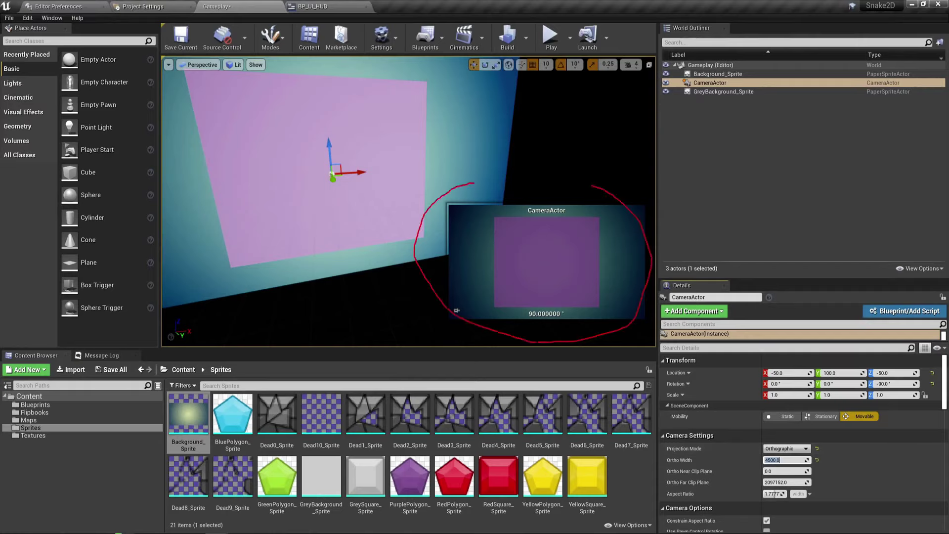
pyautogui.moveTo(613, 244); pyautogui.dragTo(657, 299)
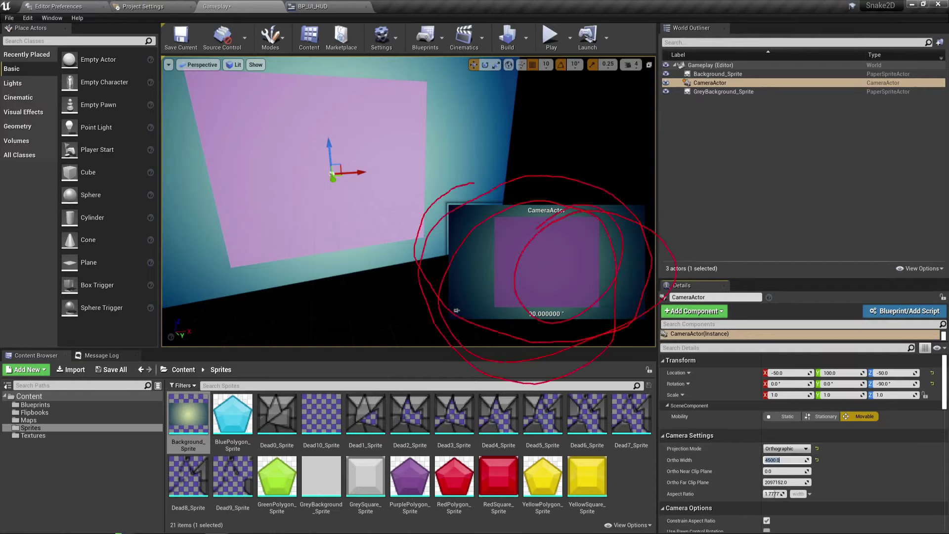
pyautogui.press('Escape')
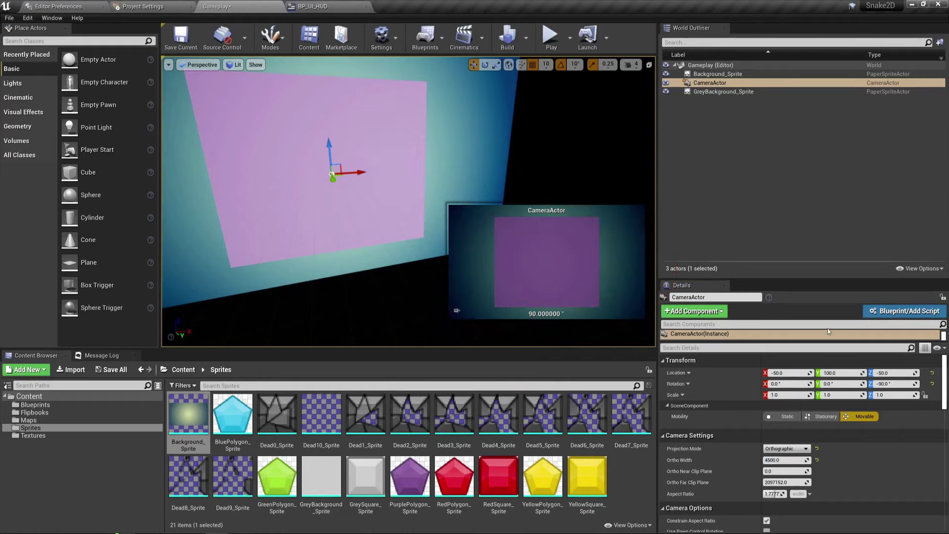
pyautogui.moveTo(786, 460)
pyautogui.mouseDown()
pyautogui.moveTo(769, 460)
pyautogui.moveTo(787, 461)
pyautogui.mouseUp()
pyautogui.hotkey('ctrl', 'z')
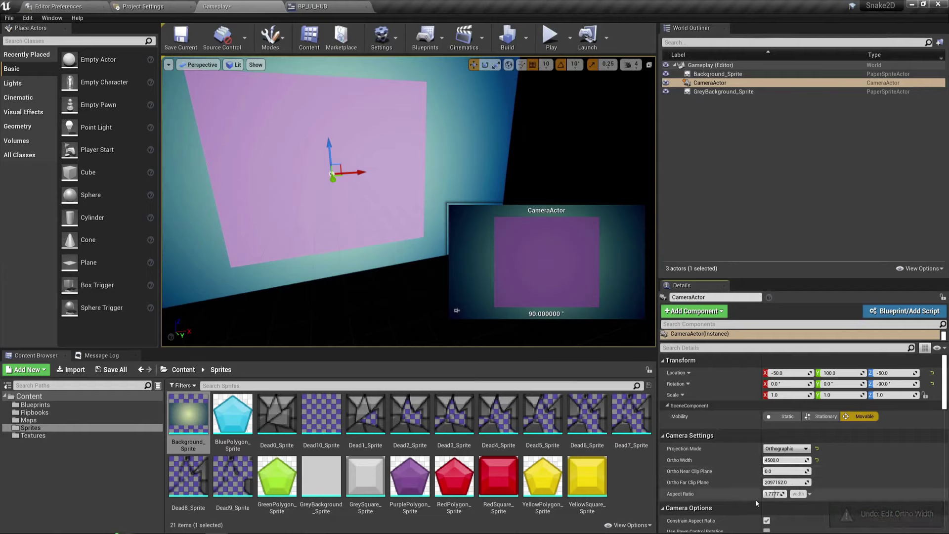
pyautogui.click(770, 449)
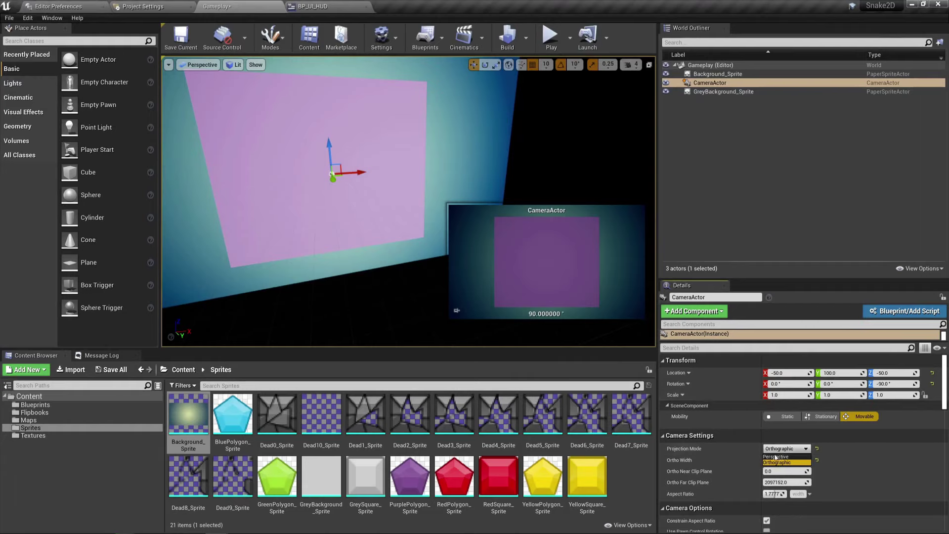
pyautogui.click(786, 463)
pyautogui.press('Escape')
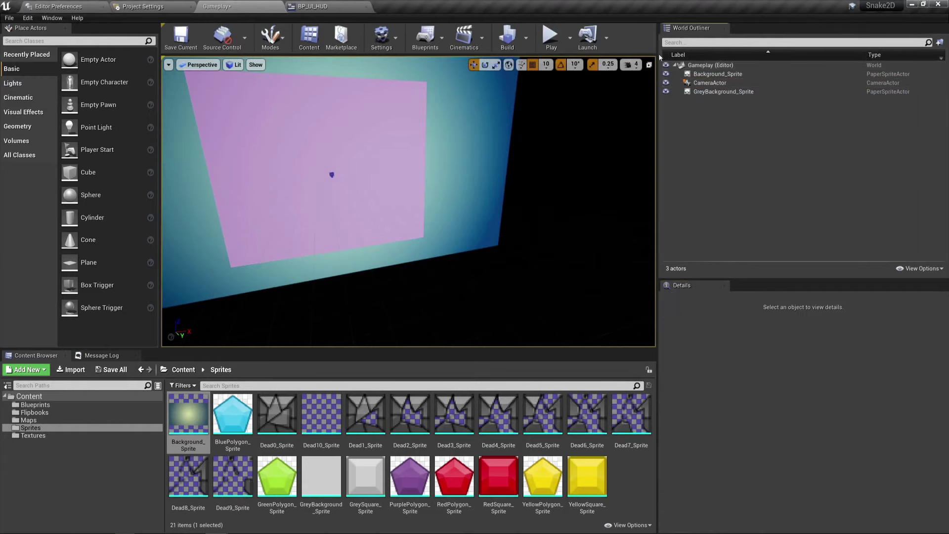
# Select CameraActor again, focus the viewport on it and save the Gameplay level
pyautogui.click(710, 83)
pyautogui.moveTo(453, 174); pyautogui.dragTo(341, 207, button='right')
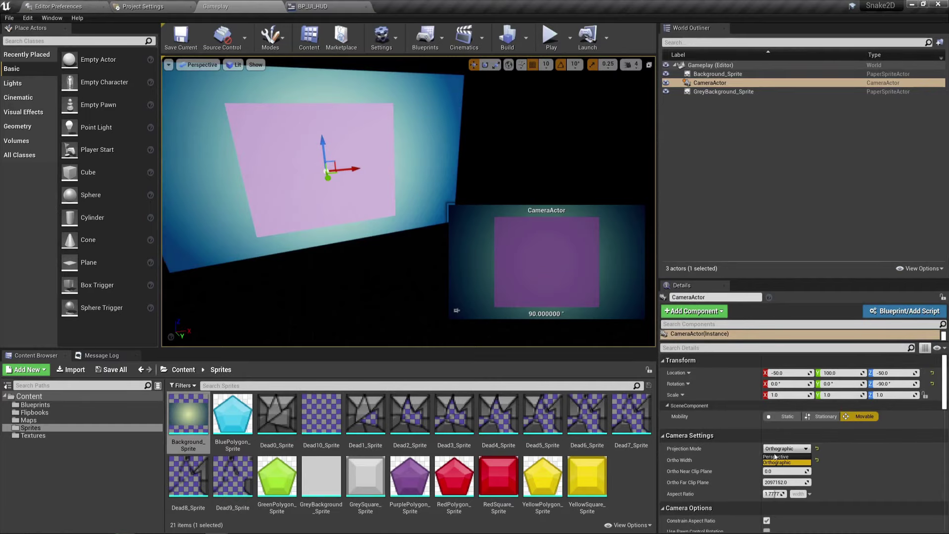
pyautogui.click(775, 213)
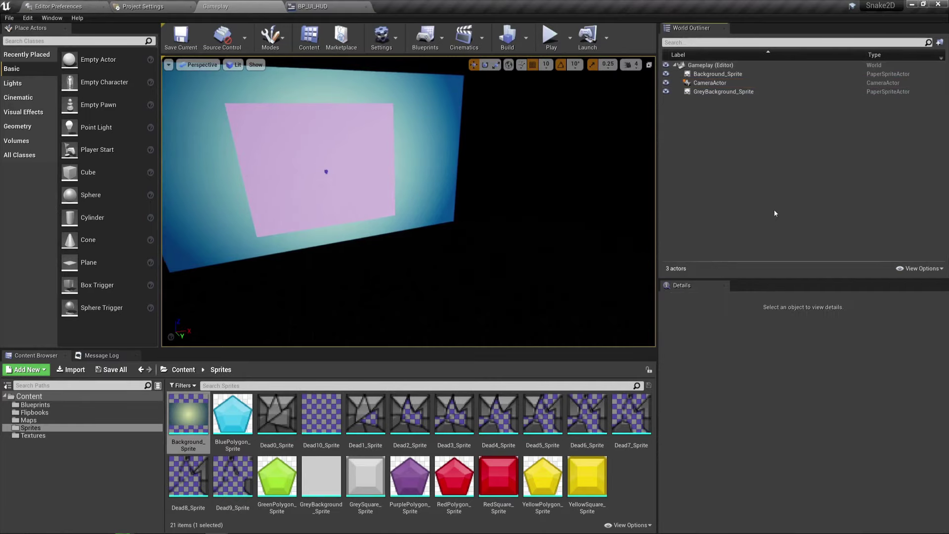
pyautogui.click(710, 82)
pyautogui.doubleClick(710, 83)
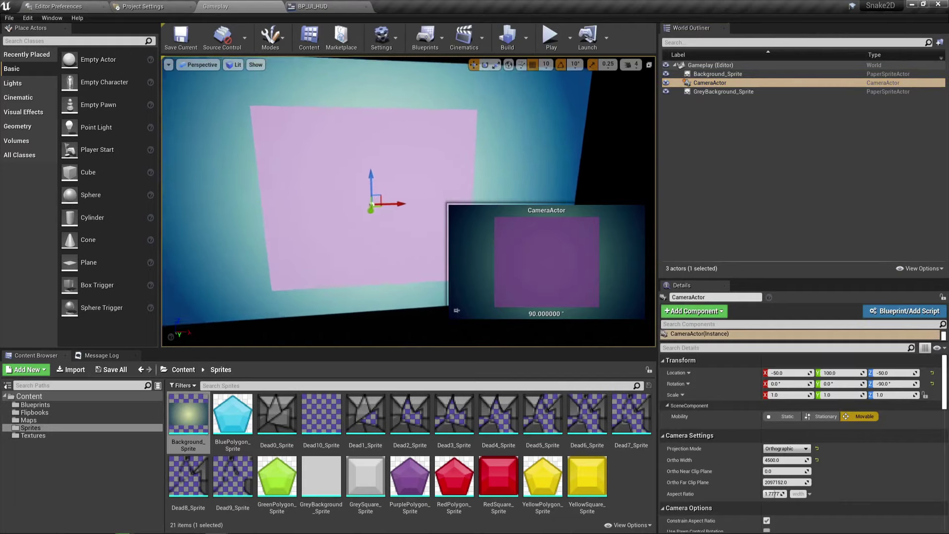
pyautogui.hotkey('ctrl', 's')
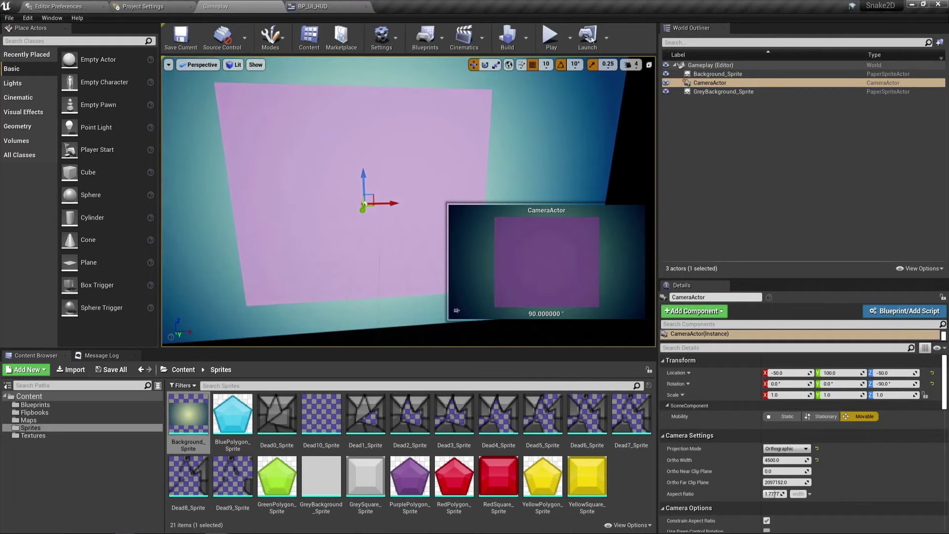
# Play the Gameplay level twice in the viewport to check which camera view is used, stopping it each time
pyautogui.click(551, 35)
pyautogui.click(424, 182)
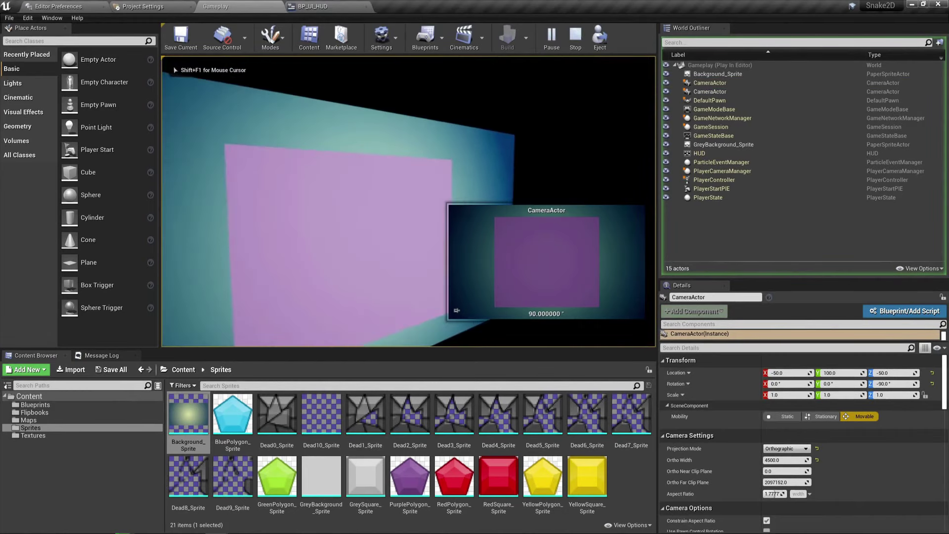
pyautogui.press('Escape')
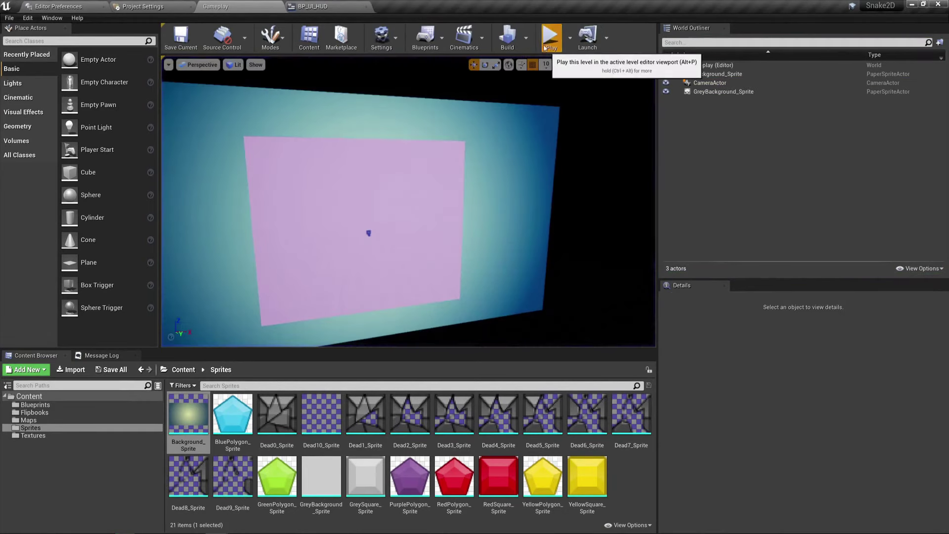
pyautogui.click(549, 44)
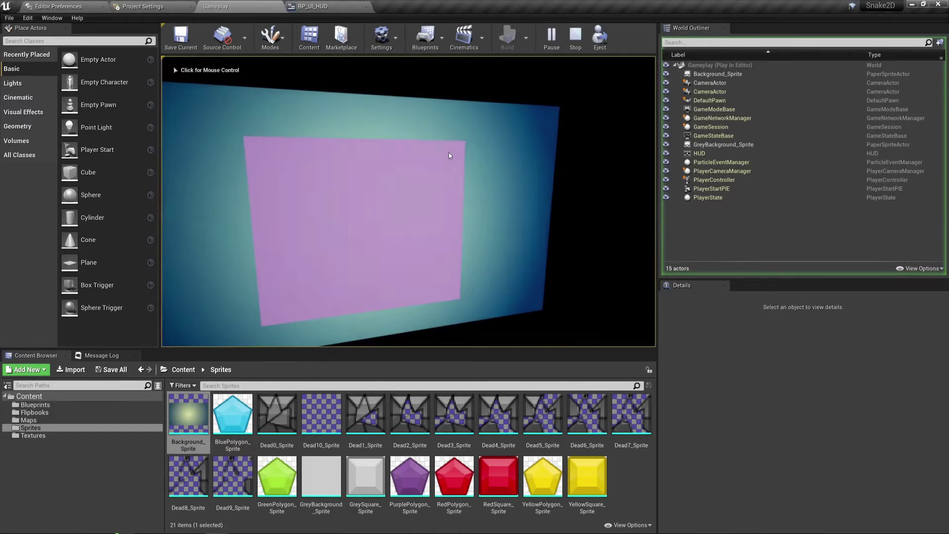
pyautogui.click(572, 35)
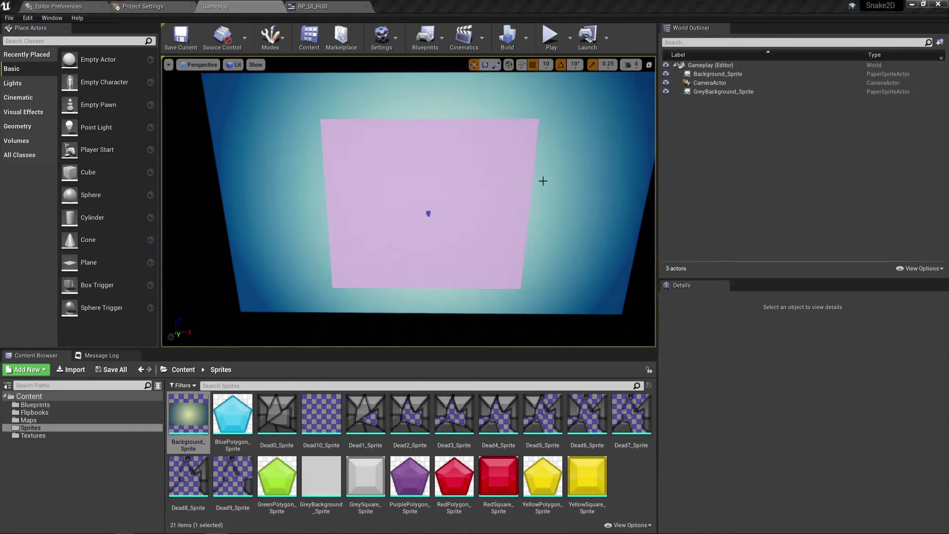
# Open the Gameplay level's Level Blueprint
pyautogui.moveTo(555, 149); pyautogui.dragTo(555, 150, button='right')
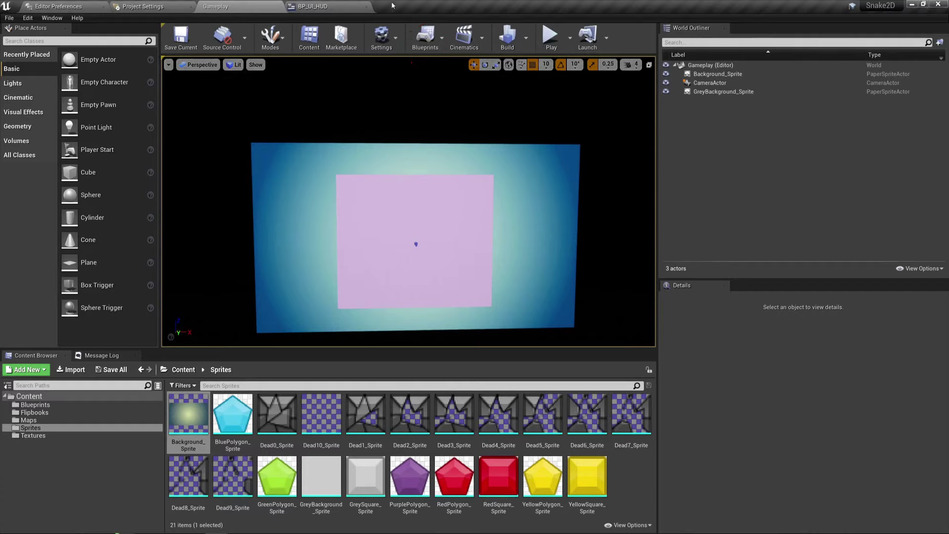
pyautogui.click(443, 39)
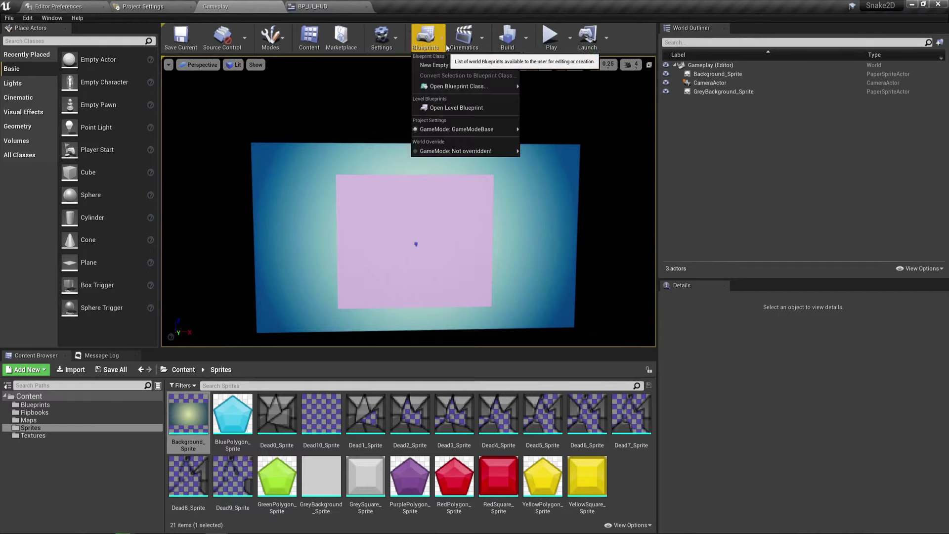
pyautogui.click(444, 108)
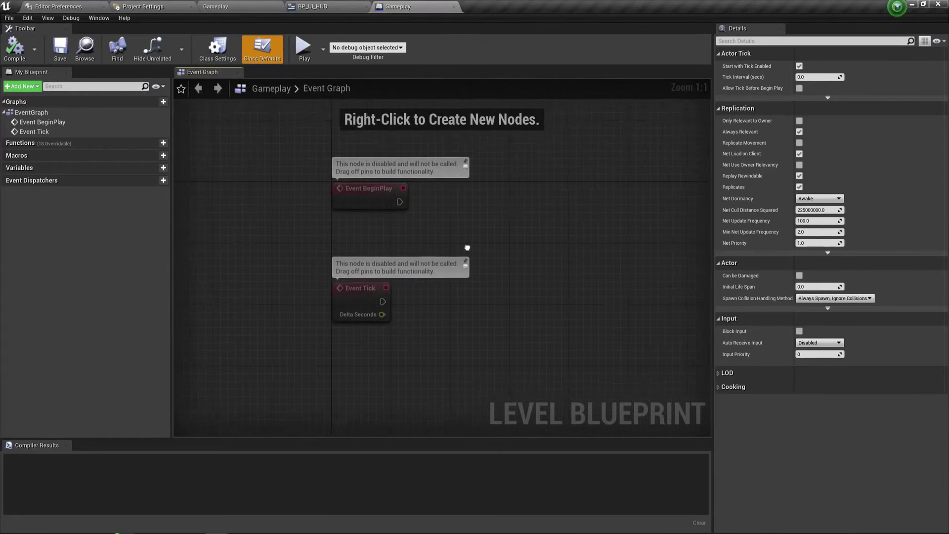
# Delete the Event Tick node from the event graph and hide the comment bubble on Event BeginPlay
pyautogui.click(317, 284)
pyautogui.press('Delete')
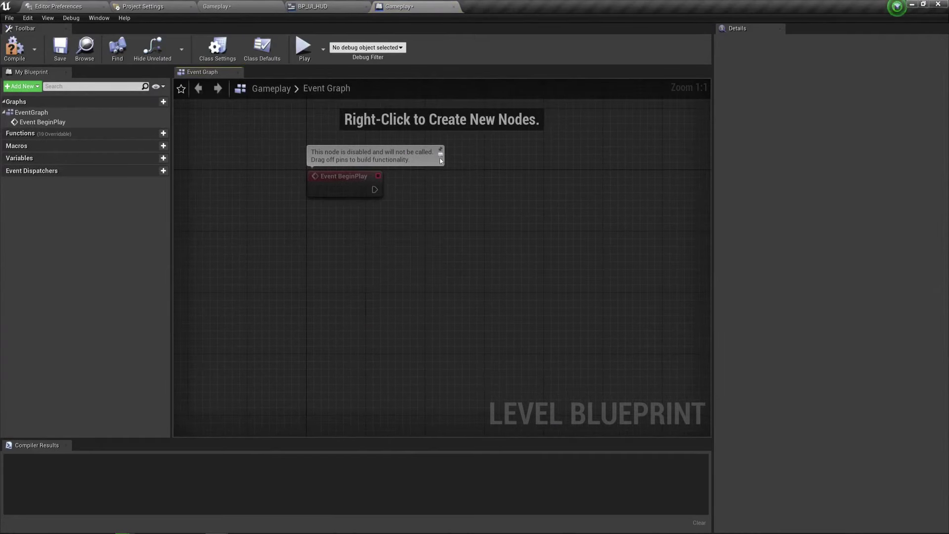
pyautogui.click(441, 154)
# Undock the Level Blueprint as an enlarged floating window over the Gameplay level editor, leaving the World Outliner accessible
pyautogui.moveTo(398, 6); pyautogui.dragTo(372, 103)
pyautogui.click(247, 6)
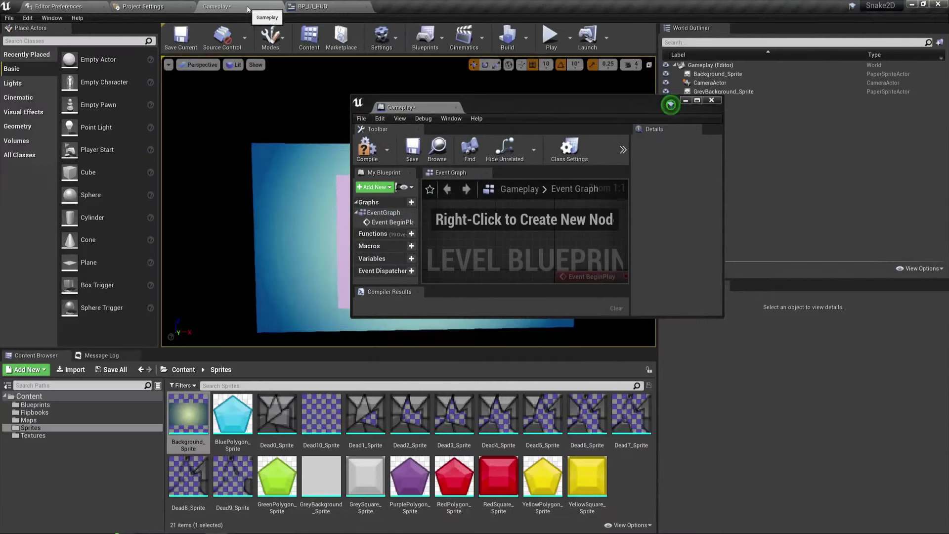
pyautogui.moveTo(527, 105); pyautogui.dragTo(369, 109)
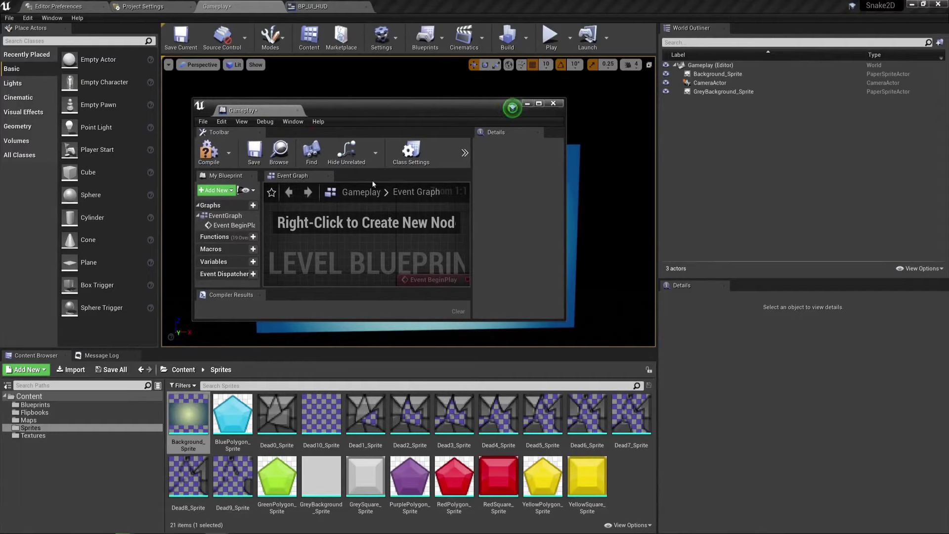
pyautogui.moveTo(564, 320); pyautogui.dragTo(710, 443)
pyautogui.moveTo(410, 127); pyautogui.dragTo(361, 105)
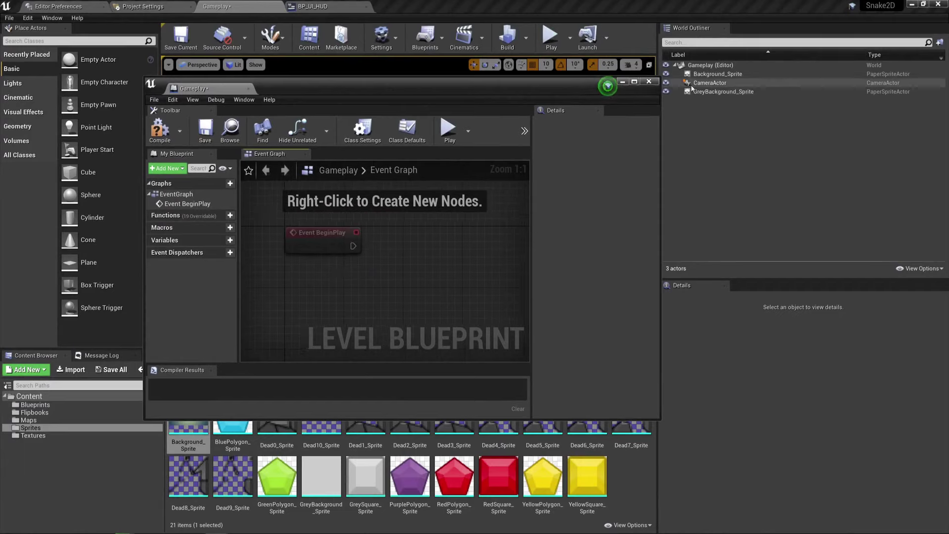
# Add two references to CameraActor to the Level Blueprint's event graph, and dock the Blueprint back among the editor tabs
pyautogui.moveTo(710, 83); pyautogui.dragTo(395, 289)
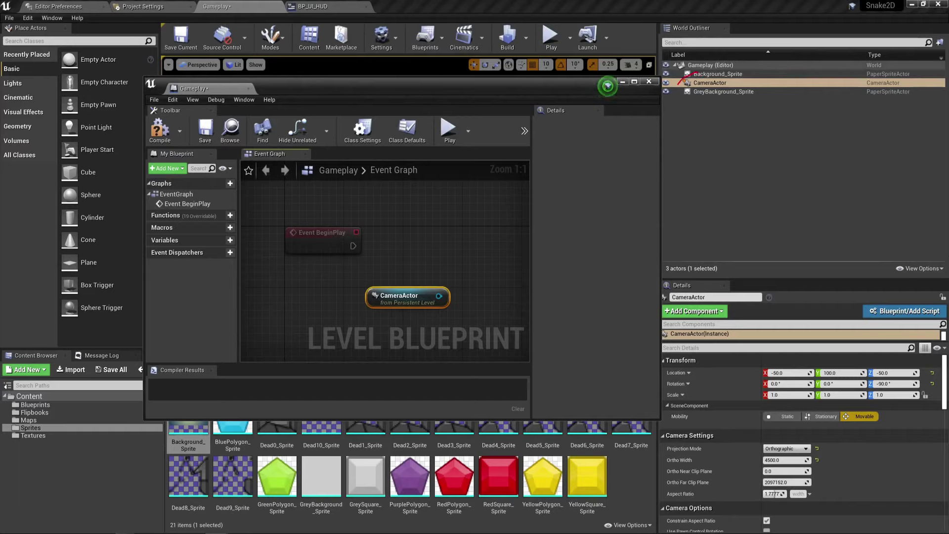
pyautogui.moveTo(710, 82); pyautogui.dragTo(399, 254)
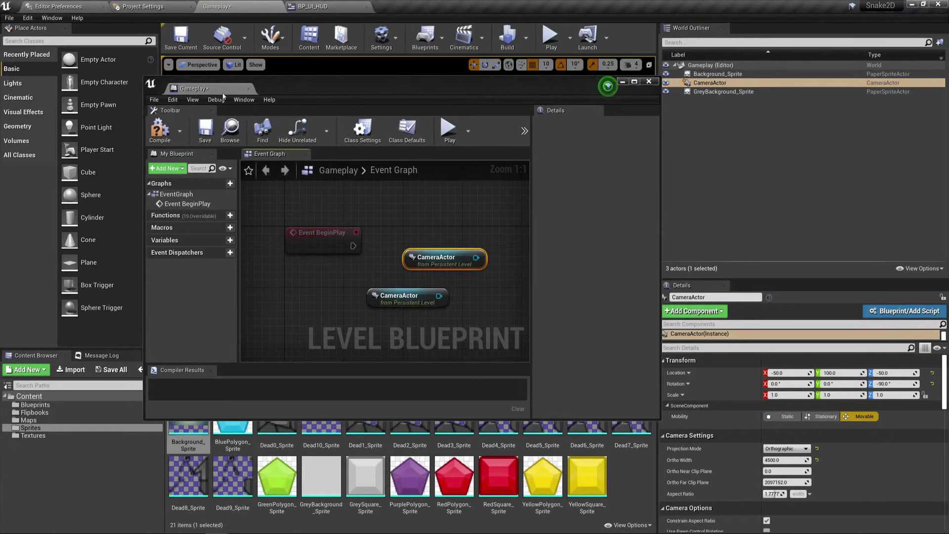
pyautogui.moveTo(217, 89); pyautogui.dragTo(312, 6)
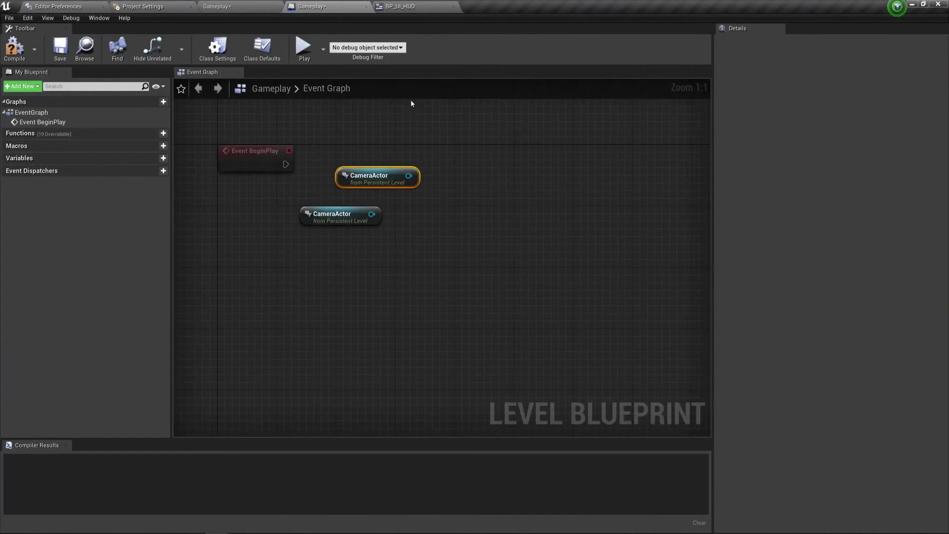
# Delete the duplicate CameraActor reference and position the remaining one below Event BeginPlay
pyautogui.moveTo(411, 103); pyautogui.dragTo(428, 148, button='right')
pyautogui.press('Delete')
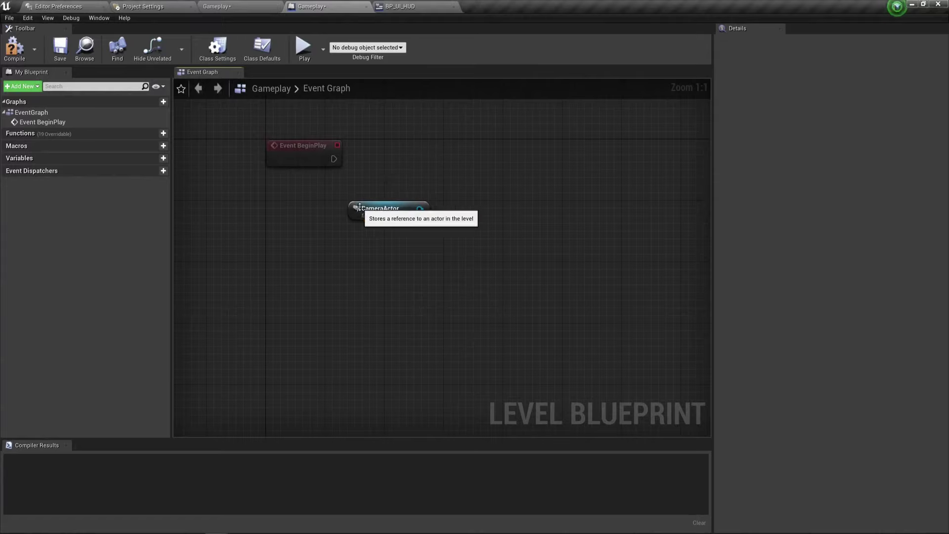
pyautogui.moveTo(359, 207); pyautogui.dragTo(339, 215)
pyautogui.moveTo(338, 215); pyautogui.dragTo(288, 234, button='right')
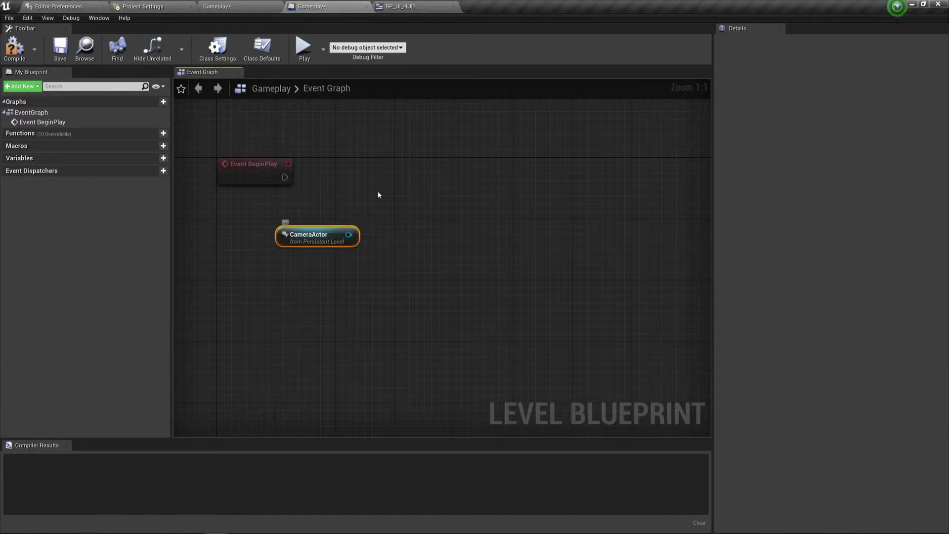
pyautogui.click(400, 153)
pyautogui.rightClick(401, 152)
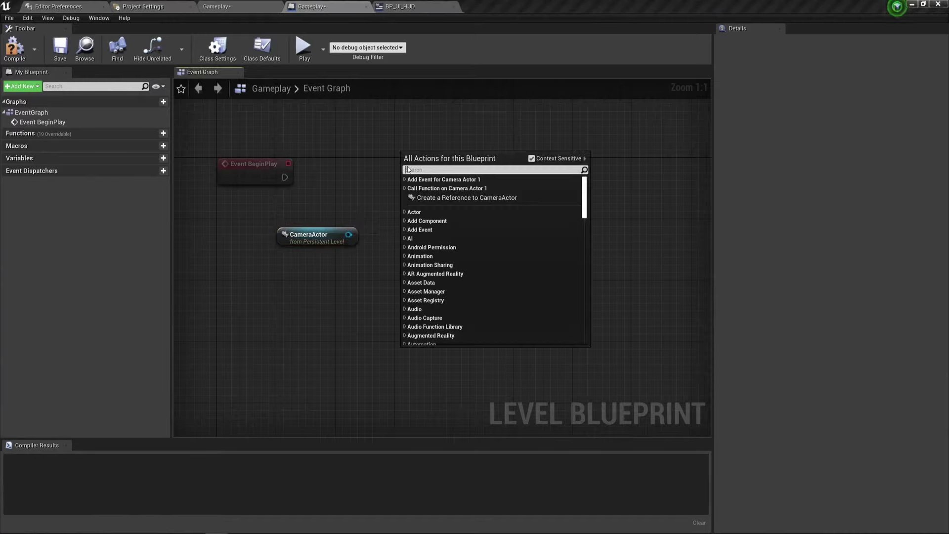
pyautogui.write('set view')
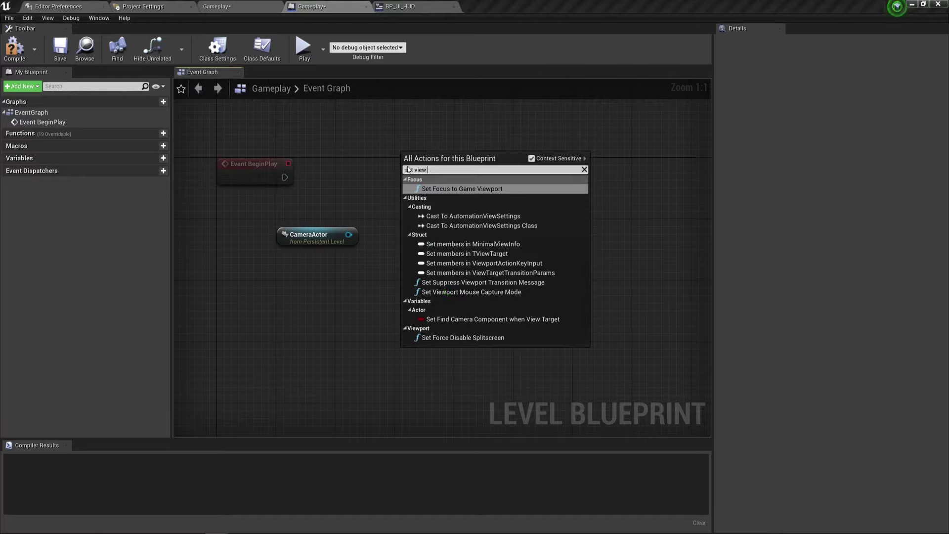
pyautogui.write(' target with')
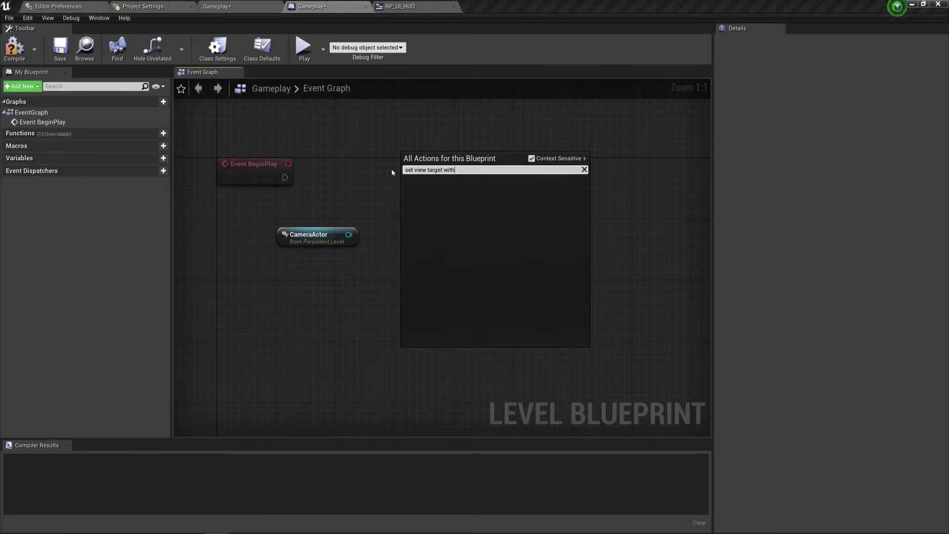
pyautogui.press('Escape')
pyautogui.moveTo(349, 235); pyautogui.dragTo(397, 190)
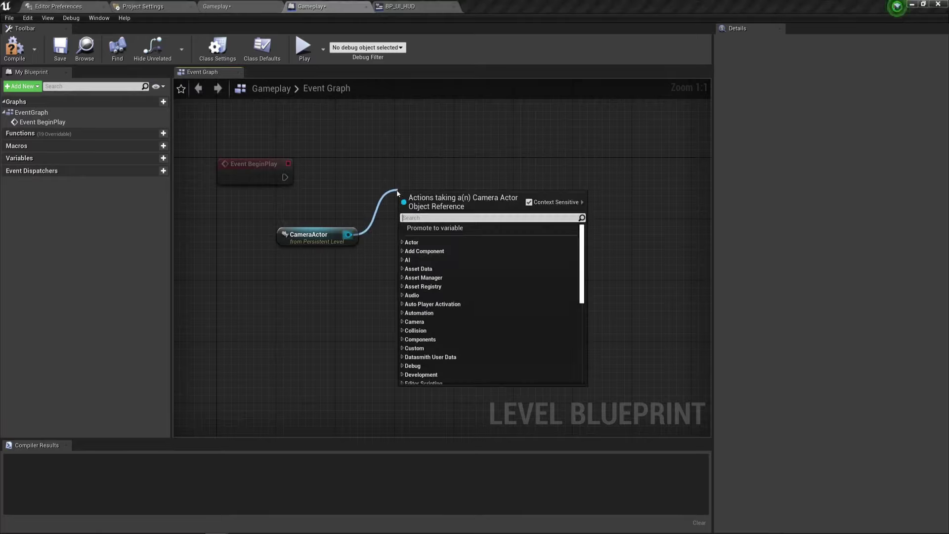
pyautogui.write('set vie')
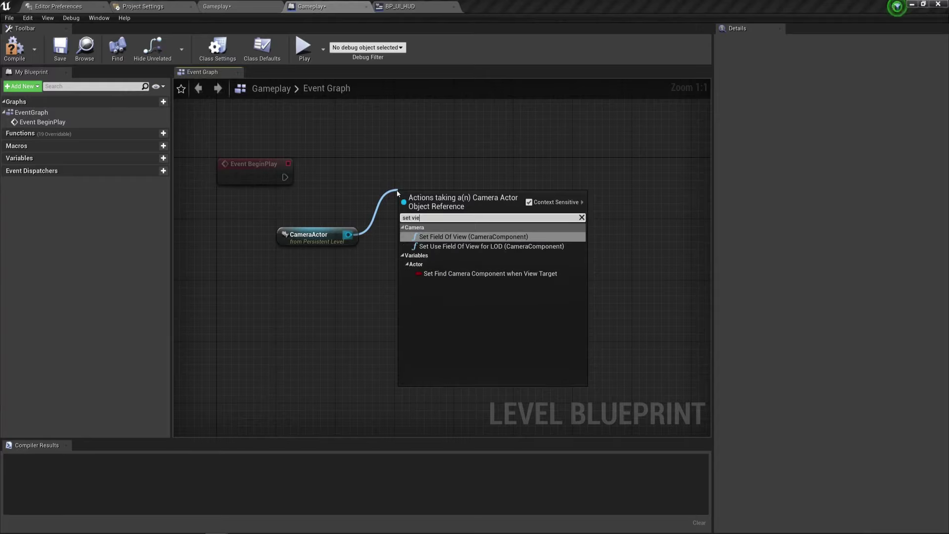
pyautogui.write('w target')
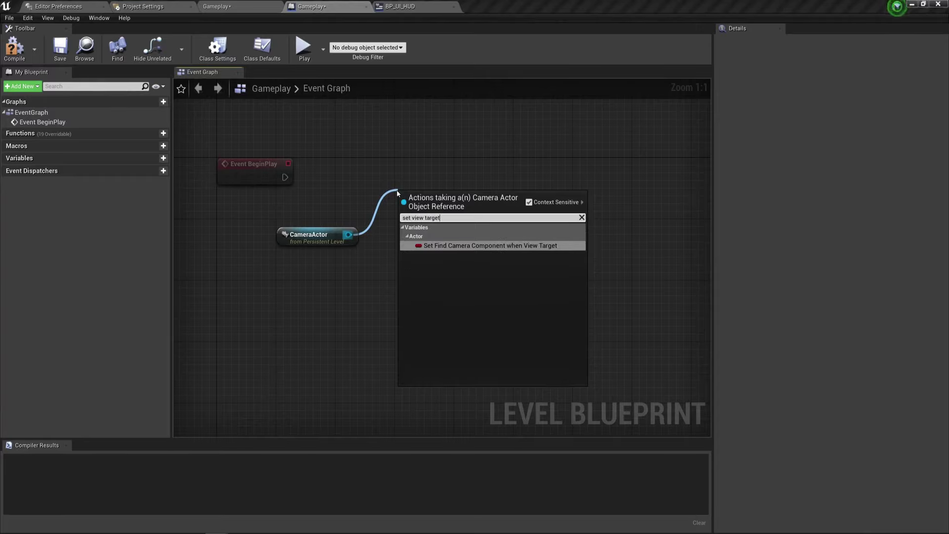
pyautogui.click(357, 251)
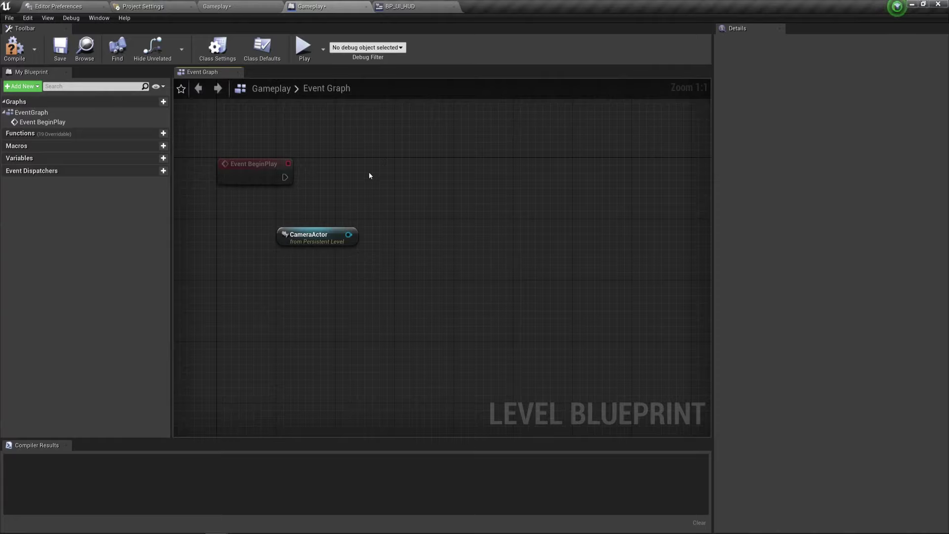
pyautogui.rightClick(390, 152)
pyautogui.click(324, 217)
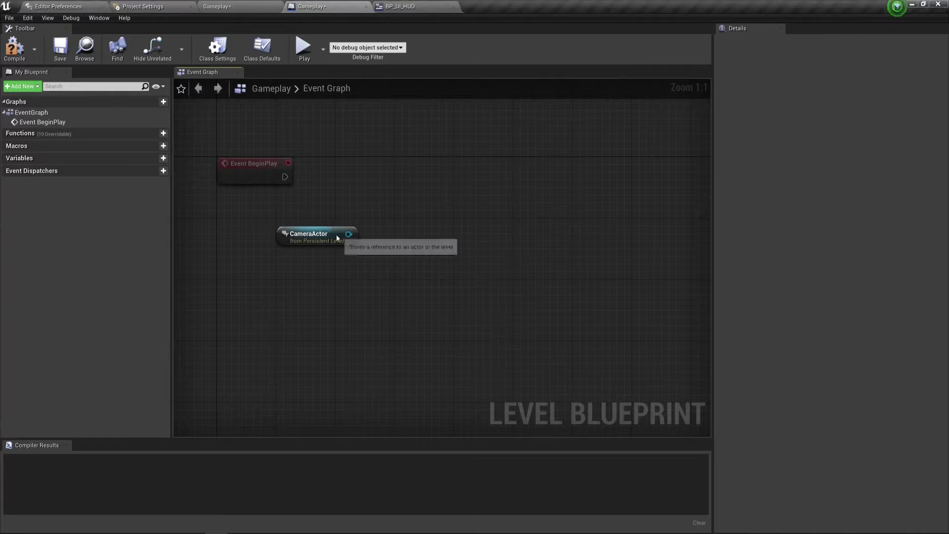
# Add a Get Player Controller node below Event BeginPlay and arrange the CameraActor reference beneath it
pyautogui.moveTo(337, 239); pyautogui.dragTo(378, 275)
pyautogui.rightClick(342, 215)
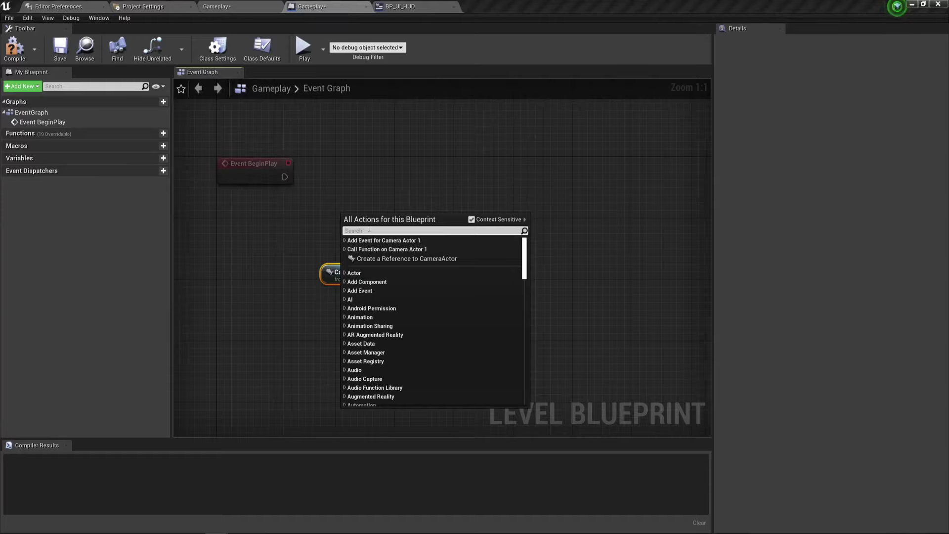
pyautogui.write('get player controller')
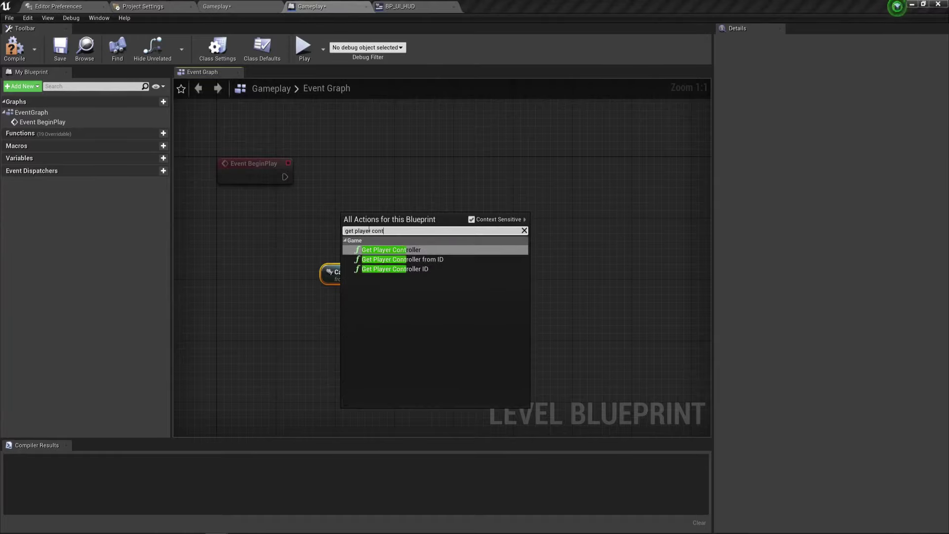
pyautogui.press('Return')
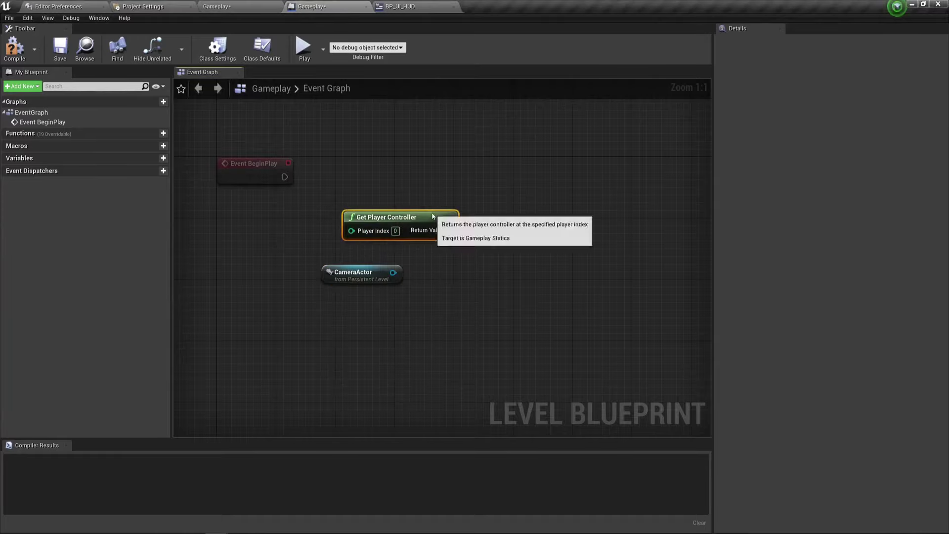
pyautogui.moveTo(436, 217); pyautogui.dragTo(333, 218)
pyautogui.moveTo(386, 280); pyautogui.dragTo(348, 271)
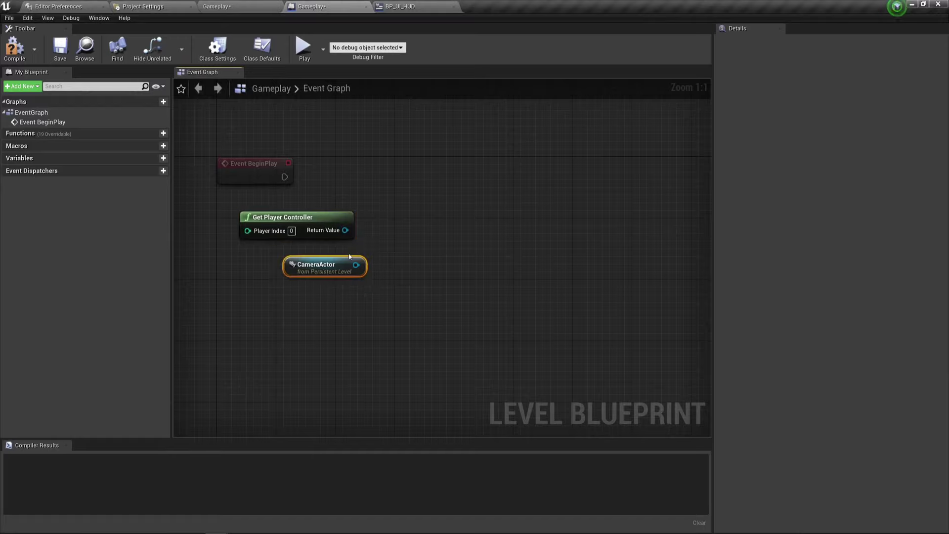
# Add a Set View Target with Blend node targeting the player controller's Return Value, and run it from Event BeginPlay
pyautogui.moveTo(345, 230); pyautogui.dragTo(403, 190)
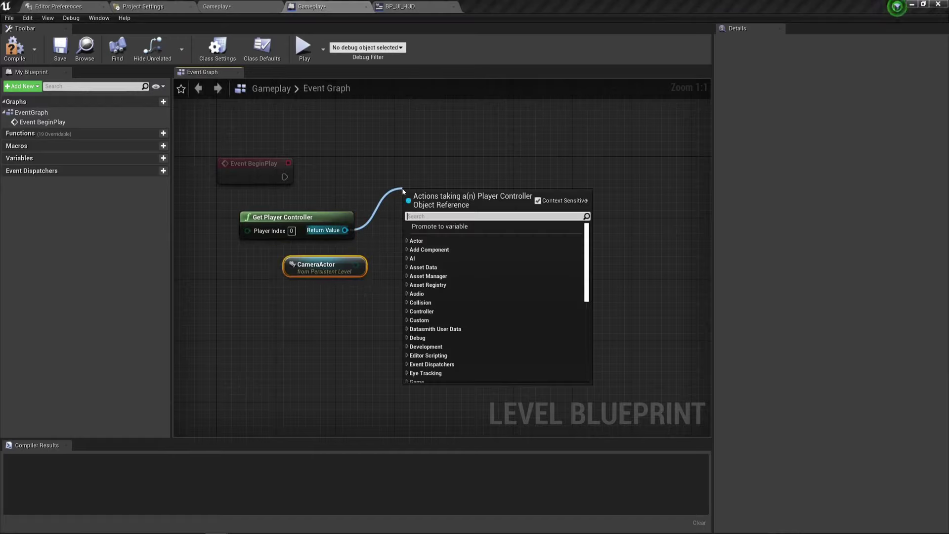
pyautogui.write('set view tar')
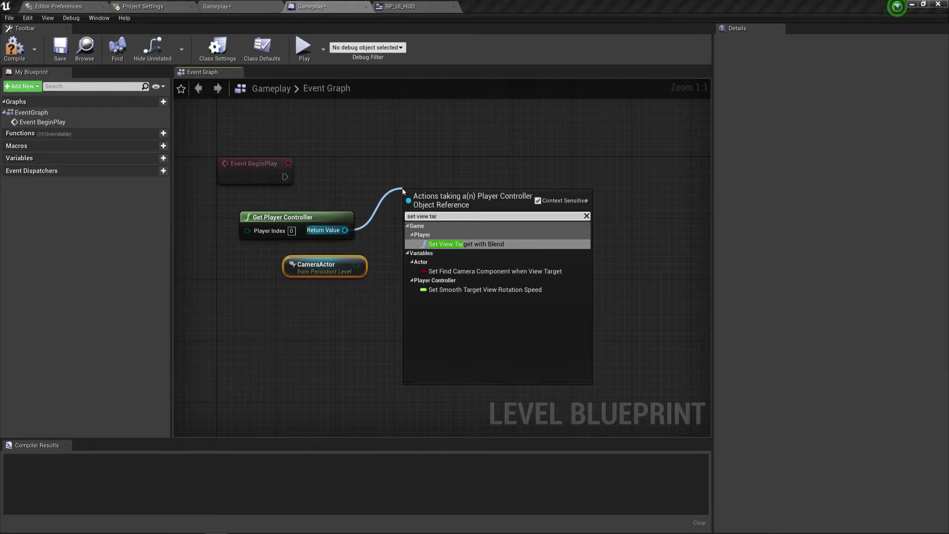
pyautogui.press('Return')
pyautogui.moveTo(451, 215); pyautogui.dragTo(442, 178)
pyautogui.moveTo(285, 176); pyautogui.dragTo(403, 177)
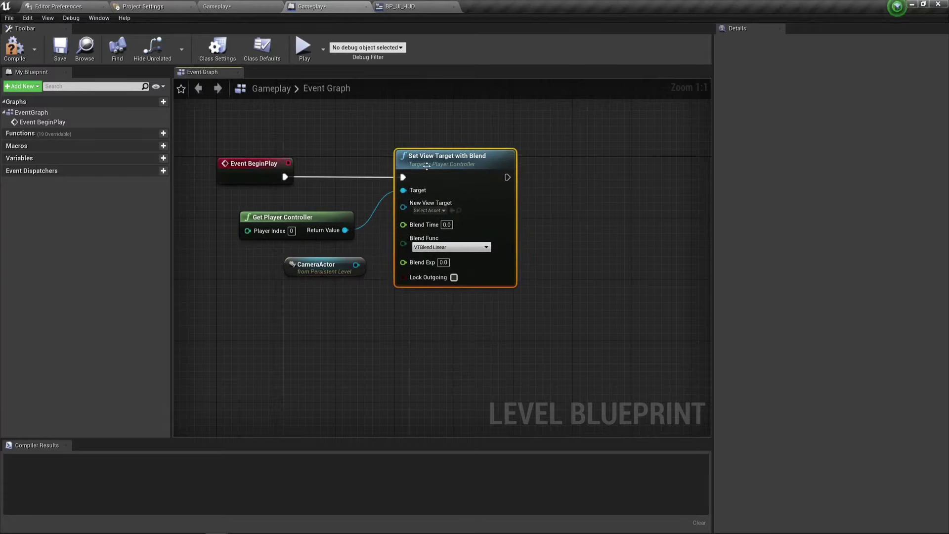
# Space out the nodes and connect CameraActor to New View Target, and compile and save the Level Blueprint
pyautogui.moveTo(299, 218); pyautogui.dragTo(284, 203)
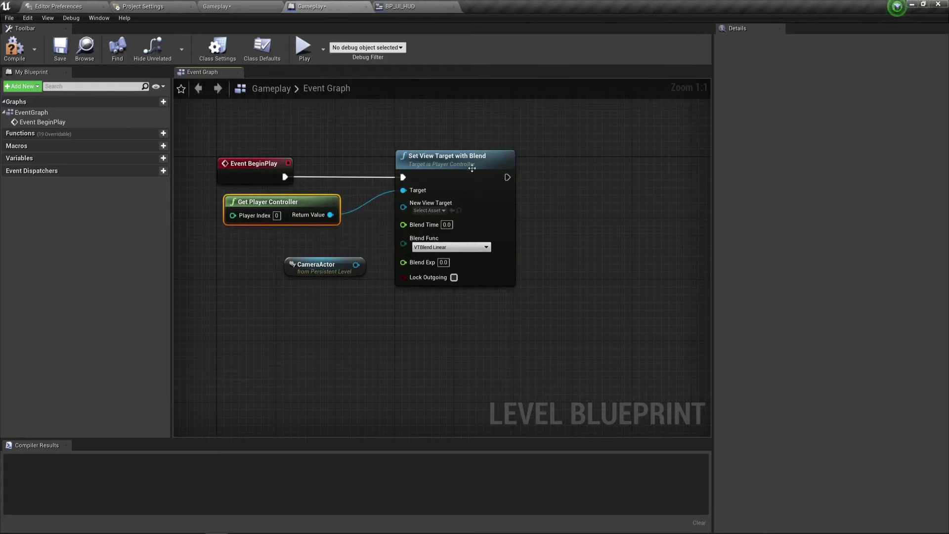
pyautogui.moveTo(398, 219); pyautogui.dragTo(413, 219)
pyautogui.moveTo(296, 264); pyautogui.dragTo(281, 256)
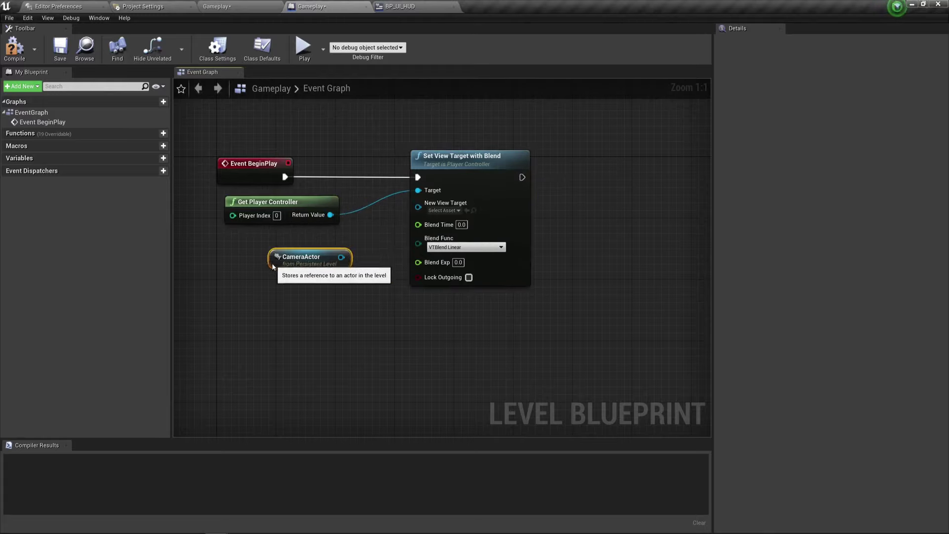
pyautogui.moveTo(341, 257); pyautogui.dragTo(418, 208)
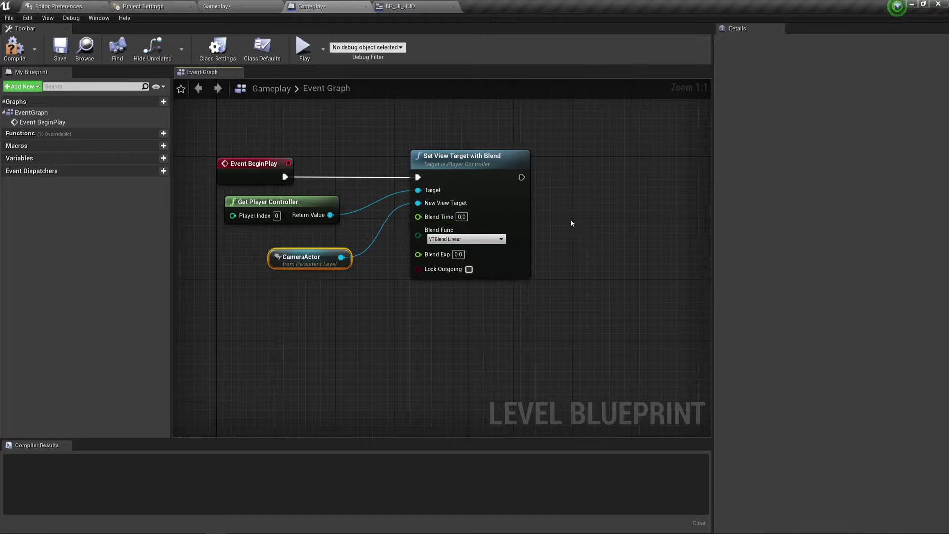
pyautogui.click(15, 48)
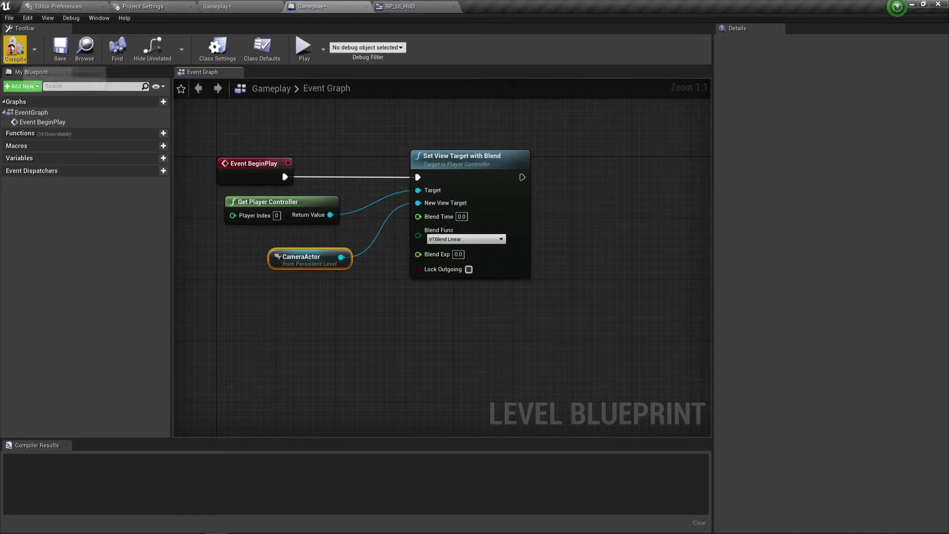
pyautogui.click(60, 48)
pyautogui.click(296, 206)
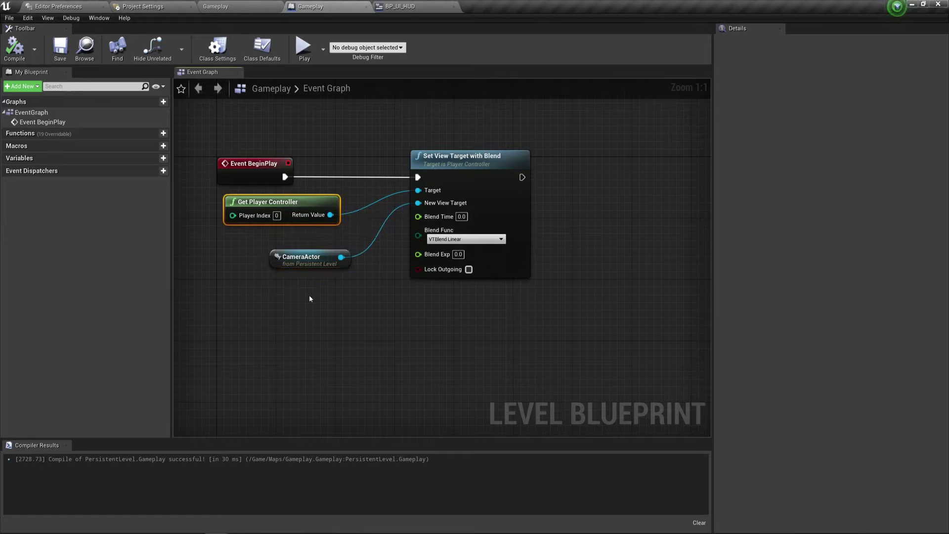
pyautogui.rightClick(296, 302)
pyautogui.write('get player')
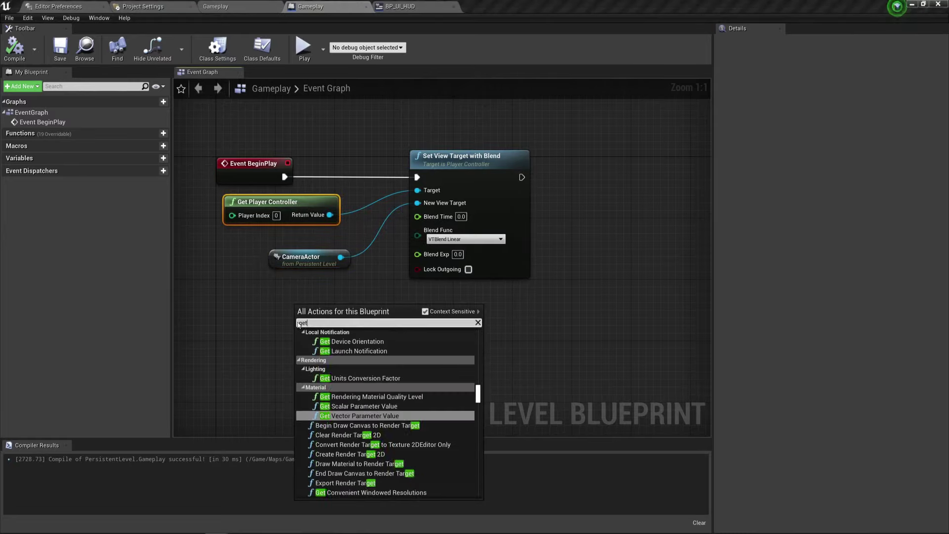
pyautogui.click(253, 316)
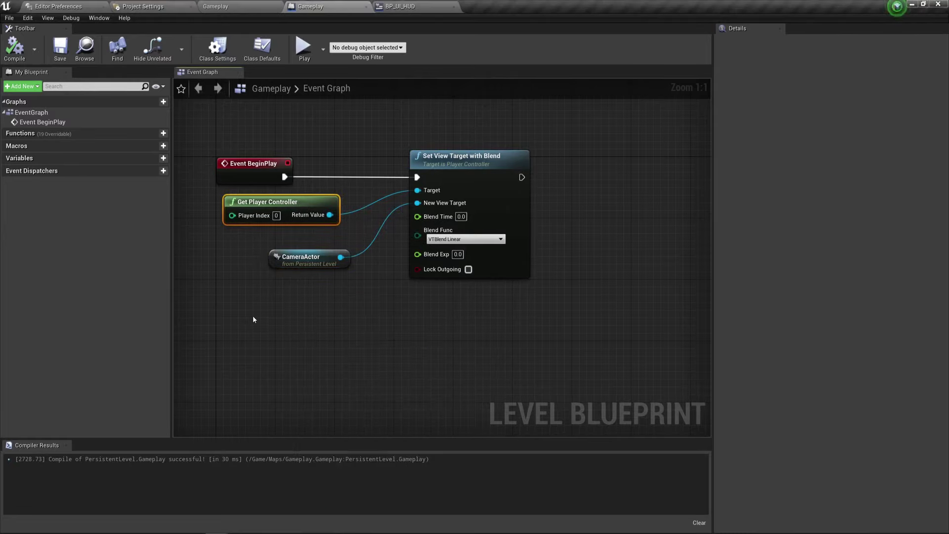
pyautogui.rightClick(253, 315)
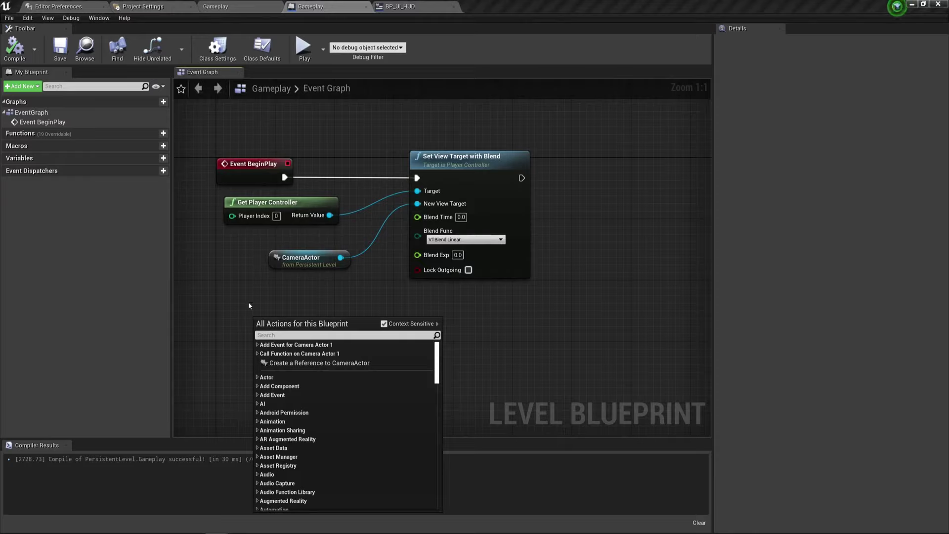
pyautogui.click(243, 294)
pyautogui.click(262, 202)
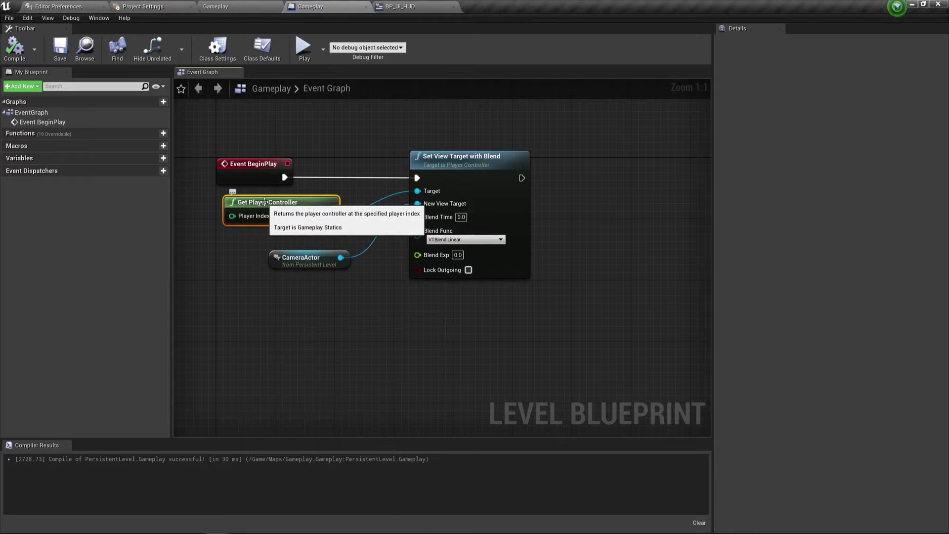
pyautogui.moveTo(329, 216); pyautogui.dragTo(413, 152)
pyautogui.click(433, 162)
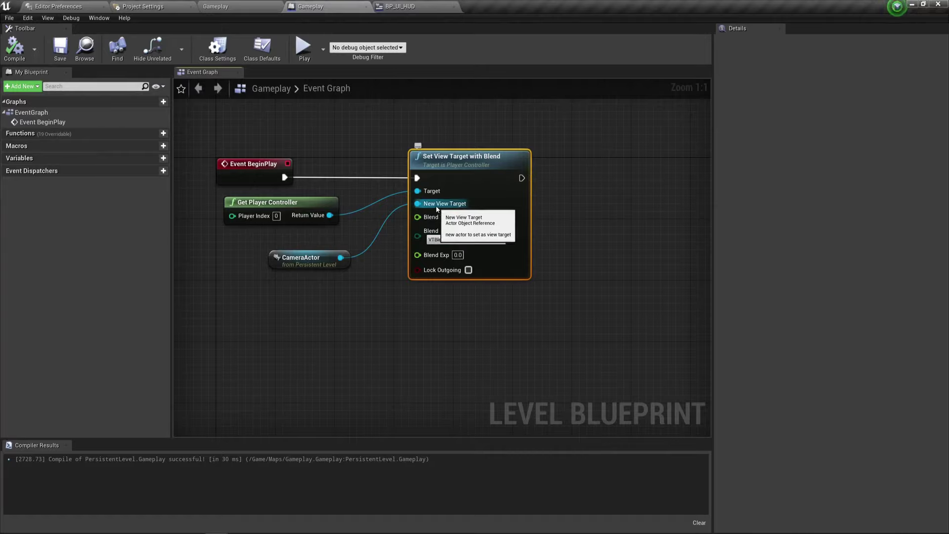
# Nudge the CameraActor node further under Get Player Controller, and recompile and save the Level Blueprint
pyautogui.moveTo(320, 254); pyautogui.dragTo(313, 255)
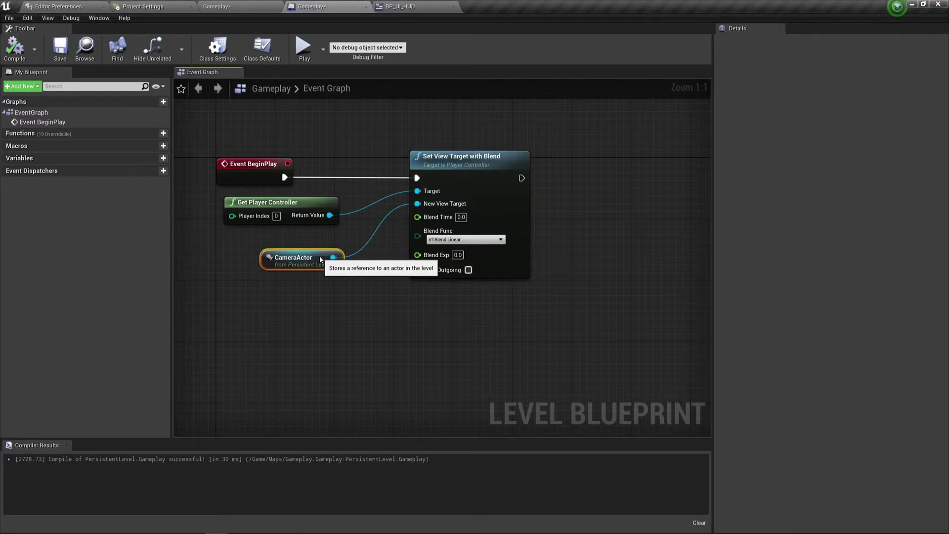
pyautogui.click(59, 50)
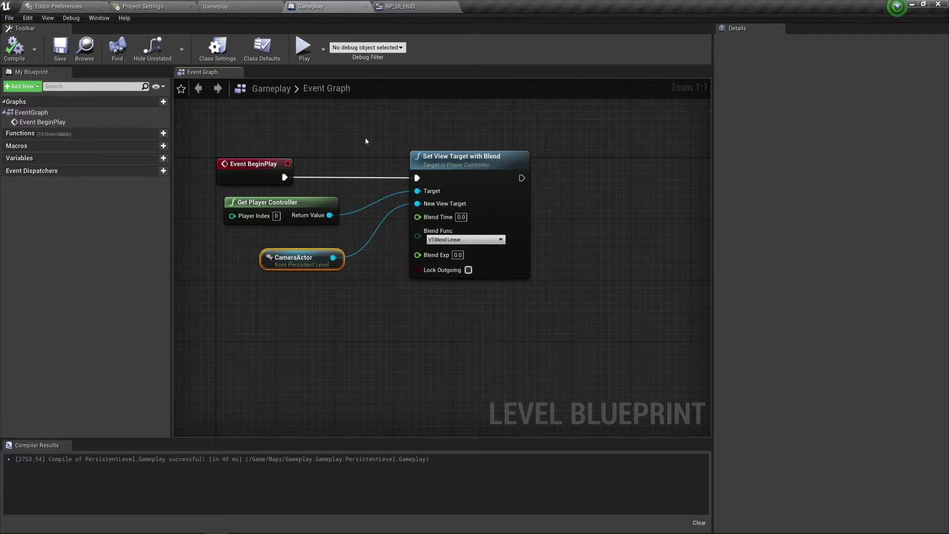
# Play-test the Gameplay level twice from the level editor to check the camera view, stopping each run
pyautogui.click(234, 10)
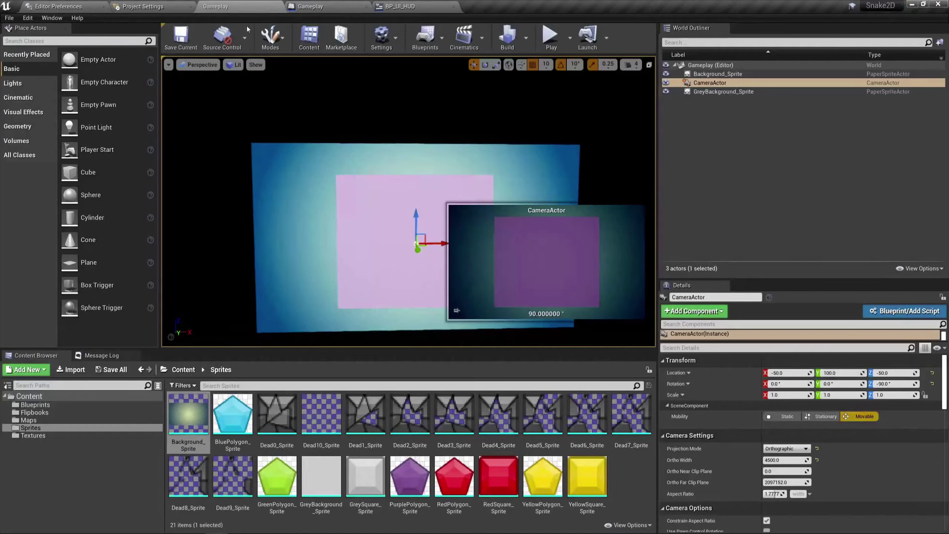
pyautogui.click(544, 49)
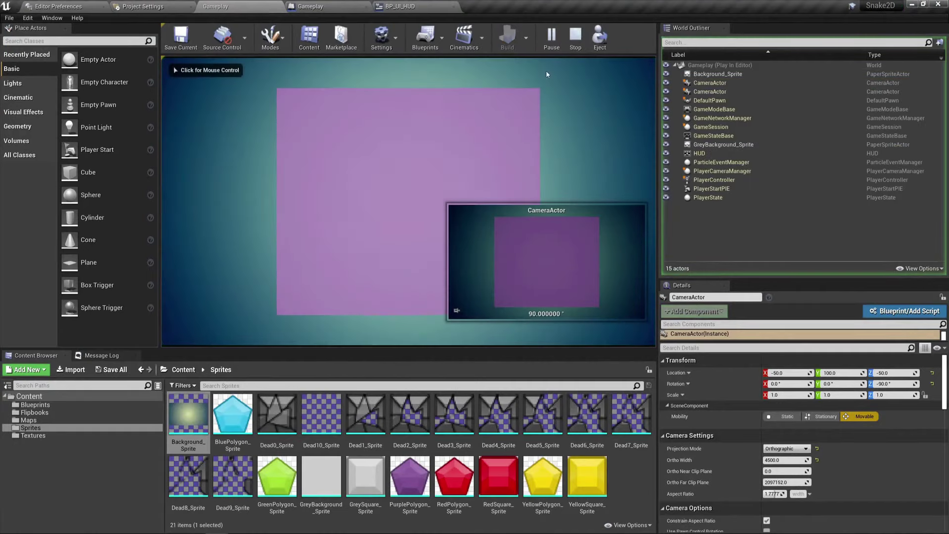
pyautogui.click(575, 36)
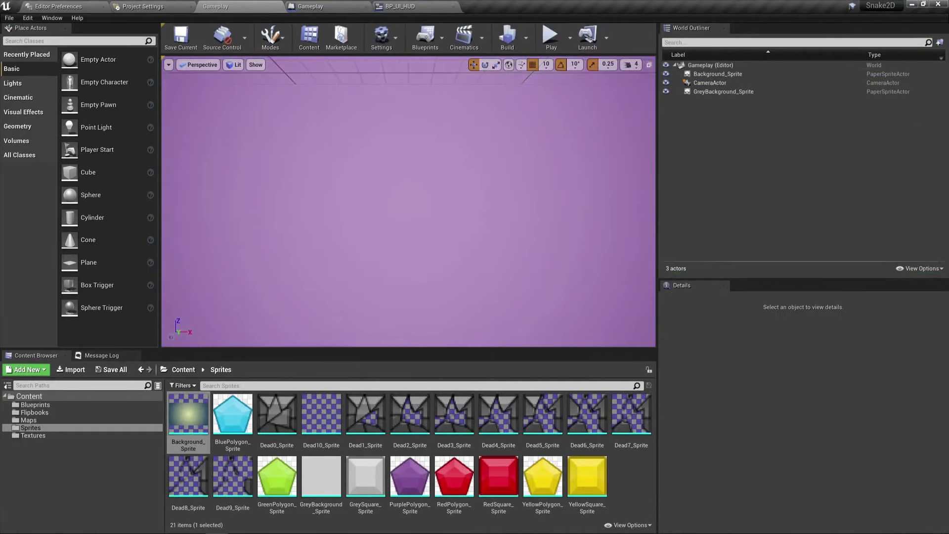
pyautogui.click(551, 33)
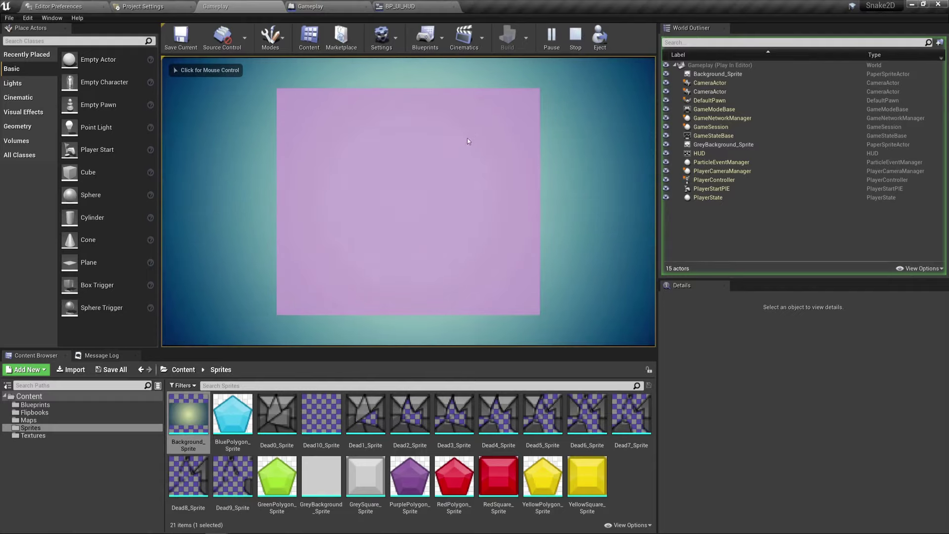
pyautogui.click(573, 39)
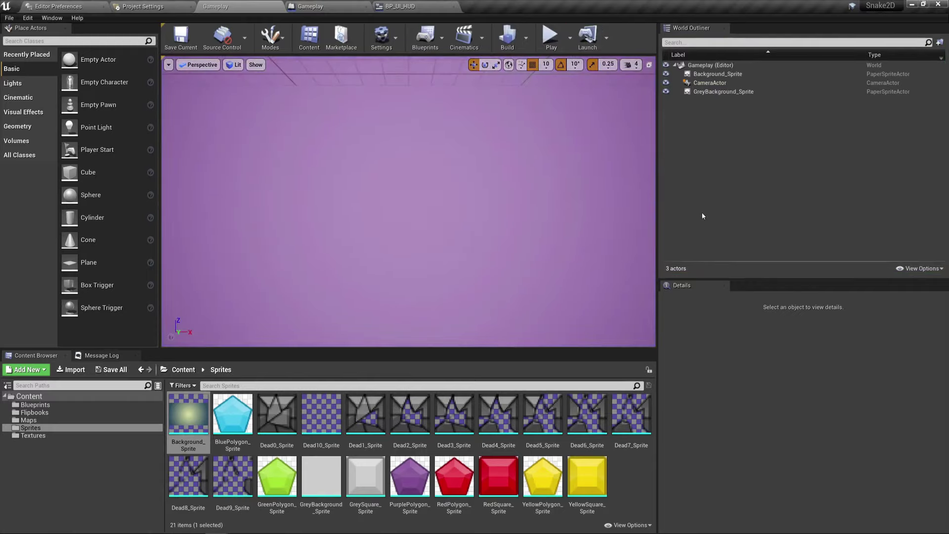
# Create an Enumeration asset named FoodColor_Enum in the Blueprints folder
pyautogui.click(676, 334)
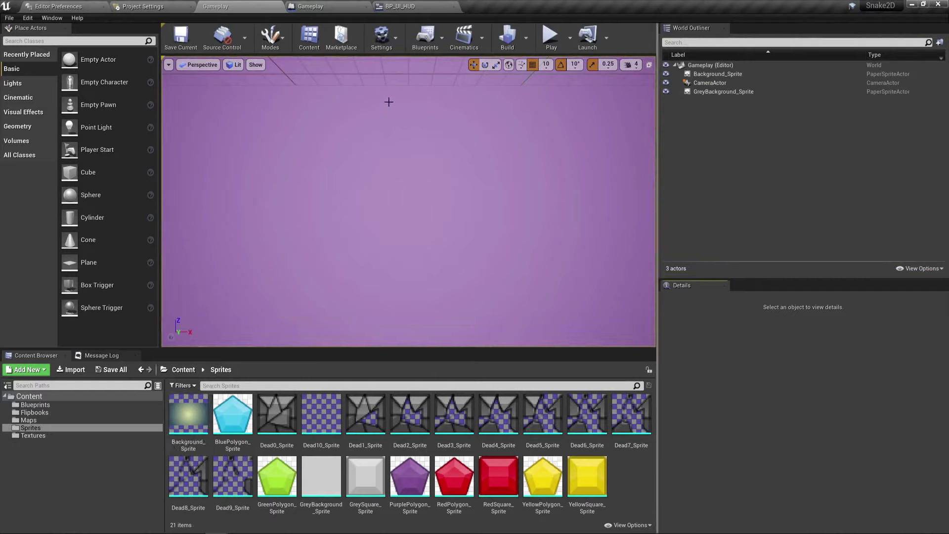
pyautogui.click(59, 403)
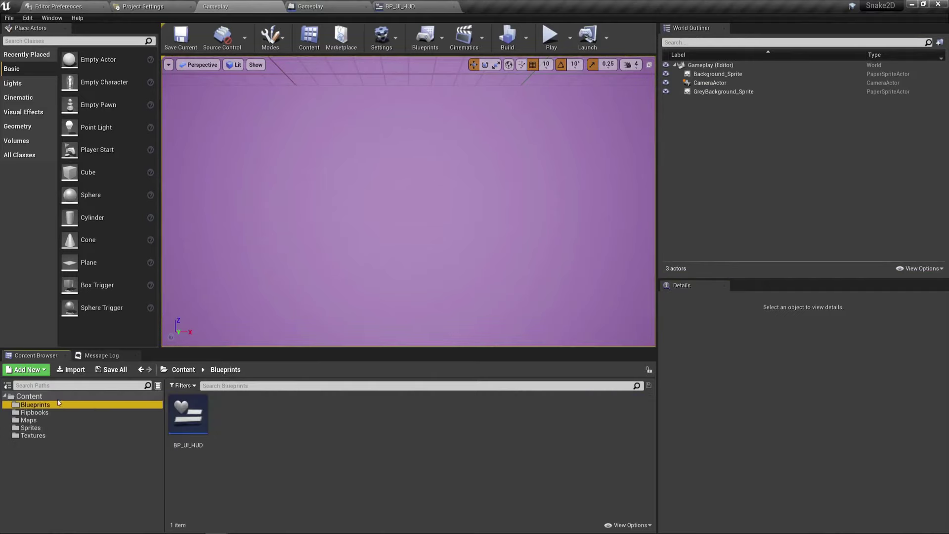
pyautogui.rightClick(258, 428)
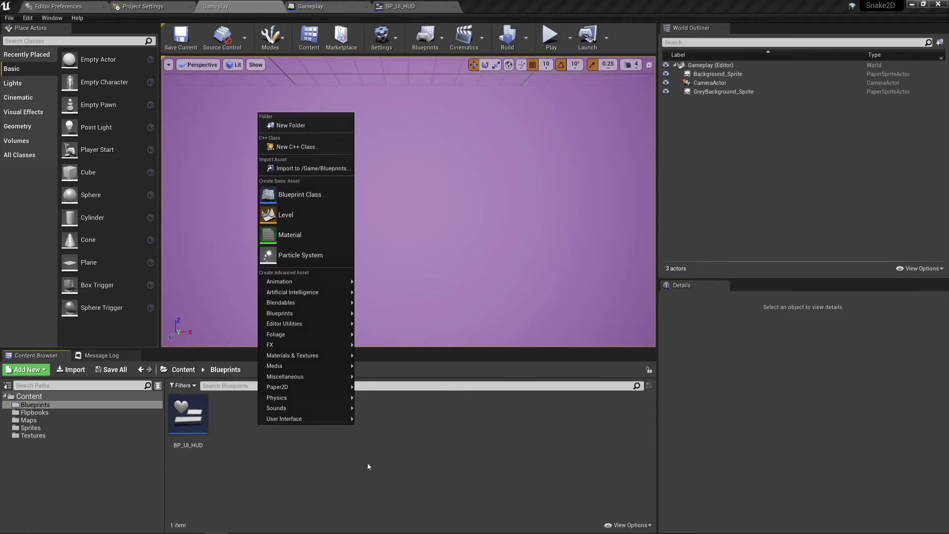
pyautogui.moveTo(310, 315)
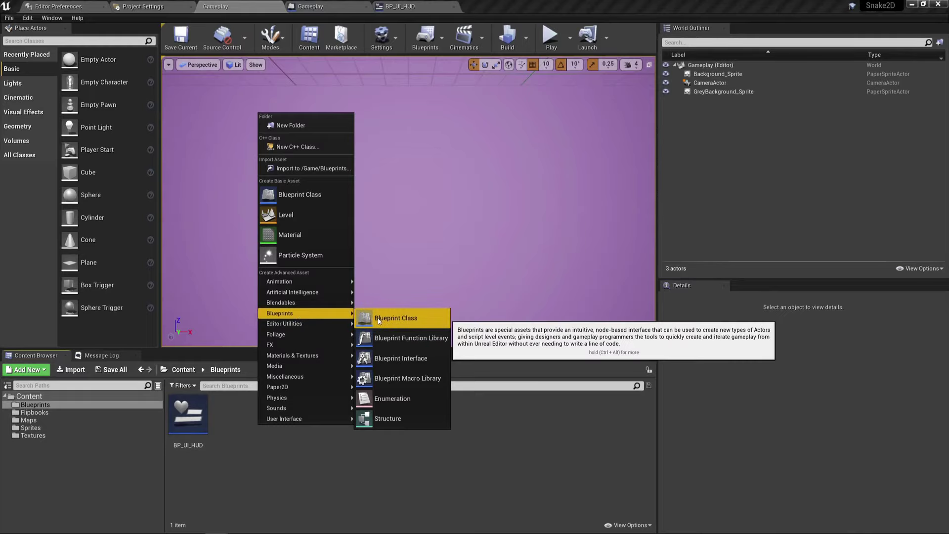
pyautogui.click(413, 400)
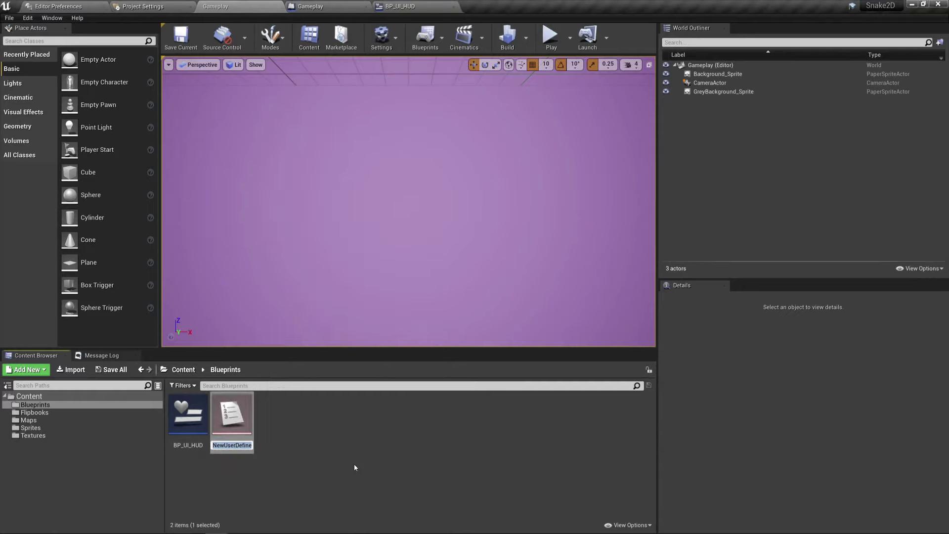
pyautogui.write('FoodCo')
pyautogui.write('lorE')
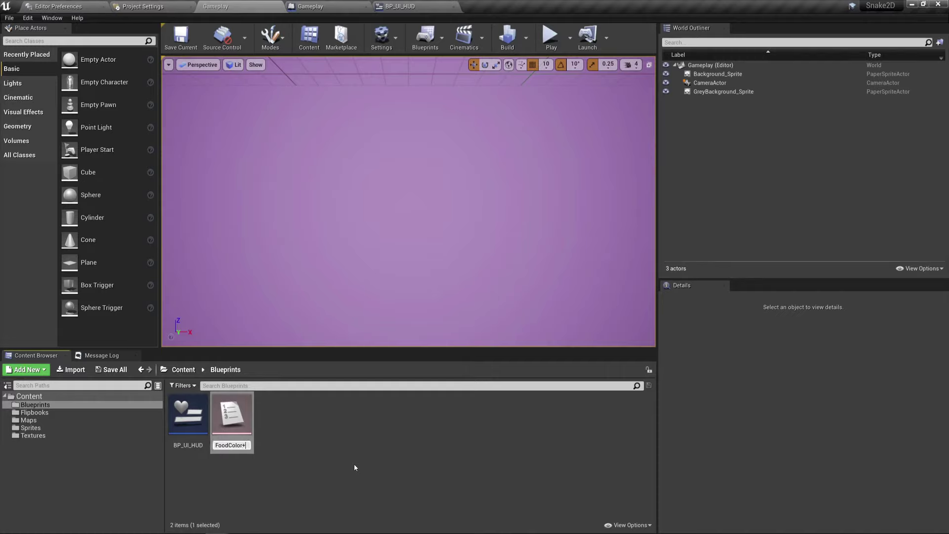
pyautogui.write('Enum')
pyautogui.press('Return')
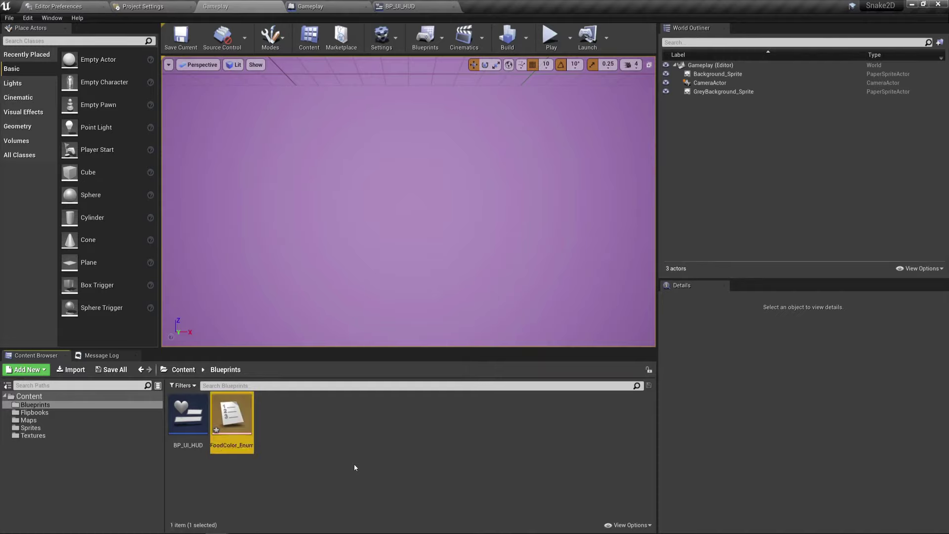
pyautogui.rightClick(350, 451)
pyautogui.moveTo(389, 332)
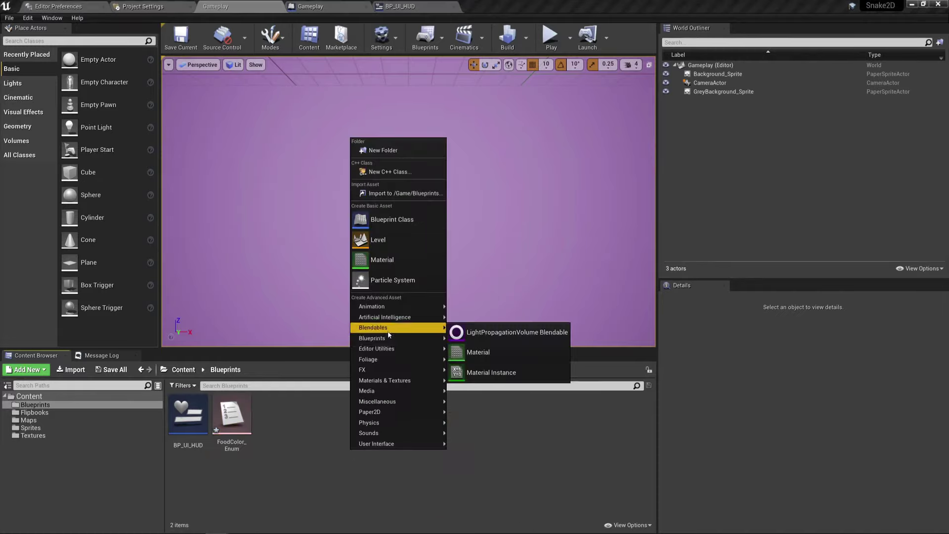
pyautogui.click(260, 445)
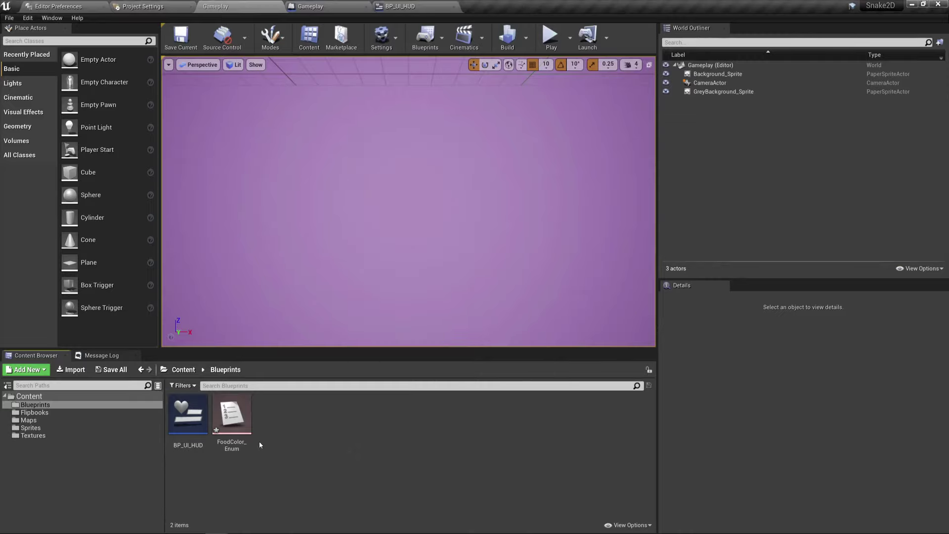
# Open FoodColor_Enum for editing and add four enumerators to it
pyautogui.doubleClick(246, 415)
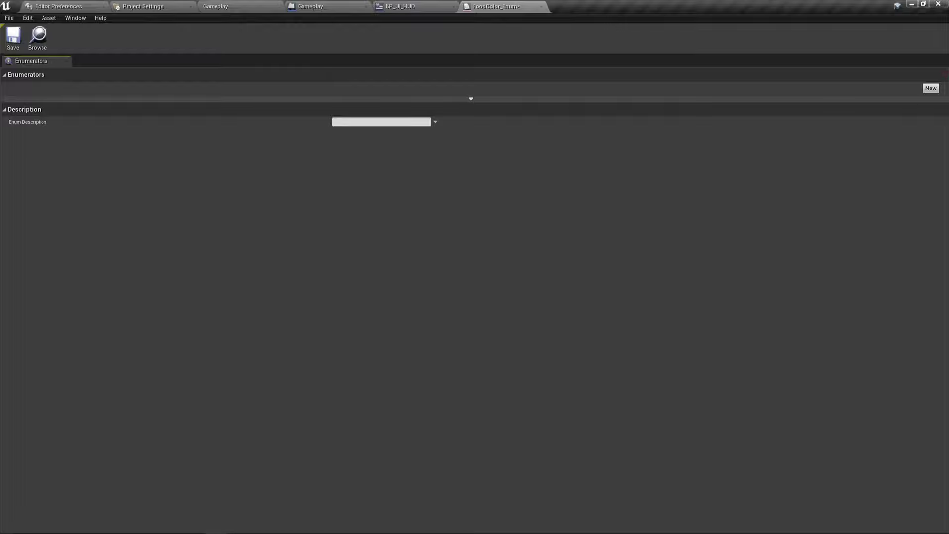
pyautogui.click(931, 88)
pyautogui.click(112, 101)
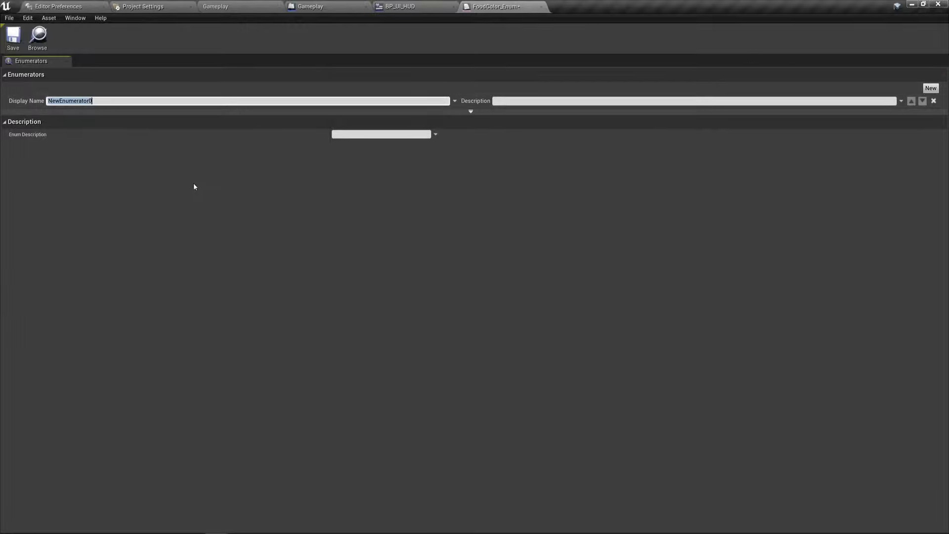
pyautogui.click(130, 125)
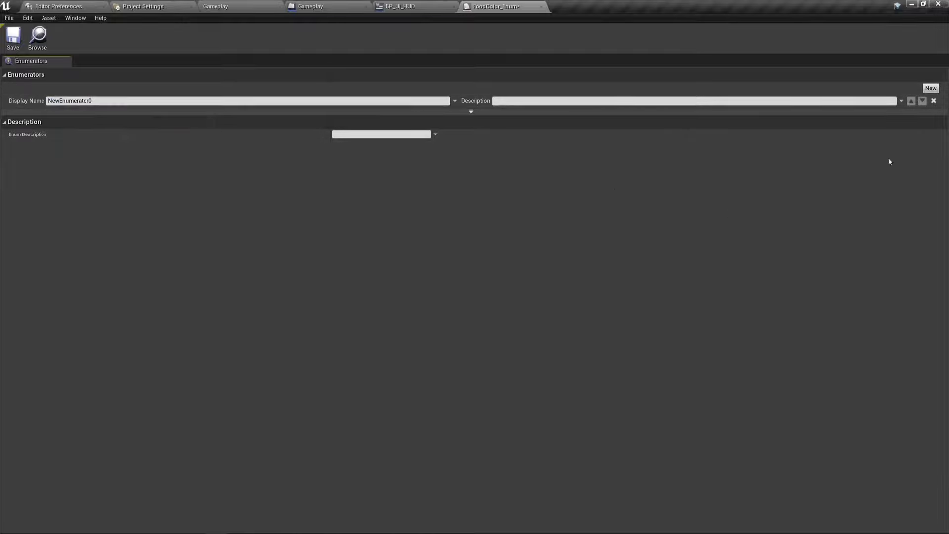
pyautogui.click(932, 88)
pyautogui.click(931, 88)
pyautogui.click(931, 89)
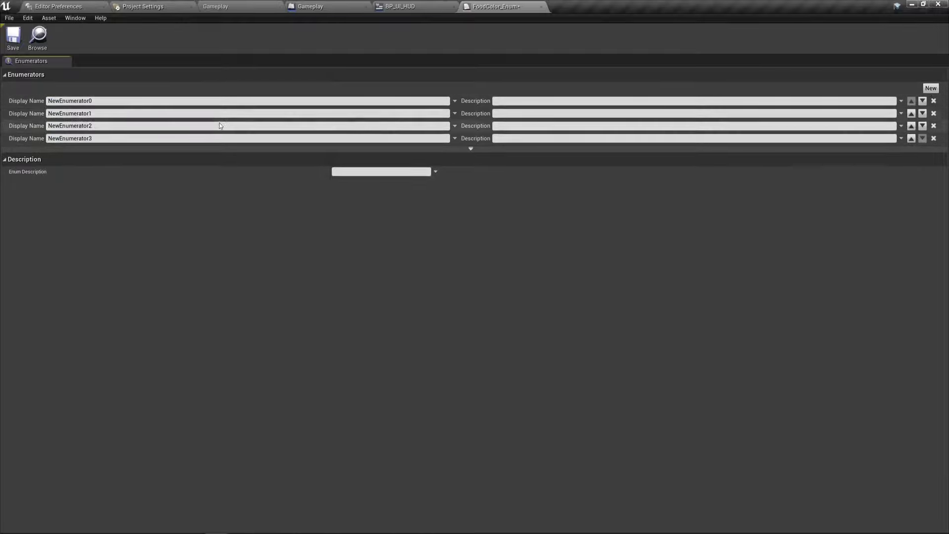
# Set the display names of the first two enumerators to Blue and Purple, and open the third one's display name for editing
pyautogui.click(123, 100)
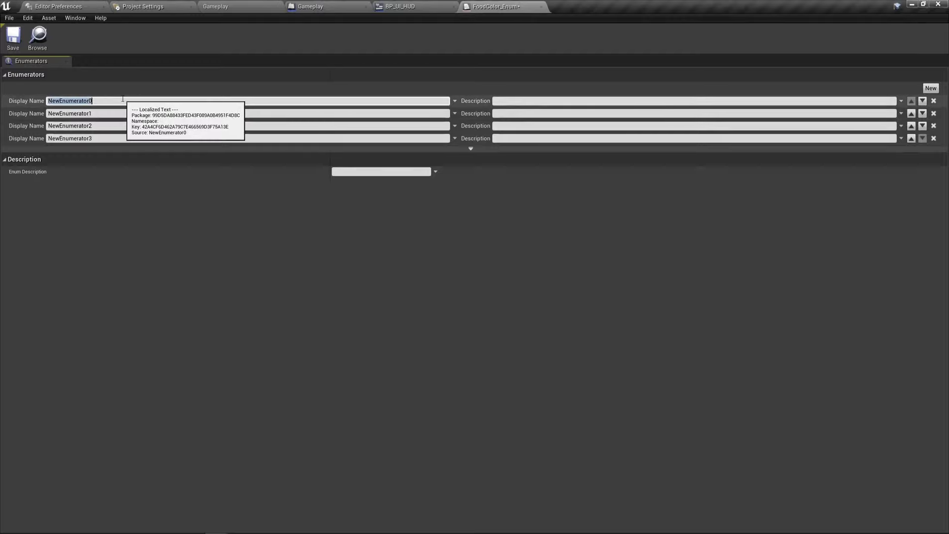
pyautogui.write('Blue')
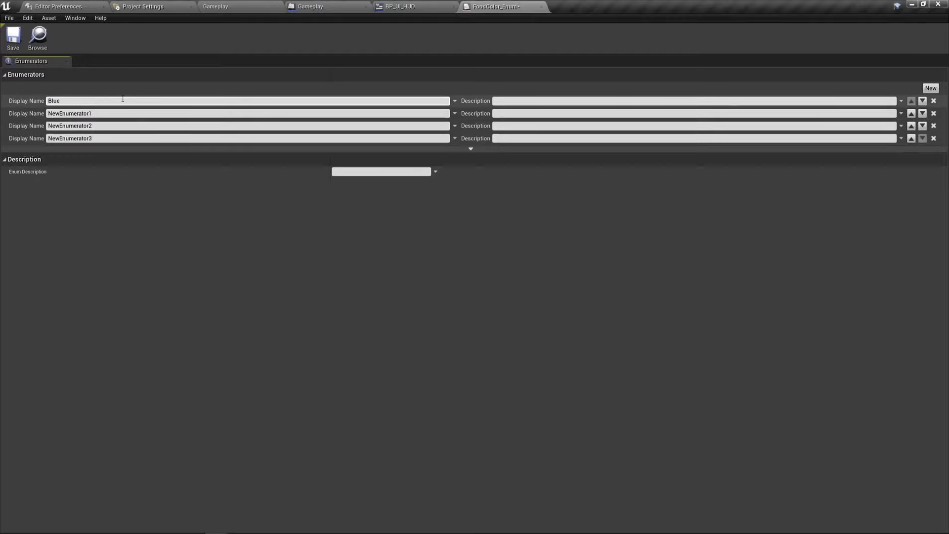
pyautogui.click(64, 113)
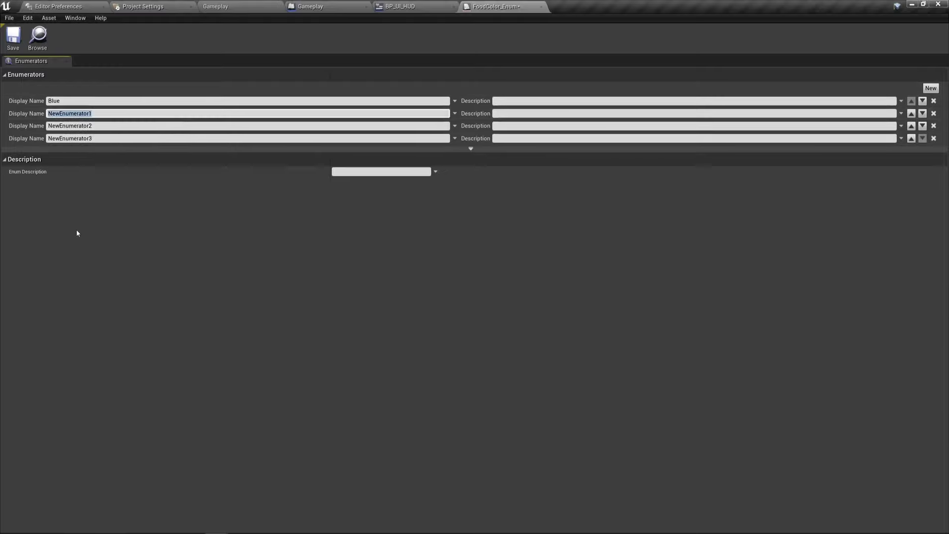
pyautogui.write('Purple')
pyautogui.press('Return')
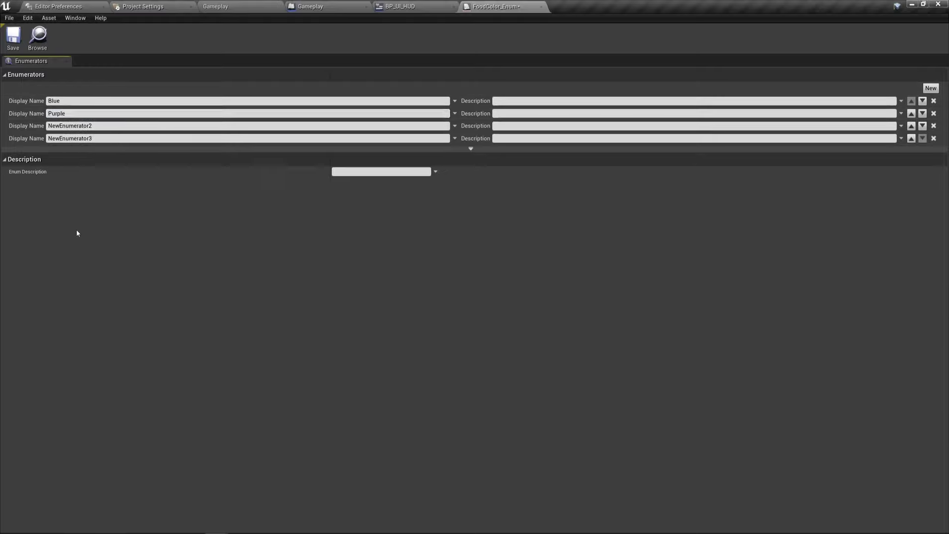
pyautogui.click(67, 126)
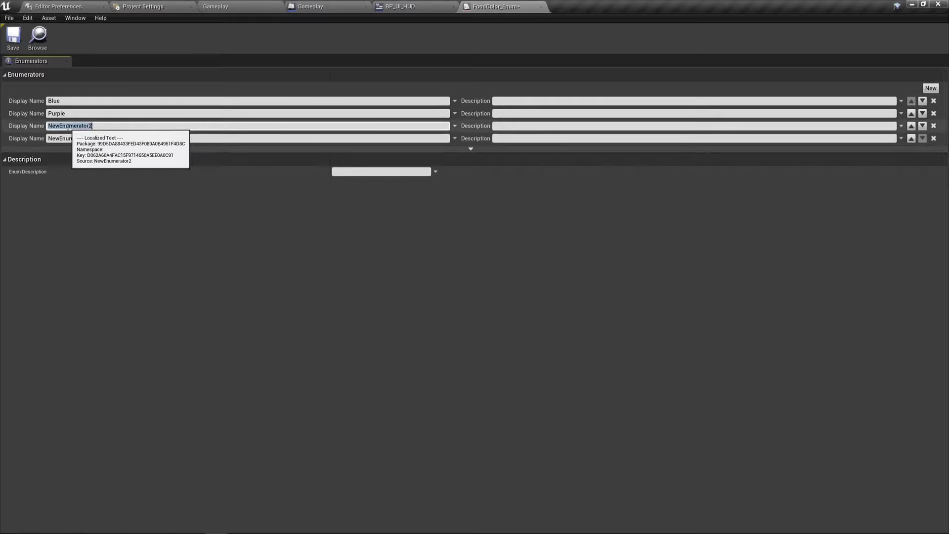